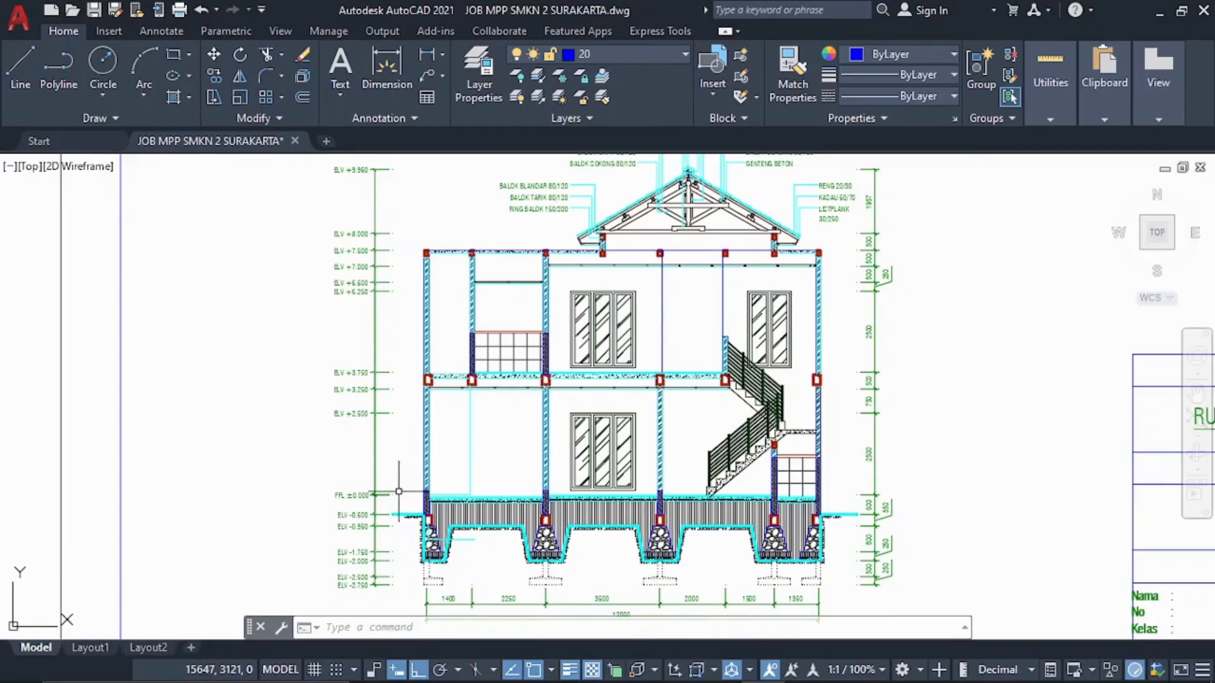
Examine the foundations with their tie beams and the upper-floor beams in the building section
{"action": "scroll", "coordinate": [508, 561], "scroll_direction": "up", "scroll_amount": 2}
{"action": "left_click", "coordinate": [332, 405]}
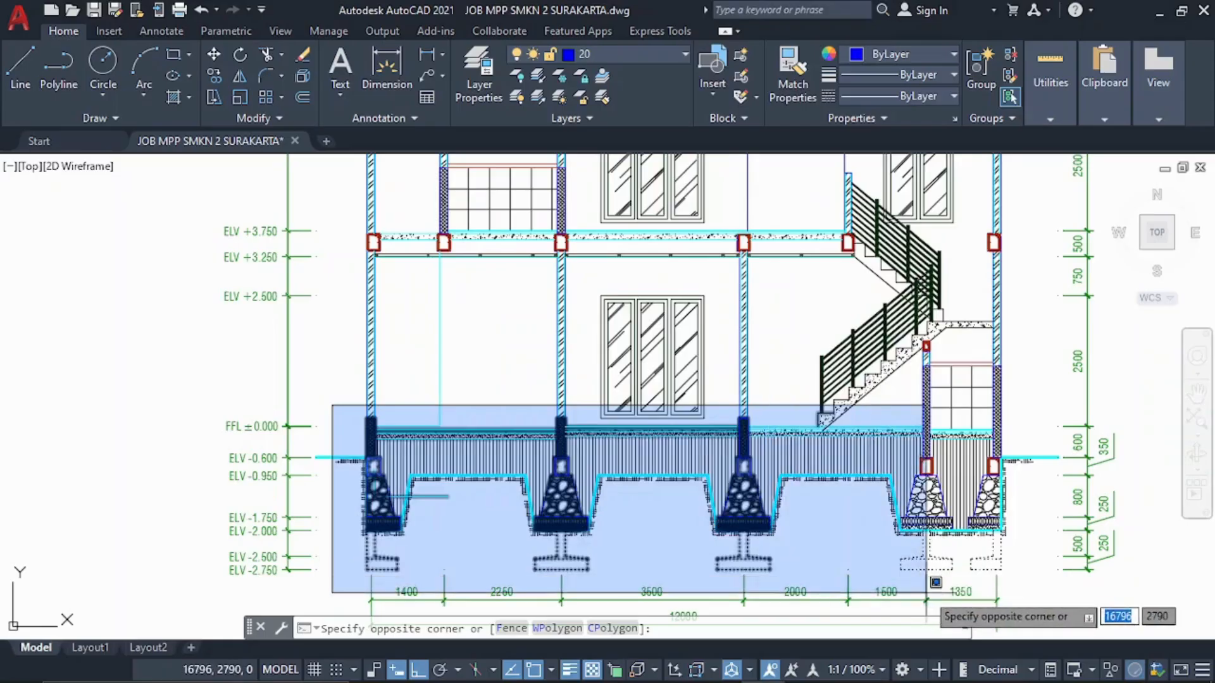
{"action": "left_click", "coordinate": [1047, 593]}
{"action": "key", "text": "Delete"}
{"action": "middle_click_drag", "start_coordinate": [915, 354], "coordinate": [916, 377]}
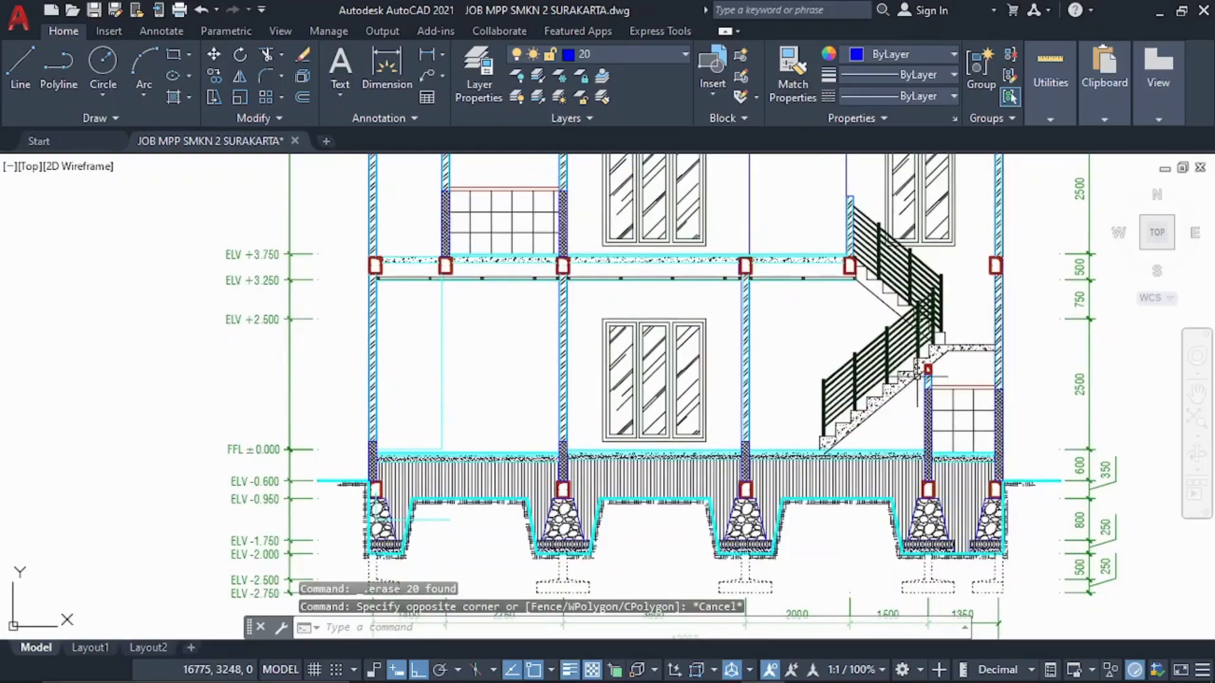
{"action": "middle_click_drag", "start_coordinate": [887, 310], "coordinate": [876, 389]}
{"action": "scroll", "coordinate": [876, 389], "scroll_direction": "up", "scroll_amount": 2}
{"action": "middle_click_drag", "start_coordinate": [563, 380], "coordinate": [657, 374]}
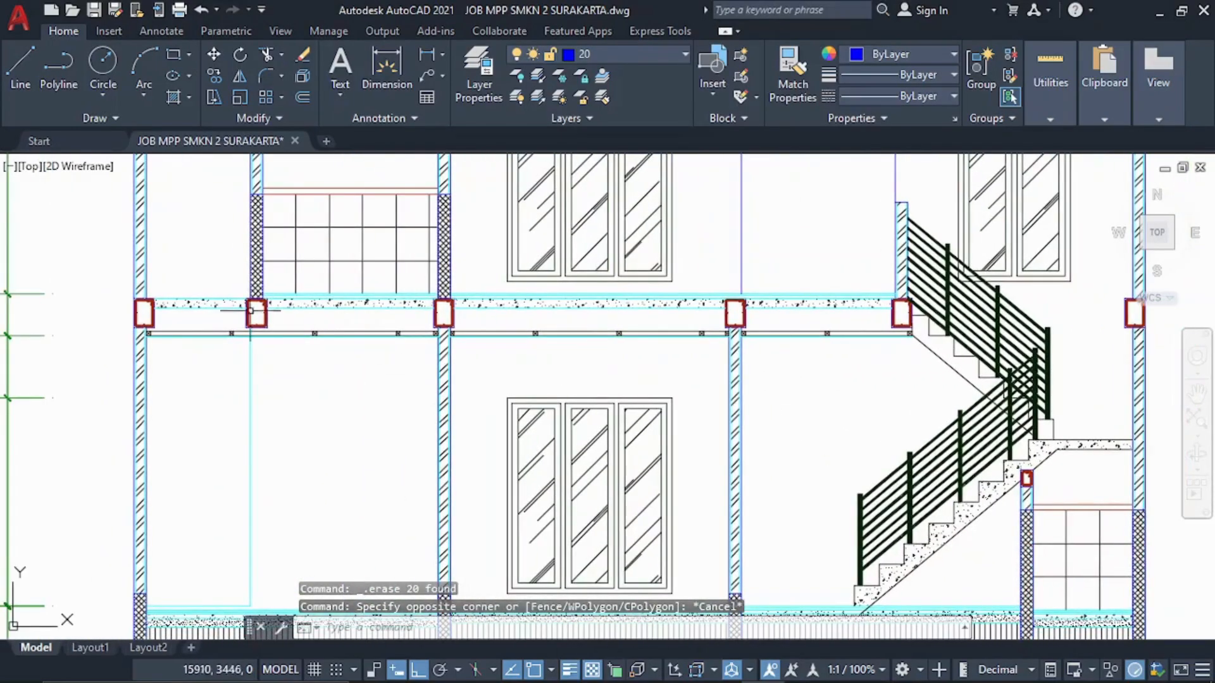
{"action": "left_click", "coordinate": [97, 288]}
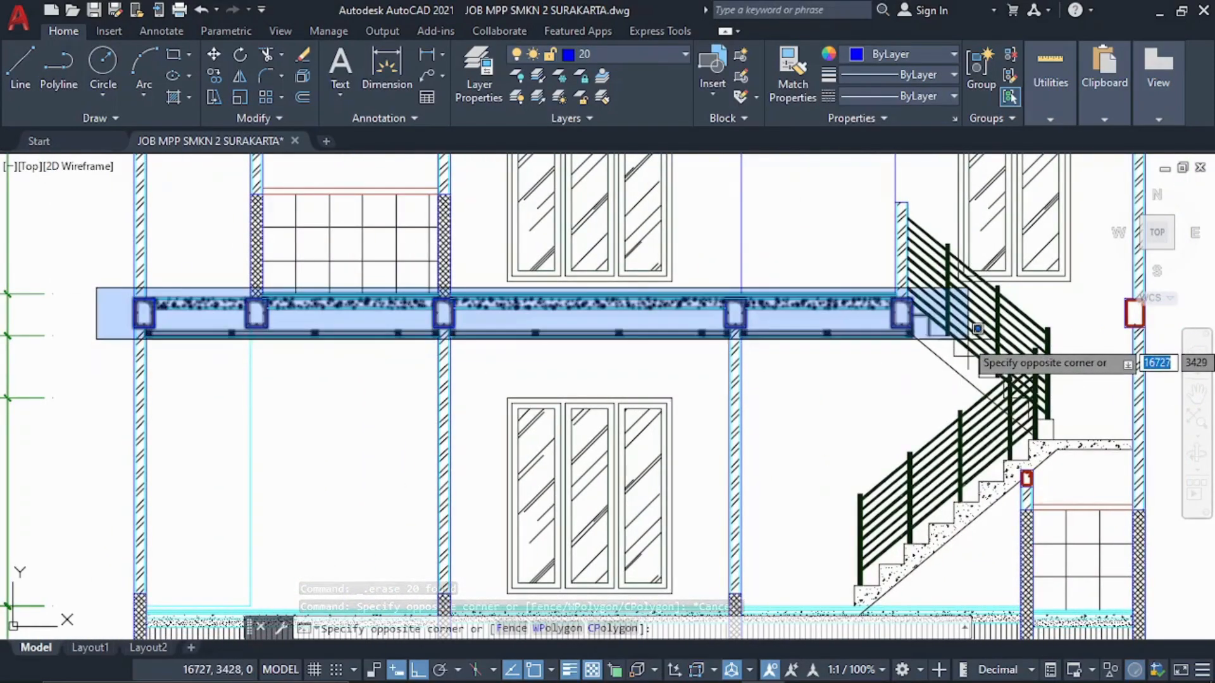
{"action": "key", "text": "Escape"}
Examine the roof-level beams and the column and wall lines down to the foundations in the building section
{"action": "middle_click_drag", "start_coordinate": [677, 297], "coordinate": [627, 591]}
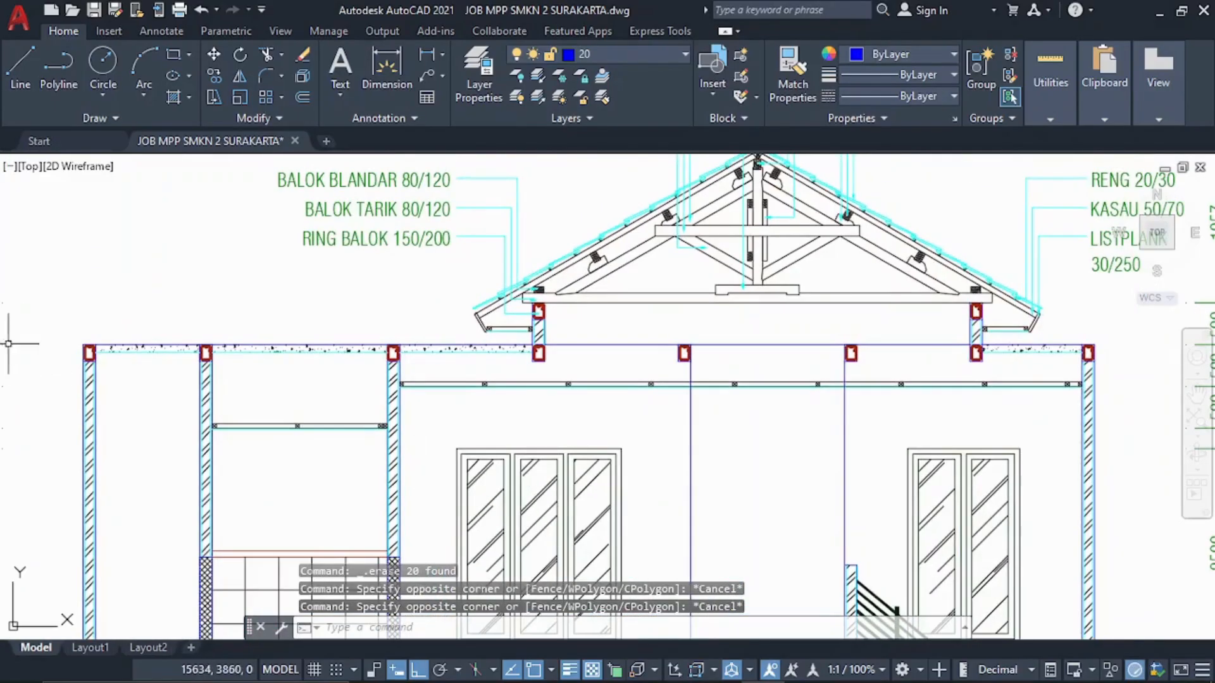
{"action": "left_click", "coordinate": [62, 299]}
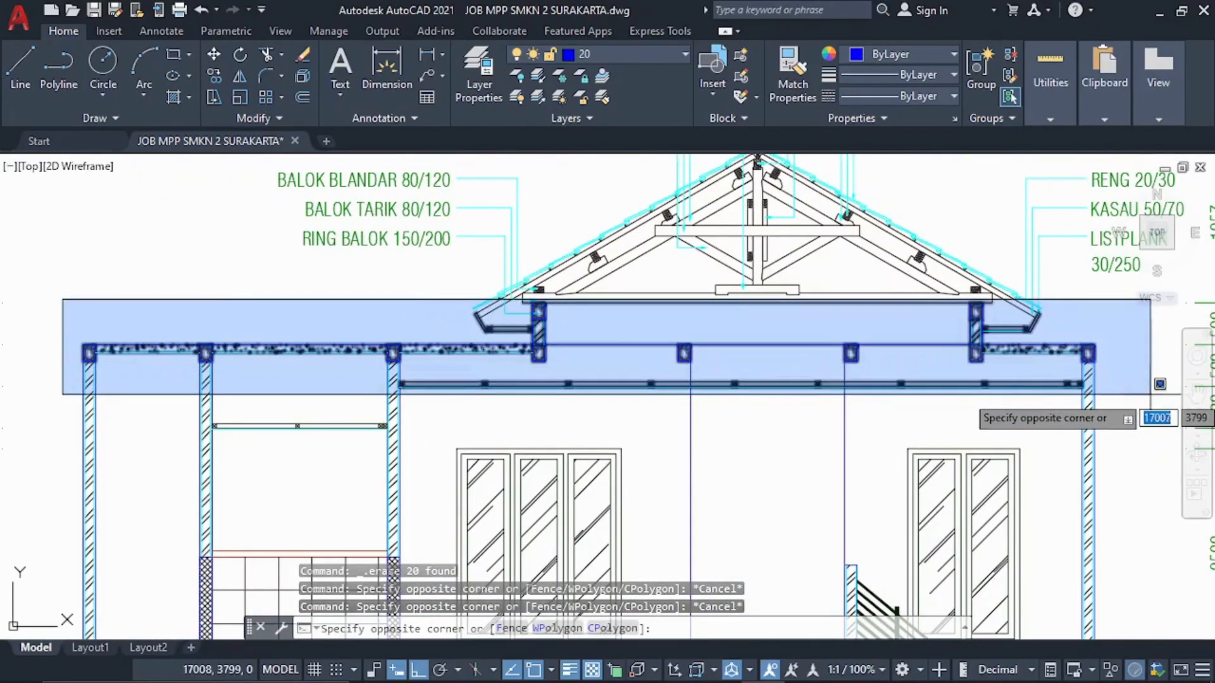
{"action": "key", "text": "Escape"}
{"action": "mouse_move", "coordinate": [1012, 387]}
{"action": "middle_mouse_down"}
{"action": "mouse_move", "coordinate": [834, 541]}
{"action": "mouse_move", "coordinate": [835, 612]}
{"action": "middle_mouse_up"}
{"action": "middle_click_drag", "start_coordinate": [858, 481], "coordinate": [822, 158]}
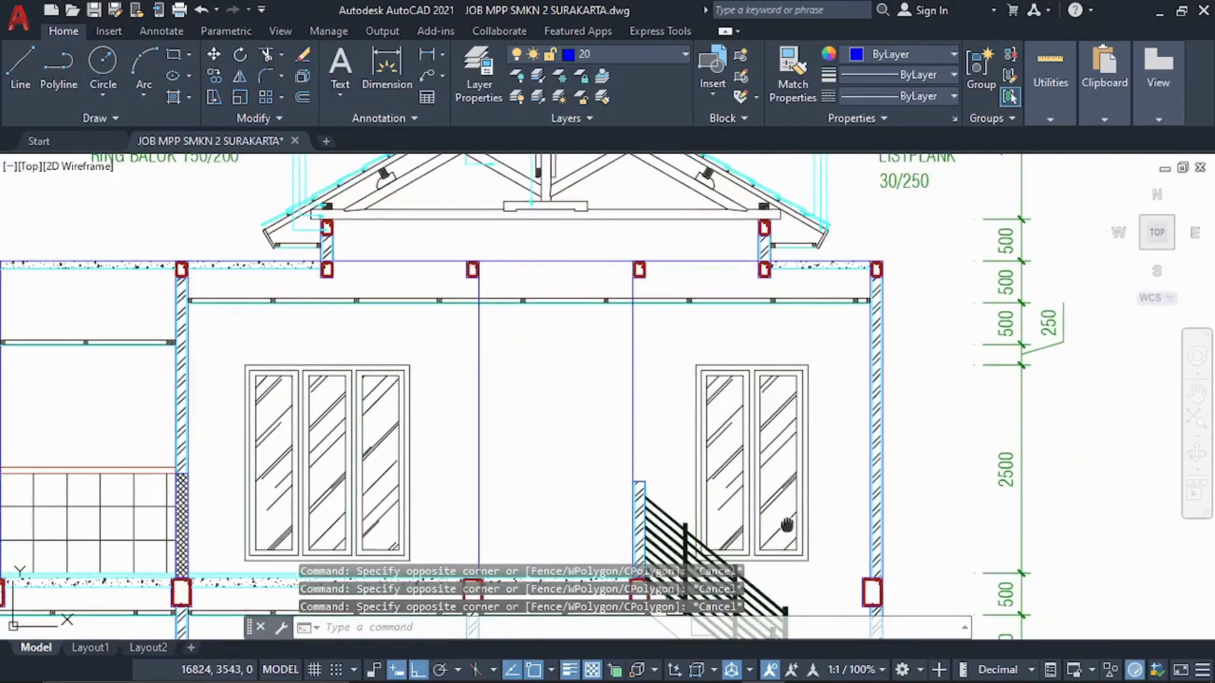
{"action": "middle_click_drag", "start_coordinate": [787, 525], "coordinate": [891, 364]}
{"action": "middle_click_drag", "start_coordinate": [775, 485], "coordinate": [890, 291]}
{"action": "middle_click_drag", "start_coordinate": [768, 534], "coordinate": [840, 366]}
{"action": "scroll", "coordinate": [791, 425], "scroll_direction": "down", "scroll_amount": 8}
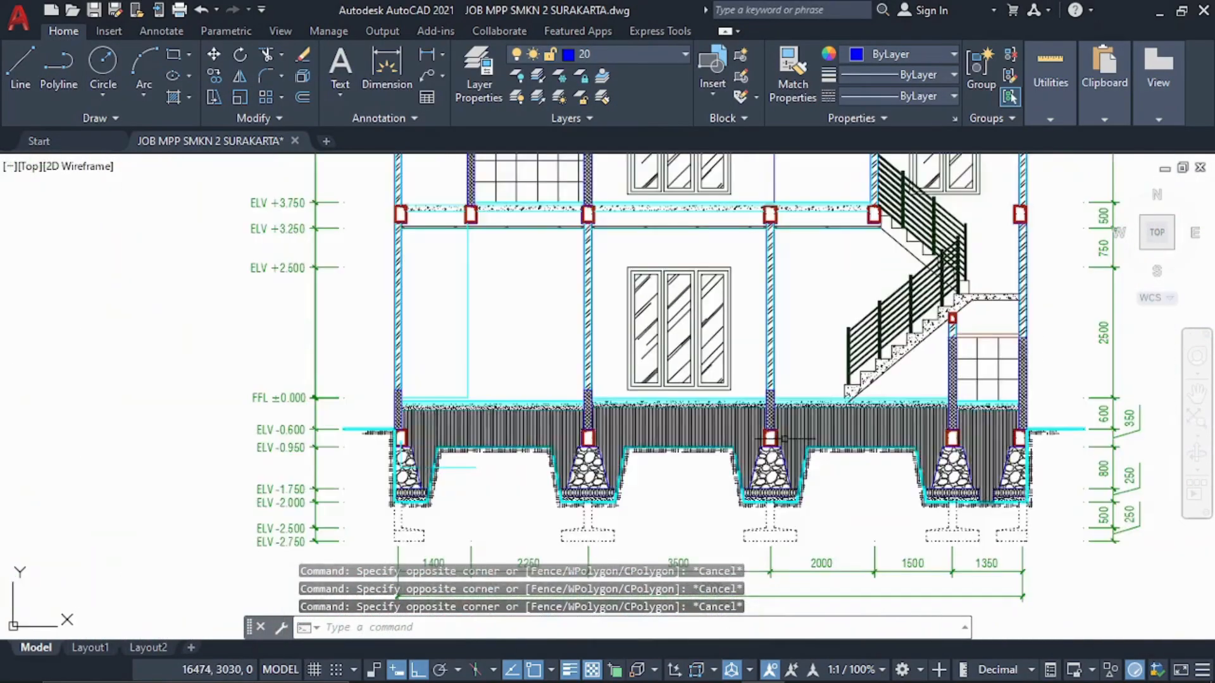
Draw a 25 by 35 rectangle in the empty space beside the detached foundation detail
{"action": "scroll", "coordinate": [586, 464], "scroll_direction": "up", "scroll_amount": 8}
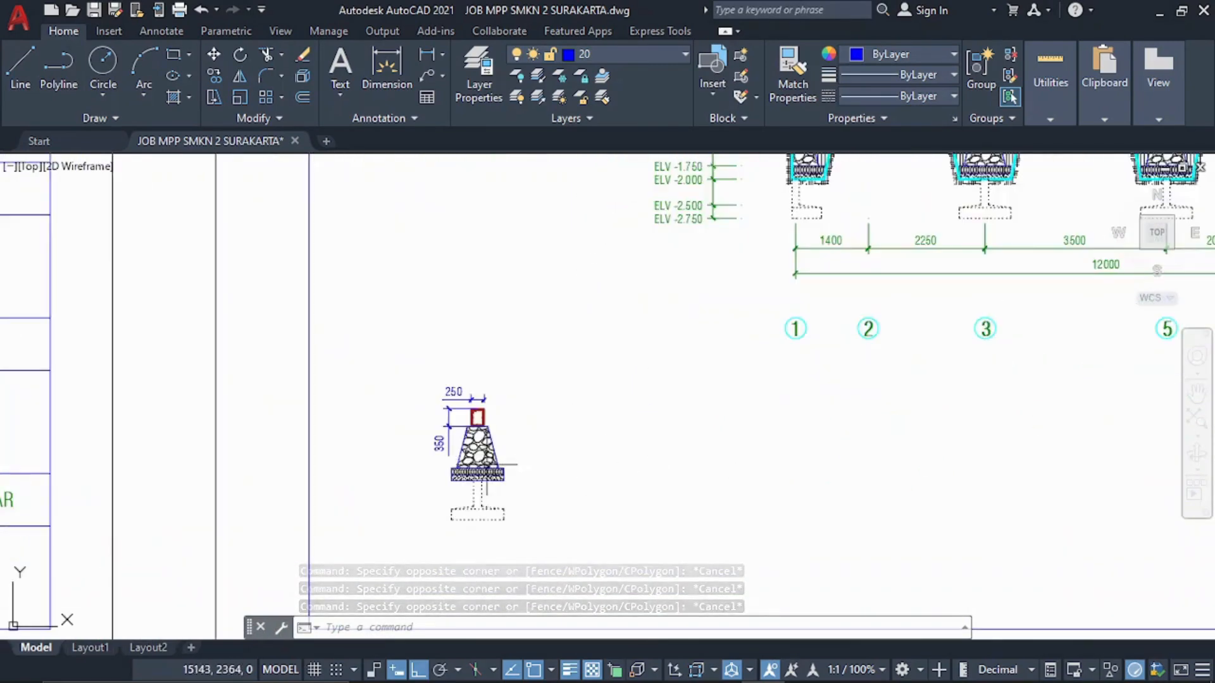
{"action": "middle_click_drag", "start_coordinate": [508, 455], "coordinate": [334, 428]}
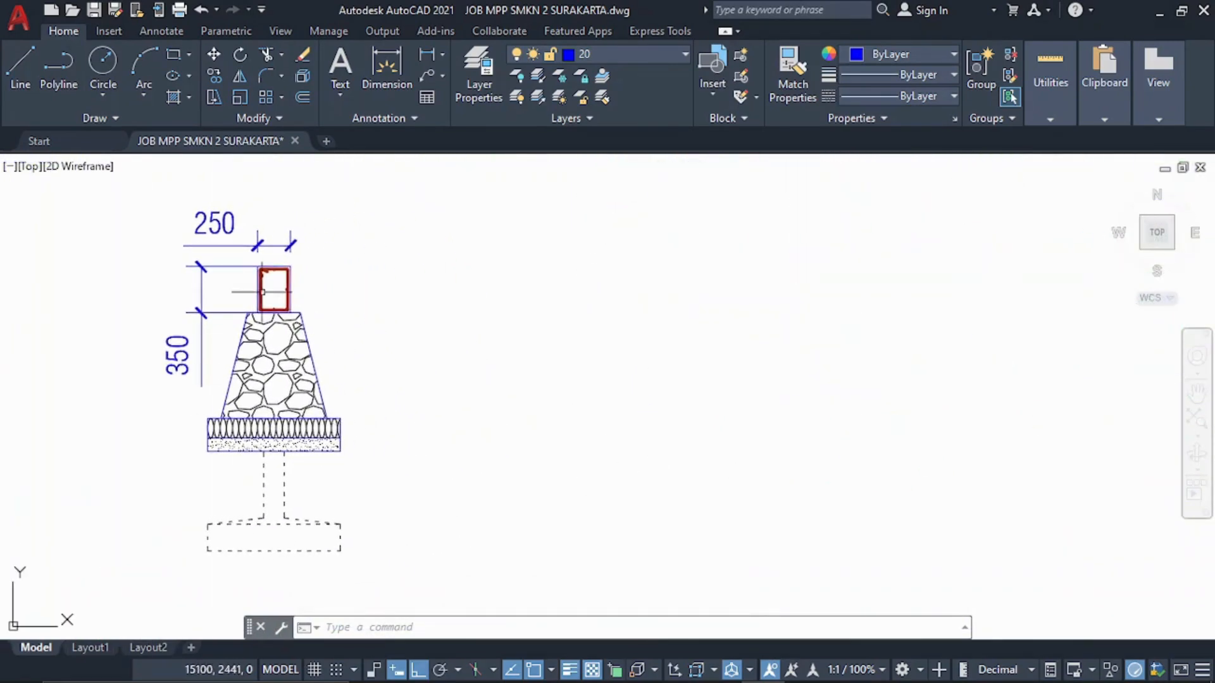
{"action": "middle_click_drag", "start_coordinate": [412, 430], "coordinate": [367, 456]}
{"action": "scroll", "coordinate": [367, 456], "scroll_direction": "up", "scroll_amount": 2}
{"action": "middle_click_drag", "start_coordinate": [387, 376], "coordinate": [405, 466]}
{"action": "type", "text": "c"}
{"action": "key", "text": "Return"}
{"action": "left_click", "coordinate": [453, 274]}
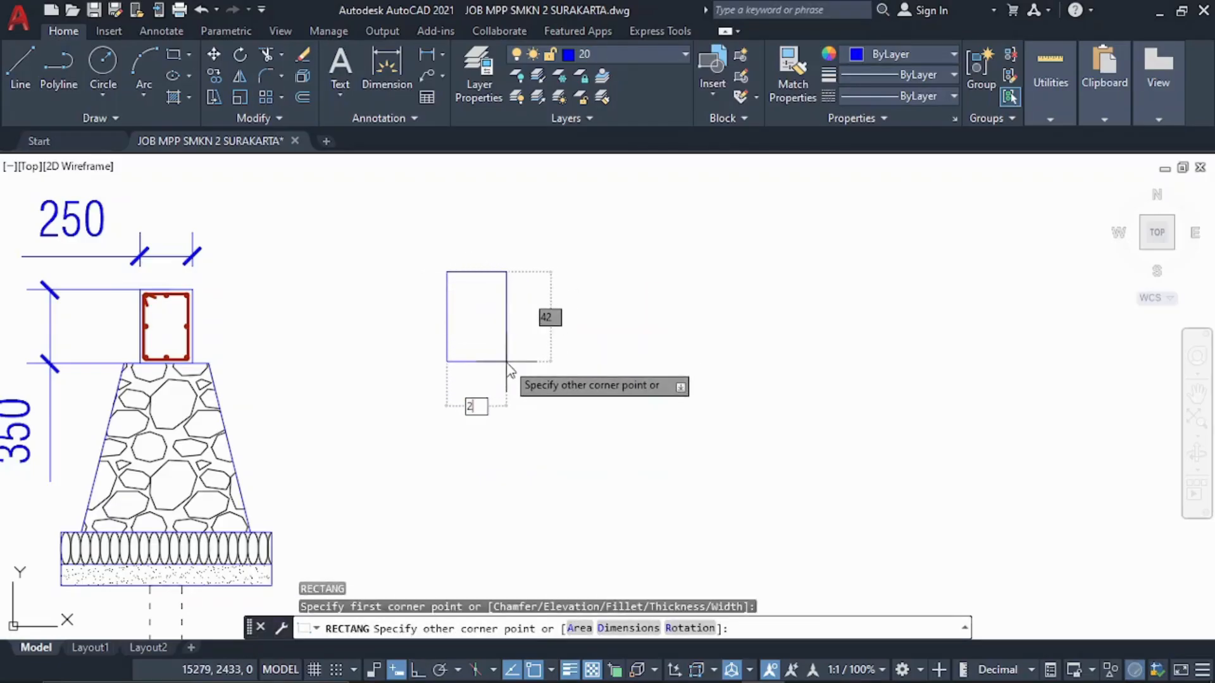
{"action": "key", "text": "Tab"}
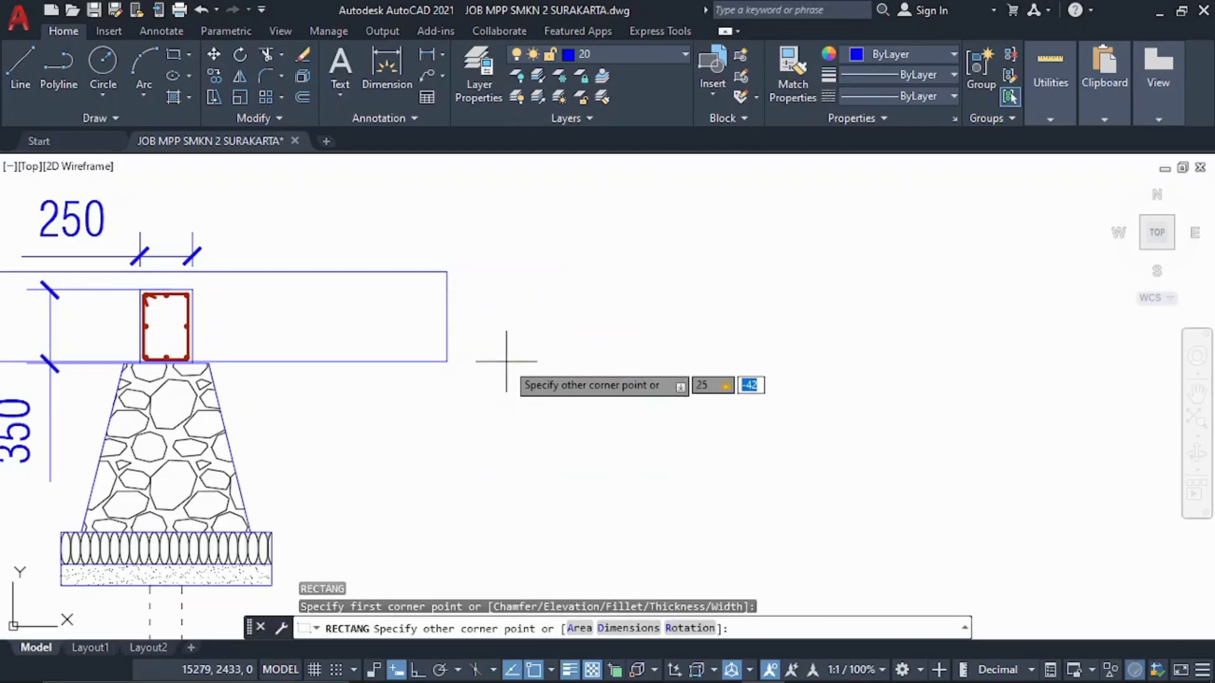
{"action": "type", "text": "35"}
{"action": "key", "text": "Return"}
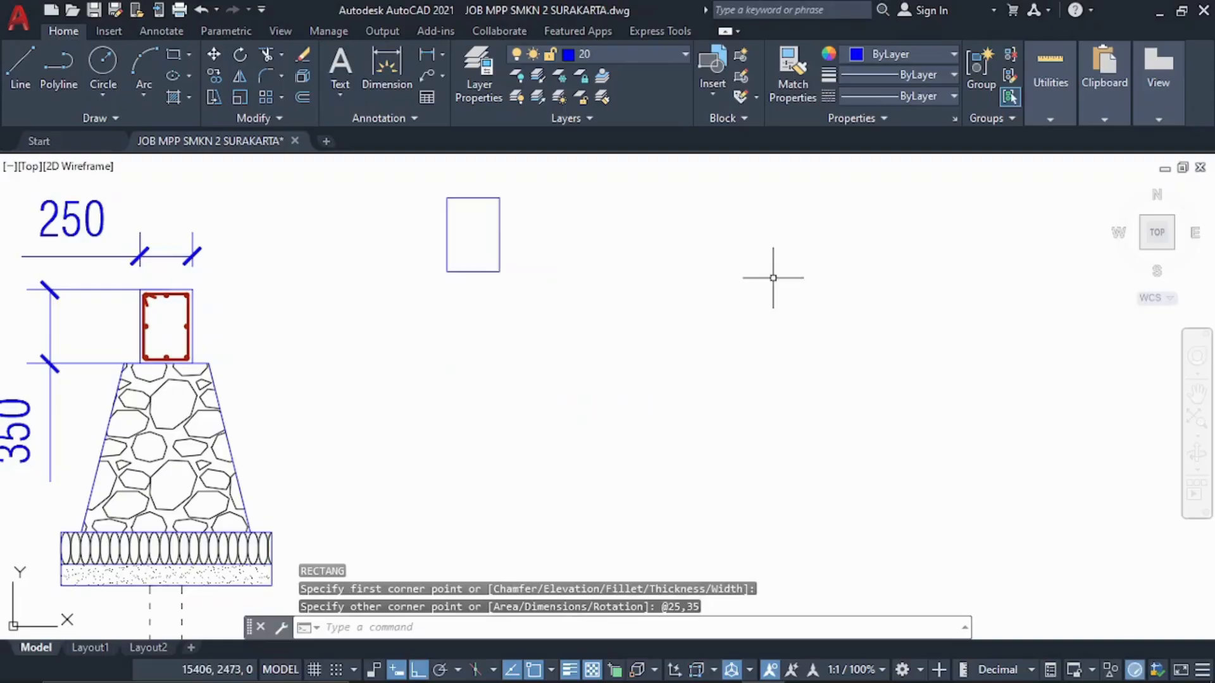
Move the new rectangle straight down by about 40 units, using its centre as the base point
{"action": "left_click", "coordinate": [613, 331]}
{"action": "left_click", "coordinate": [402, 234]}
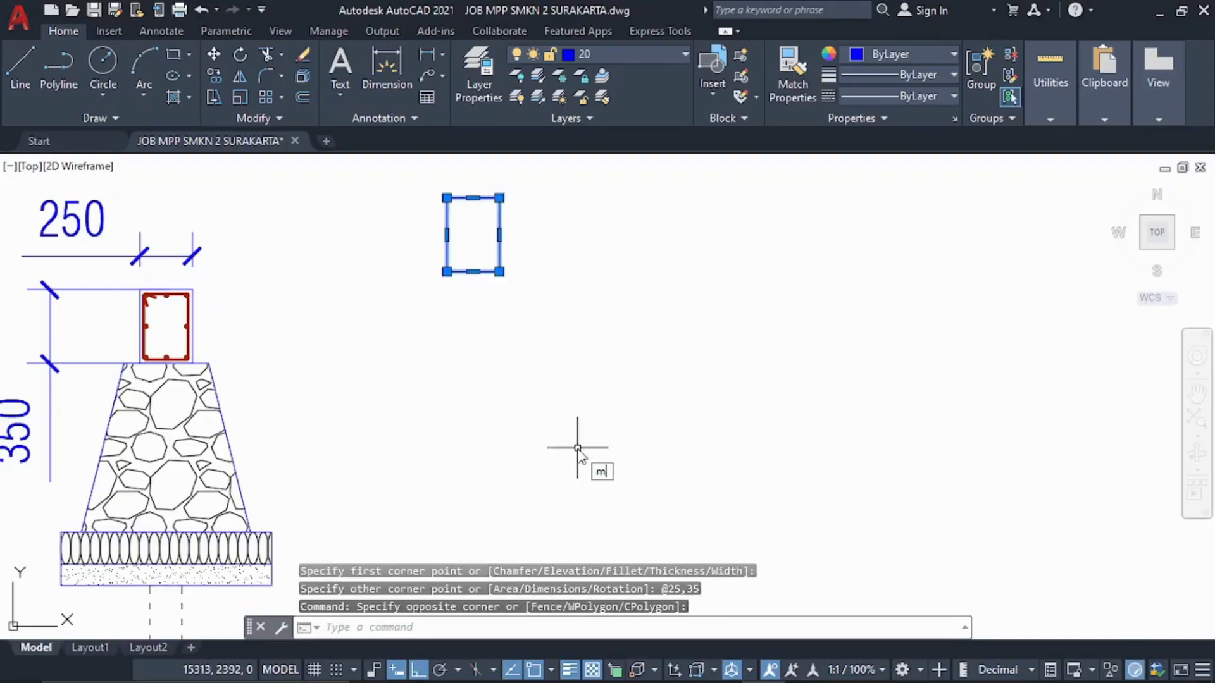
{"action": "type", "text": "m"}
{"action": "key", "text": "Return"}
{"action": "left_click", "coordinate": [473, 234]}
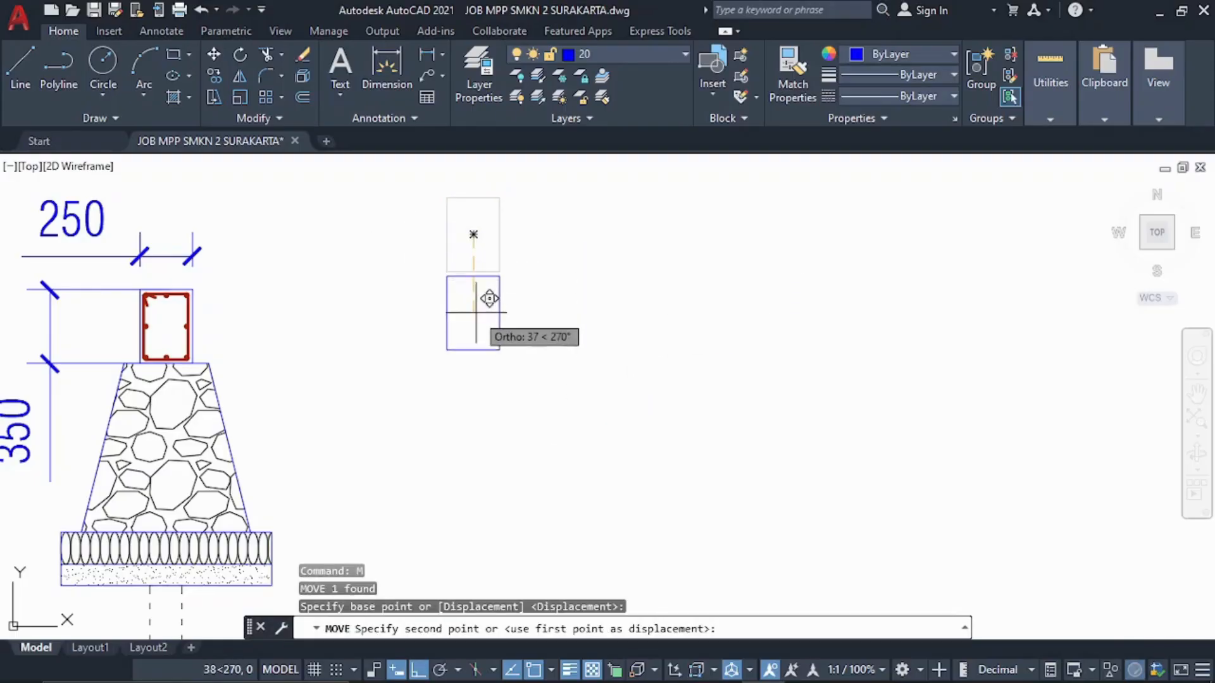
{"action": "left_click", "coordinate": [489, 319]}
{"action": "key", "text": "Escape"}
Offset the rectangle inward by 2 units to outline the stirrup
{"action": "scroll", "coordinate": [474, 354], "scroll_direction": "up", "scroll_amount": 2}
{"action": "scroll", "coordinate": [487, 363], "scroll_direction": "up", "scroll_amount": 3}
{"action": "left_click", "coordinate": [643, 412]}
{"action": "left_click", "coordinate": [555, 398]}
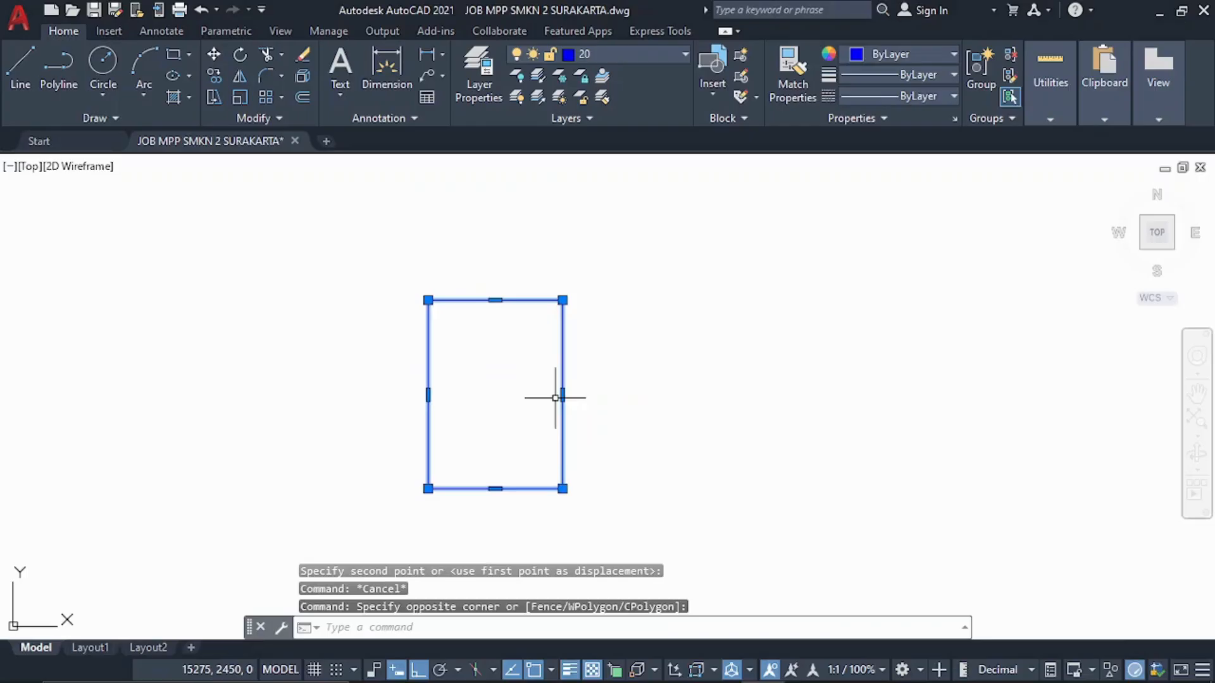
{"action": "key", "text": "Return"}
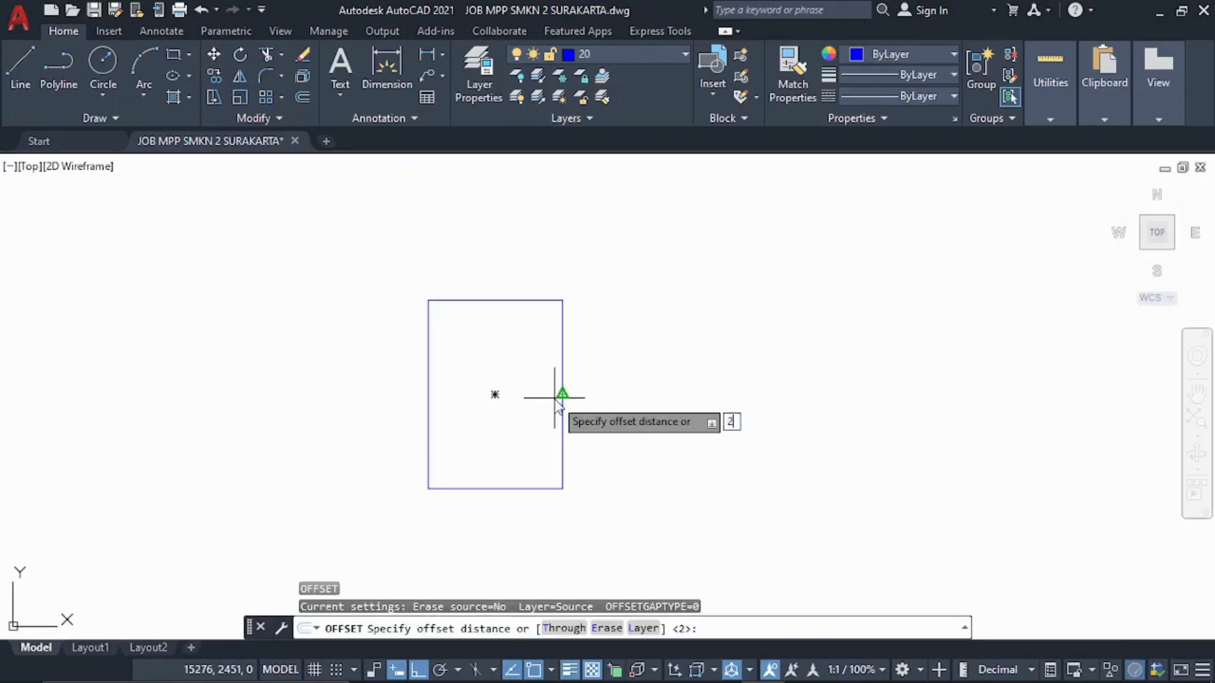
{"action": "key", "text": "Return"}
{"action": "left_click", "coordinate": [560, 399]}
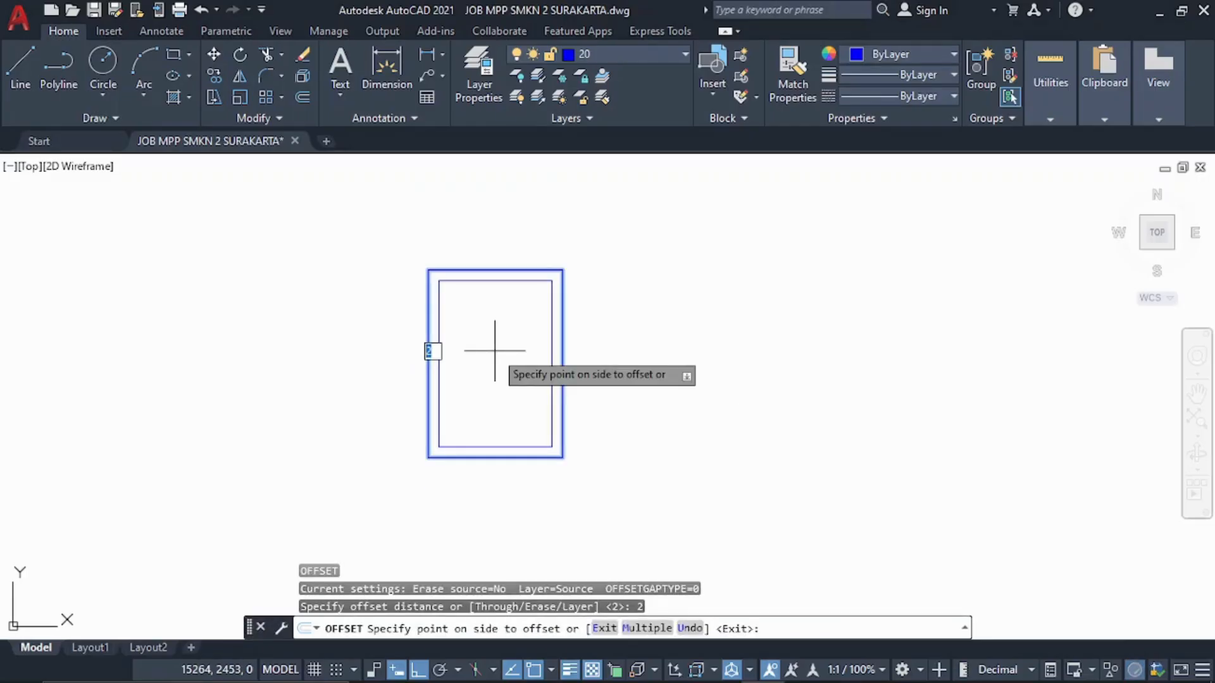
{"action": "left_click", "coordinate": [495, 349]}
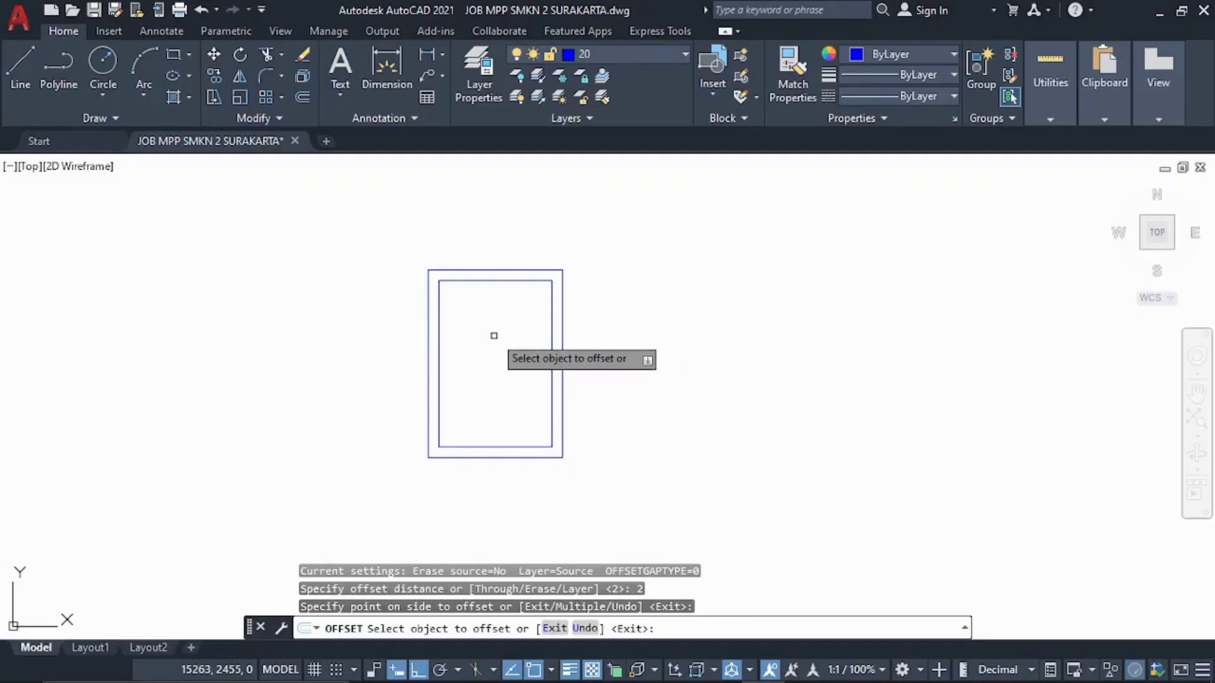
{"action": "key", "text": "Escape"}
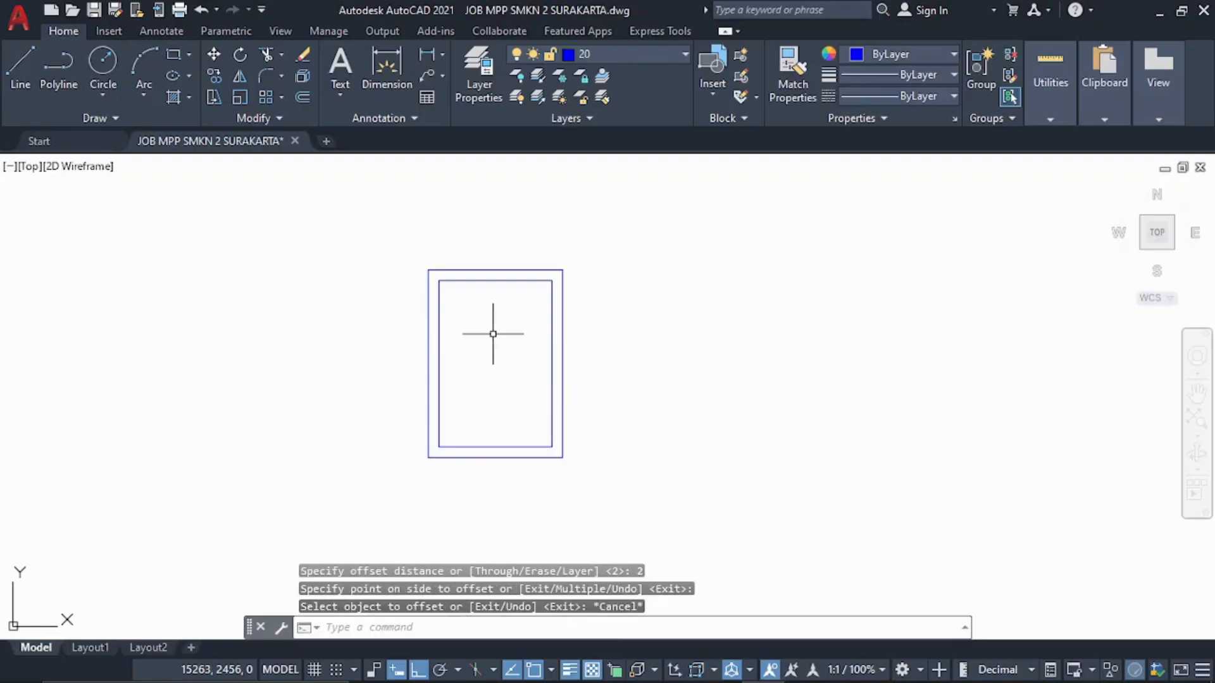
Examine the stirrup shape and bar layout of the existing tie beam and compare them with the new outline
{"action": "middle_click_drag", "start_coordinate": [493, 342], "coordinate": [546, 368]}
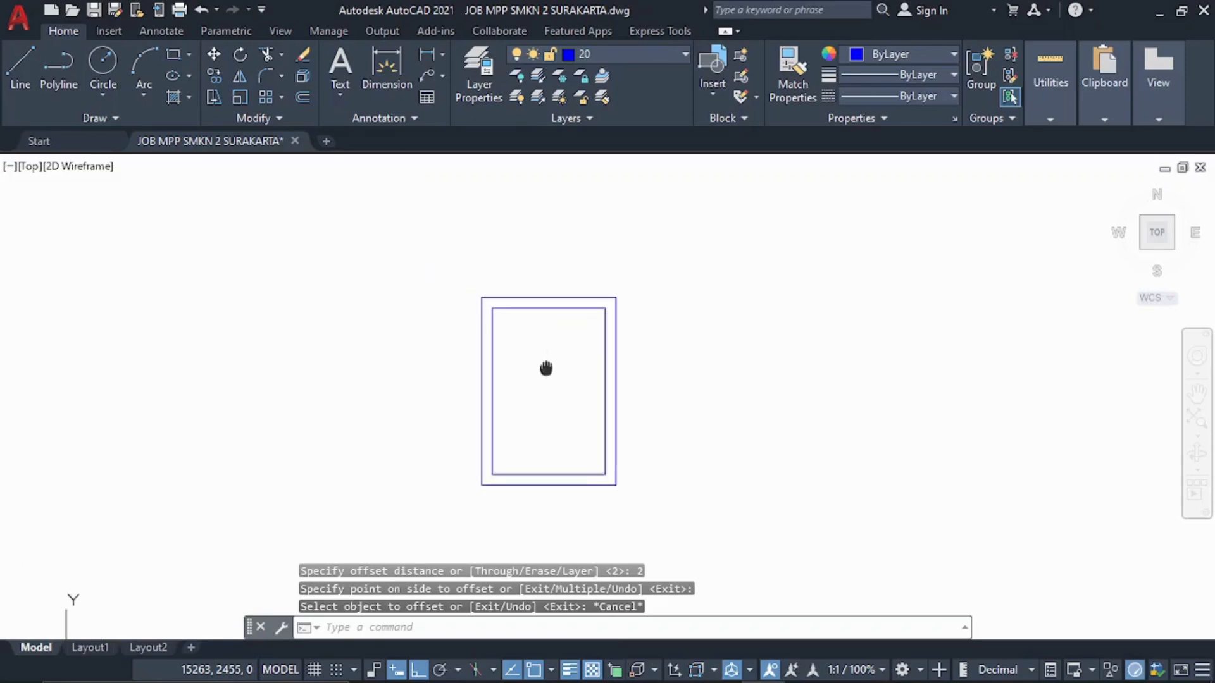
{"action": "scroll", "coordinate": [547, 365], "scroll_direction": "down", "scroll_amount": 2}
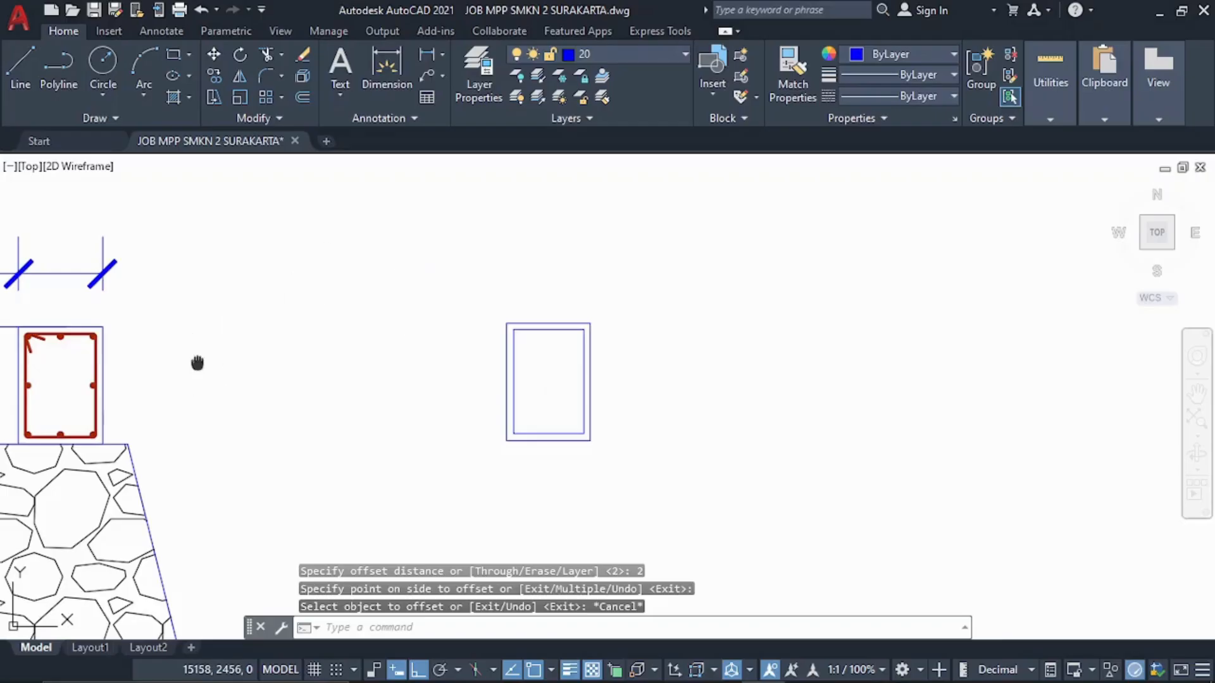
{"action": "middle_click_drag", "start_coordinate": [197, 363], "coordinate": [513, 303]}
{"action": "scroll", "coordinate": [354, 291], "scroll_direction": "up", "scroll_amount": 8}
{"action": "scroll", "coordinate": [870, 371], "scroll_direction": "down", "scroll_amount": 4}
{"action": "middle_click_drag", "start_coordinate": [778, 389], "coordinate": [158, 381]}
{"action": "middle_click_drag", "start_coordinate": [747, 379], "coordinate": [160, 373]}
{"action": "scroll", "coordinate": [724, 374], "scroll_direction": "up", "scroll_amount": 2}
{"action": "middle_click_drag", "start_coordinate": [724, 374], "coordinate": [673, 388]}
{"action": "scroll", "coordinate": [672, 390], "scroll_direction": "down", "scroll_amount": 2}
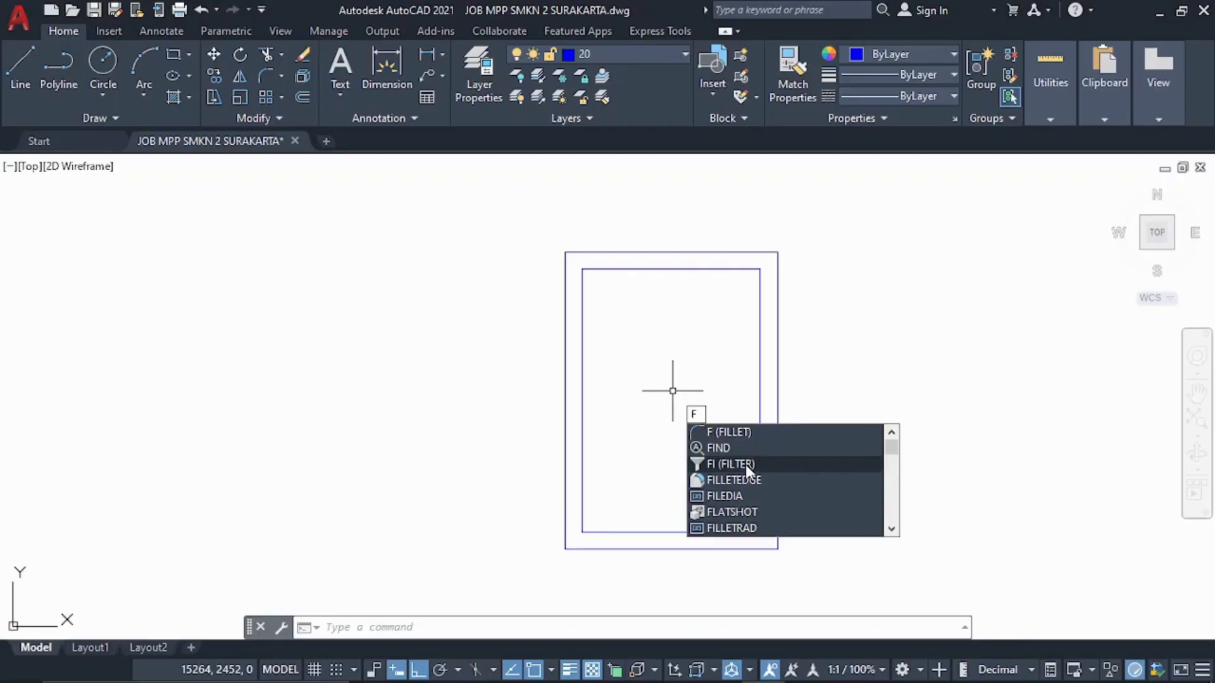
Fillet both upper corners of the inner rectangle with a radius of 1
{"action": "left_click", "coordinate": [732, 433]}
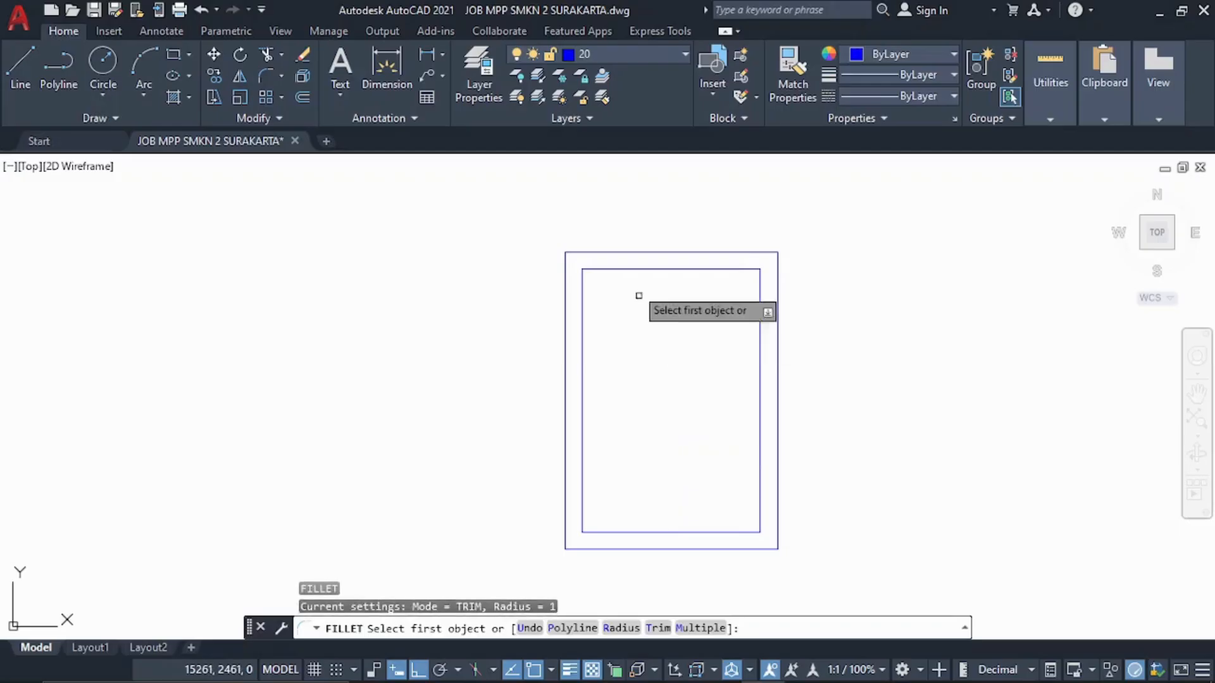
{"action": "left_click", "coordinate": [589, 269]}
{"action": "left_click", "coordinate": [583, 291]}
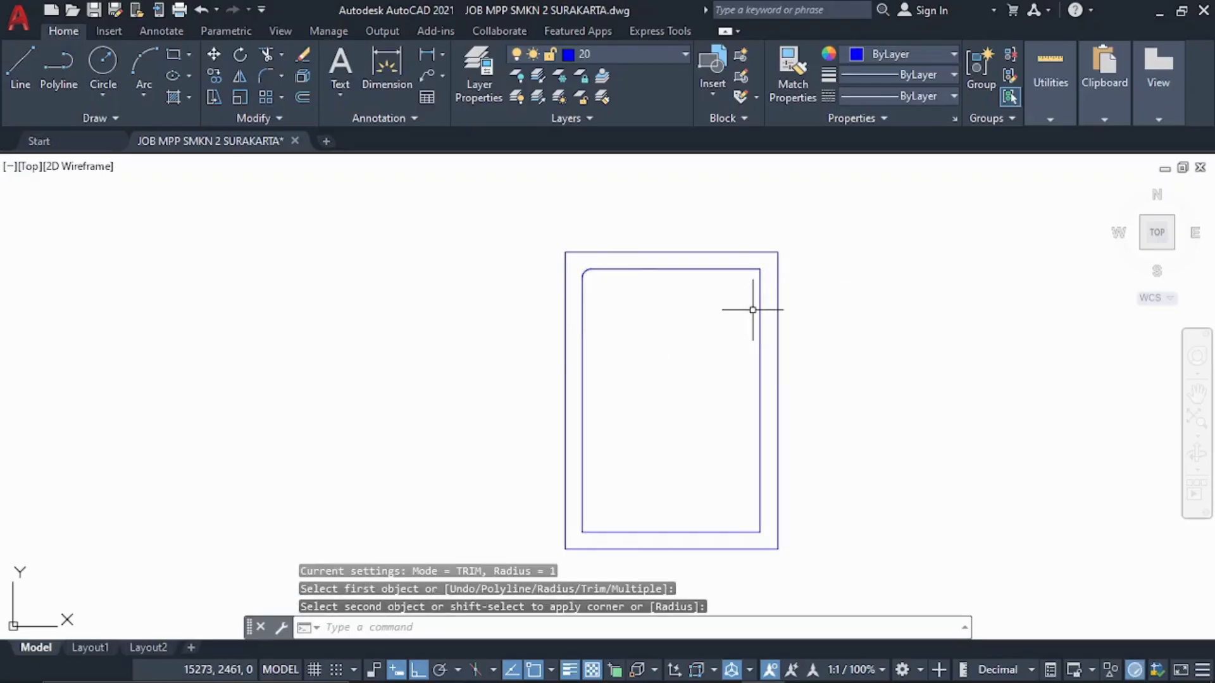
{"action": "type", "text": "f"}
{"action": "key", "text": "Return"}
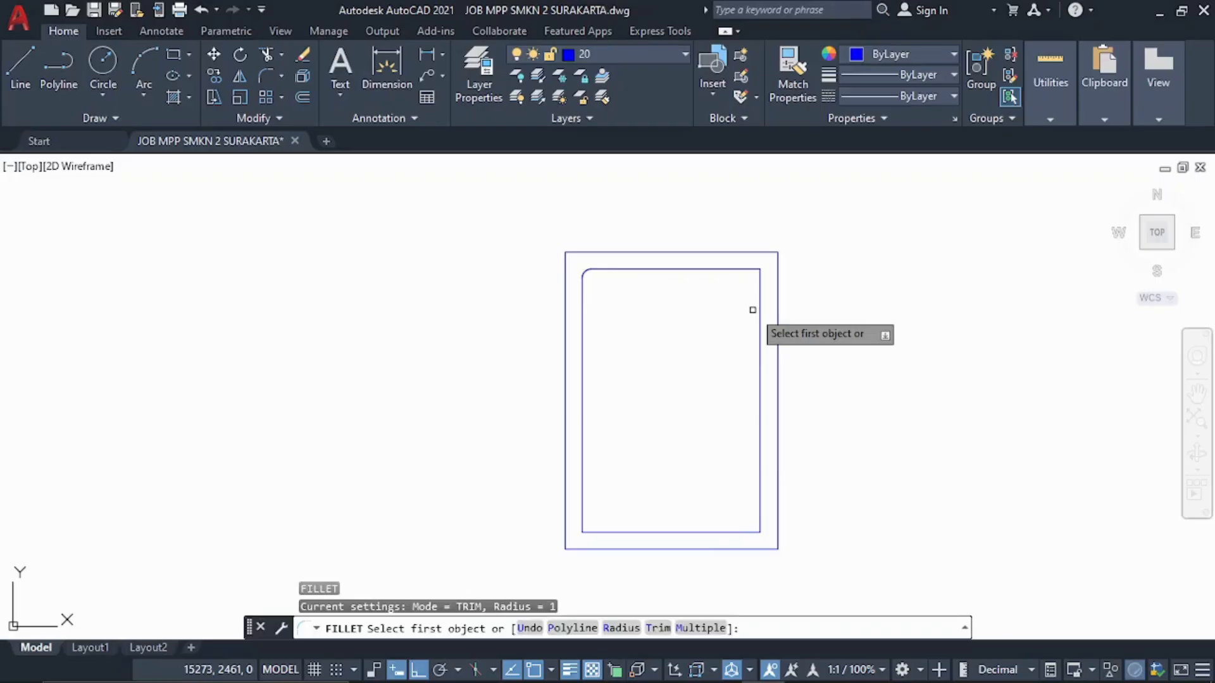
{"action": "key", "text": "Escape"}
{"action": "key", "text": "Return"}
{"action": "left_click", "coordinate": [735, 270]}
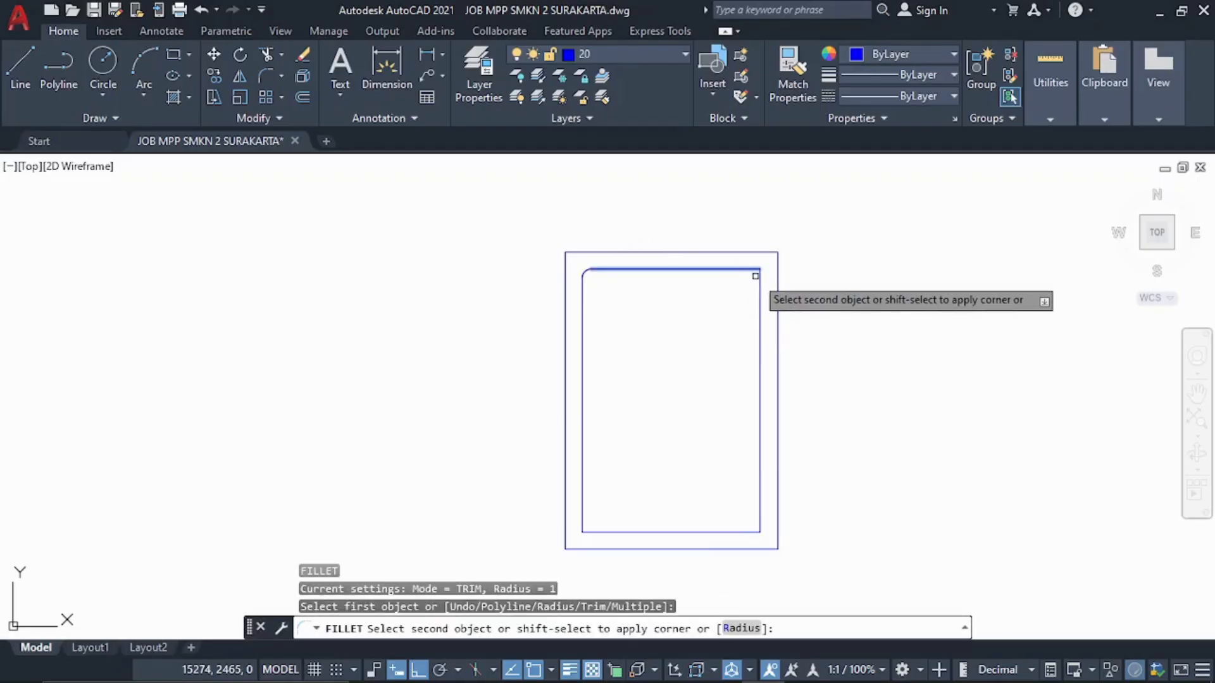
{"action": "left_click", "coordinate": [761, 287]}
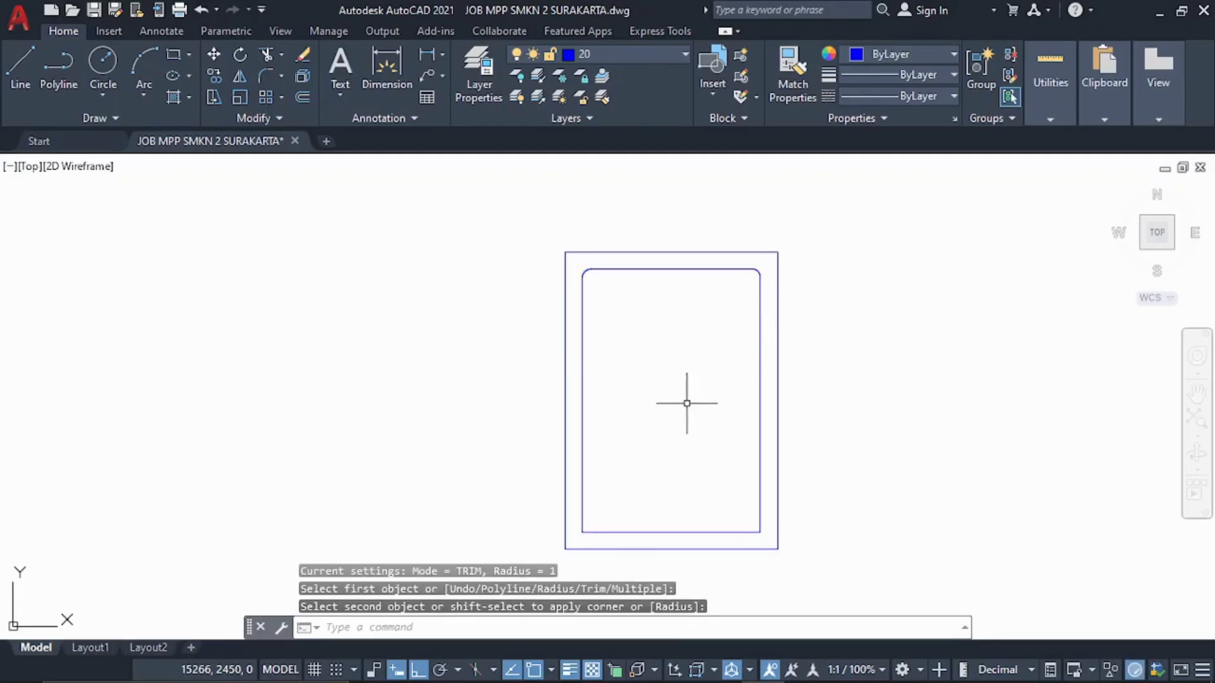
Fillet both lower corners of the inner rectangle with a radius of 1
{"action": "type", "text": "f"}
{"action": "key", "text": "Return"}
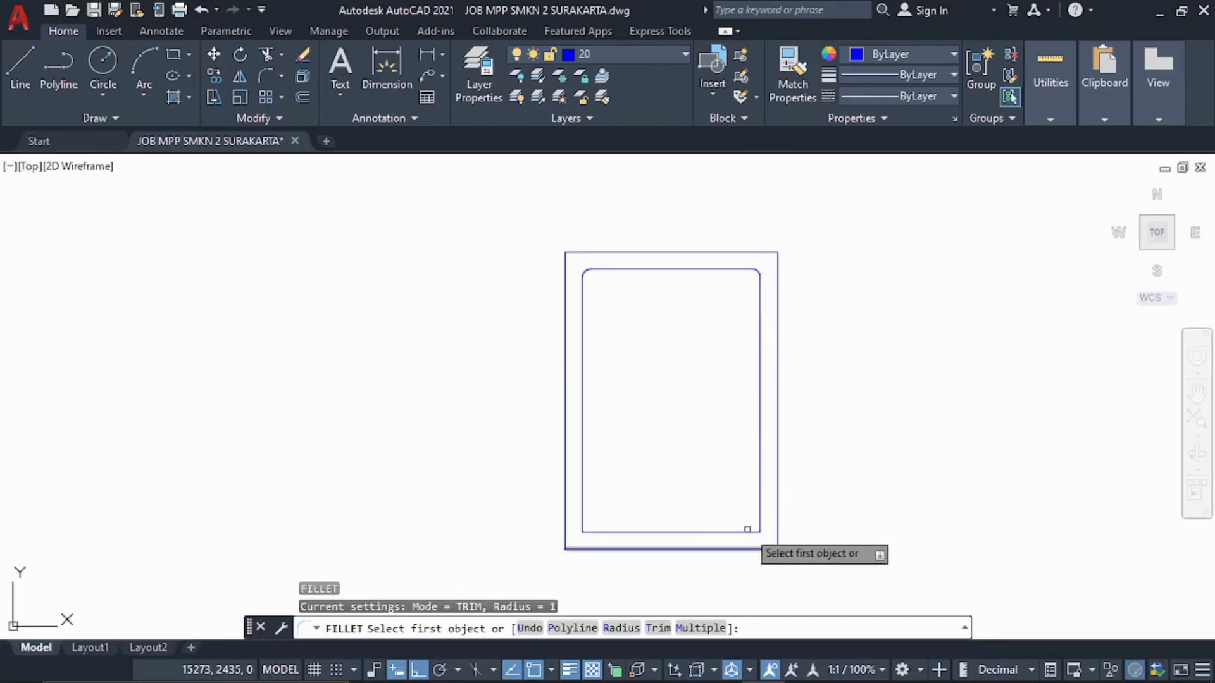
{"action": "left_click", "coordinate": [759, 516]}
{"action": "left_click", "coordinate": [752, 532]}
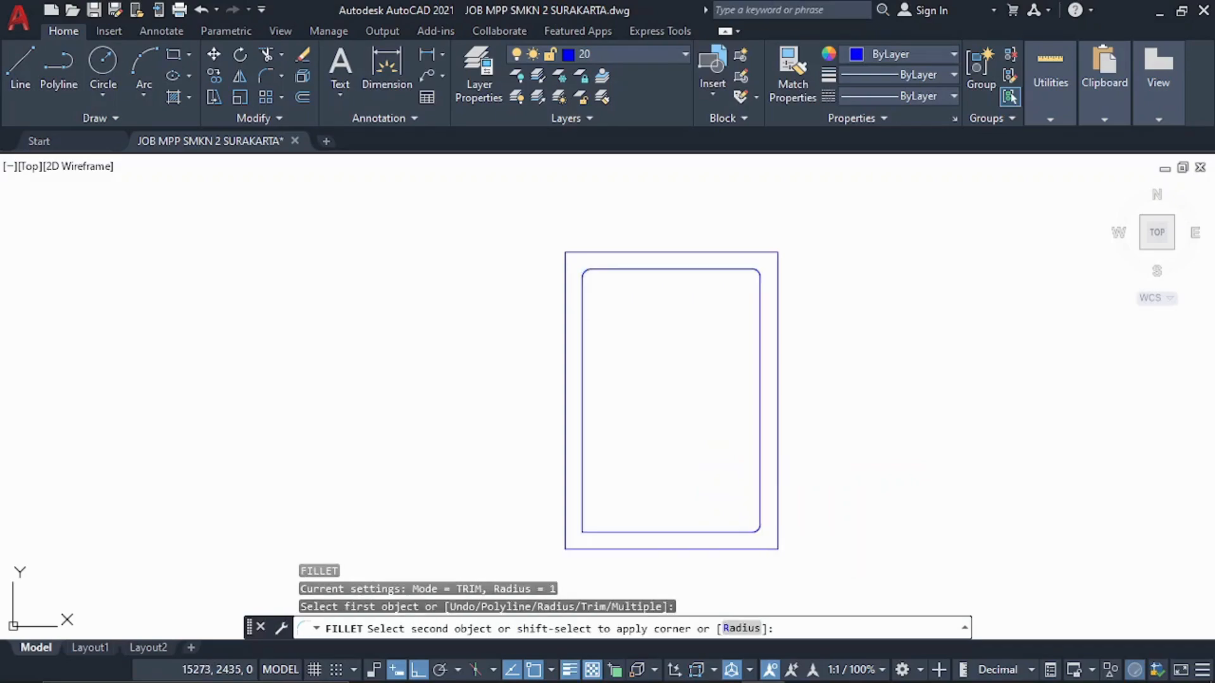
{"action": "type", "text": "f"}
{"action": "key", "text": "Return"}
{"action": "left_click", "coordinate": [595, 532]}
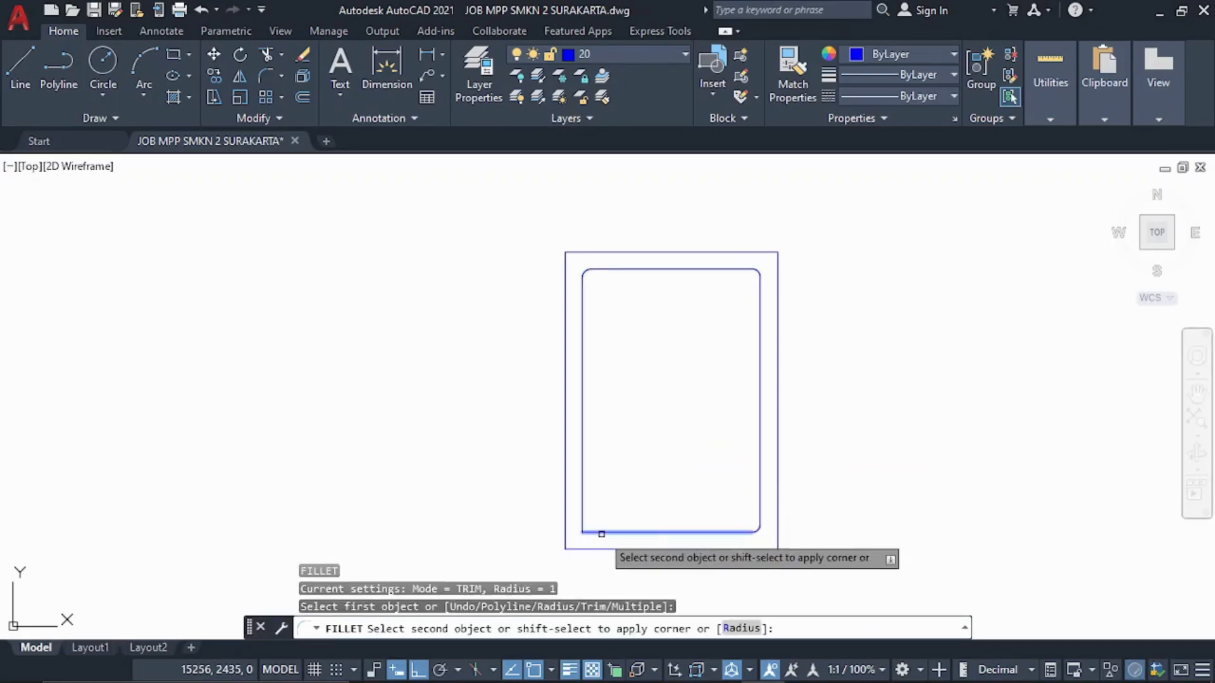
{"action": "left_click", "coordinate": [583, 514]}
{"action": "key", "text": "Escape"}
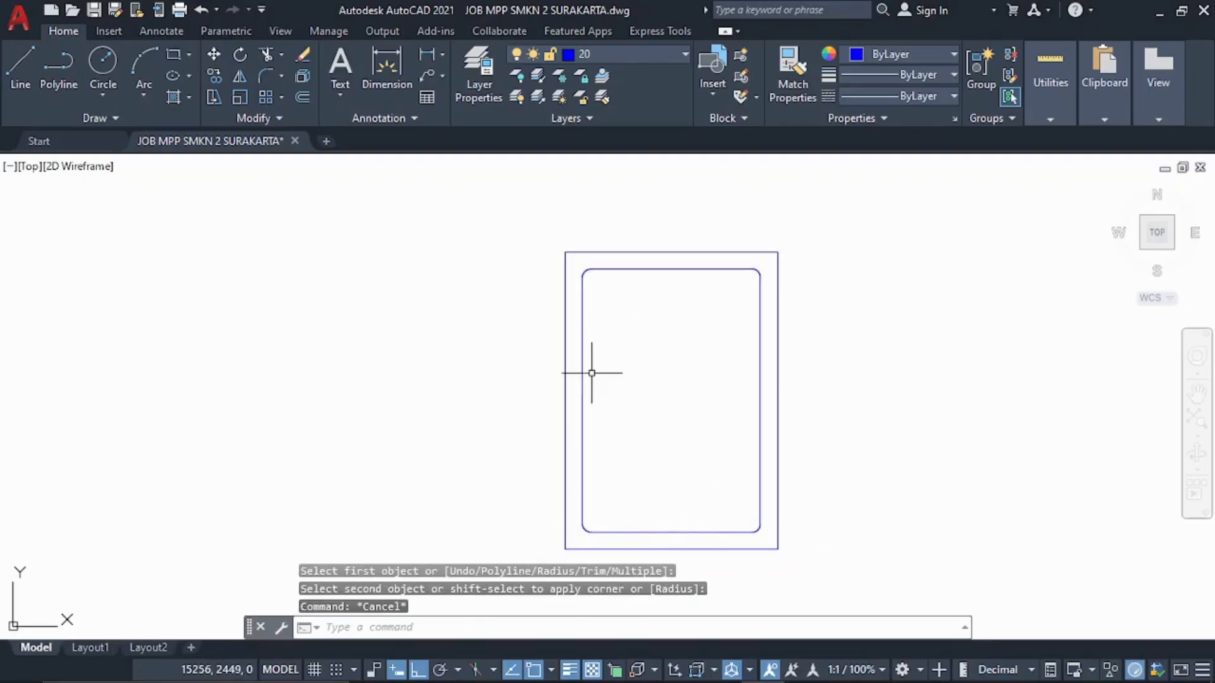
Draw a circle of radius 0.6 outside the new beam section, to its left, as a reinforcing bar
{"action": "middle_click_drag", "start_coordinate": [444, 293], "coordinate": [781, 342]}
{"action": "middle_click_drag", "start_coordinate": [278, 329], "coordinate": [930, 447]}
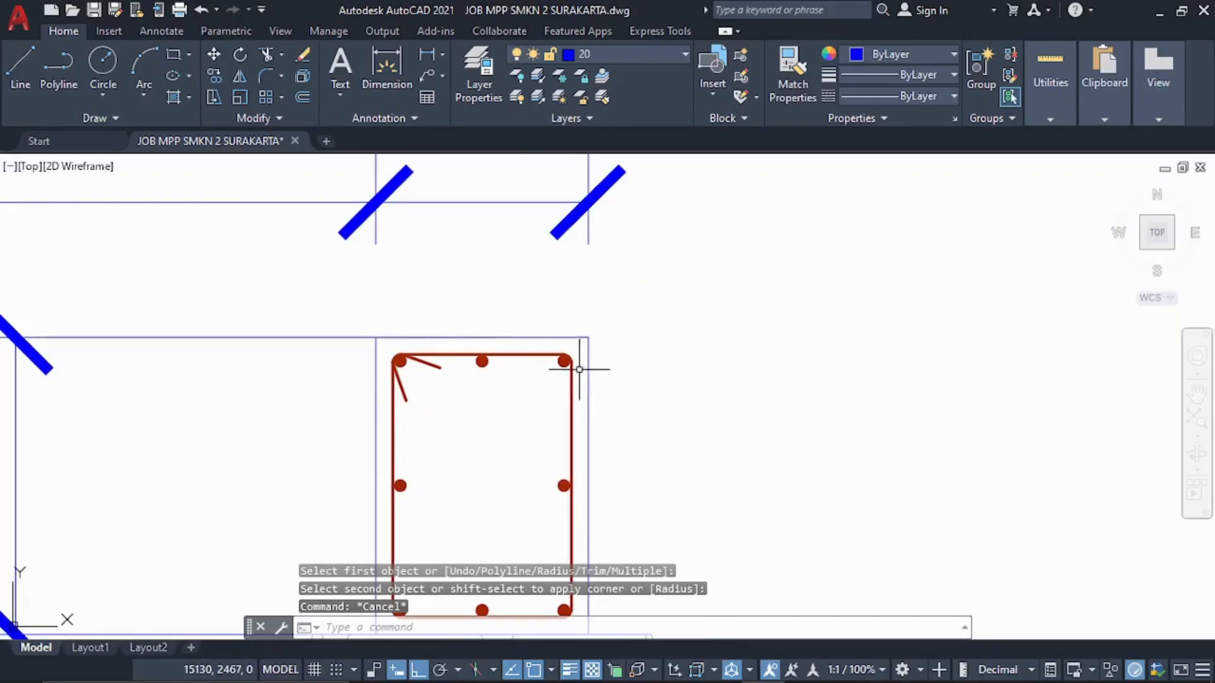
{"action": "scroll", "coordinate": [806, 394], "scroll_direction": "down", "scroll_amount": 4}
{"action": "middle_click_drag", "start_coordinate": [1017, 399], "coordinate": [637, 407]}
{"action": "scroll", "coordinate": [637, 407], "scroll_direction": "up", "scroll_amount": 4}
{"action": "mouse_move", "coordinate": [789, 488]}
{"action": "middle_mouse_down"}
{"action": "mouse_move", "coordinate": [670, 415]}
{"action": "mouse_move", "coordinate": [645, 414]}
{"action": "middle_mouse_up"}
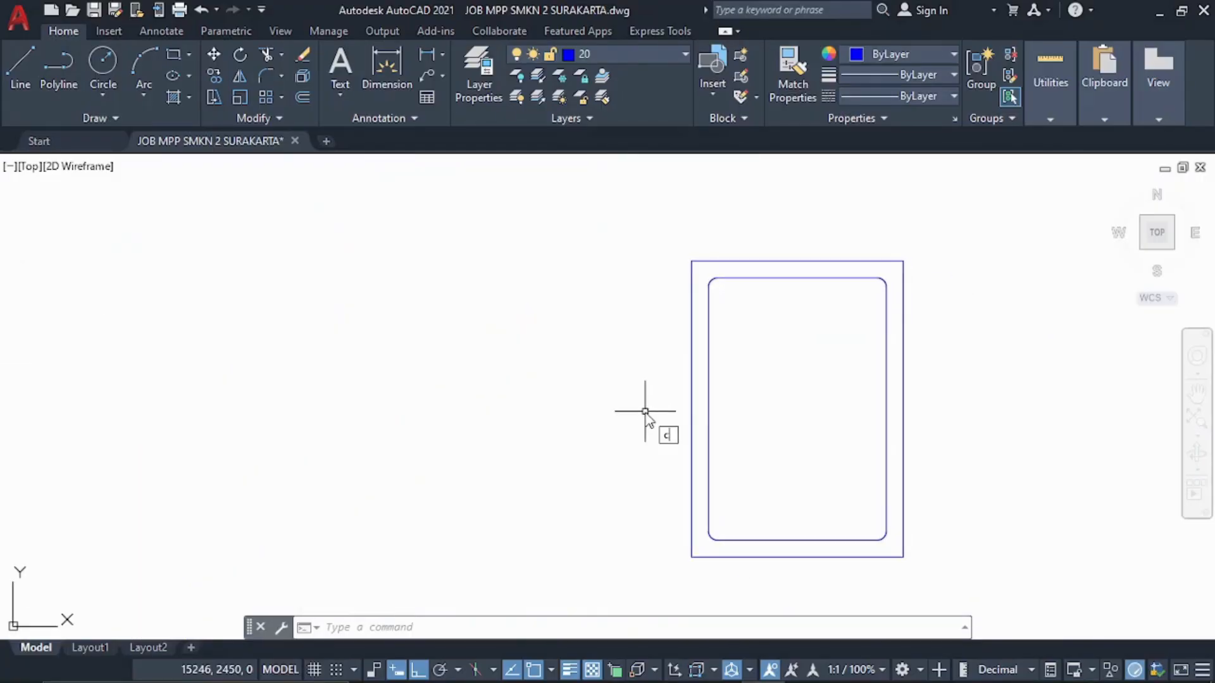
{"action": "type", "text": "i"}
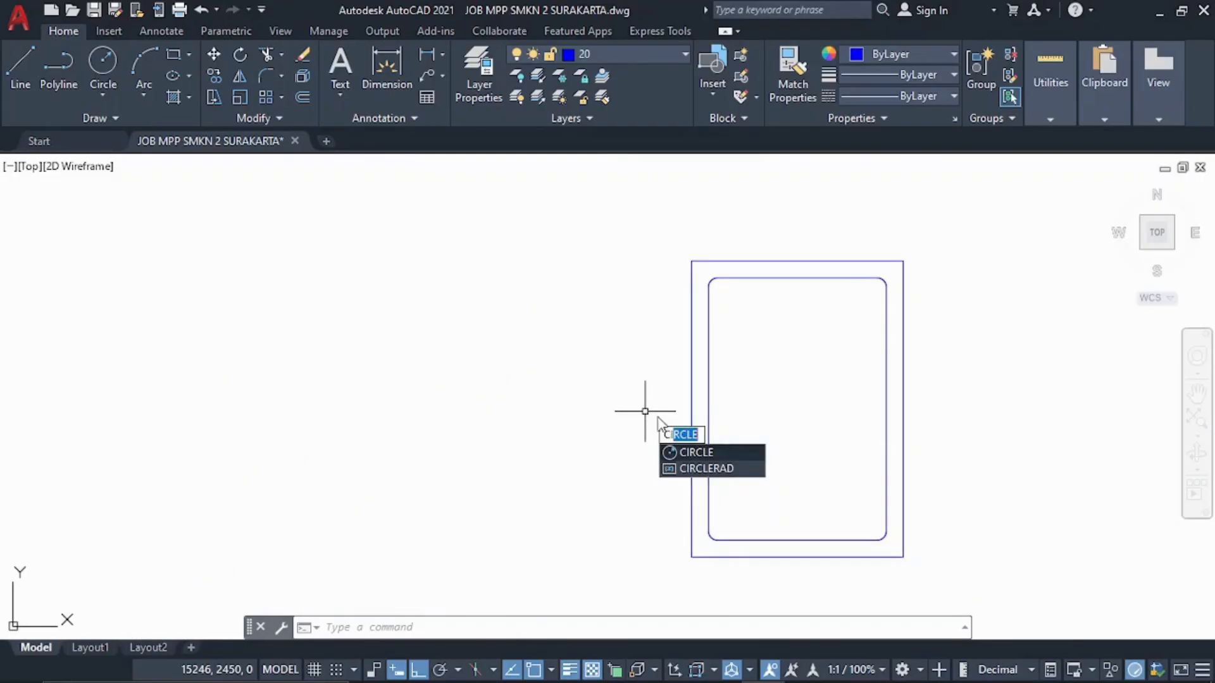
{"action": "left_click", "coordinate": [693, 451]}
{"action": "left_click", "coordinate": [530, 310]}
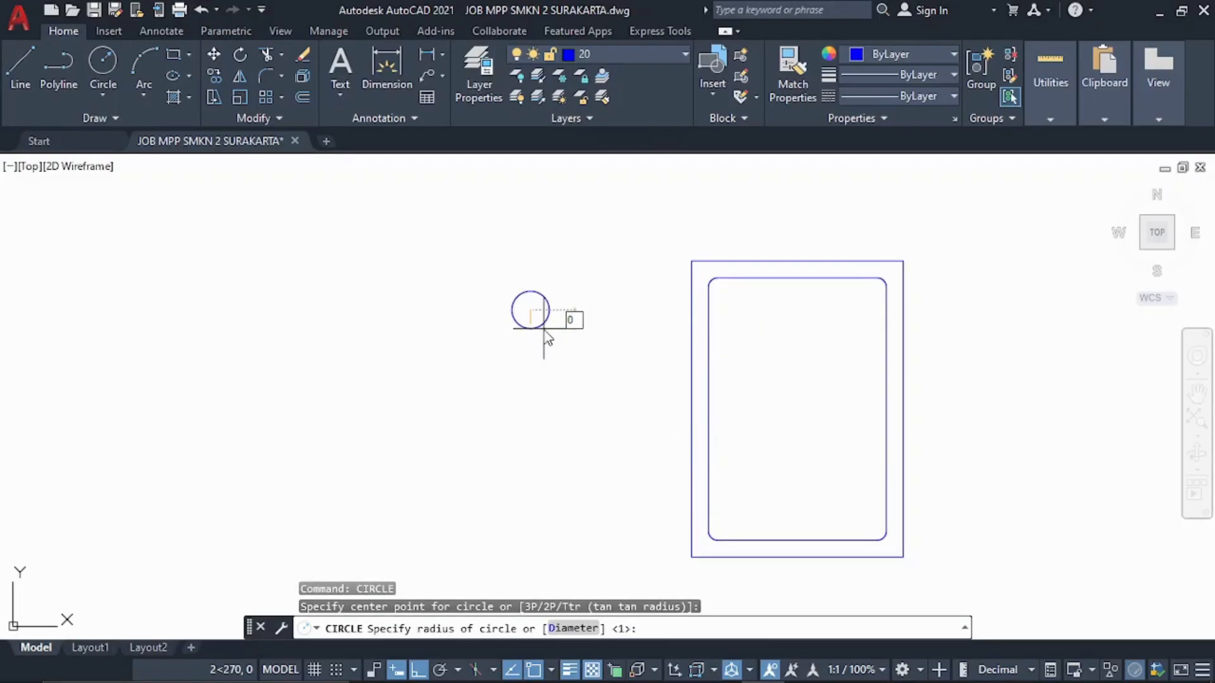
{"action": "key", "text": "Return"}
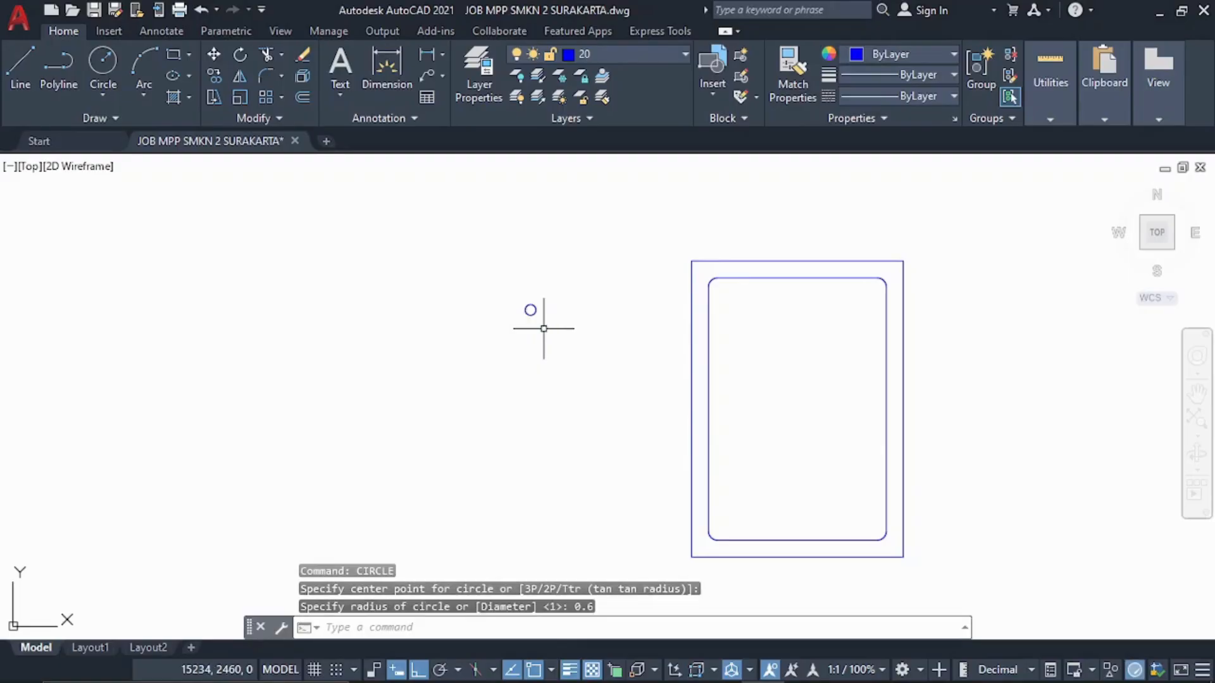
Fill the small bar circle with a solid hatch
{"action": "scroll", "coordinate": [543, 328], "scroll_direction": "up", "scroll_amount": 4}
{"action": "key", "text": "Escape"}
{"action": "middle_click_drag", "start_coordinate": [516, 272], "coordinate": [543, 324]}
{"action": "type", "text": "s"}
{"action": "key", "text": "BackSpace"}
{"action": "type", "text": "h"}
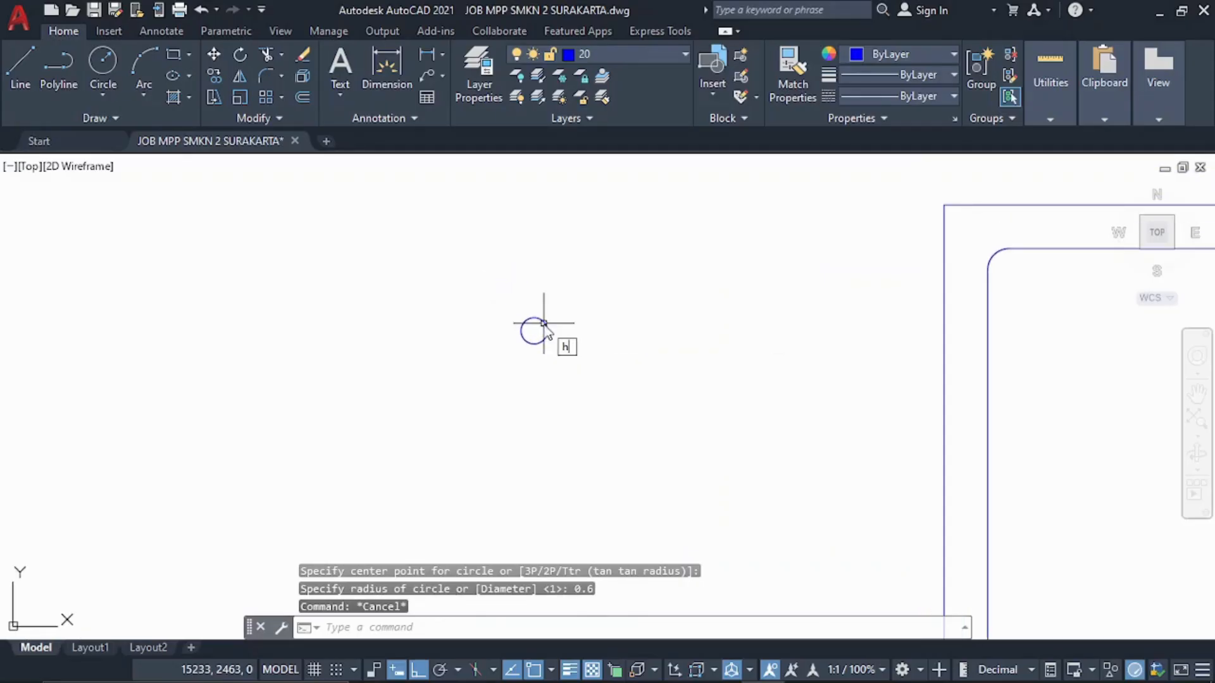
{"action": "type", "text": "s"}
{"action": "left_click", "coordinate": [667, 386]}
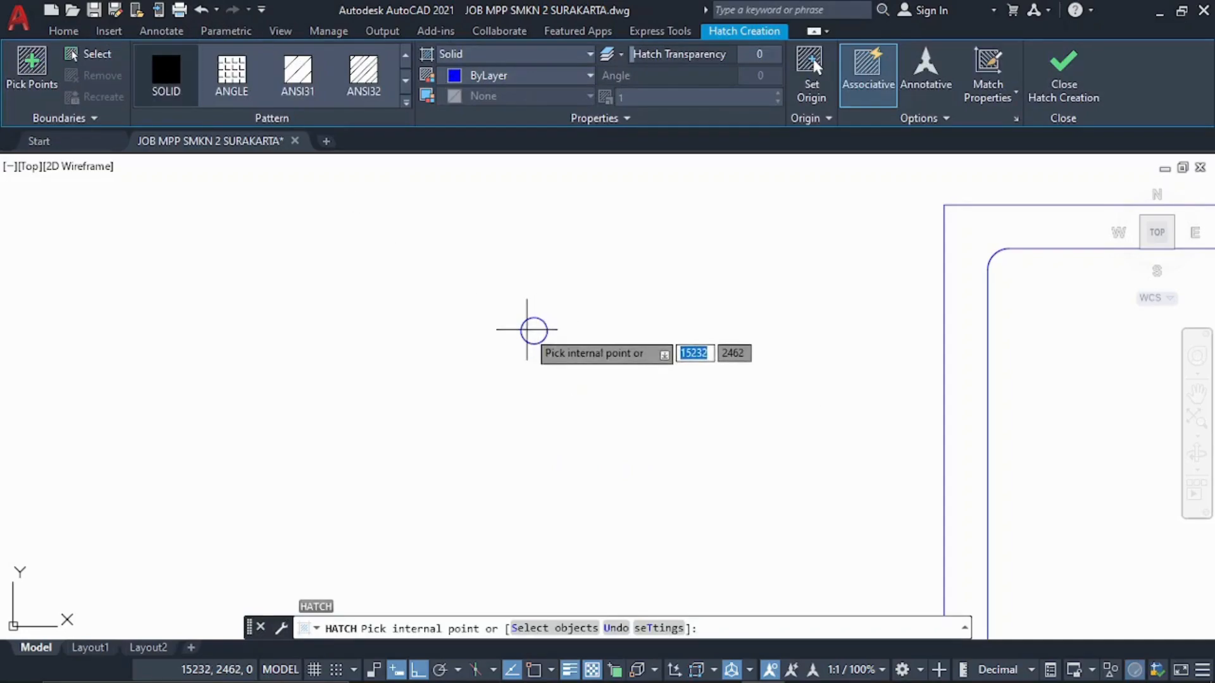
{"action": "left_click", "coordinate": [529, 327]}
{"action": "key", "text": "Escape"}
Copy the filled bar by its centre into the upper-left corner of the stirrup, with Ortho off
{"action": "left_click", "coordinate": [474, 274]}
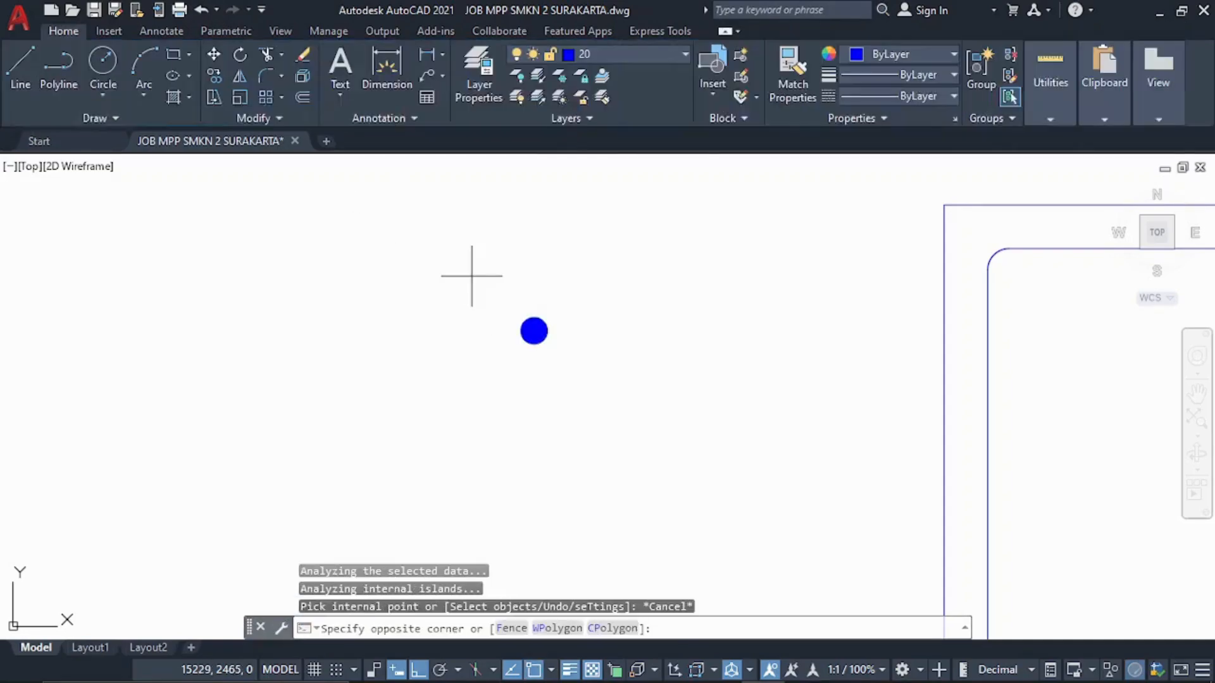
{"action": "left_click", "coordinate": [578, 381]}
{"action": "type", "text": "co"}
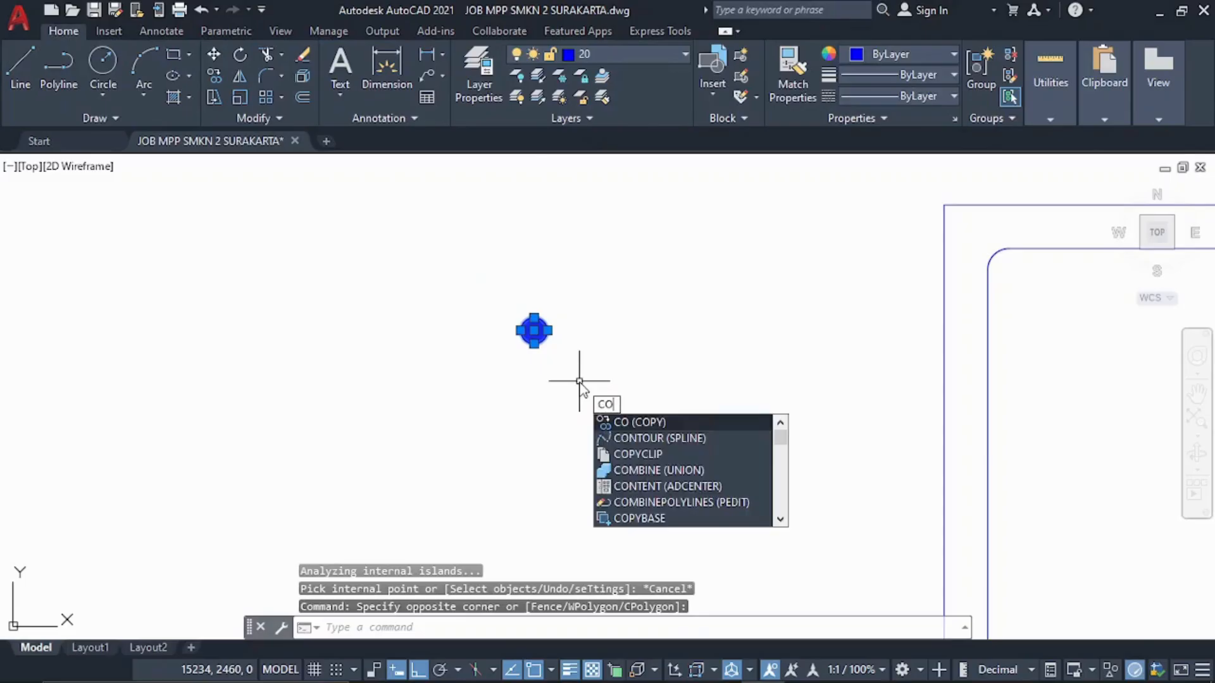
{"action": "key", "text": "Return"}
{"action": "scroll", "coordinate": [563, 312], "scroll_direction": "up", "scroll_amount": 2}
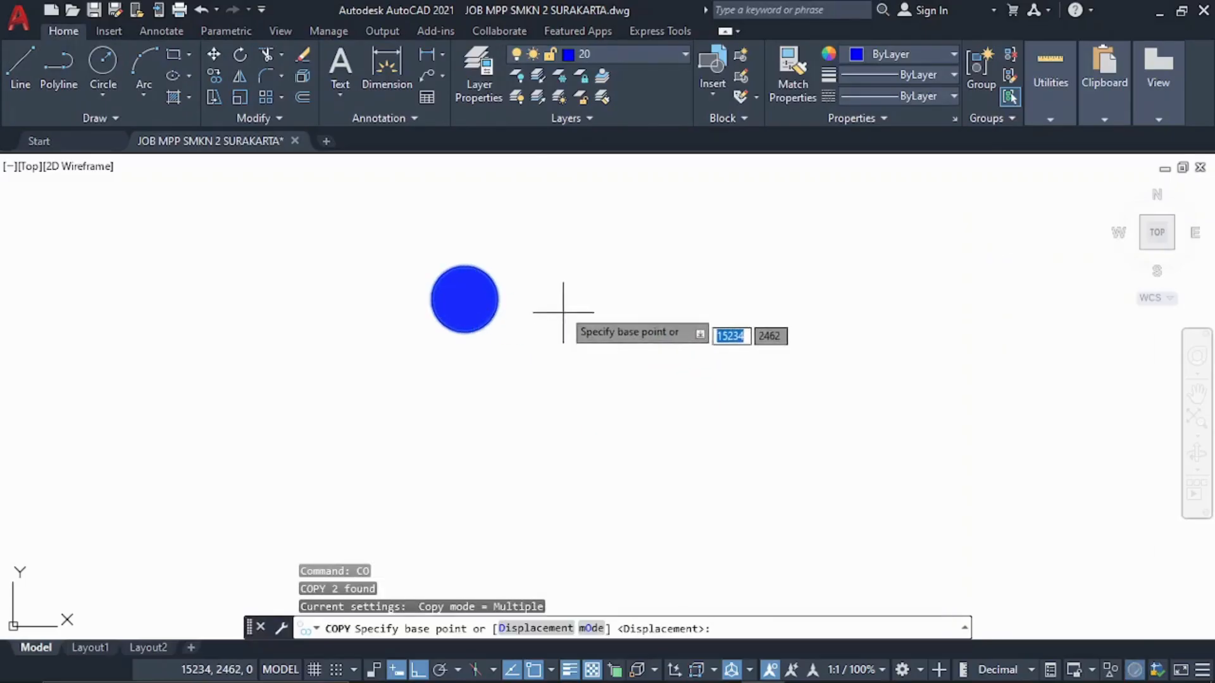
{"action": "left_click", "coordinate": [464, 300]}
{"action": "scroll", "coordinate": [463, 302], "scroll_direction": "down", "scroll_amount": 4}
{"action": "scroll", "coordinate": [620, 314], "scroll_direction": "up", "scroll_amount": 4}
{"action": "middle_click_drag", "start_coordinate": [448, 231], "coordinate": [507, 371]}
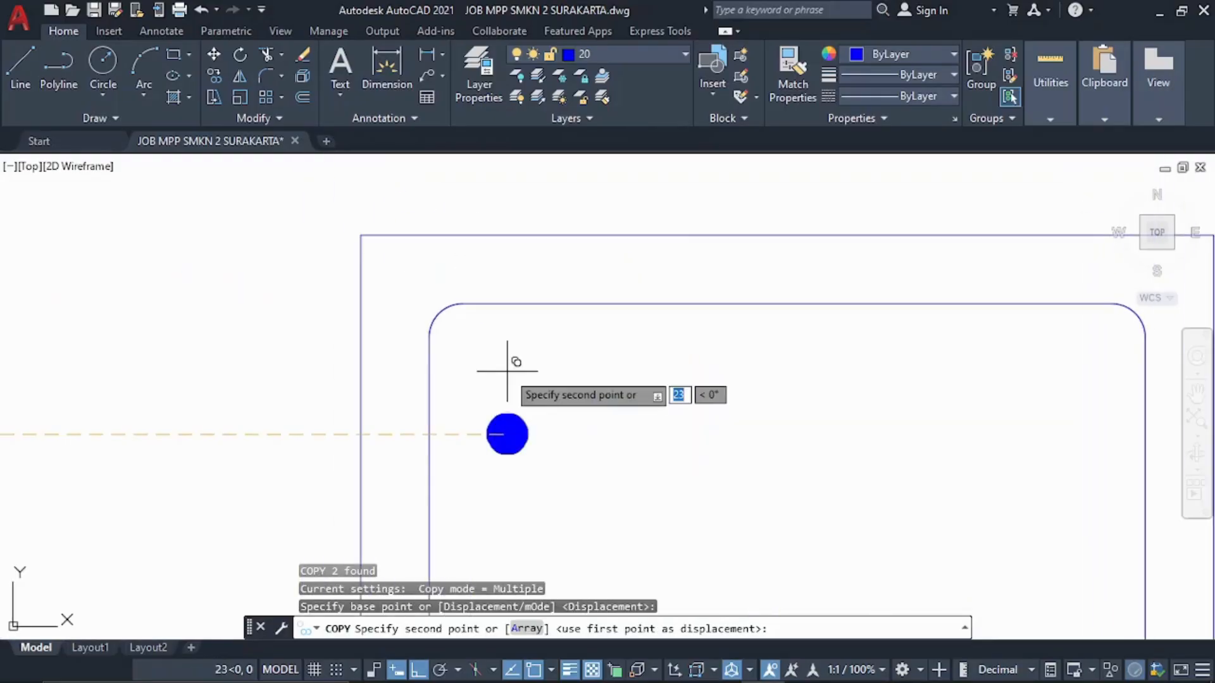
{"action": "key", "text": "F8"}
{"action": "scroll", "coordinate": [493, 342], "scroll_direction": "up", "scroll_amount": 4}
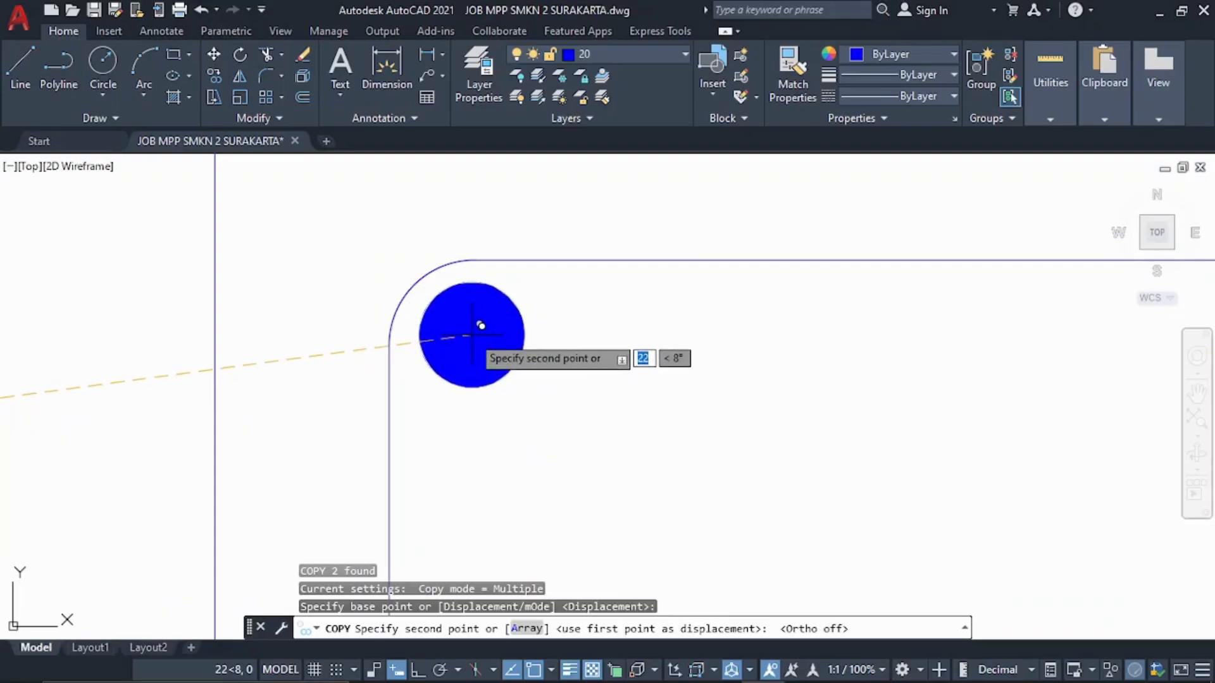
{"action": "key", "text": "Escape"}
Copy the upper-left corner bar to the midpoint of the stirrup's upper edge, with Ortho on
{"action": "left_click", "coordinate": [573, 378]}
{"action": "left_click", "coordinate": [482, 333]}
{"action": "scroll", "coordinate": [482, 334], "scroll_direction": "down", "scroll_amount": 4}
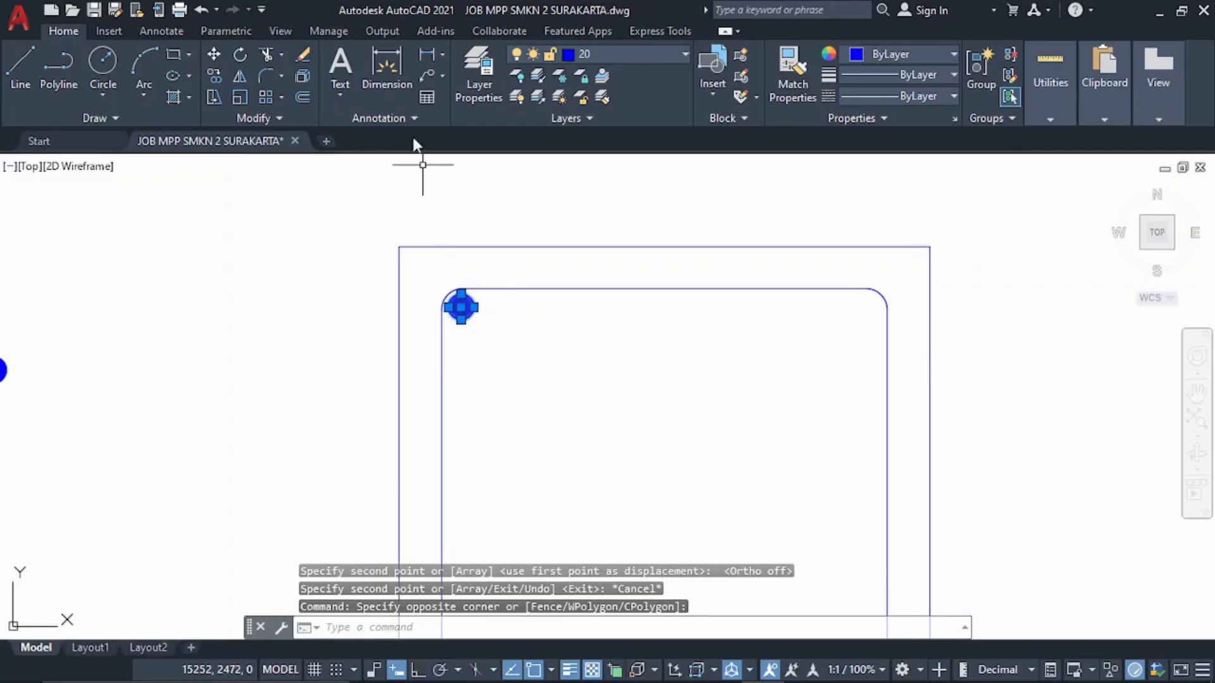
{"action": "type", "text": "o"}
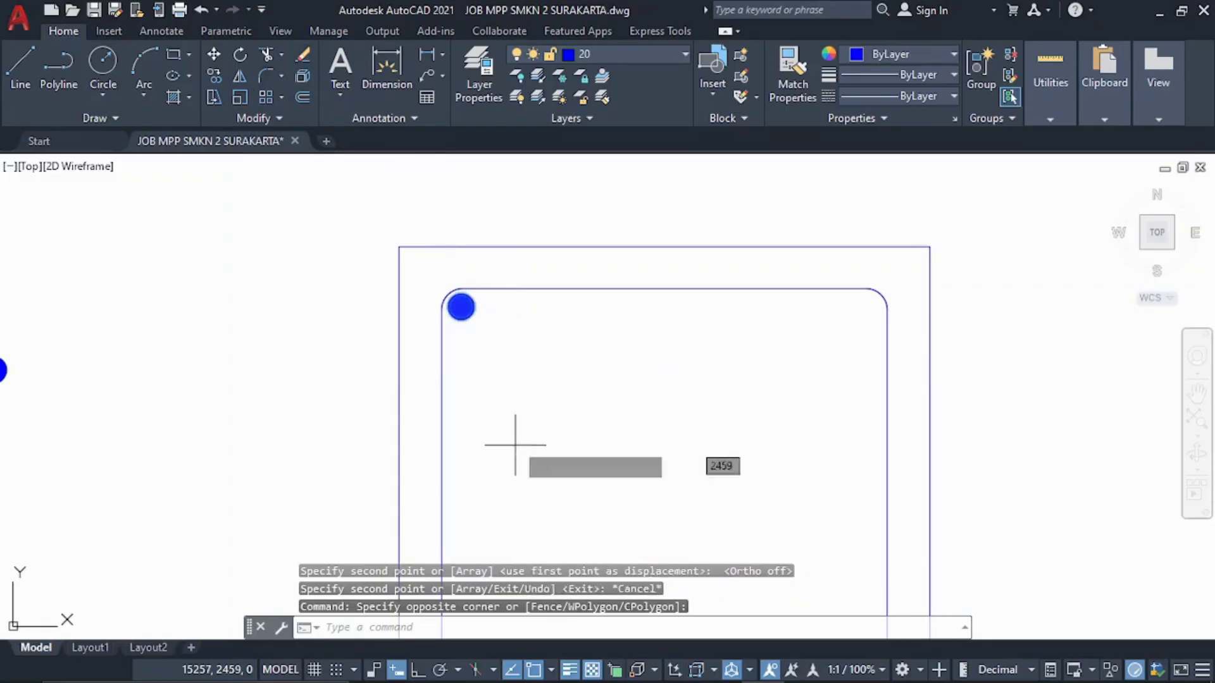
{"action": "key", "text": "Return"}
{"action": "scroll", "coordinate": [453, 288], "scroll_direction": "up", "scroll_amount": 5}
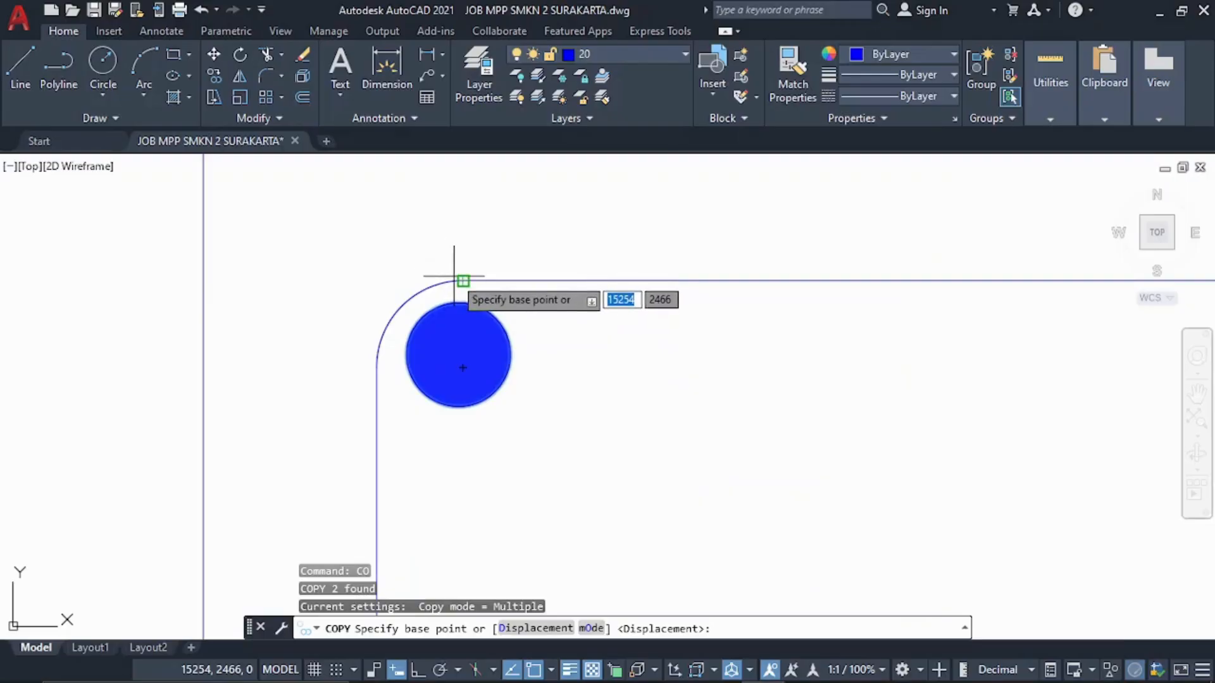
{"action": "left_click", "coordinate": [463, 280]}
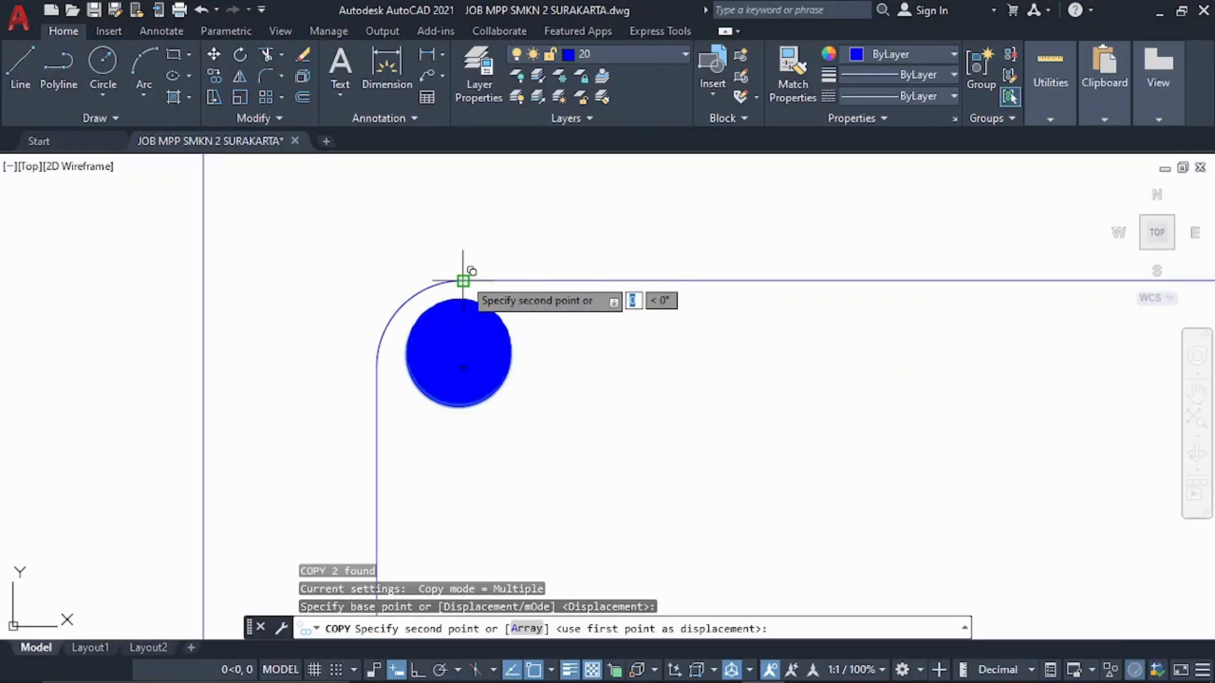
{"action": "scroll", "coordinate": [465, 276], "scroll_direction": "down", "scroll_amount": 4}
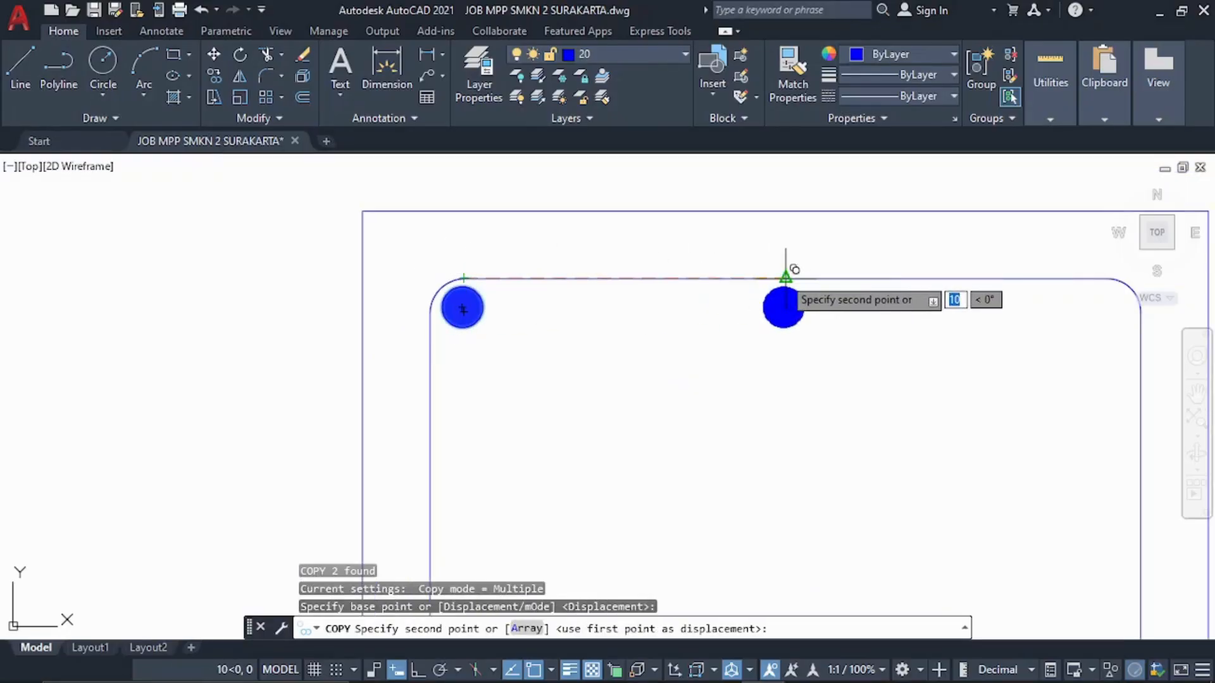
{"action": "key", "text": "F8"}
{"action": "left_click", "coordinate": [786, 277]}
{"action": "key", "text": "Escape"}
Mirror the upper-left bar about the section's vertical centreline into the upper-right corner, keeping the source bar
{"action": "scroll", "coordinate": [816, 371], "scroll_direction": "down", "scroll_amount": 3}
{"action": "scroll", "coordinate": [584, 349], "scroll_direction": "up", "scroll_amount": 2}
{"action": "left_click", "coordinate": [683, 351]}
{"action": "left_click", "coordinate": [609, 331]}
{"action": "type", "text": "m"}
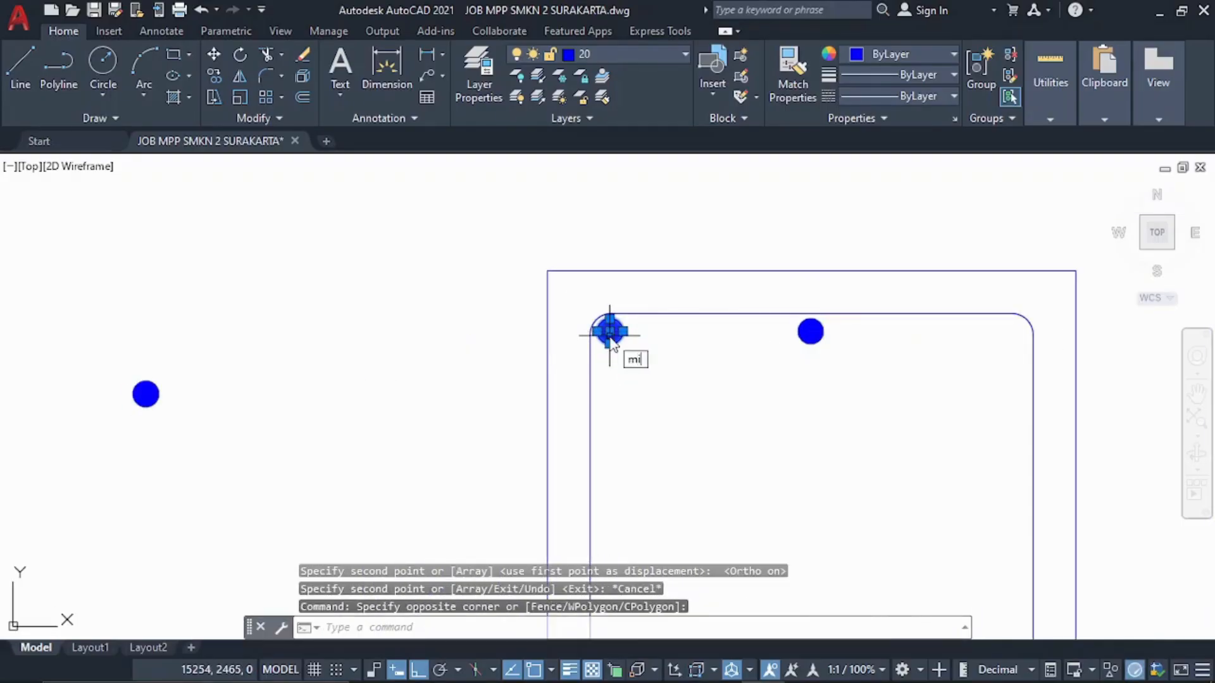
{"action": "type", "text": "i"}
{"action": "key", "text": "Return"}
{"action": "scroll", "coordinate": [611, 325], "scroll_direction": "down", "scroll_amount": 3}
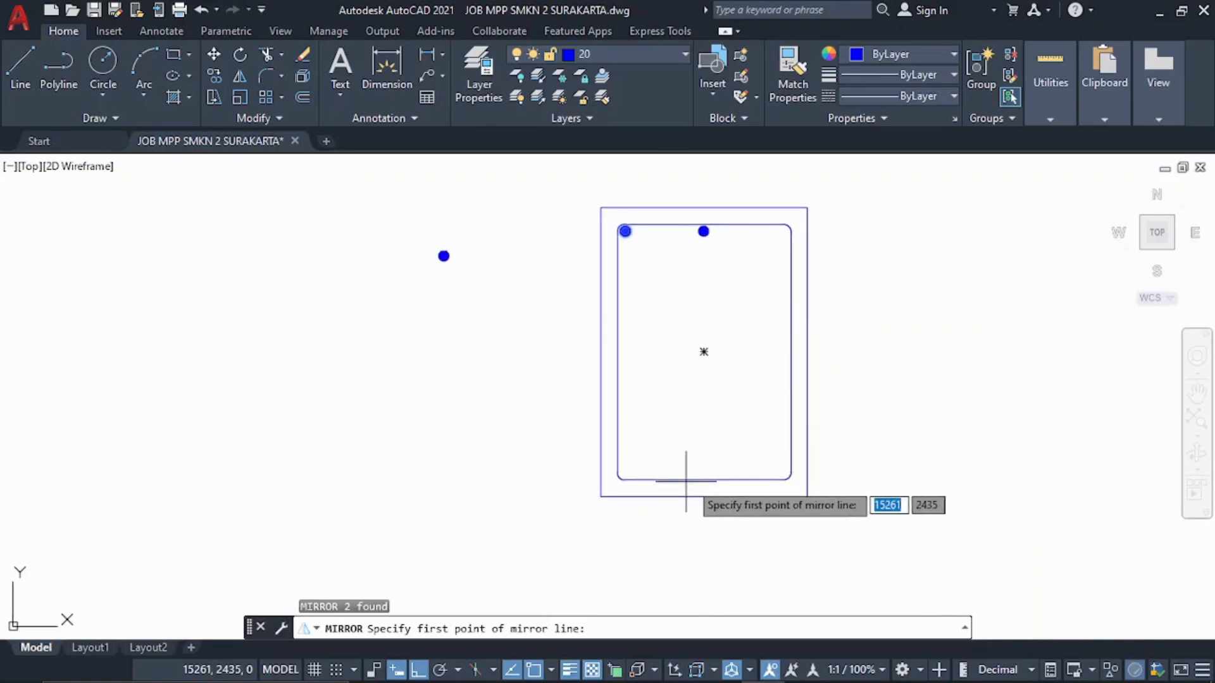
{"action": "left_click", "coordinate": [683, 481]}
{"action": "left_click", "coordinate": [707, 529]}
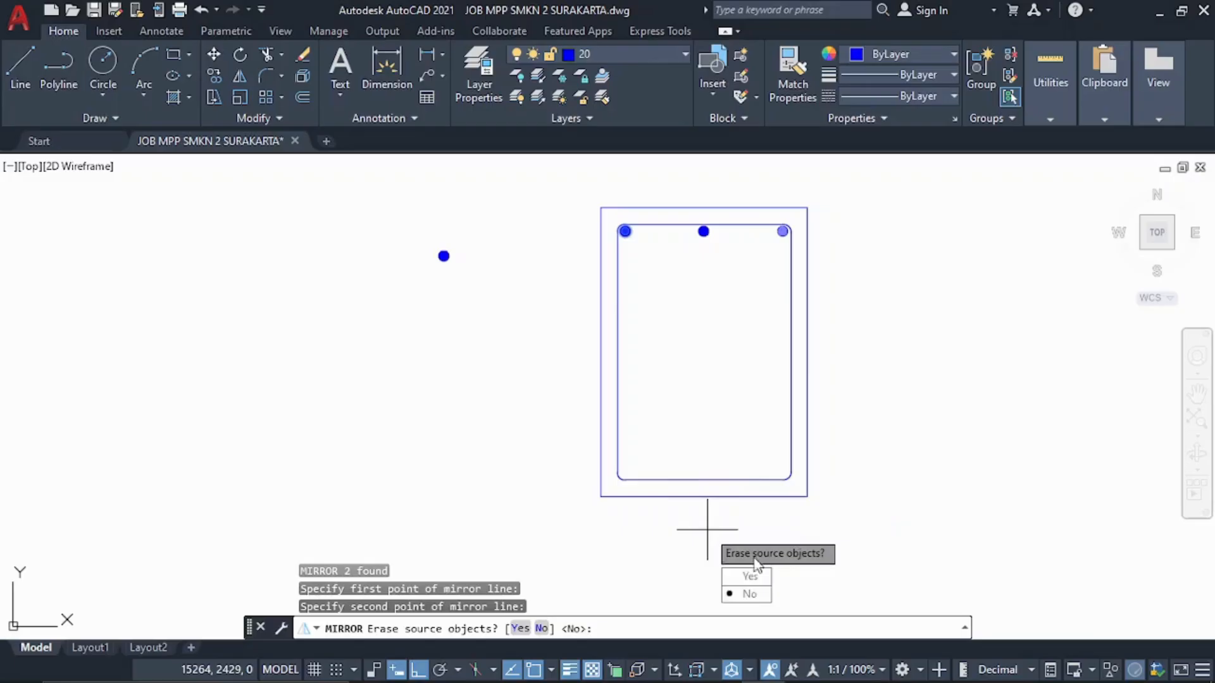
{"action": "left_click", "coordinate": [756, 594]}
Mirror the three upper bars about the section's horizontal centreline to the stirrup's lower edge, keeping the originals
{"action": "scroll", "coordinate": [679, 262], "scroll_direction": "up", "scroll_amount": 5}
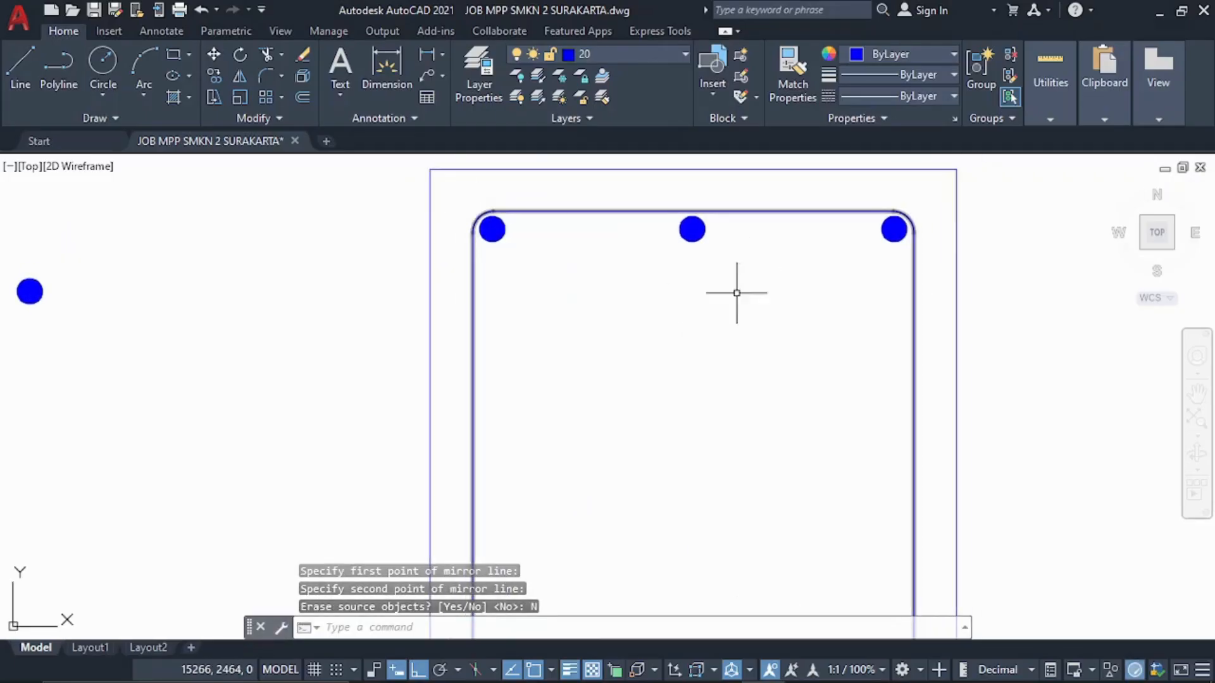
{"action": "left_click", "coordinate": [450, 181]}
{"action": "left_click", "coordinate": [939, 277]}
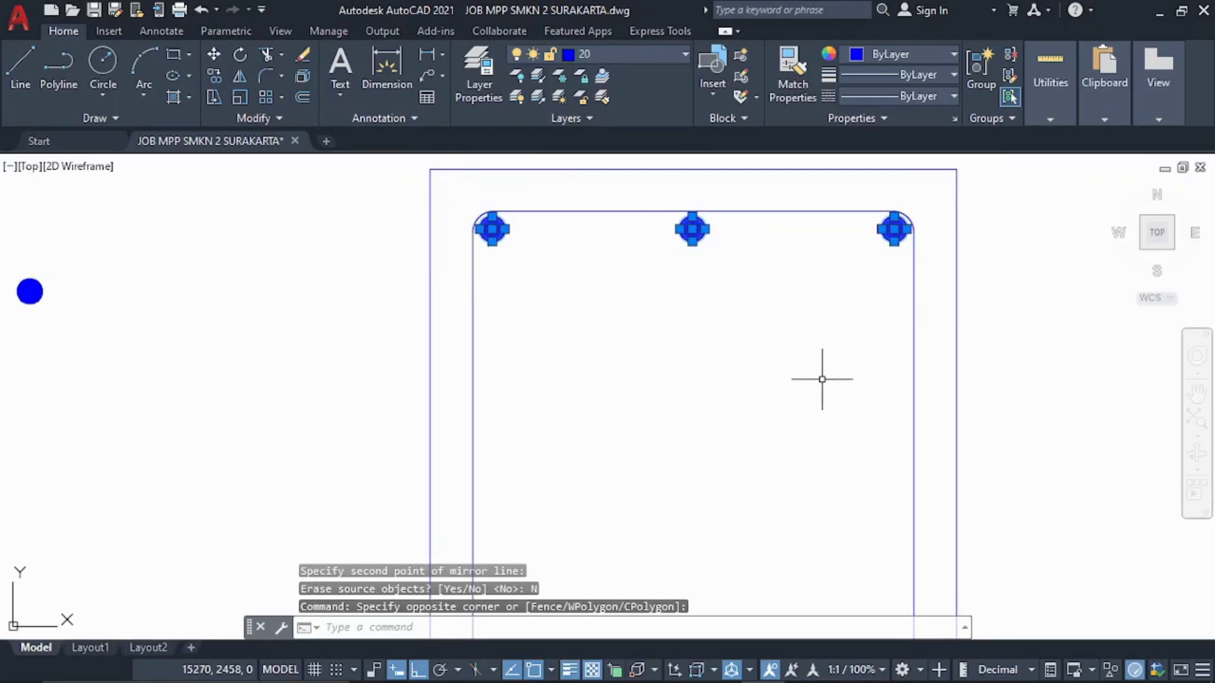
{"action": "type", "text": "mi"}
{"action": "key", "text": "Return"}
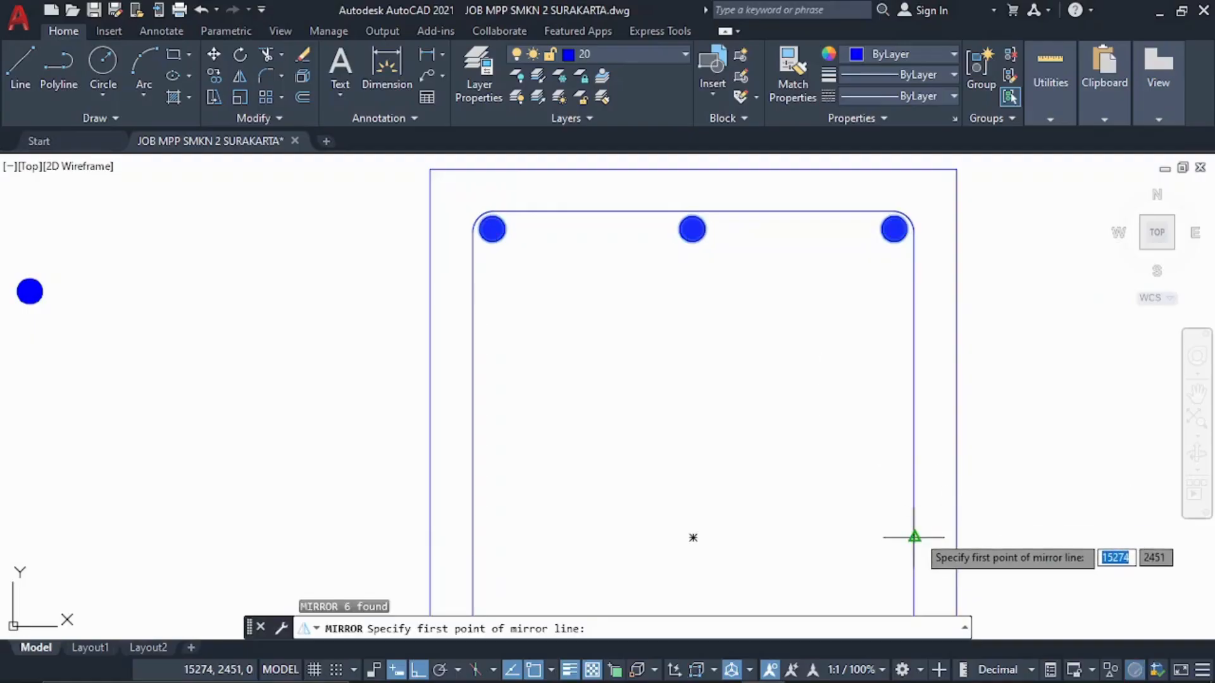
{"action": "left_click", "coordinate": [913, 533]}
{"action": "middle_click_drag", "start_coordinate": [913, 534], "coordinate": [912, 406]}
{"action": "scroll", "coordinate": [913, 405], "scroll_direction": "down", "scroll_amount": 5}
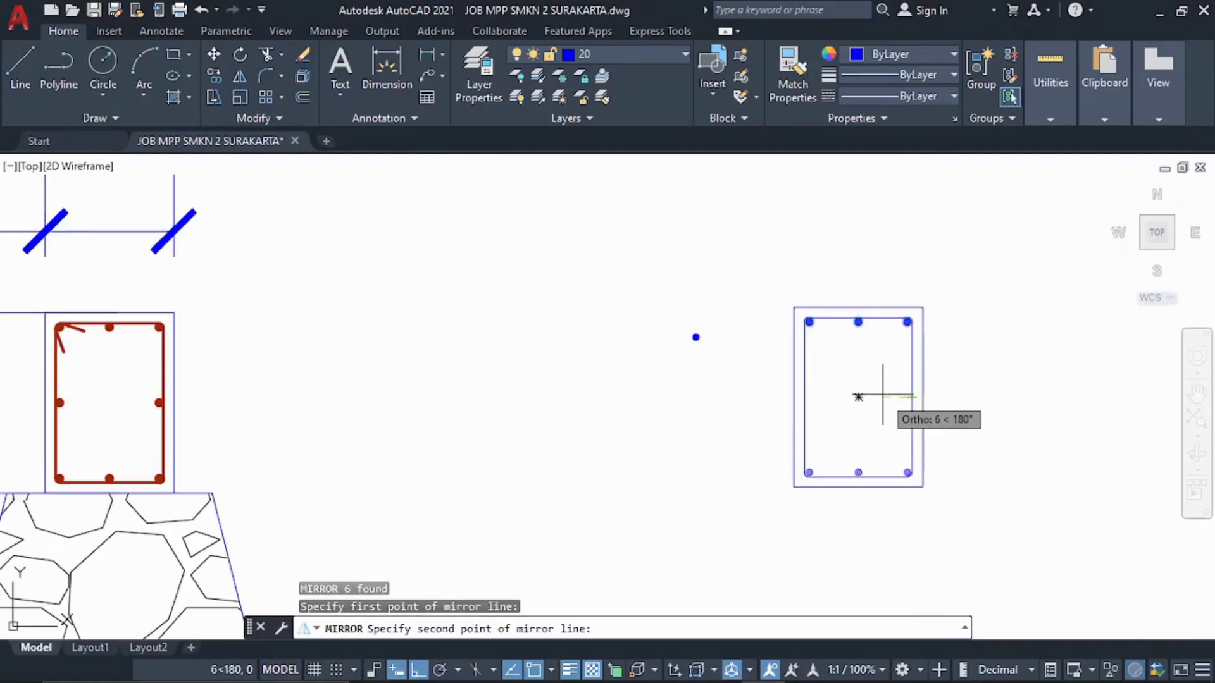
{"action": "left_click", "coordinate": [881, 398]}
{"action": "key", "text": "Return"}
Copy the lower-left corner bar straight up to the midpoint of the stirrup's left edge
{"action": "scroll", "coordinate": [835, 383], "scroll_direction": "up", "scroll_amount": 4}
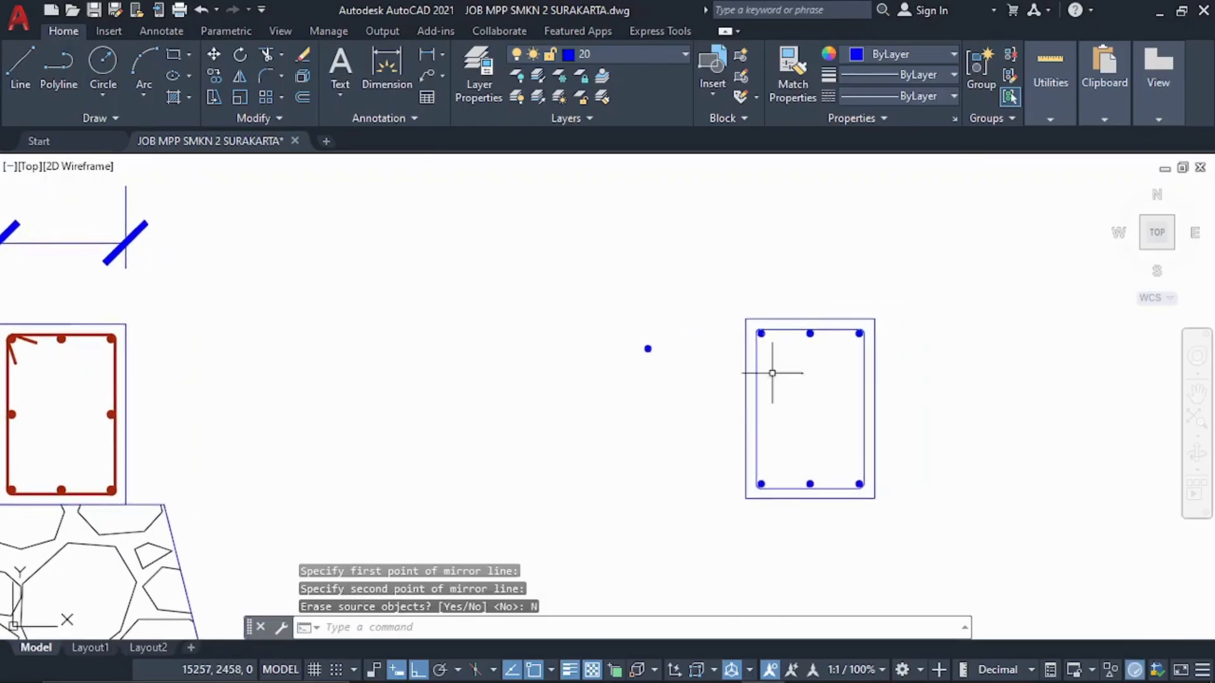
{"action": "middle_click_drag", "start_coordinate": [786, 504], "coordinate": [772, 350]}
{"action": "scroll", "coordinate": [772, 350], "scroll_direction": "up", "scroll_amount": 2}
{"action": "left_click", "coordinate": [704, 335]}
{"action": "left_click", "coordinate": [794, 411]}
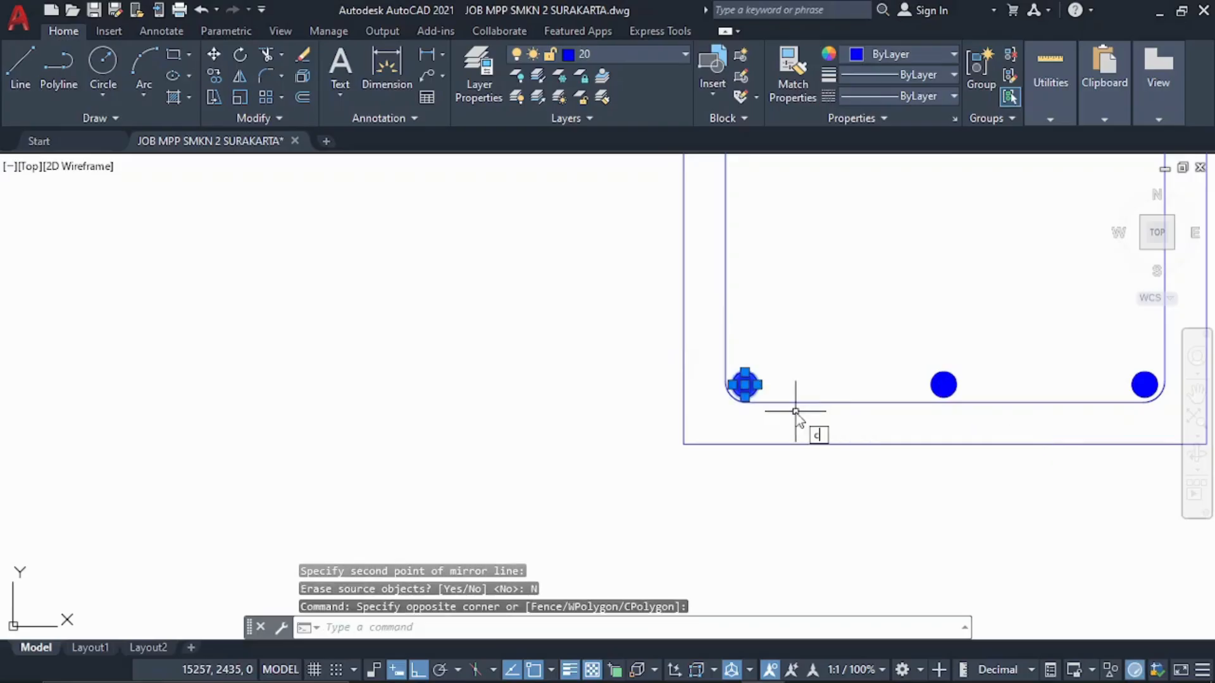
{"action": "key", "text": "Return"}
{"action": "scroll", "coordinate": [718, 531], "scroll_direction": "up", "scroll_amount": 3}
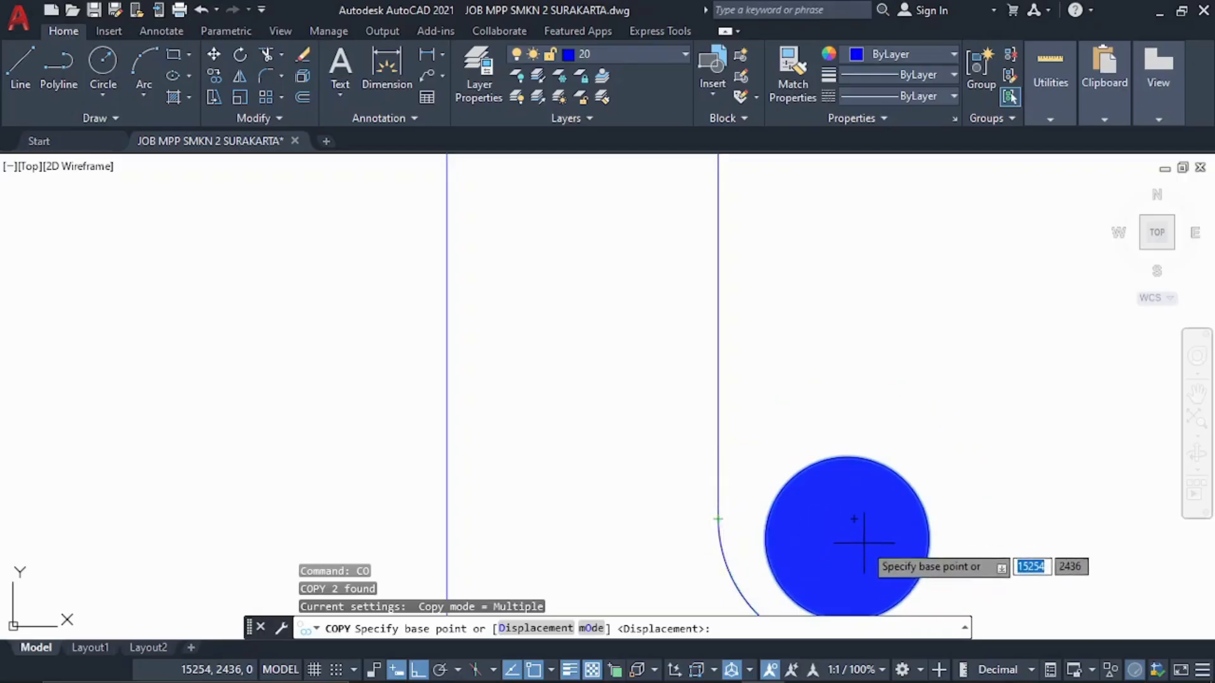
{"action": "scroll", "coordinate": [848, 531], "scroll_direction": "down", "scroll_amount": 2}
{"action": "scroll", "coordinate": [836, 545], "scroll_direction": "down", "scroll_amount": 1}
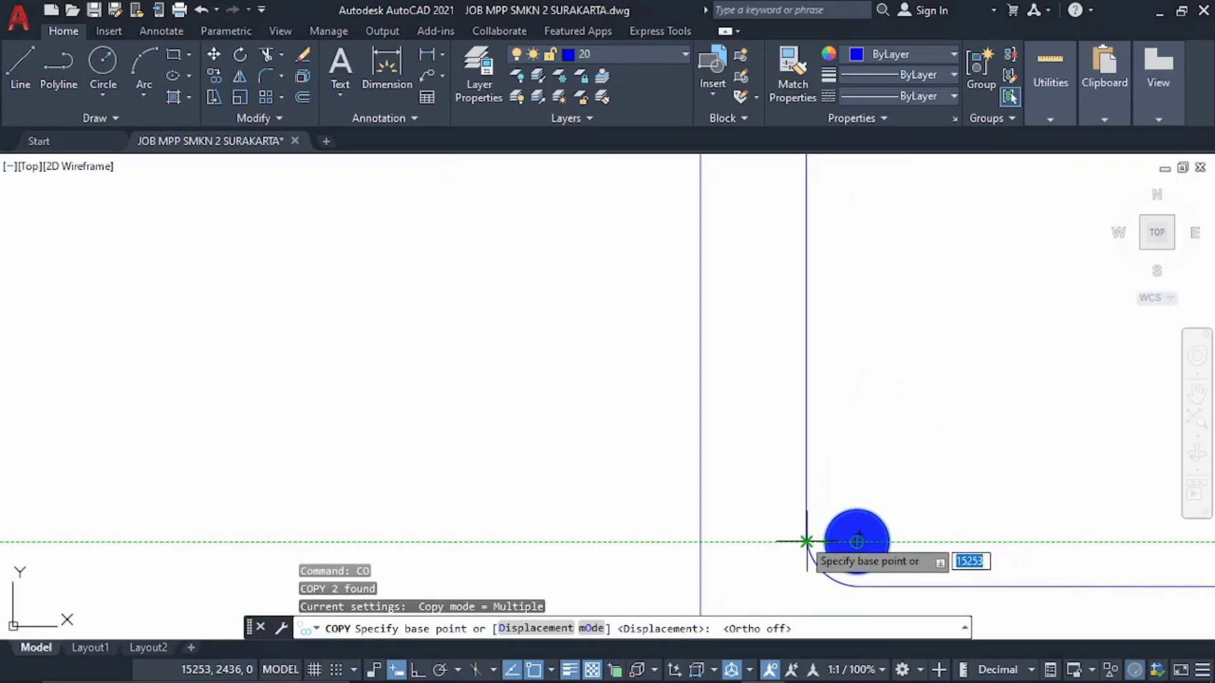
{"action": "left_click", "coordinate": [806, 542]}
{"action": "key", "text": "F8"}
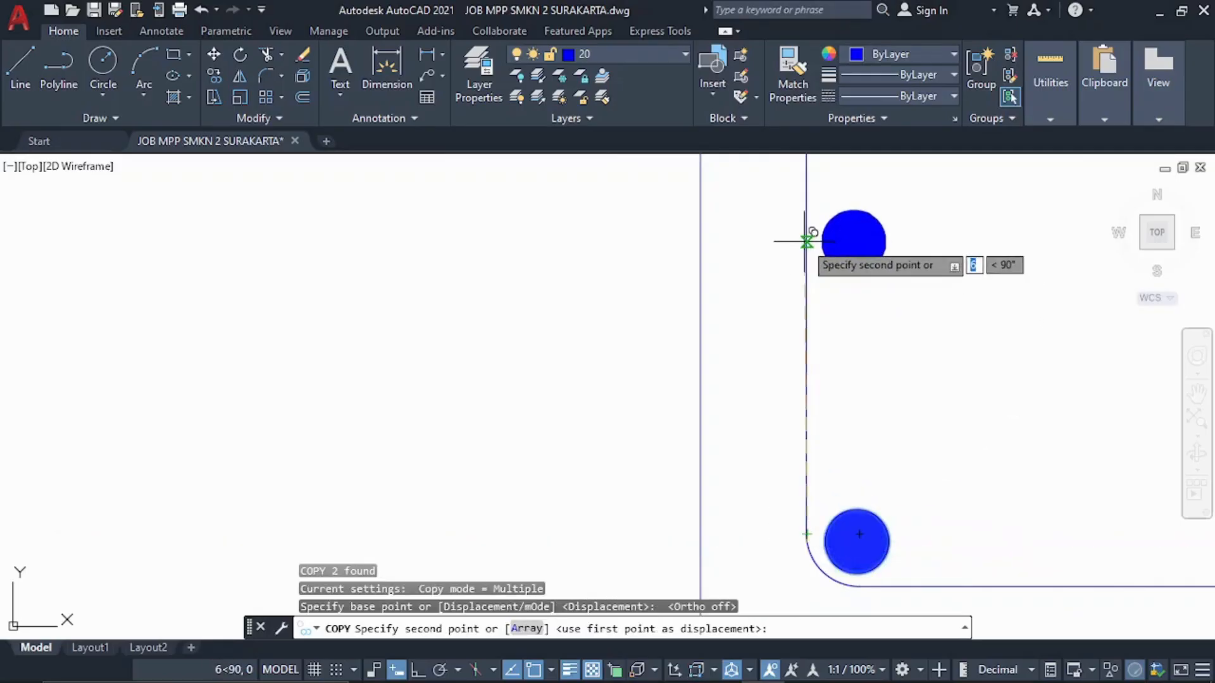
{"action": "scroll", "coordinate": [807, 228], "scroll_direction": "down", "scroll_amount": 2}
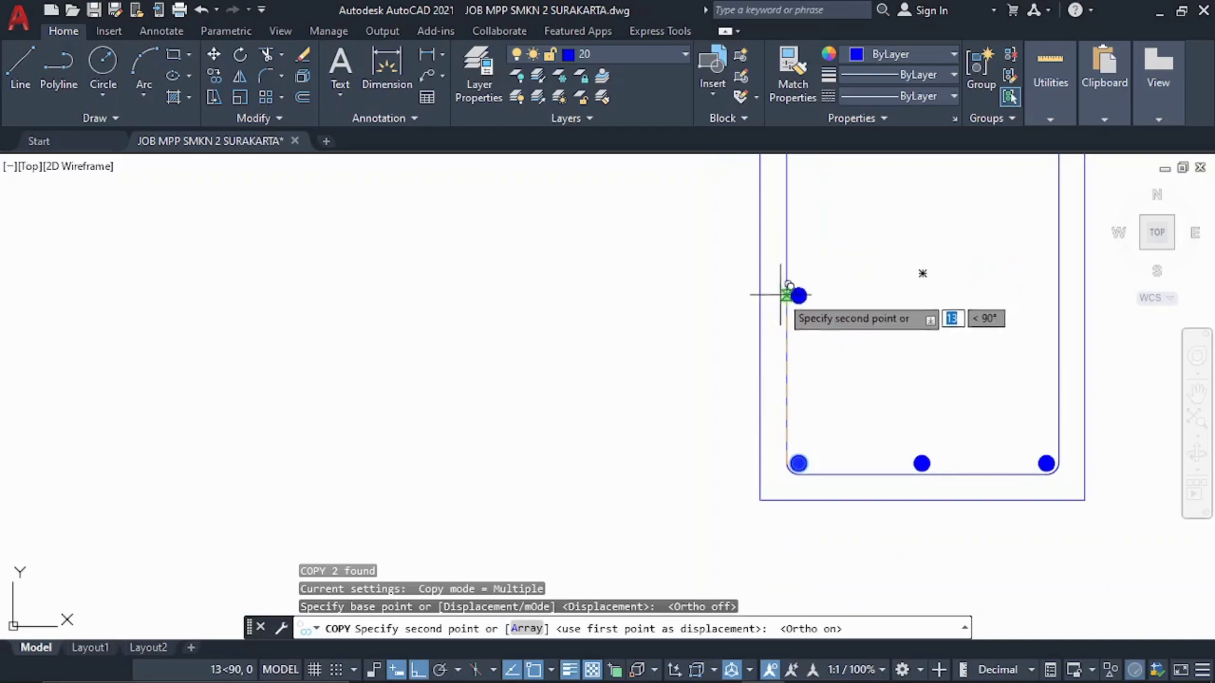
{"action": "left_click", "coordinate": [799, 274]}
{"action": "key", "text": "Escape"}
Mirror the middle bar on the left edge about the vertical centreline to the right edge, keeping the source bar
{"action": "scroll", "coordinate": [802, 272], "scroll_direction": "down", "scroll_amount": 5}
{"action": "left_click", "coordinate": [675, 301]}
{"action": "left_click", "coordinate": [708, 320]}
{"action": "left_click", "coordinate": [691, 300]}
{"action": "left_click", "coordinate": [742, 348]}
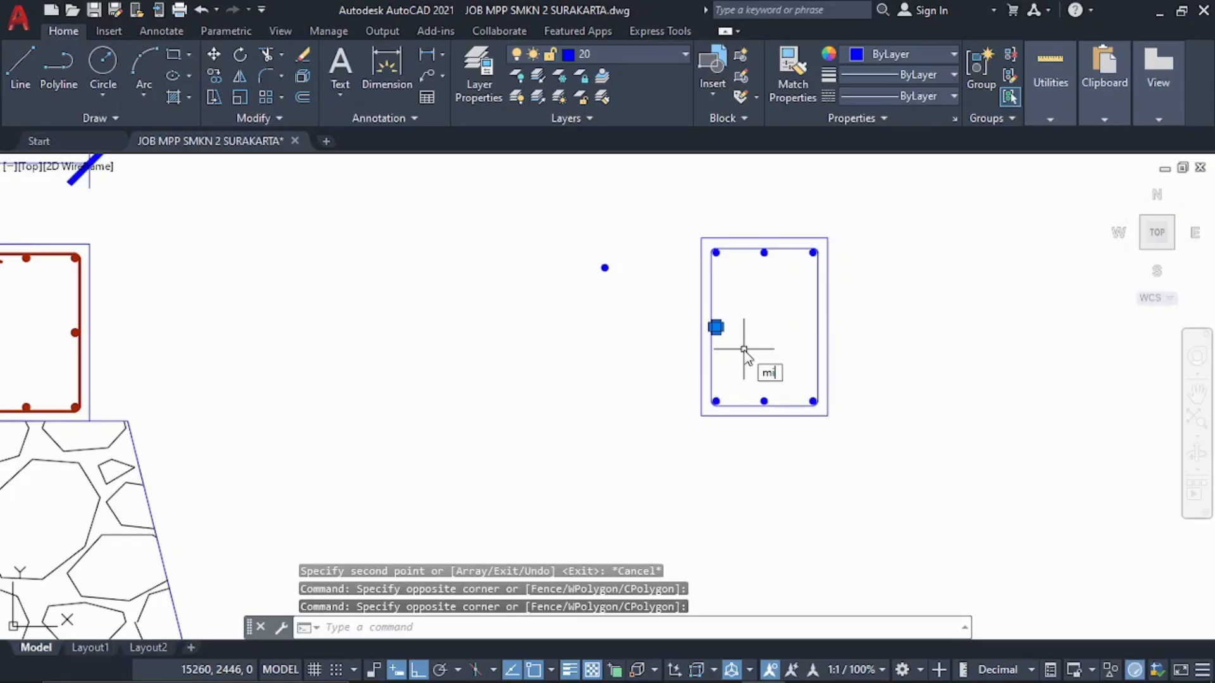
{"action": "key", "text": "Return"}
{"action": "scroll", "coordinate": [759, 396], "scroll_direction": "up", "scroll_amount": 6}
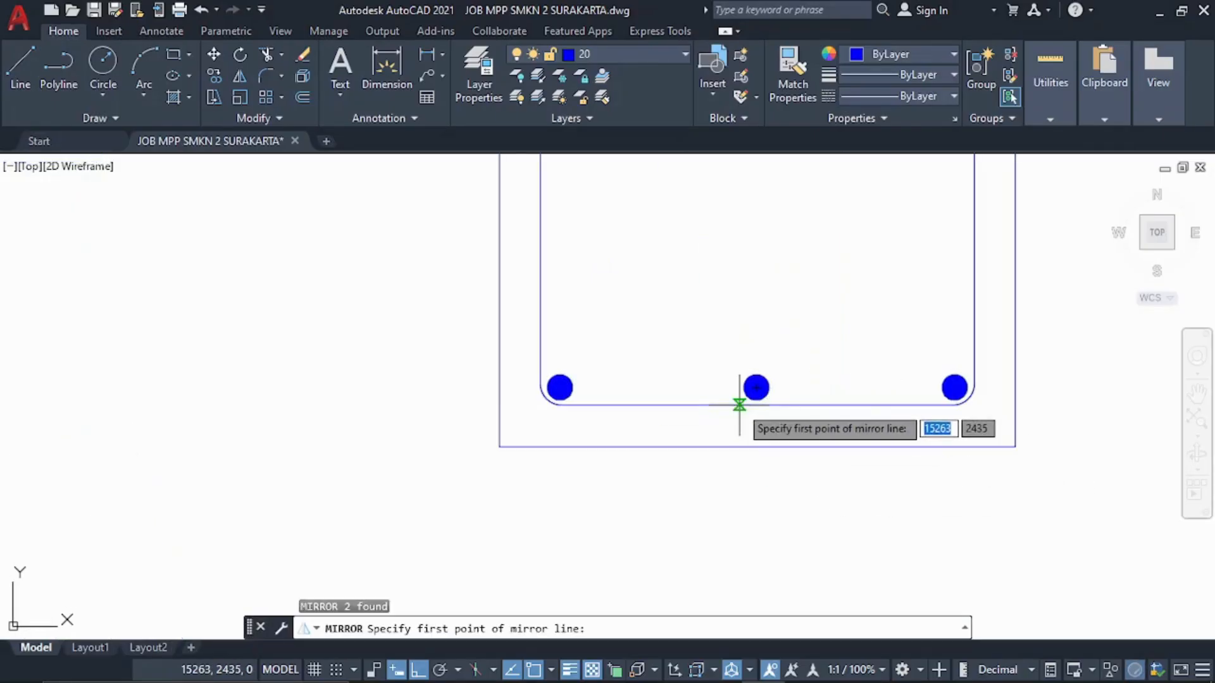
{"action": "left_click", "coordinate": [757, 405]}
{"action": "scroll", "coordinate": [680, 579], "scroll_direction": "down", "scroll_amount": 3}
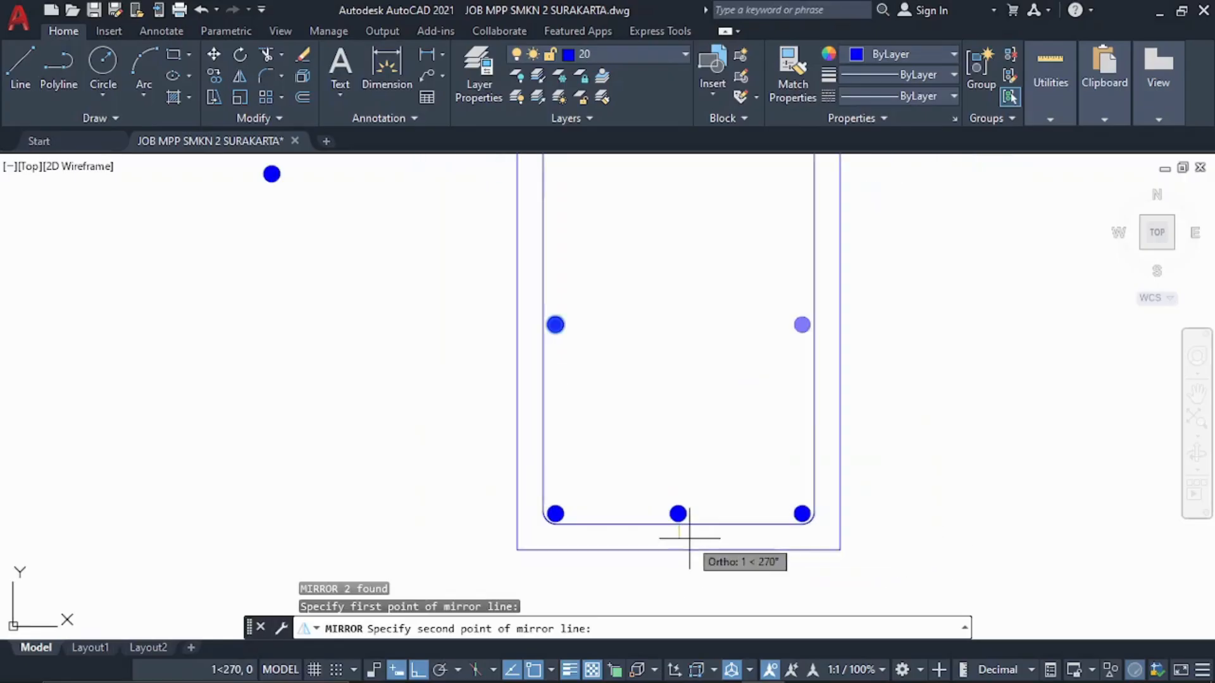
{"action": "left_click", "coordinate": [686, 583]}
{"action": "left_click", "coordinate": [719, 645]}
Draw a hook line 5 units long, angled down to the right from the upper end of the stirrup's upper-left corner arc, with Ortho off
{"action": "scroll", "coordinate": [599, 352], "scroll_direction": "down", "scroll_amount": 4}
{"action": "scroll", "coordinate": [548, 315], "scroll_direction": "up", "scroll_amount": 5}
{"action": "type", "text": "LI"}
{"action": "left_click", "coordinate": [663, 370]}
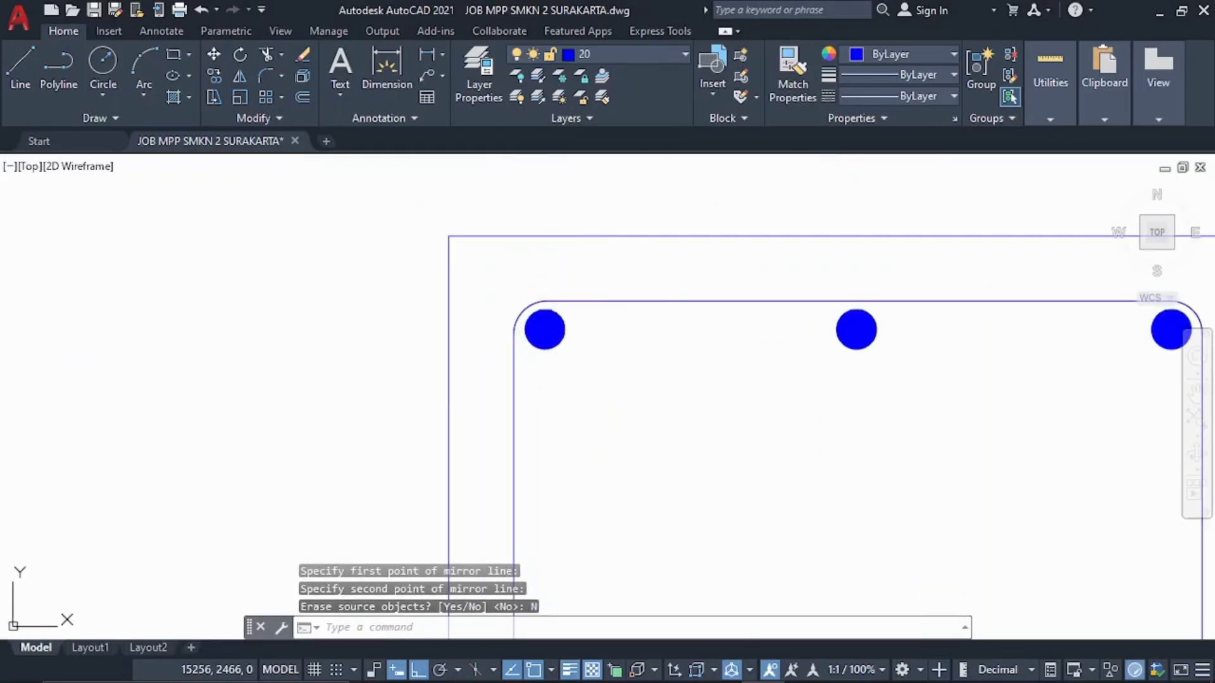
{"action": "scroll", "coordinate": [566, 301], "scroll_direction": "up", "scroll_amount": 5}
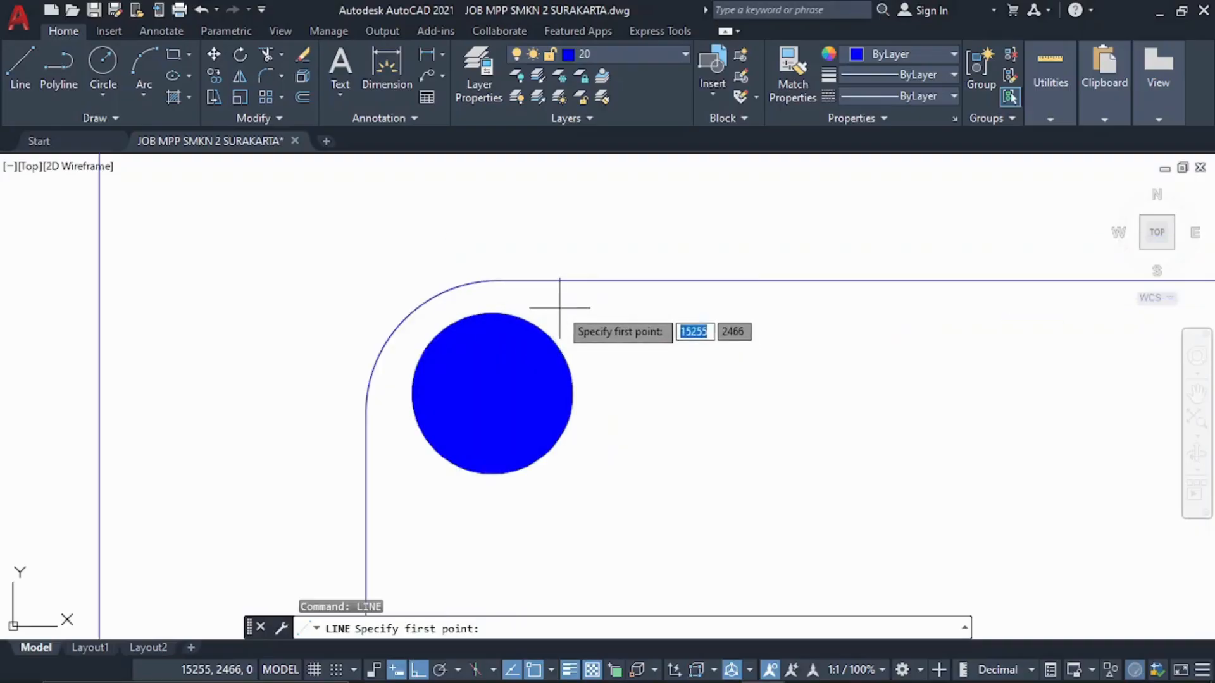
{"action": "left_click", "coordinate": [499, 280]}
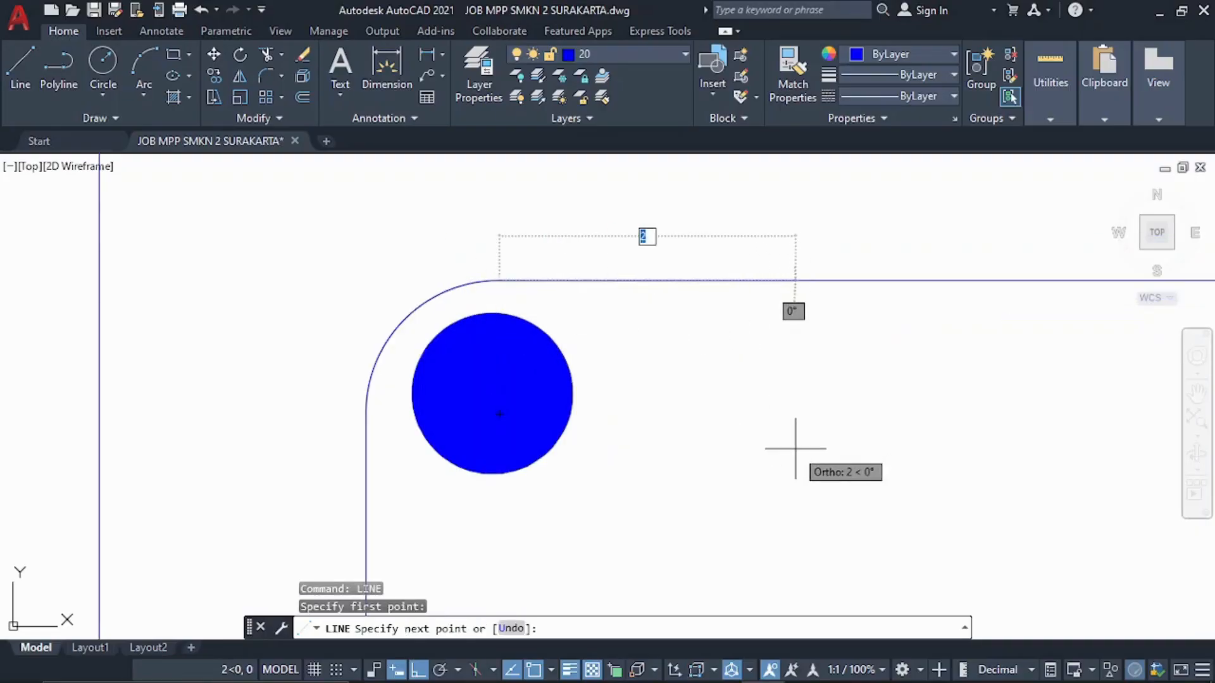
{"action": "key", "text": "F8"}
{"action": "scroll", "coordinate": [795, 448], "scroll_direction": "down", "scroll_amount": 2}
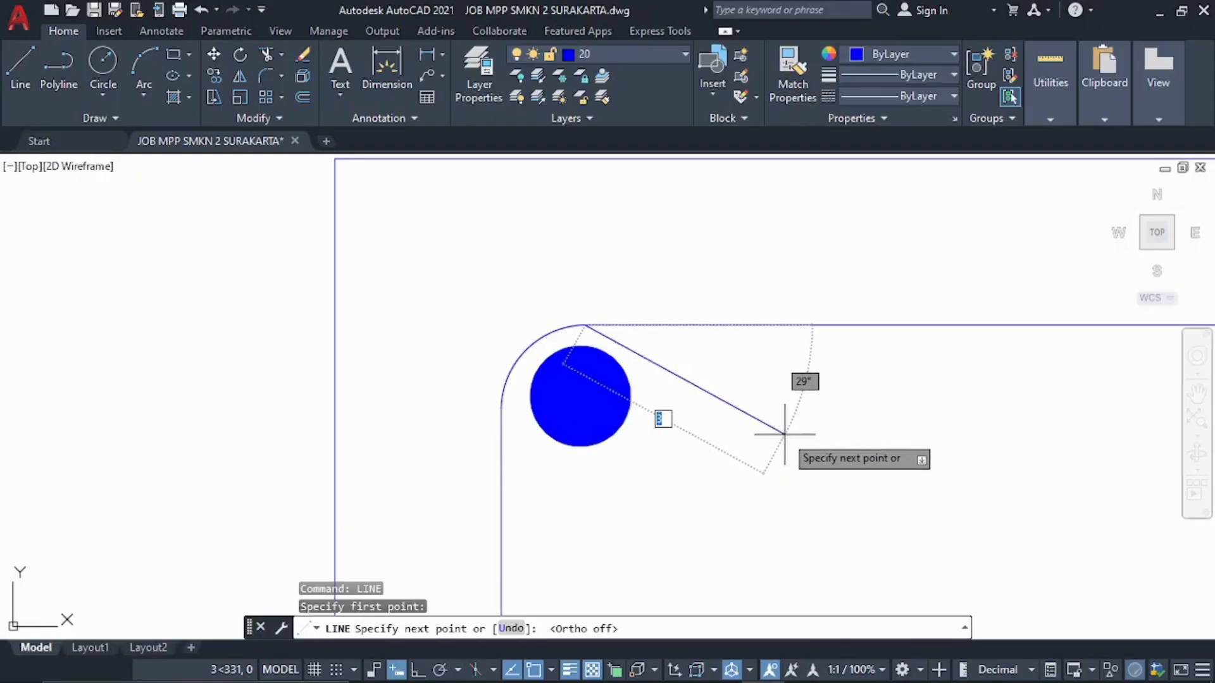
{"action": "type", "text": "5"}
{"action": "key", "text": "Return"}
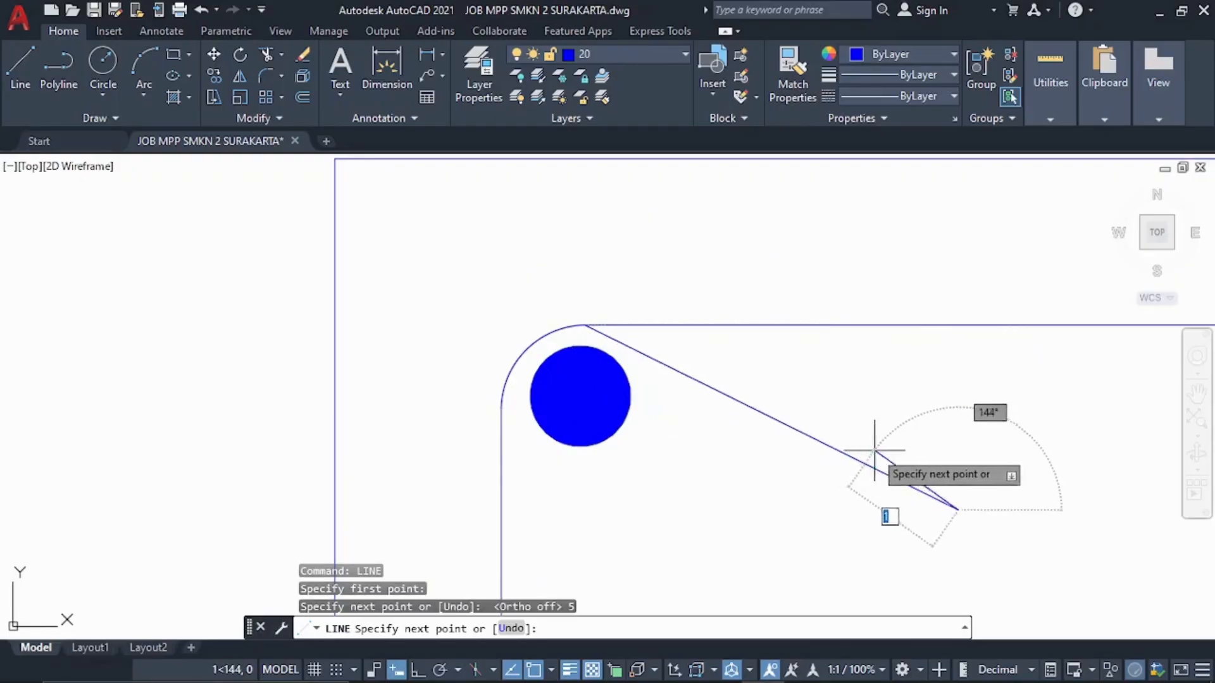
{"action": "scroll", "coordinate": [867, 433], "scroll_direction": "down", "scroll_amount": 4}
{"action": "key", "text": "Return"}
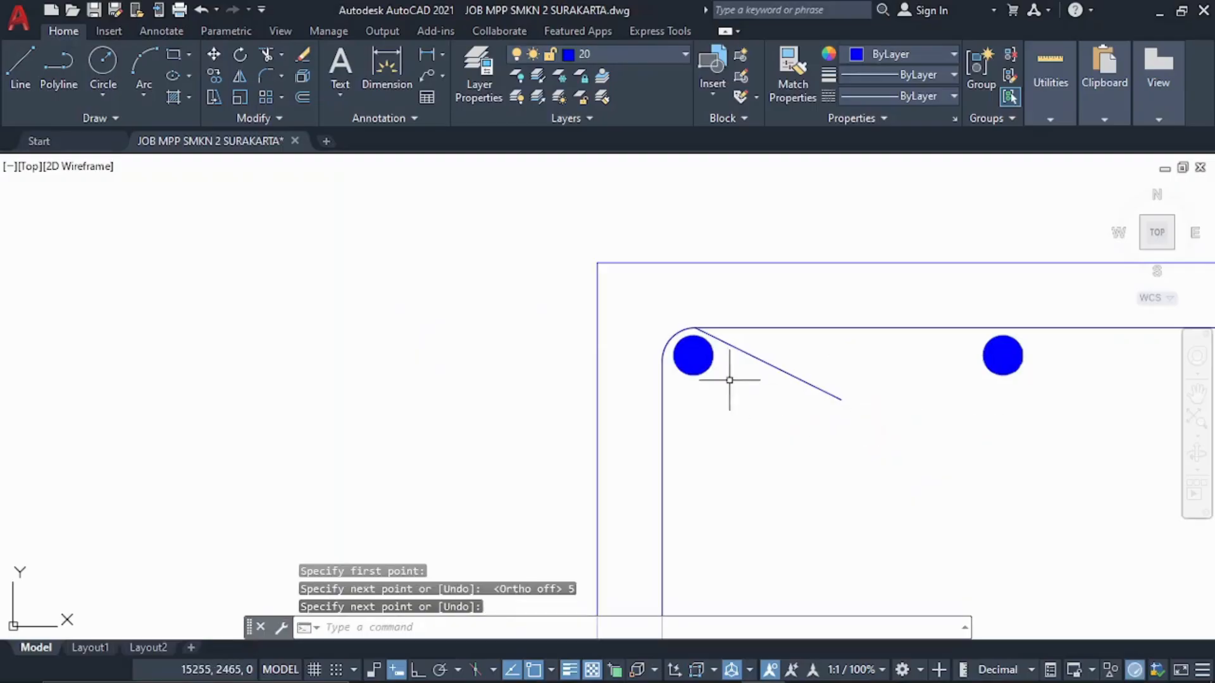
{"action": "scroll", "coordinate": [728, 377], "scroll_direction": "up", "scroll_amount": 2}
{"action": "type", "text": "LI"}
{"action": "key", "text": "Return"}
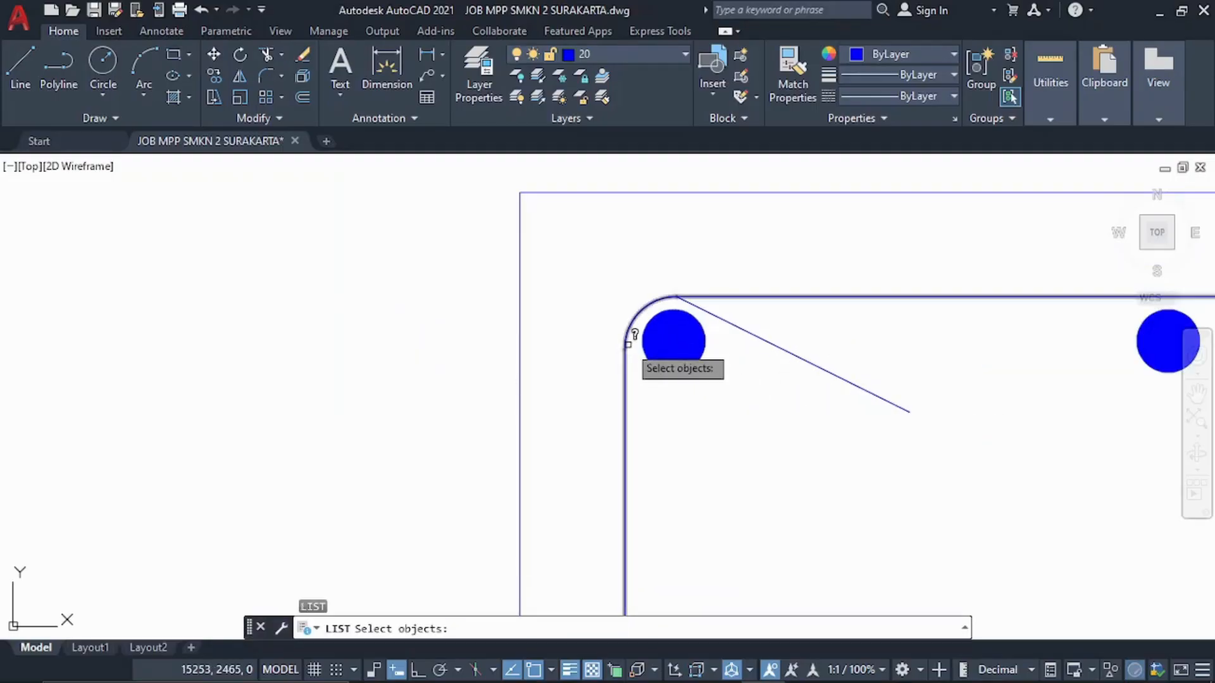
{"action": "key", "text": "Escape"}
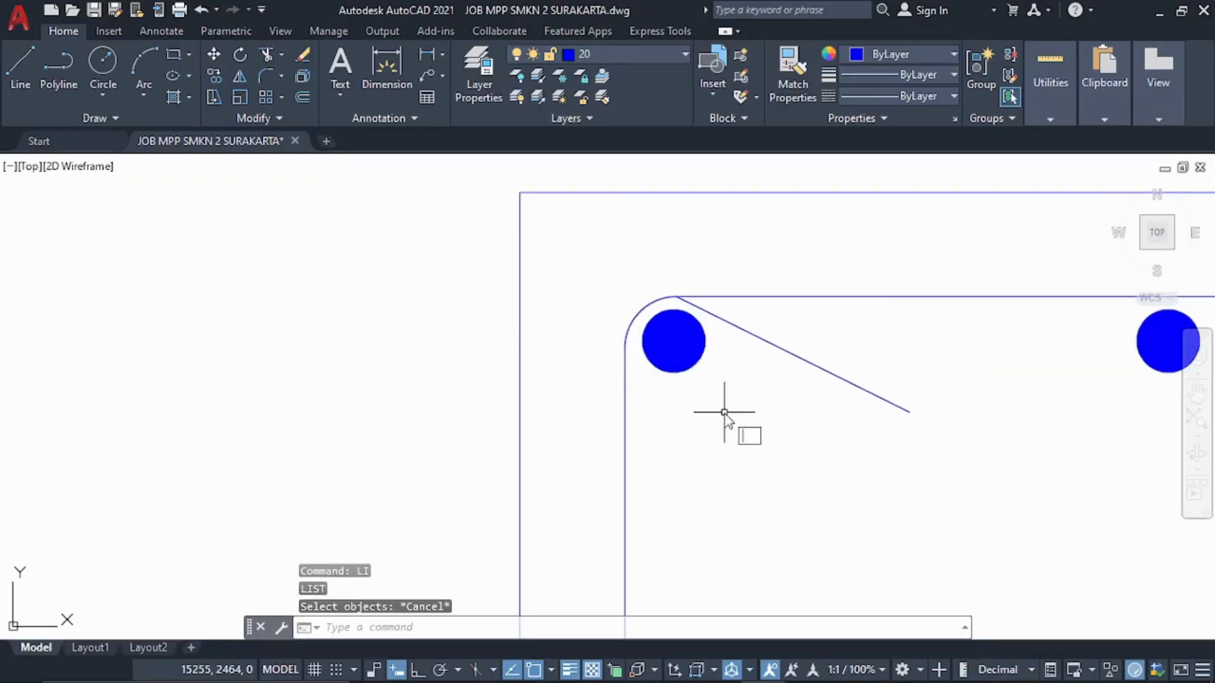
{"action": "type", "text": "Kli"}
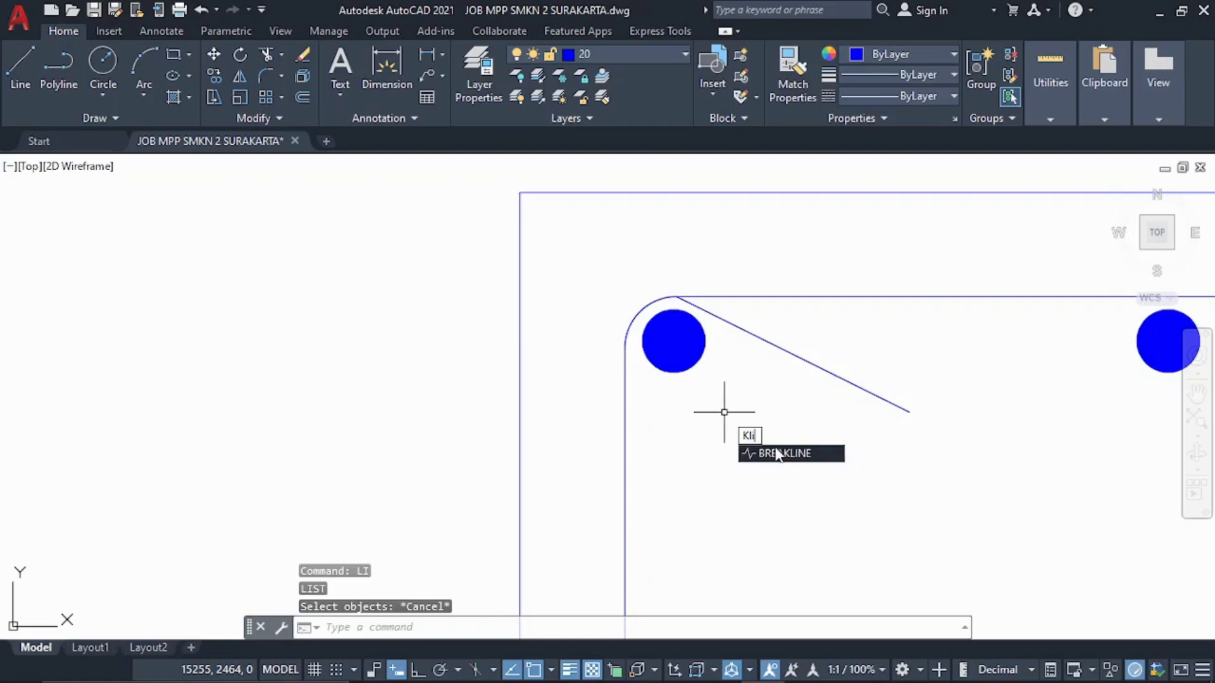
{"action": "key", "text": "Escape"}
Draw a second hook line 5 units long, angled steeply down to the right from the lower end of the same corner arc
{"action": "type", "text": "li"}
{"action": "left_click", "coordinate": [836, 505]}
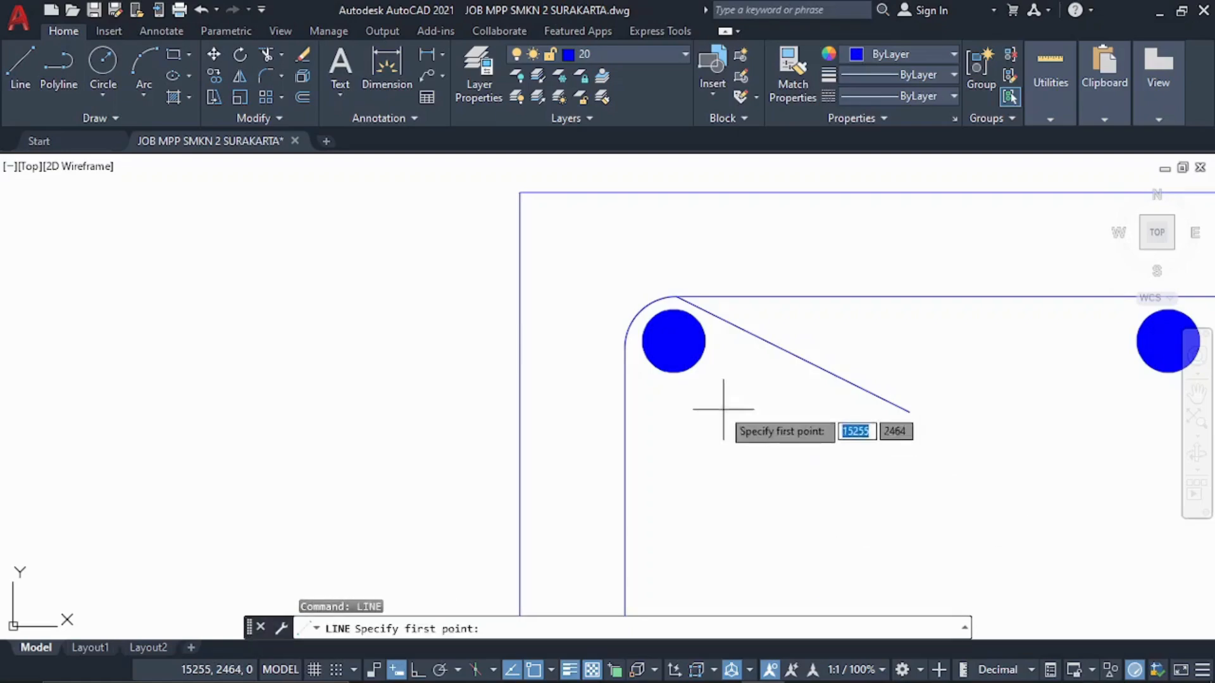
{"action": "left_click", "coordinate": [624, 349]}
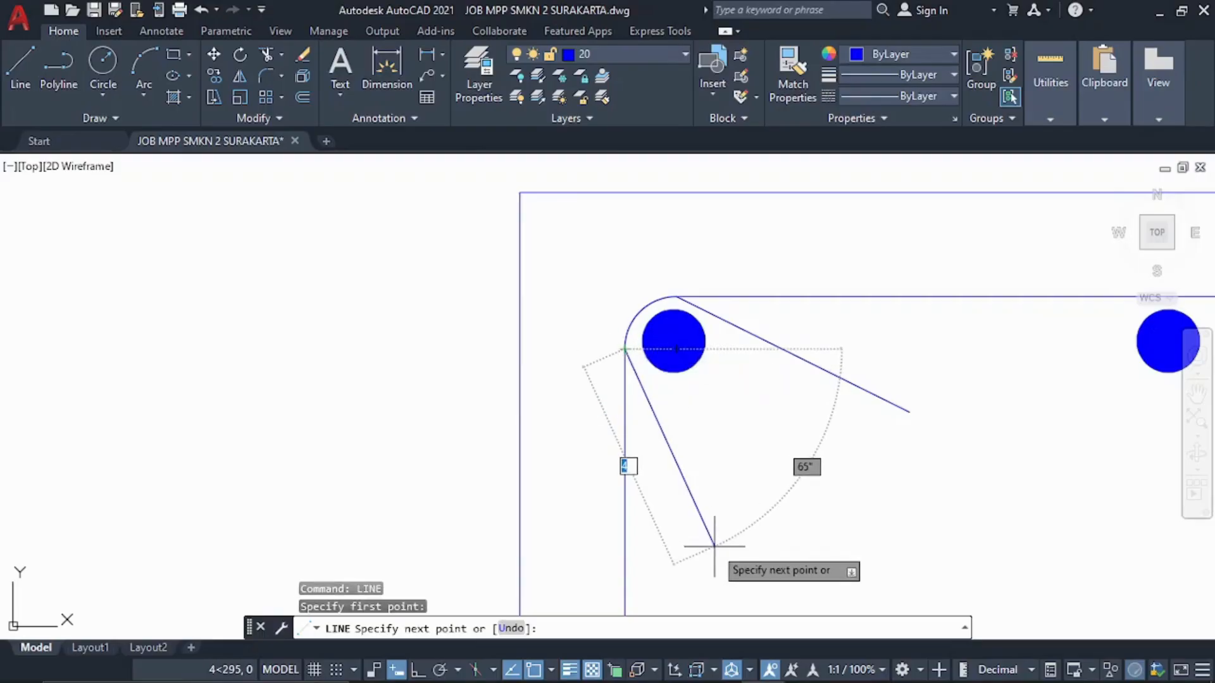
{"action": "key", "text": "Return"}
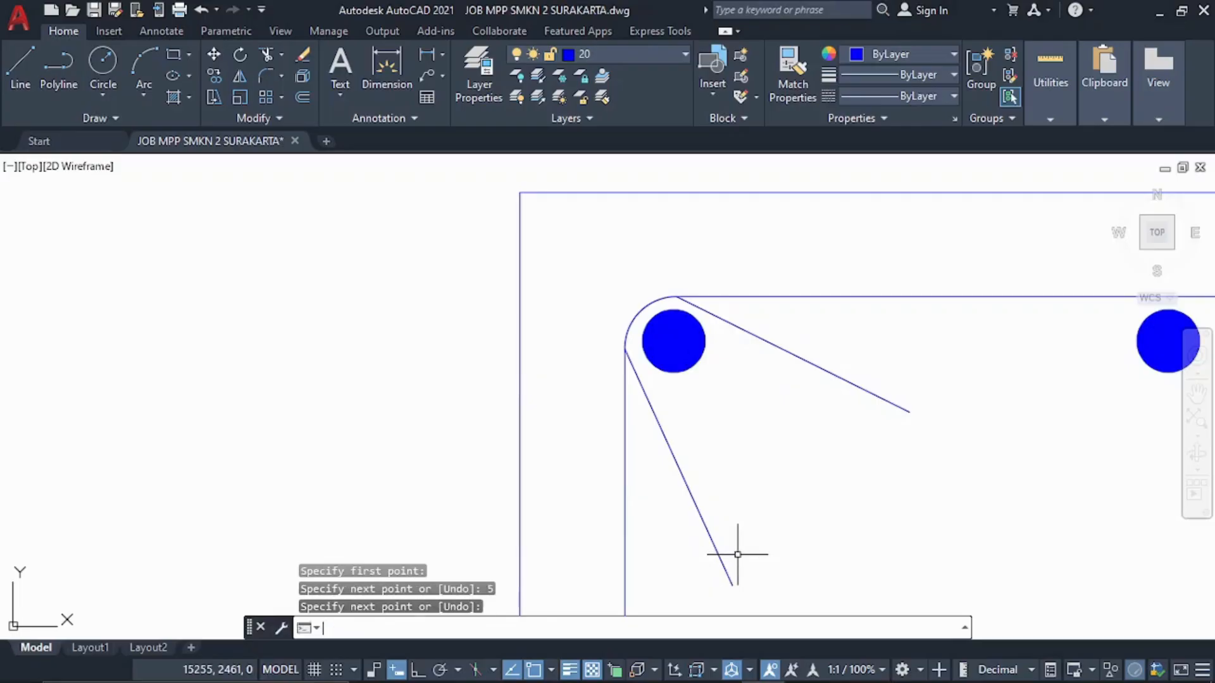
{"action": "key", "text": "Return"}
Apply a heavier lineweight to the stirrup outline and both hook lines
{"action": "scroll", "coordinate": [941, 480], "scroll_direction": "down", "scroll_amount": 4}
{"action": "middle_click_drag", "start_coordinate": [940, 480], "coordinate": [724, 362]}
{"action": "left_click", "coordinate": [716, 361]}
{"action": "left_click", "coordinate": [690, 305]}
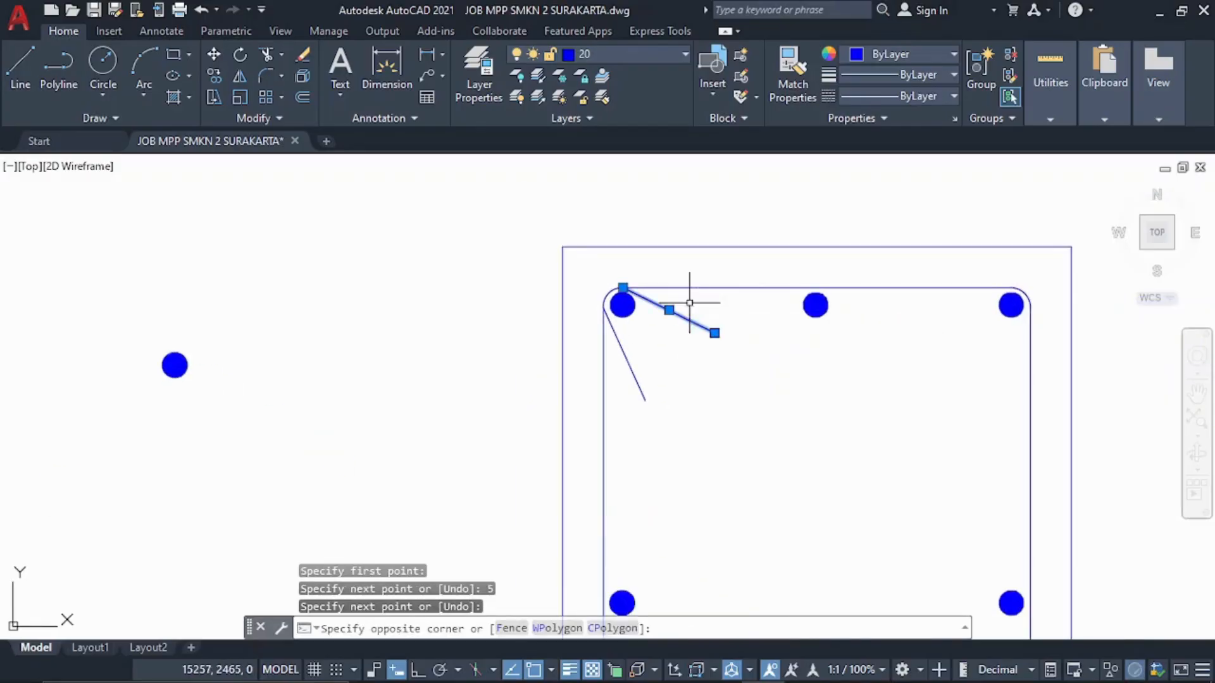
{"action": "left_click", "coordinate": [664, 410]}
{"action": "left_click", "coordinate": [618, 372]}
{"action": "left_click", "coordinate": [621, 404]}
{"action": "left_click", "coordinate": [577, 398]}
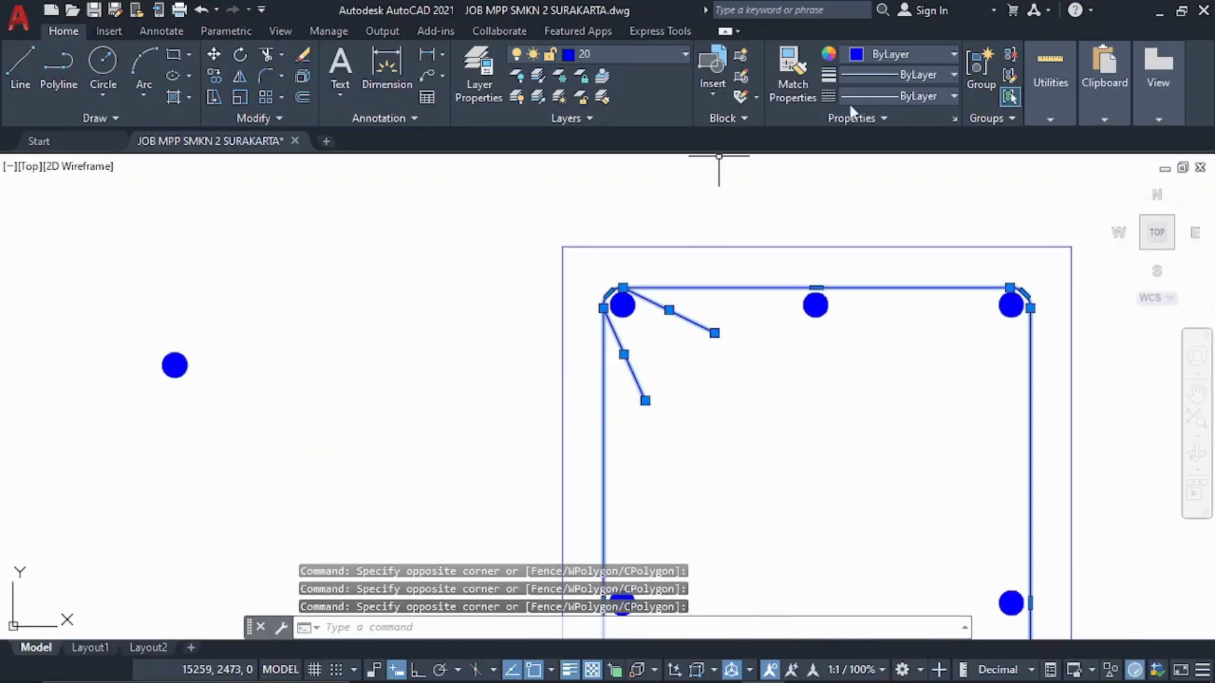
{"action": "left_click", "coordinate": [917, 74]}
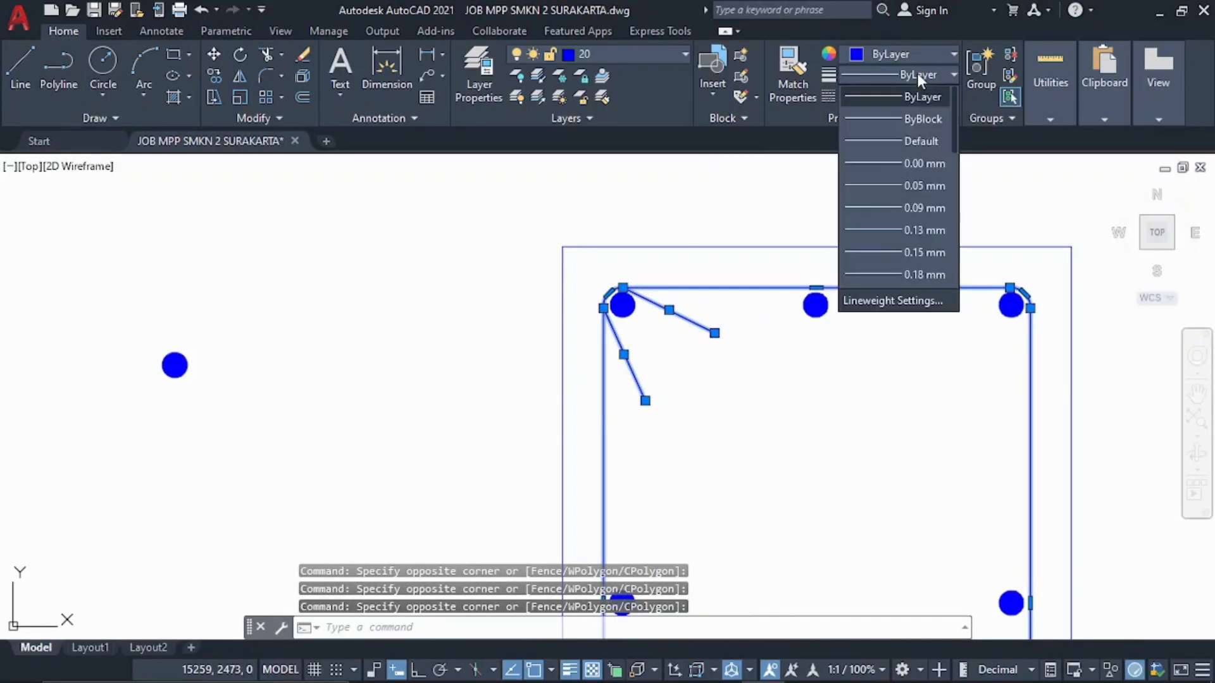
{"action": "scroll", "coordinate": [931, 247], "scroll_direction": "down", "scroll_amount": 2}
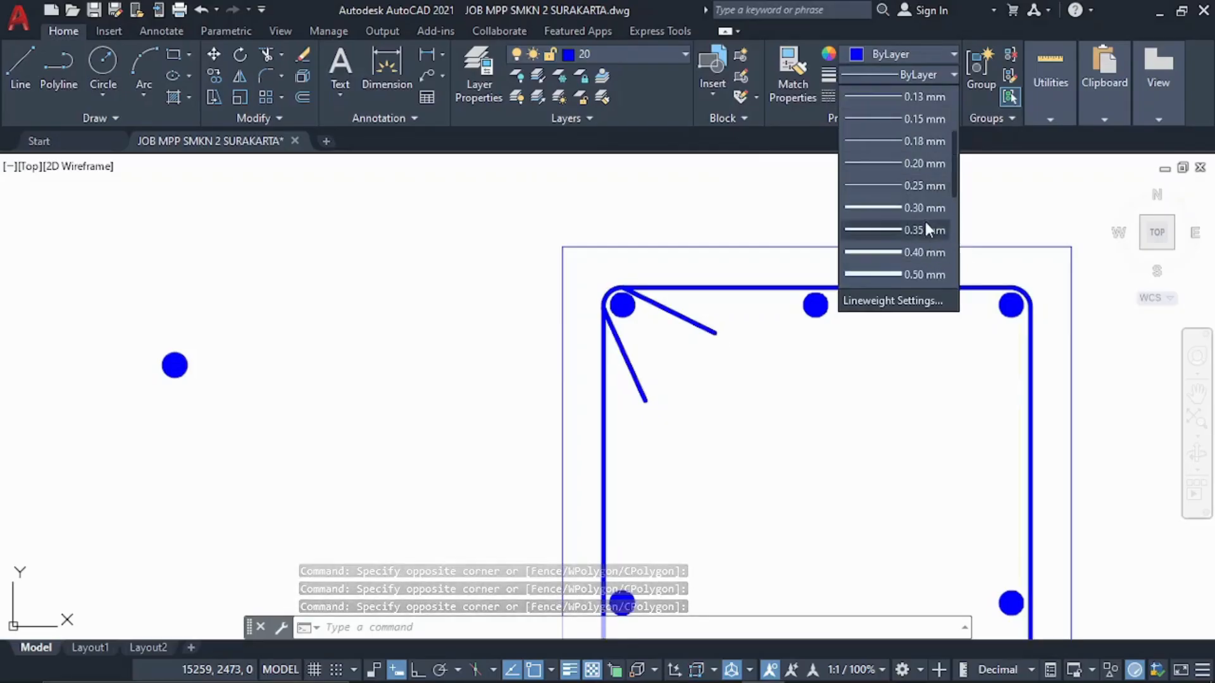
{"action": "key", "text": "Escape"}
{"action": "key", "text": "Escape"}
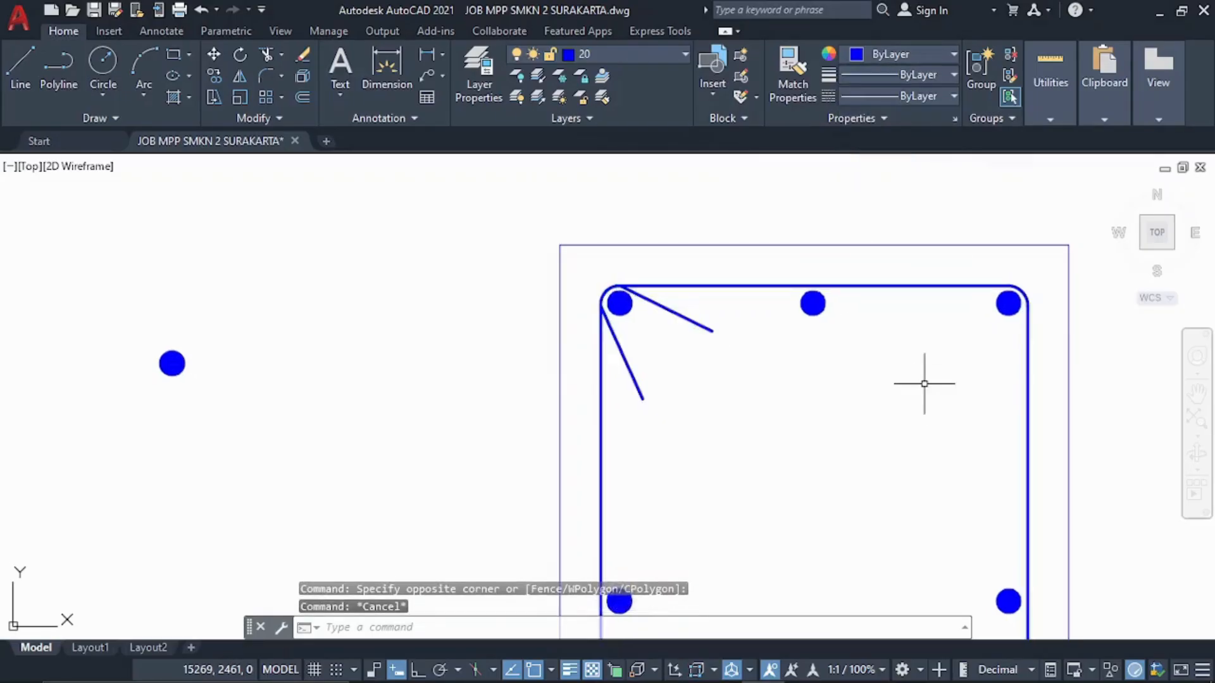
Delete the leftover filled bar circle outside the beam section, to its left
{"action": "scroll", "coordinate": [924, 382], "scroll_direction": "down", "scroll_amount": 4}
{"action": "middle_click_drag", "start_coordinate": [885, 386], "coordinate": [846, 313]}
{"action": "middle_click_drag", "start_coordinate": [925, 263], "coordinate": [889, 282]}
{"action": "left_click", "coordinate": [568, 311]}
{"action": "left_click", "coordinate": [451, 225]}
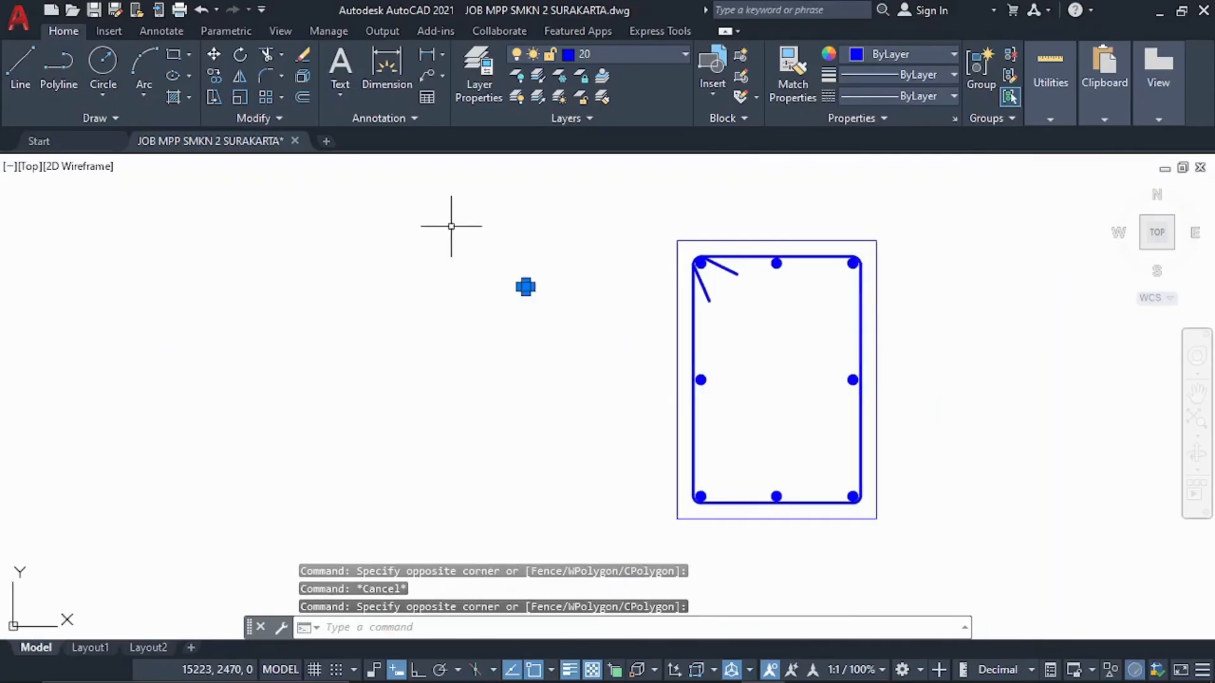
{"action": "key", "text": "Delete"}
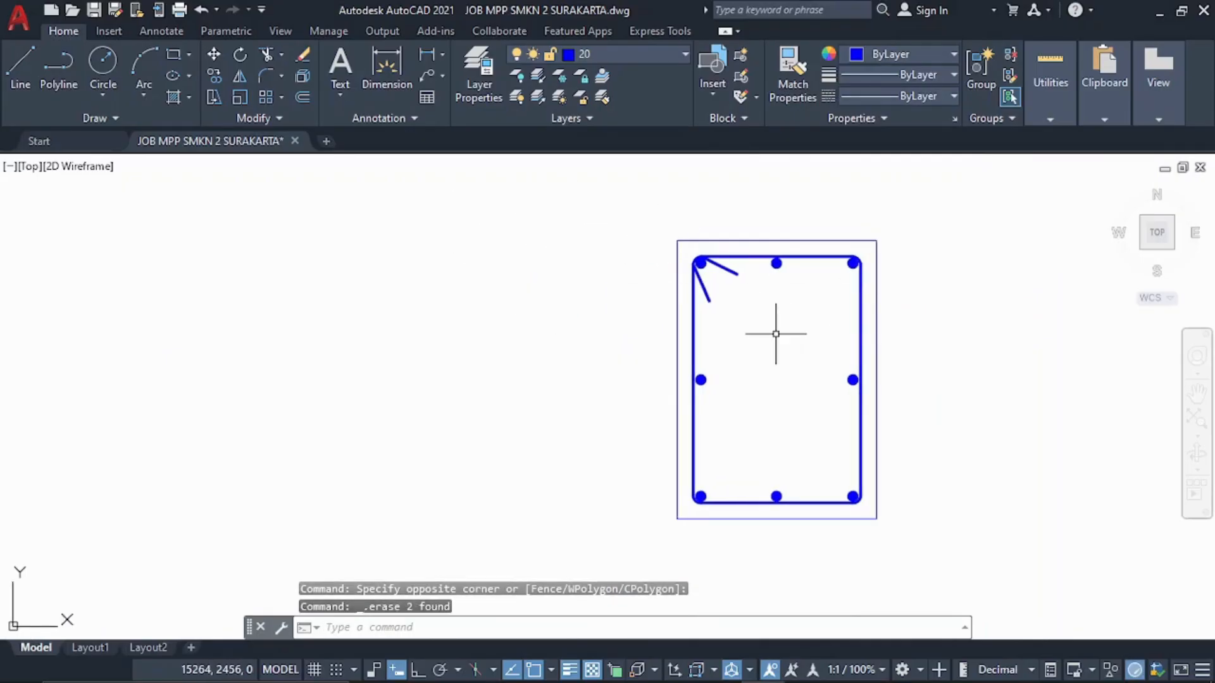
Select the complete beam section and try to define it as a block named SLOOF 25/35
{"action": "middle_click_drag", "start_coordinate": [775, 333], "coordinate": [711, 329]}
{"action": "key", "text": "Escape"}
{"action": "left_click", "coordinate": [546, 208]}
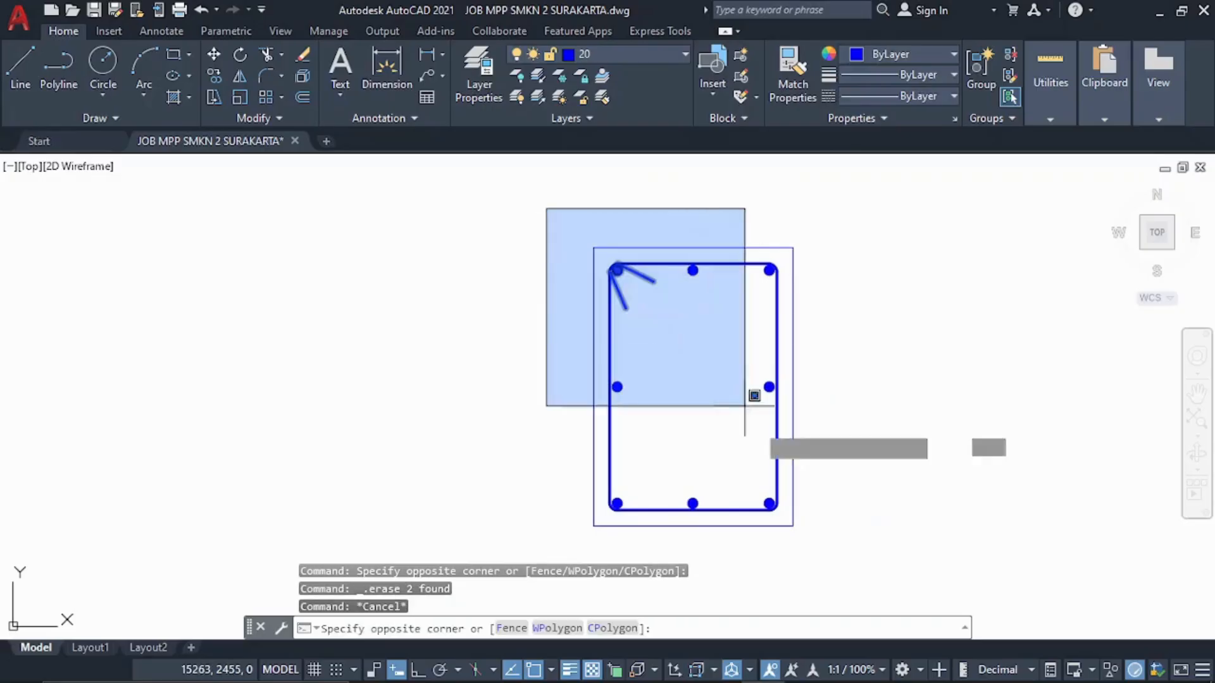
{"action": "left_click", "coordinate": [831, 580]}
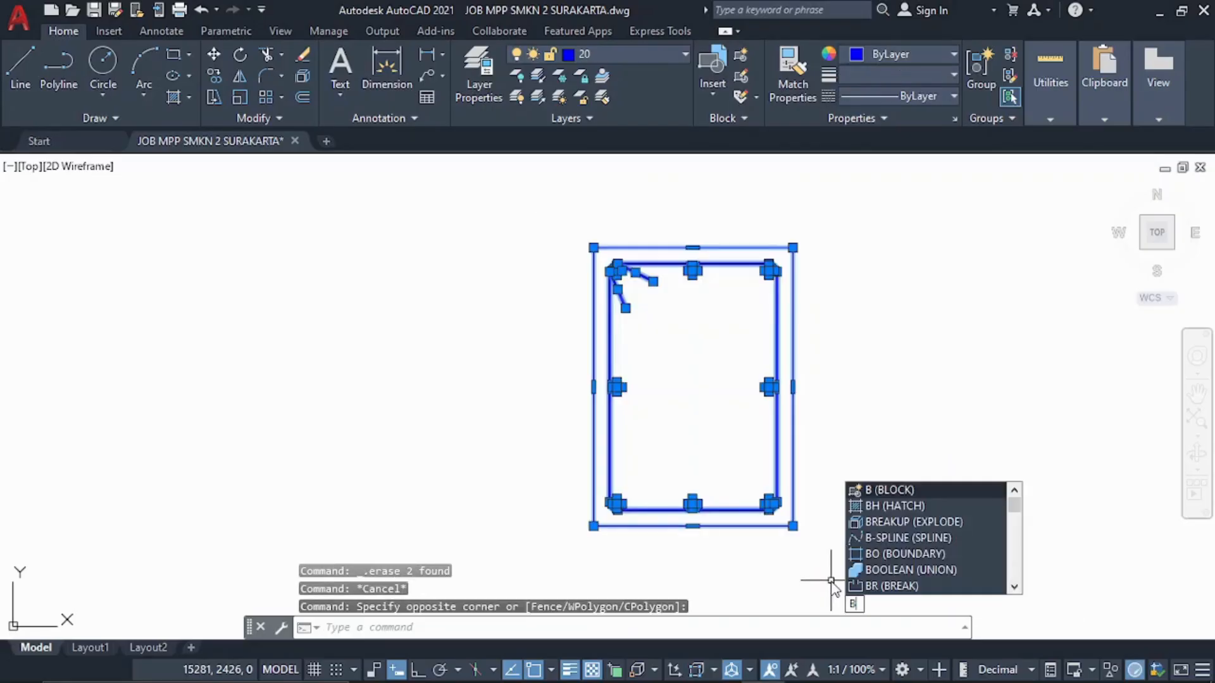
{"action": "key", "text": "Return"}
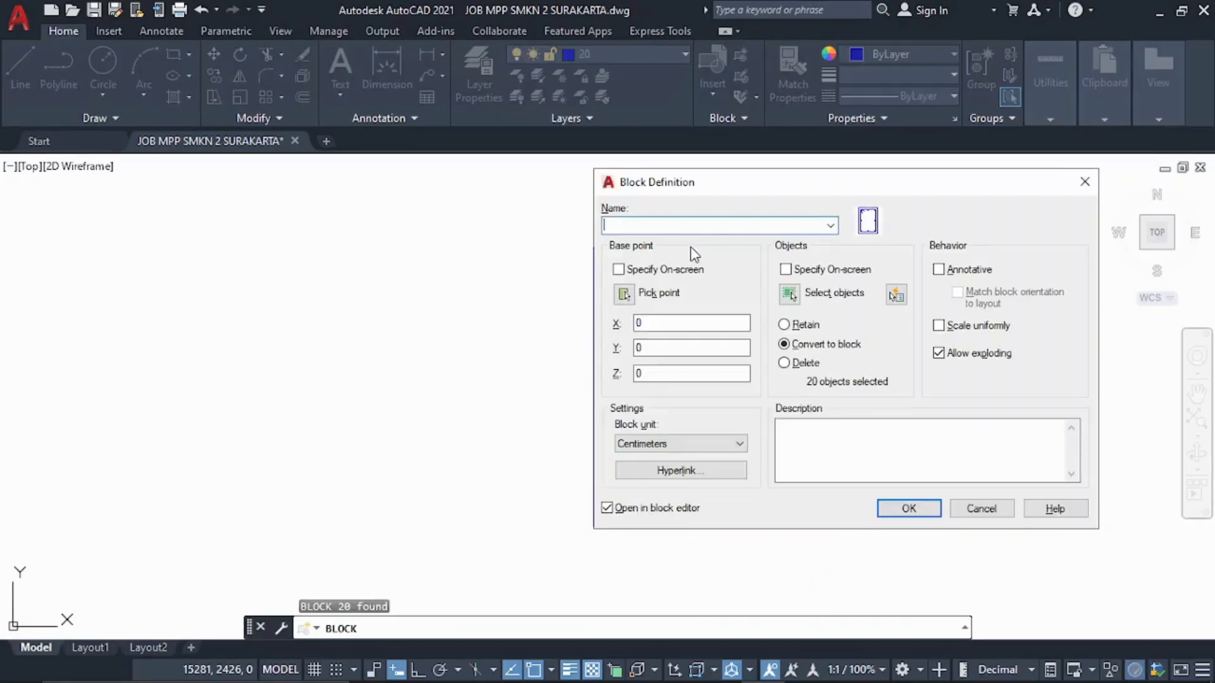
{"action": "key", "text": "Caps_Lock"}
{"action": "type", "text": "SLOOF 25/35"}
{"action": "left_click", "coordinate": [918, 509]}
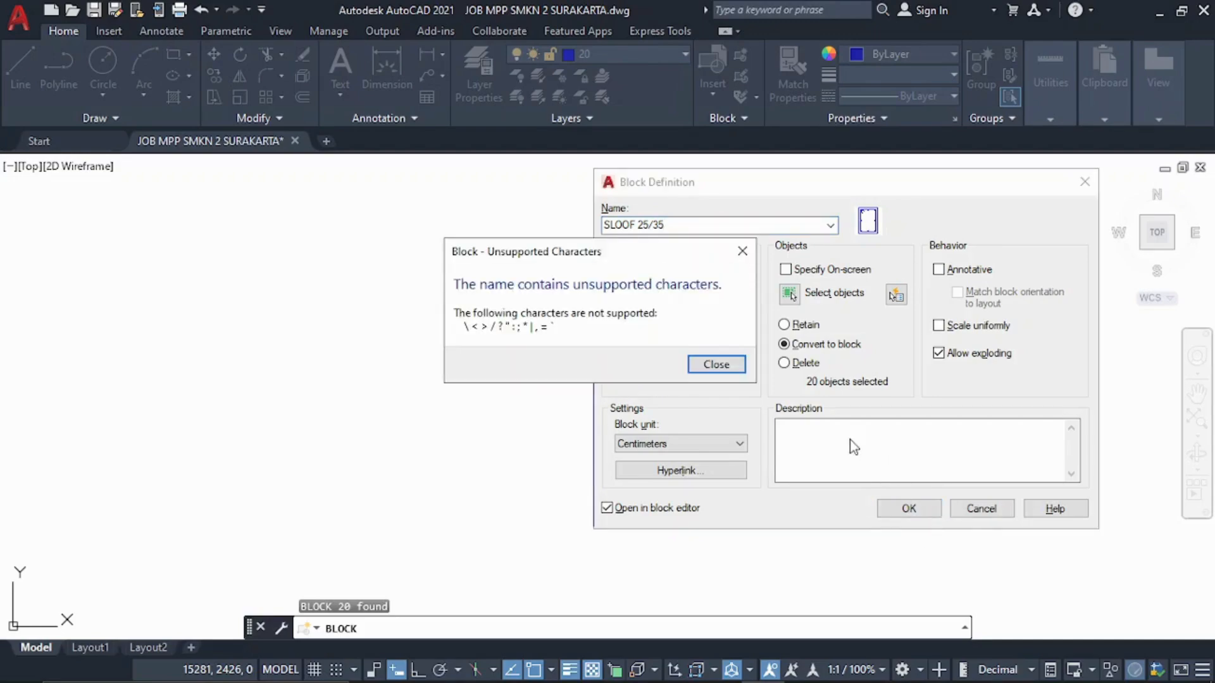
Change the block name to SLOOF 25X35, create the block and close the block editor
{"action": "left_click", "coordinate": [716, 365]}
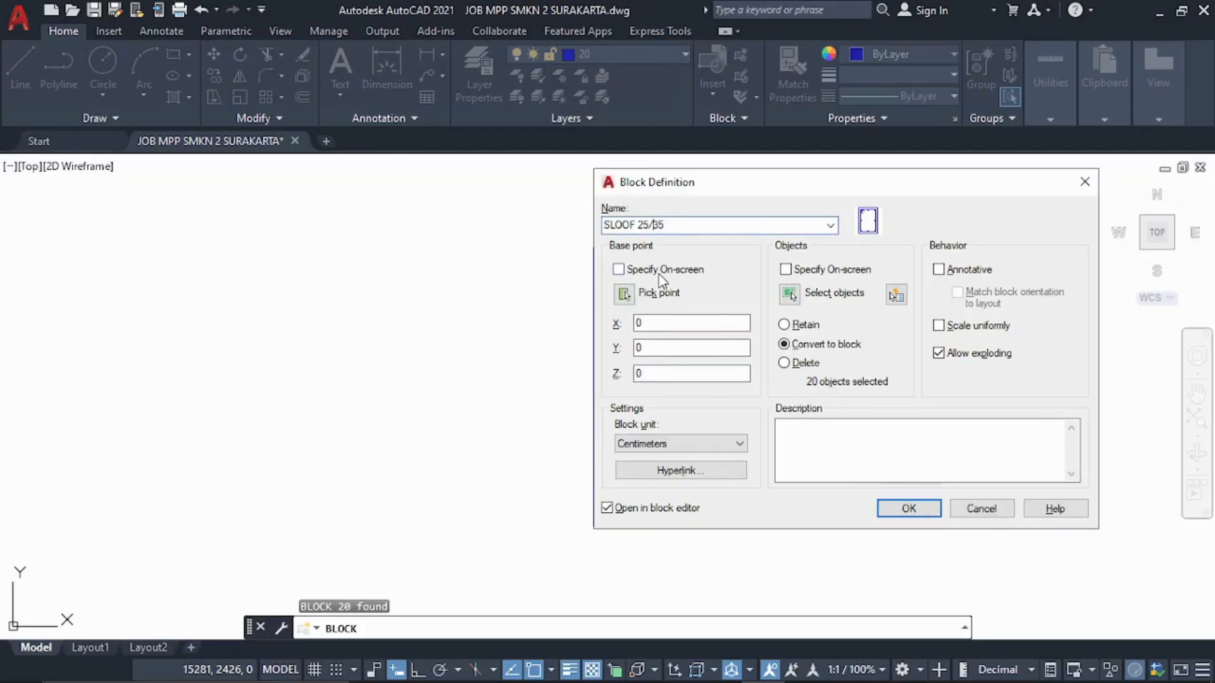
{"action": "key", "text": "BackSpace"}
{"action": "type", "text": "X"}
{"action": "left_click", "coordinate": [923, 508]}
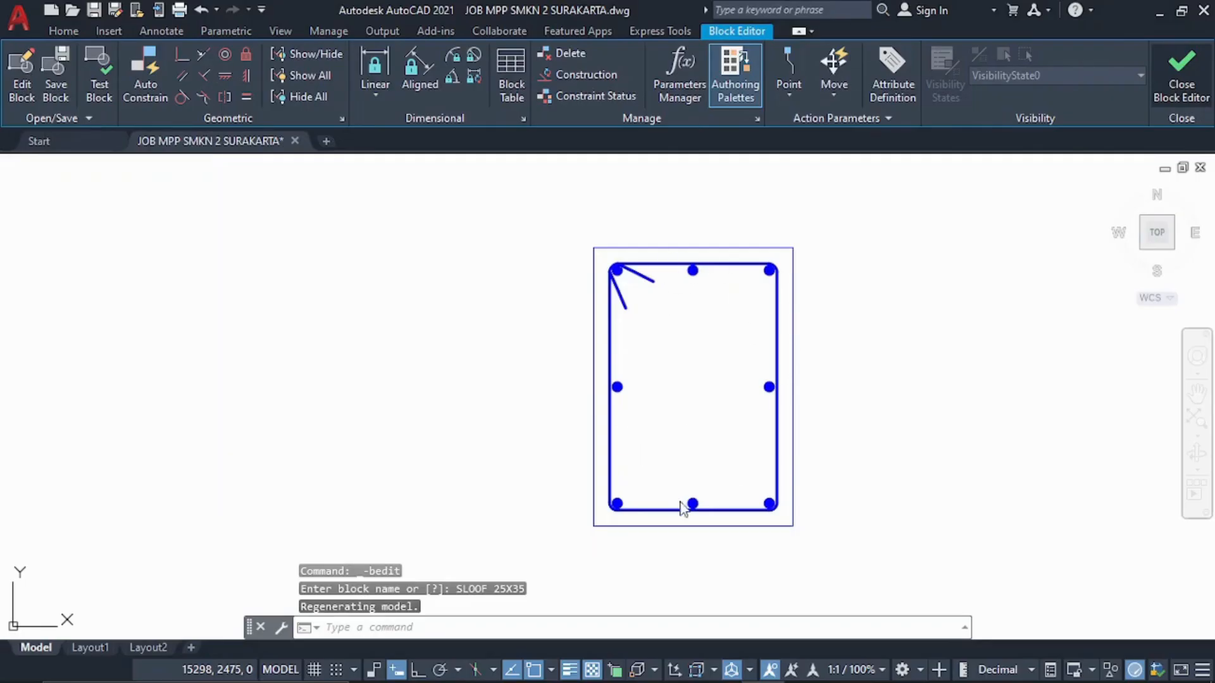
{"action": "left_click", "coordinate": [1180, 73]}
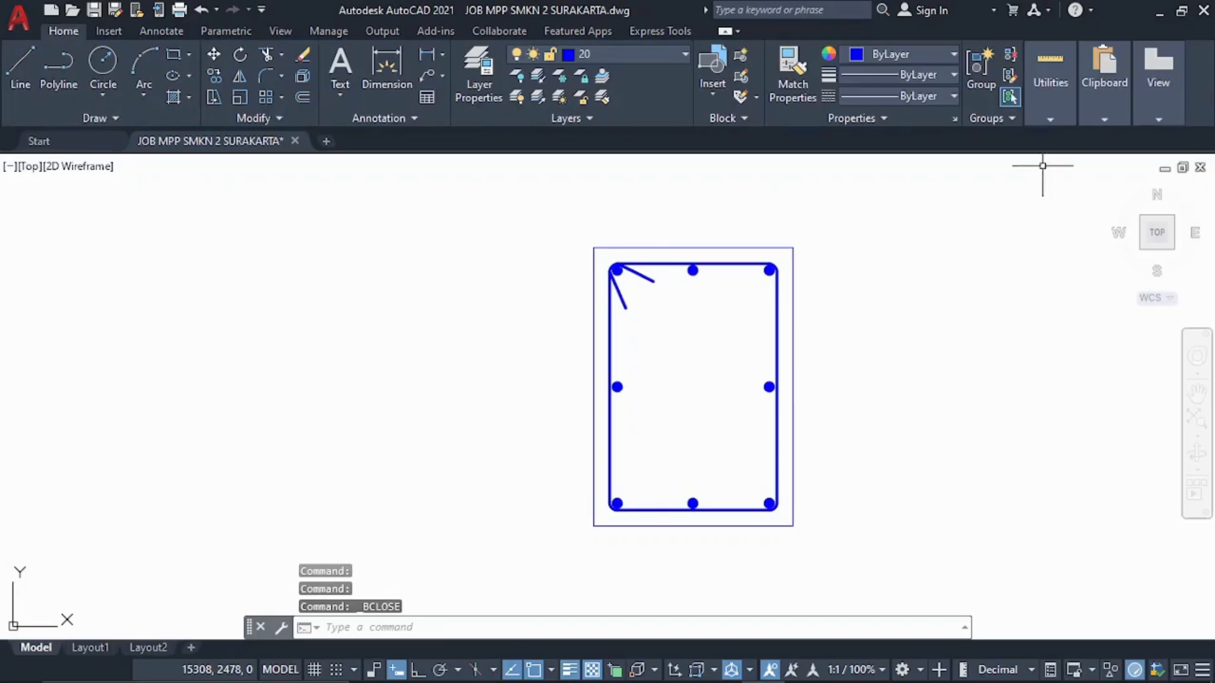
Add a linear dimension across the top width of the stone foundation in the existing detail, between its upper corners
{"action": "middle_click_drag", "start_coordinate": [788, 390], "coordinate": [758, 431]}
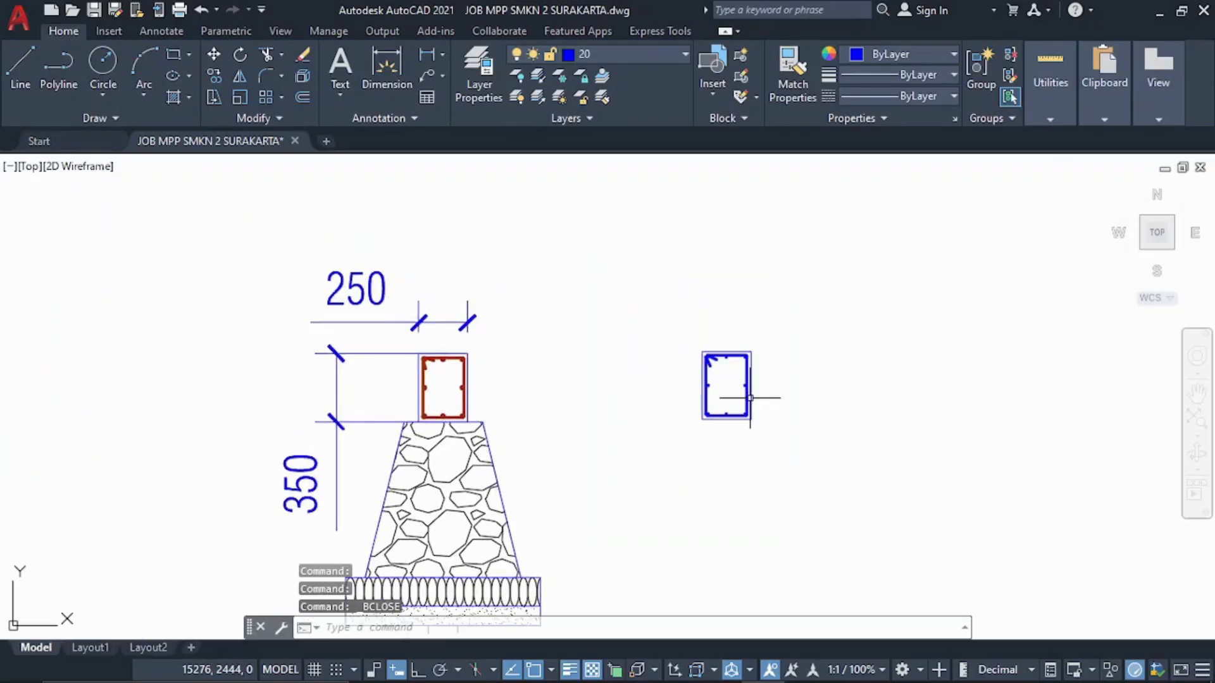
{"action": "scroll", "coordinate": [746, 400], "scroll_direction": "up", "scroll_amount": 4}
{"action": "scroll", "coordinate": [530, 356], "scroll_direction": "down", "scroll_amount": 4}
{"action": "mouse_move", "coordinate": [422, 476]}
{"action": "middle_mouse_down"}
{"action": "mouse_move", "coordinate": [494, 423]}
{"action": "mouse_move", "coordinate": [515, 465]}
{"action": "mouse_move", "coordinate": [550, 385]}
{"action": "mouse_move", "coordinate": [569, 380]}
{"action": "middle_mouse_up"}
{"action": "scroll", "coordinate": [448, 281], "scroll_direction": "up", "scroll_amount": 2}
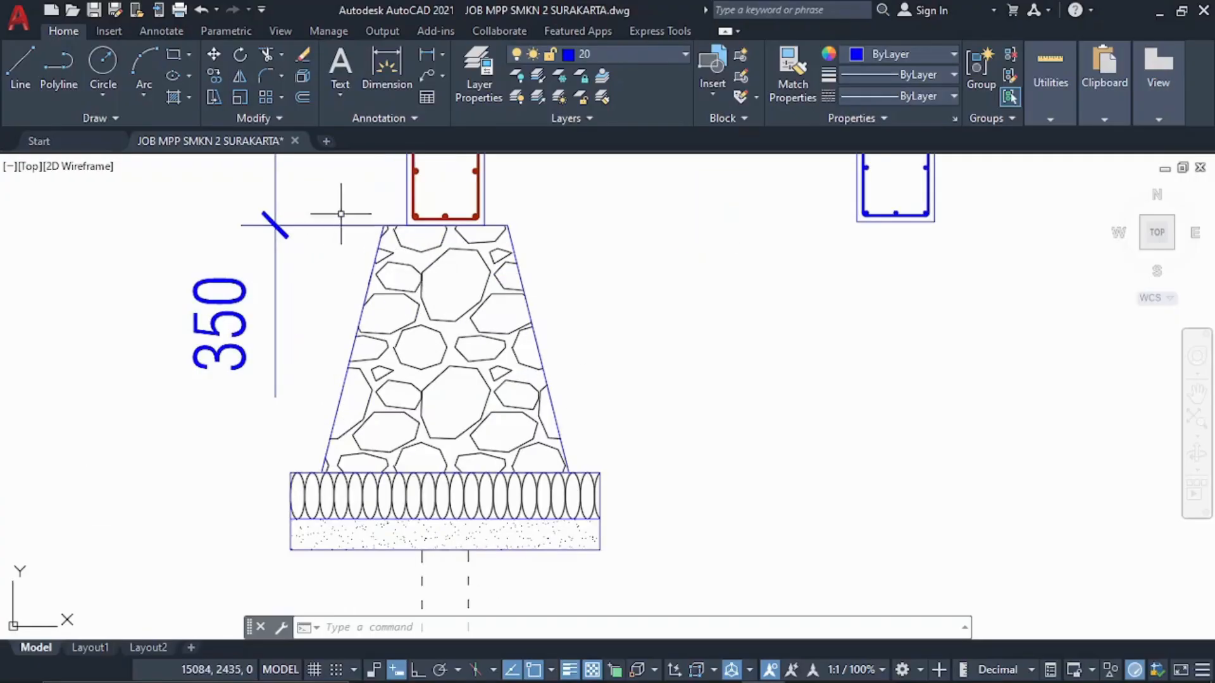
{"action": "left_click", "coordinate": [336, 279]}
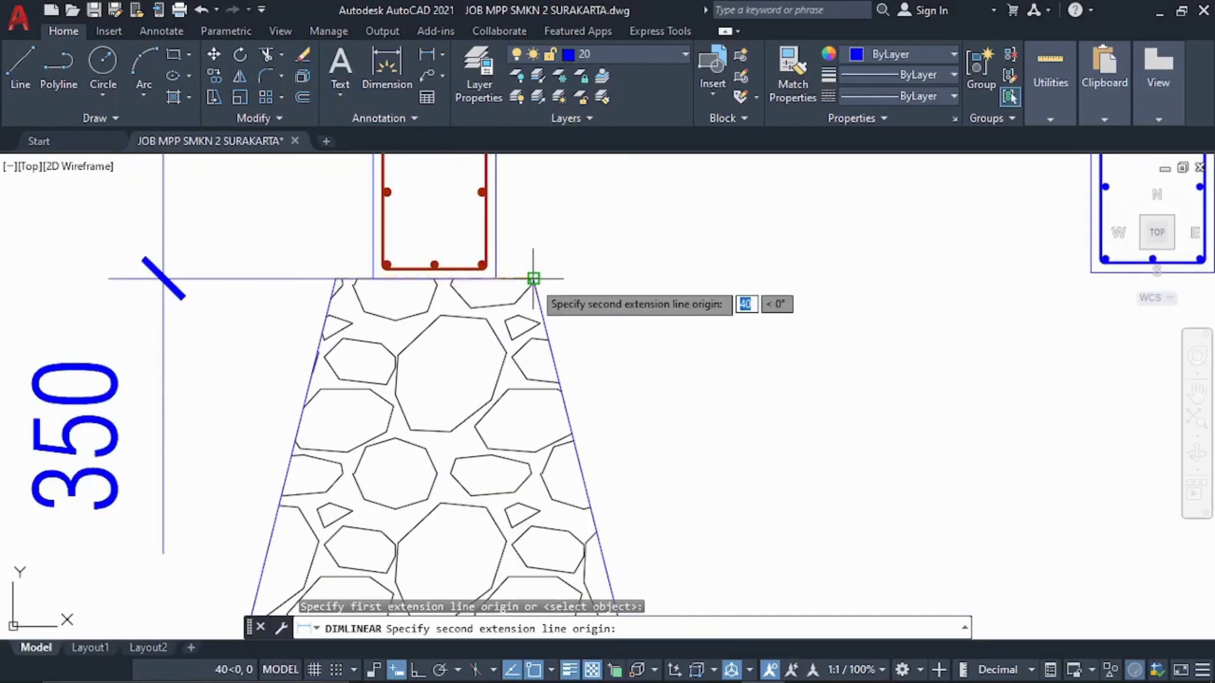
{"action": "left_click", "coordinate": [533, 278]}
{"action": "left_click", "coordinate": [539, 267]}
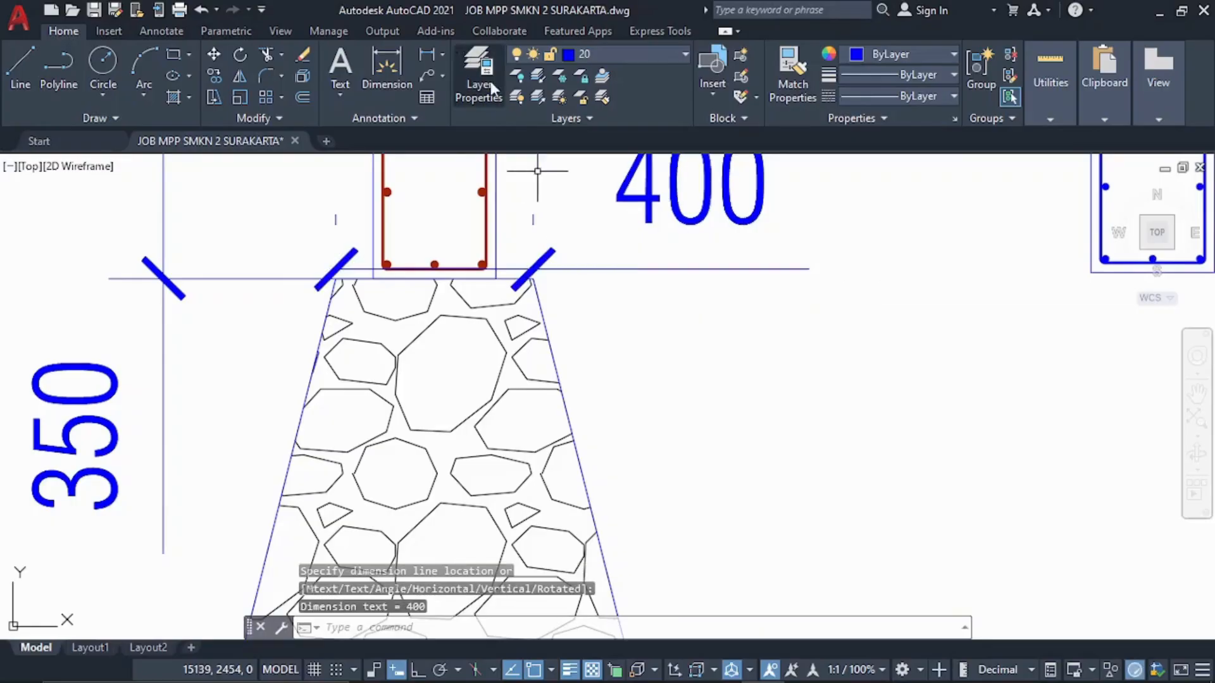
Add linear dimensions for the stone foundation's bottom width and its height
{"action": "left_click", "coordinate": [433, 52]}
{"action": "middle_click_drag", "start_coordinate": [493, 424], "coordinate": [507, 336]}
{"action": "scroll", "coordinate": [506, 336], "scroll_direction": "down", "scroll_amount": 2}
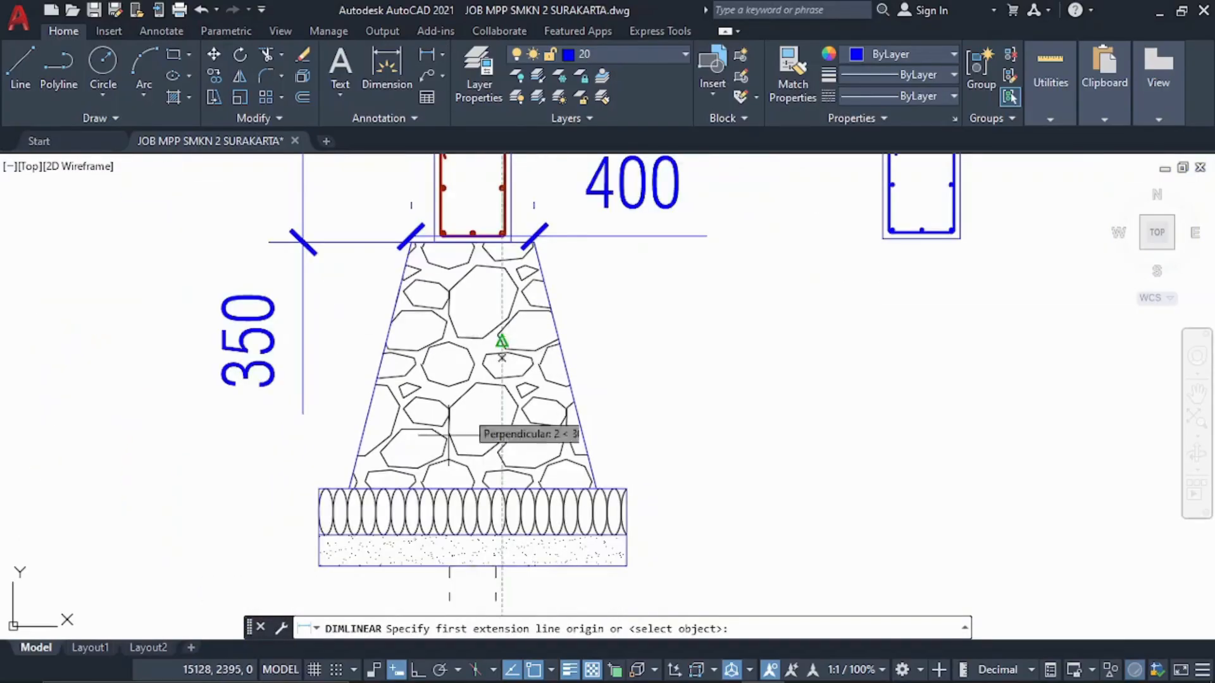
{"action": "scroll", "coordinate": [351, 549], "scroll_direction": "up", "scroll_amount": 2}
{"action": "left_click", "coordinate": [298, 456]}
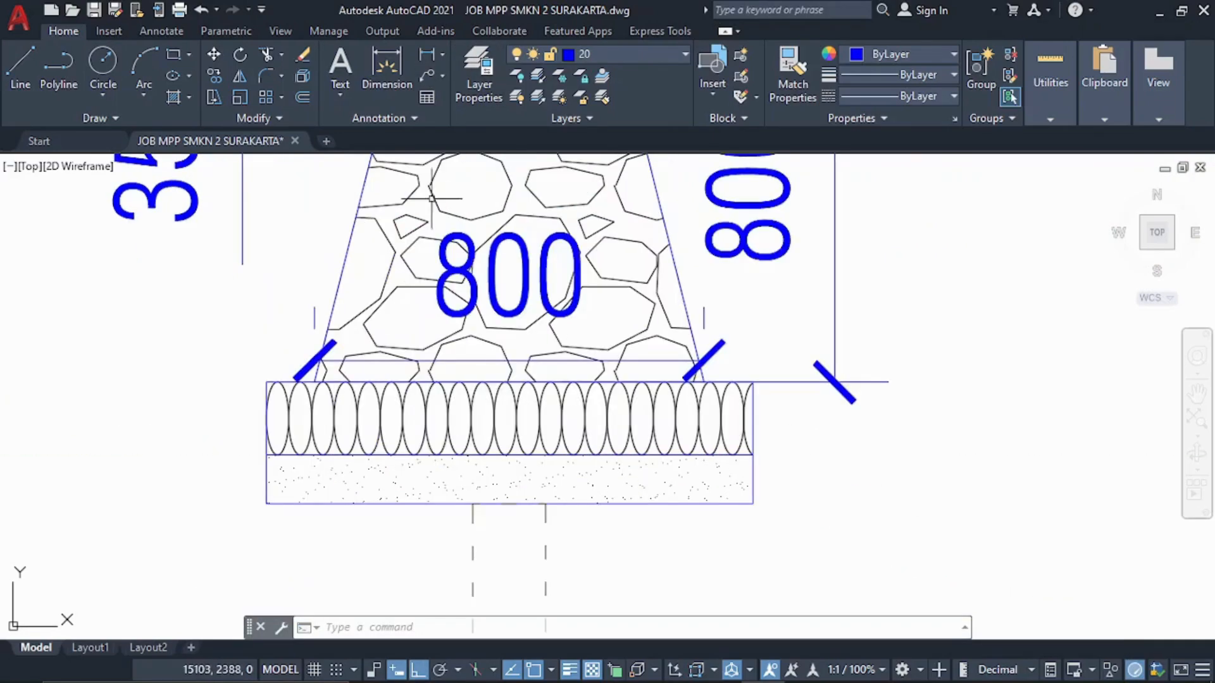
{"action": "left_click", "coordinate": [428, 56]}
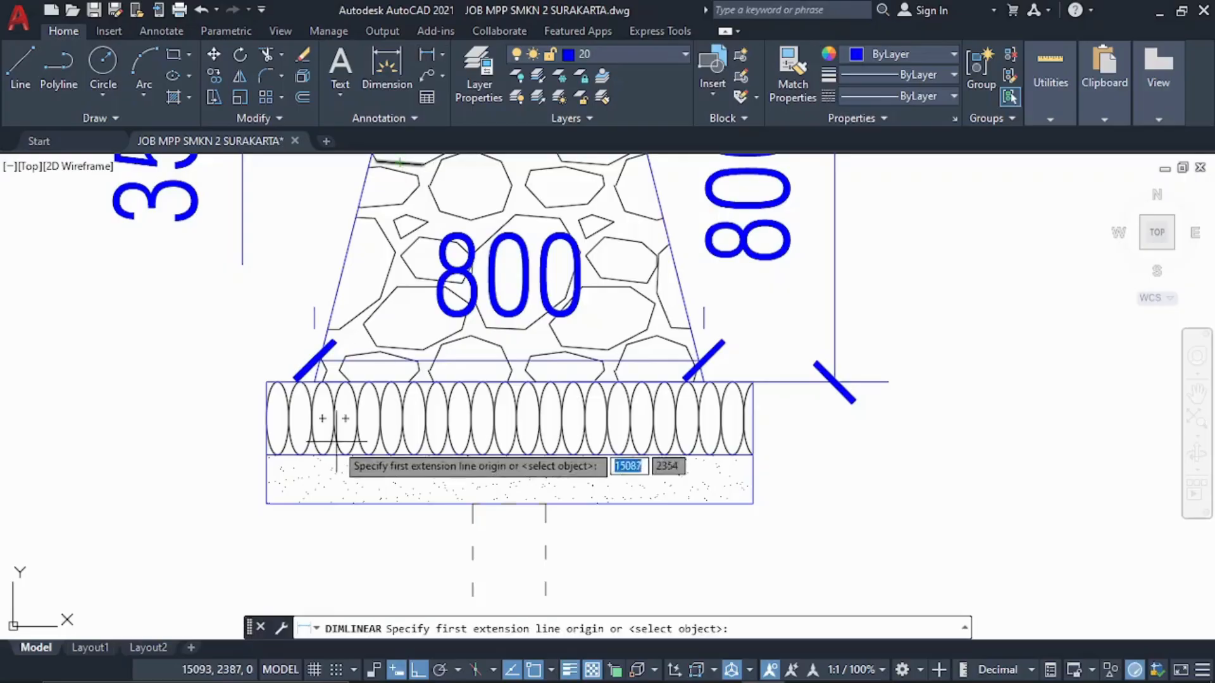
{"action": "left_click", "coordinate": [266, 382]}
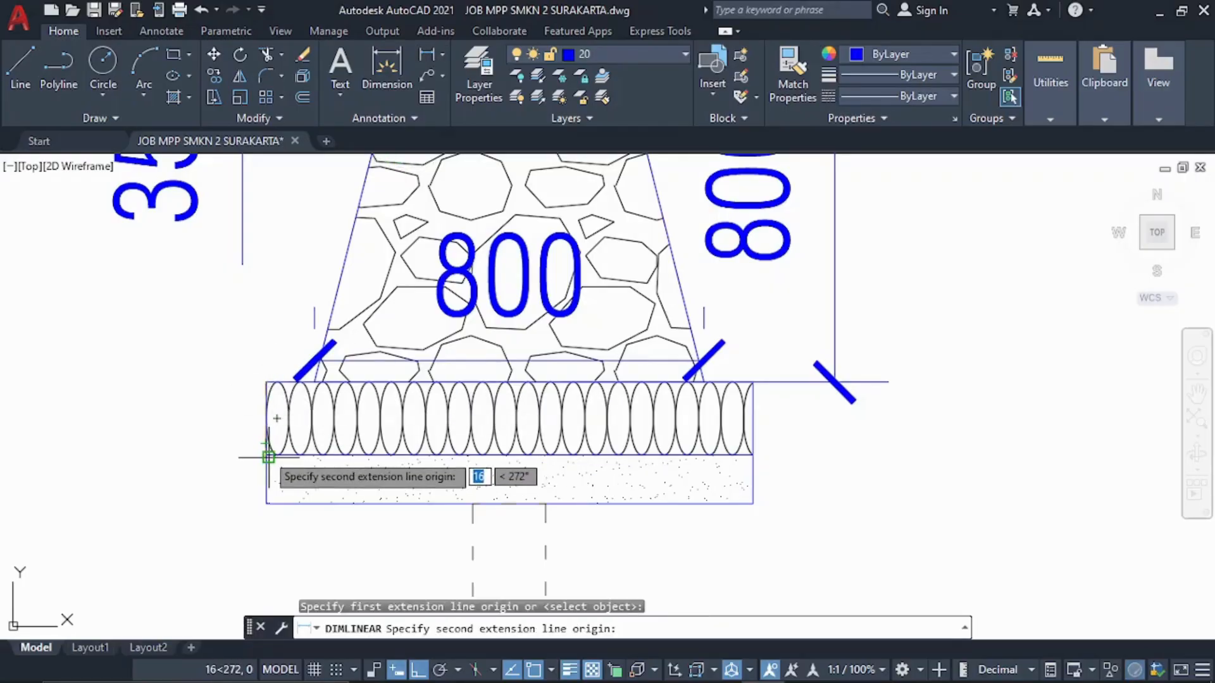
{"action": "scroll", "coordinate": [268, 457], "scroll_direction": "up", "scroll_amount": 5}
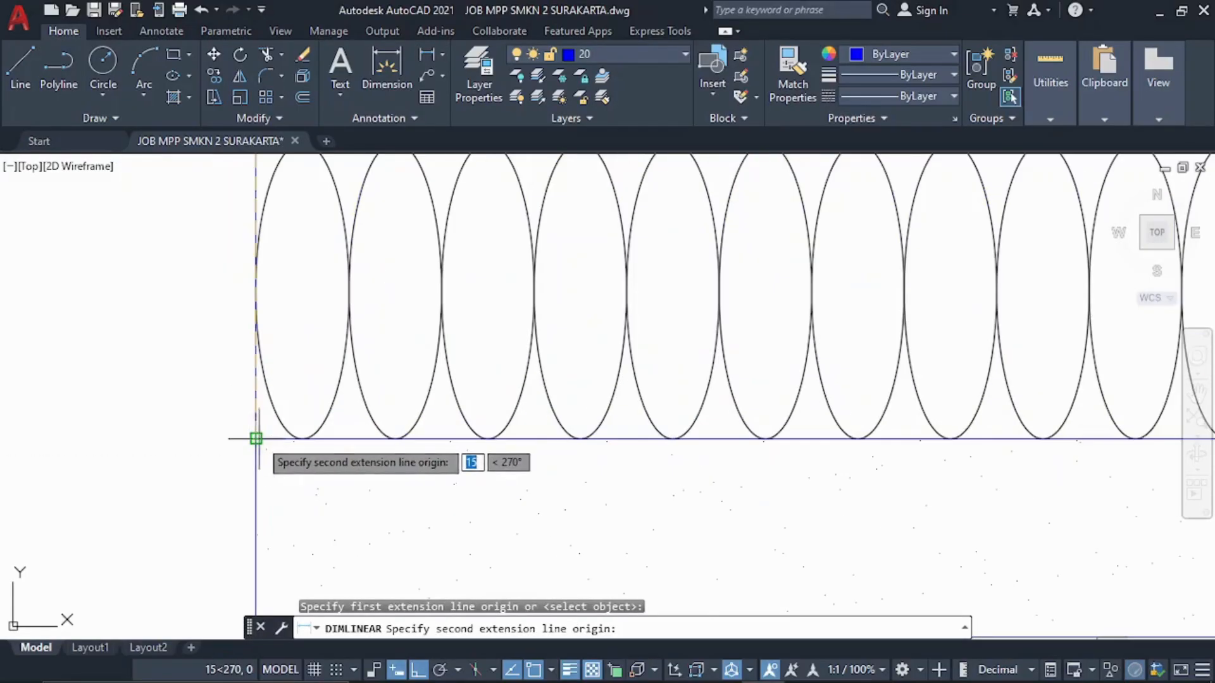
{"action": "scroll", "coordinate": [256, 438], "scroll_direction": "down", "scroll_amount": 5}
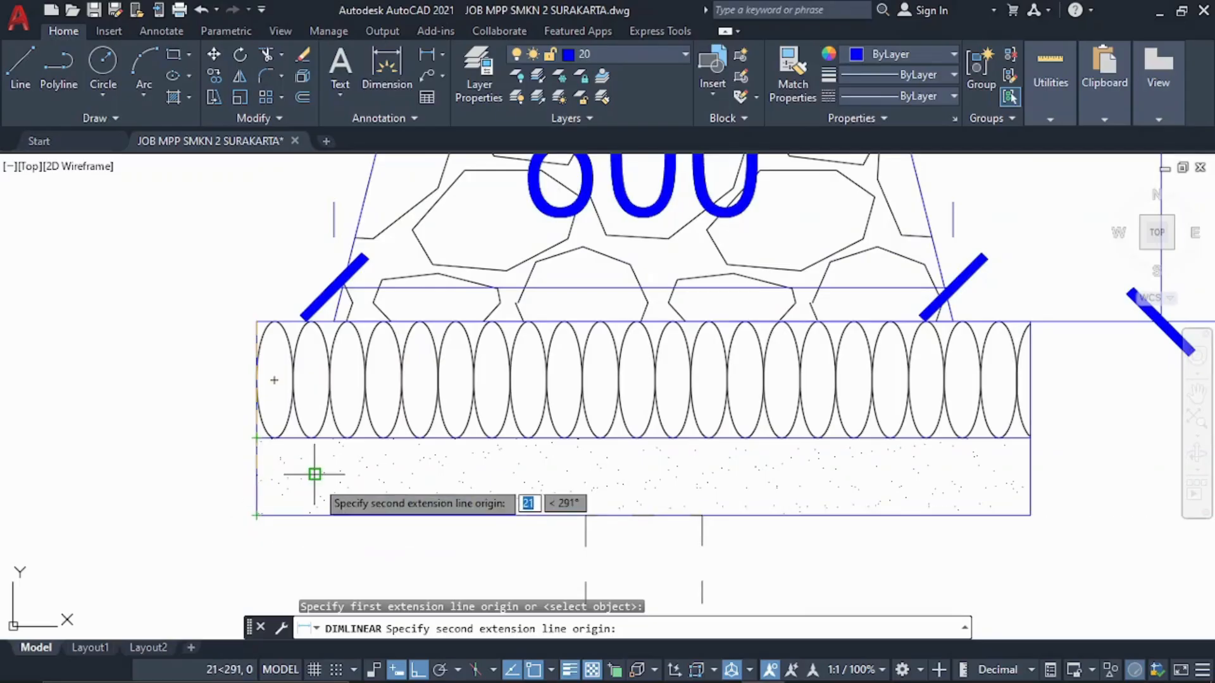
{"action": "key", "text": "Escape"}
Draw a 100 by 25 rectangle in the empty area beside the blue tie beam section as the foundation base
{"action": "scroll", "coordinate": [313, 476], "scroll_direction": "down", "scroll_amount": 8}
{"action": "middle_click_drag", "start_coordinate": [797, 400], "coordinate": [697, 406]}
{"action": "scroll", "coordinate": [524, 420], "scroll_direction": "up", "scroll_amount": 2}
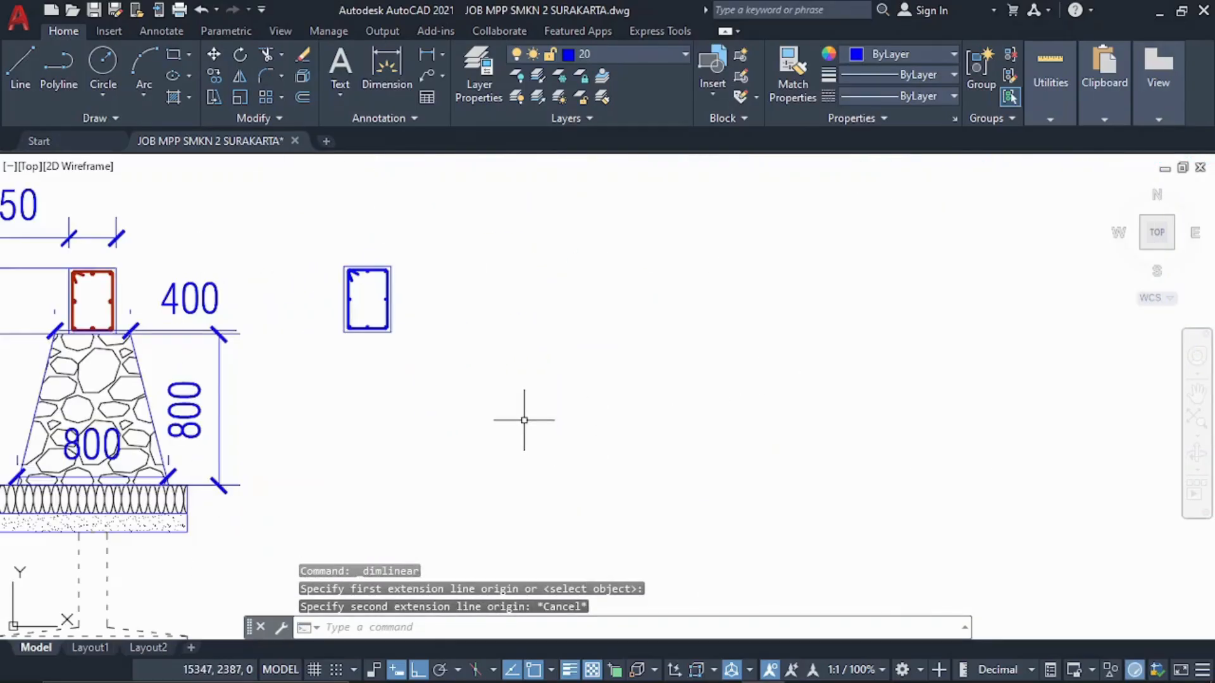
{"action": "type", "text": "REC"}
{"action": "key", "text": "Return"}
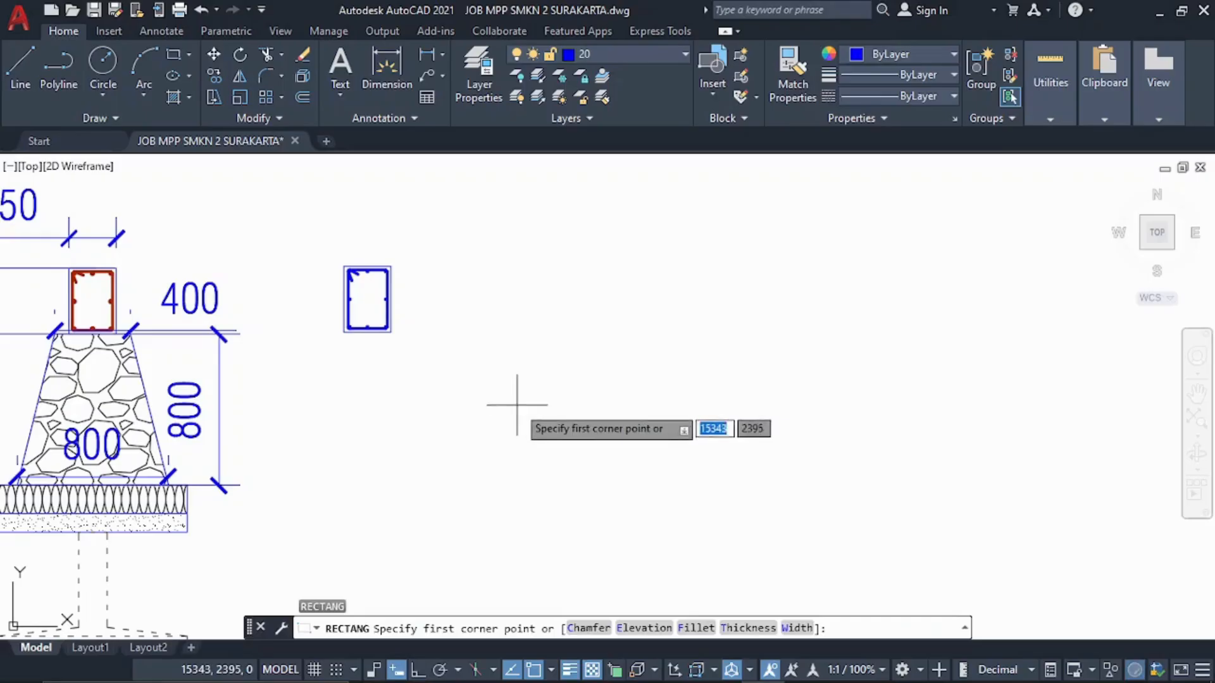
{"action": "left_click", "coordinate": [431, 361]}
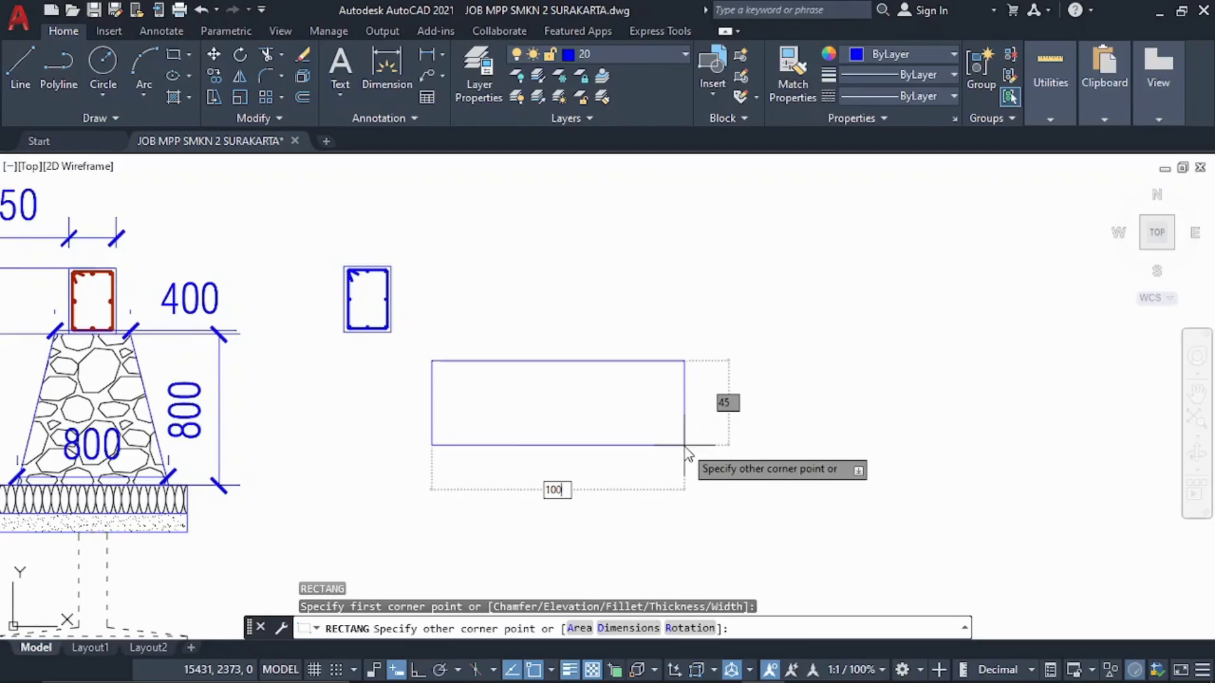
{"action": "type", "text": "100"}
{"action": "key", "text": "Tab"}
{"action": "key", "text": "Return"}
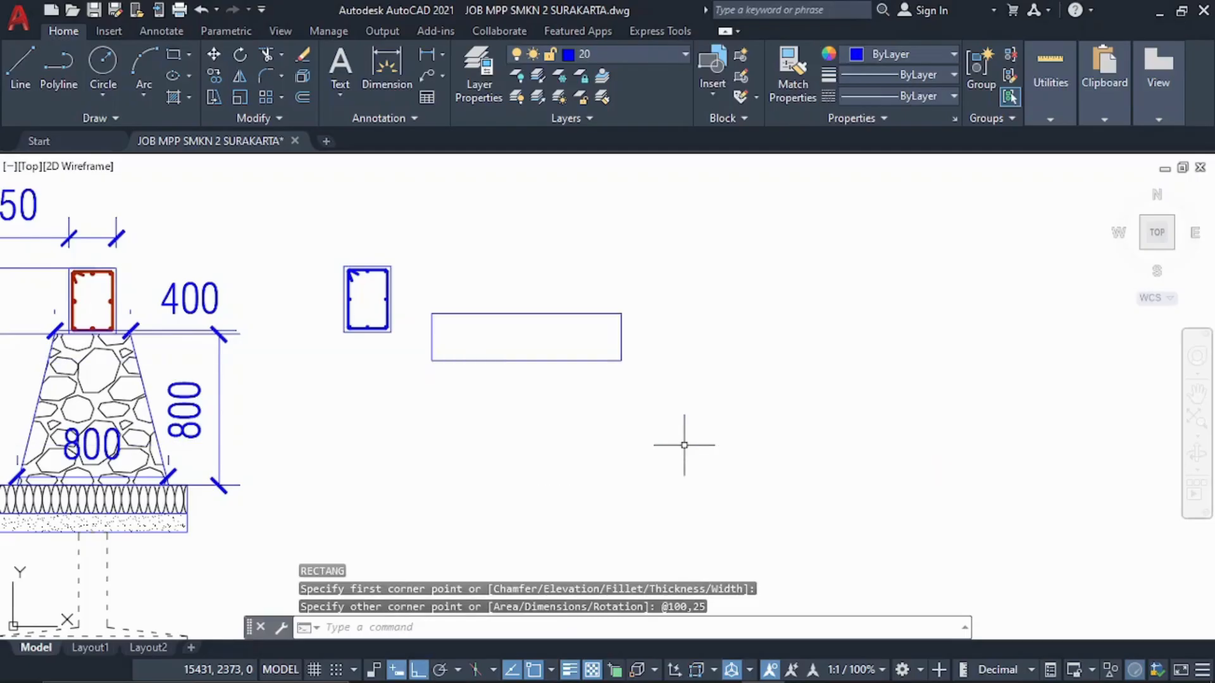
{"action": "type", "text": "l"}
{"action": "key", "text": "Return"}
{"action": "key", "text": "Escape"}
{"action": "scroll", "coordinate": [502, 337], "scroll_direction": "up", "scroll_amount": 2}
{"action": "middle_click_drag", "start_coordinate": [502, 337], "coordinate": [727, 325]}
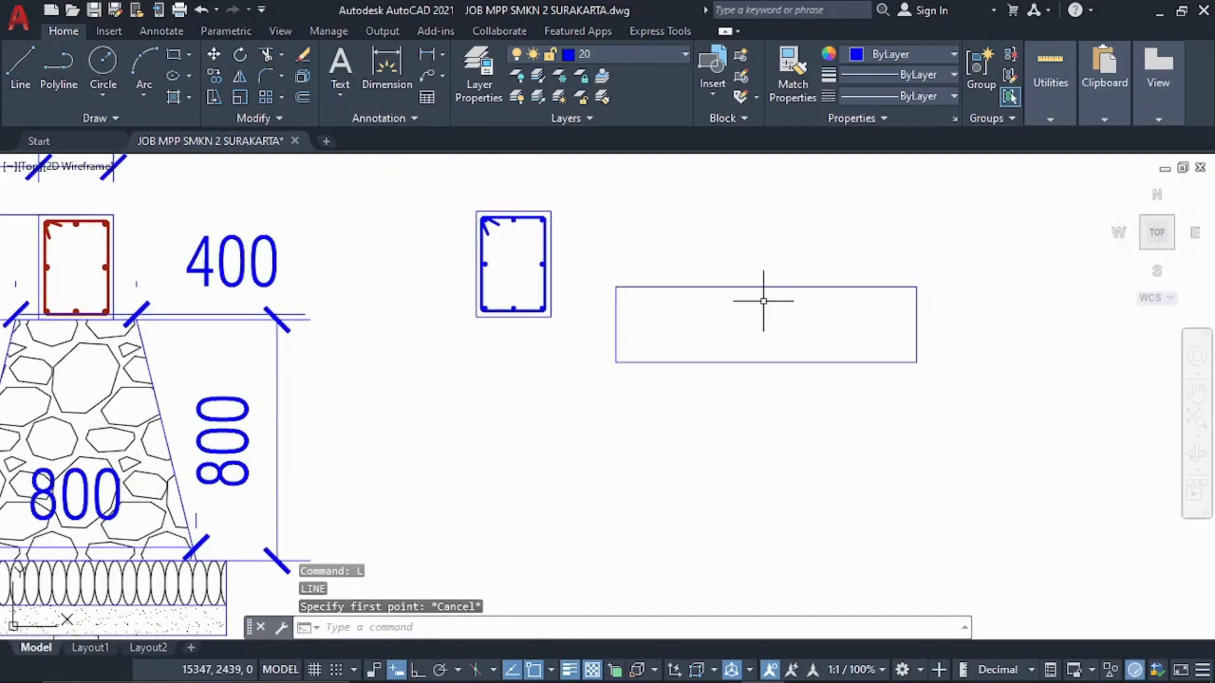
{"action": "left_click", "coordinate": [762, 300]}
{"action": "left_click", "coordinate": [760, 252]}
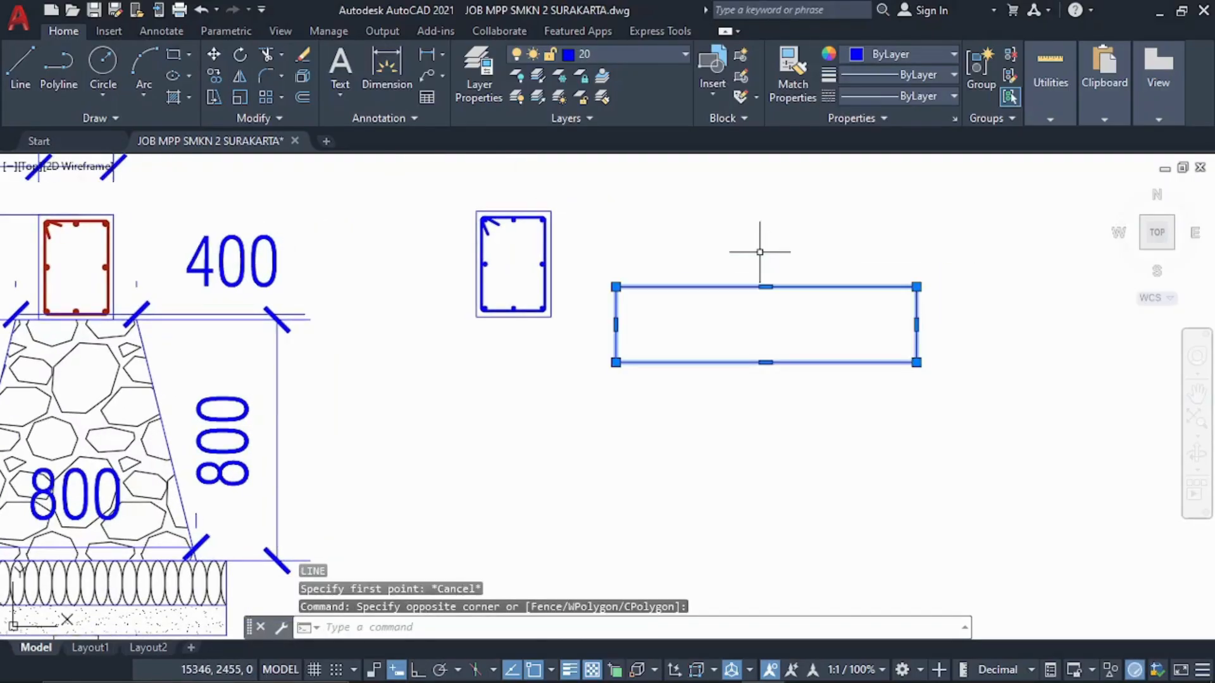
{"action": "key", "text": "Escape"}
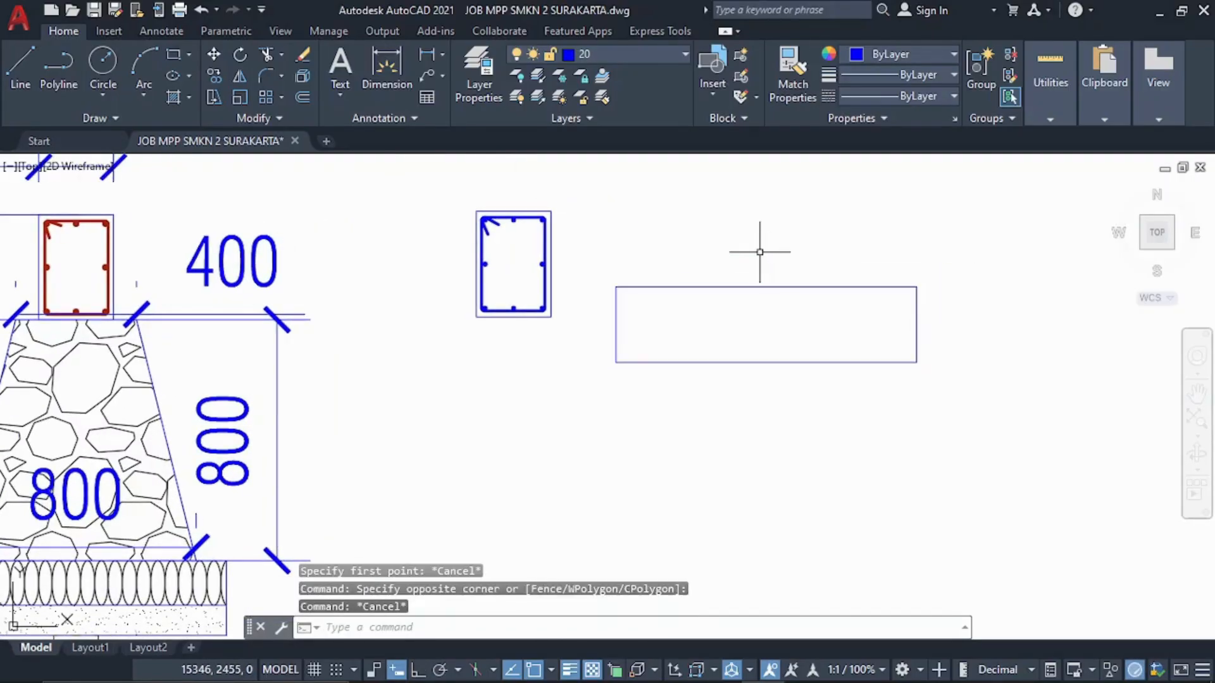
Explode the 100 by 25 rectangle into separate lines
{"action": "left_click", "coordinate": [1132, 373]}
{"action": "left_click", "coordinate": [784, 286]}
{"action": "key", "text": "Return"}
{"action": "key", "text": "Escape"}
Offset the rectangle's upper edge 15 downward to divide the base into two layers
{"action": "left_click", "coordinate": [826, 295]}
{"action": "left_click", "coordinate": [819, 267]}
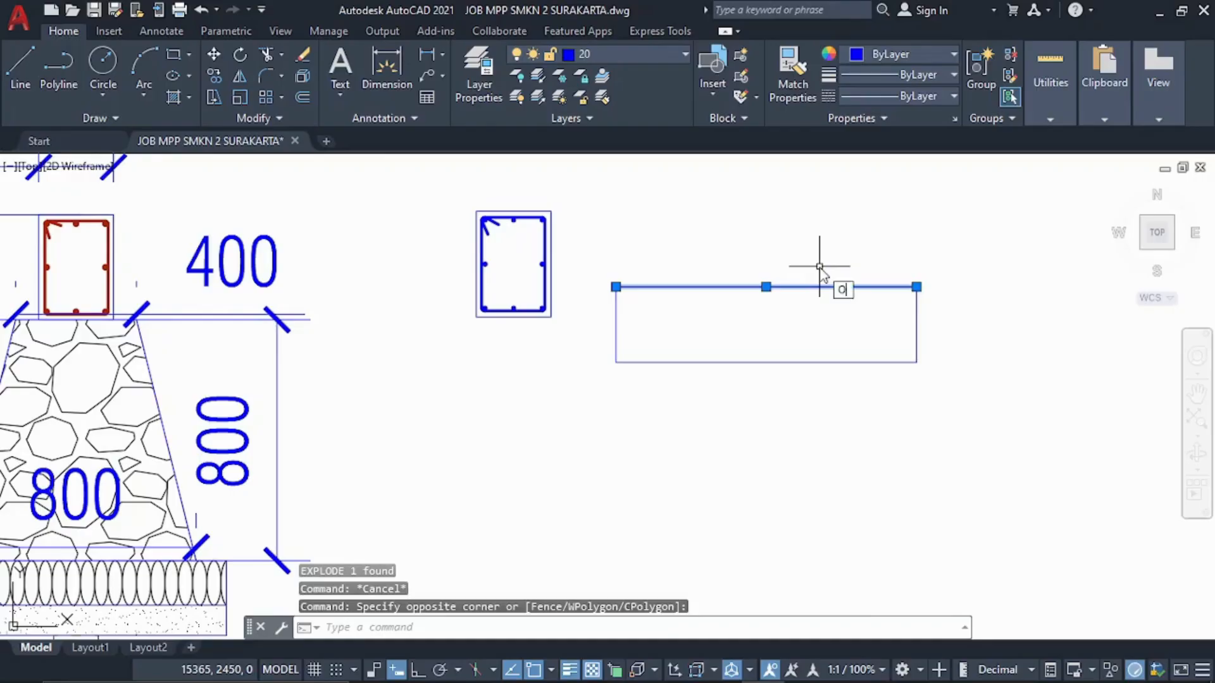
{"action": "key", "text": "Return"}
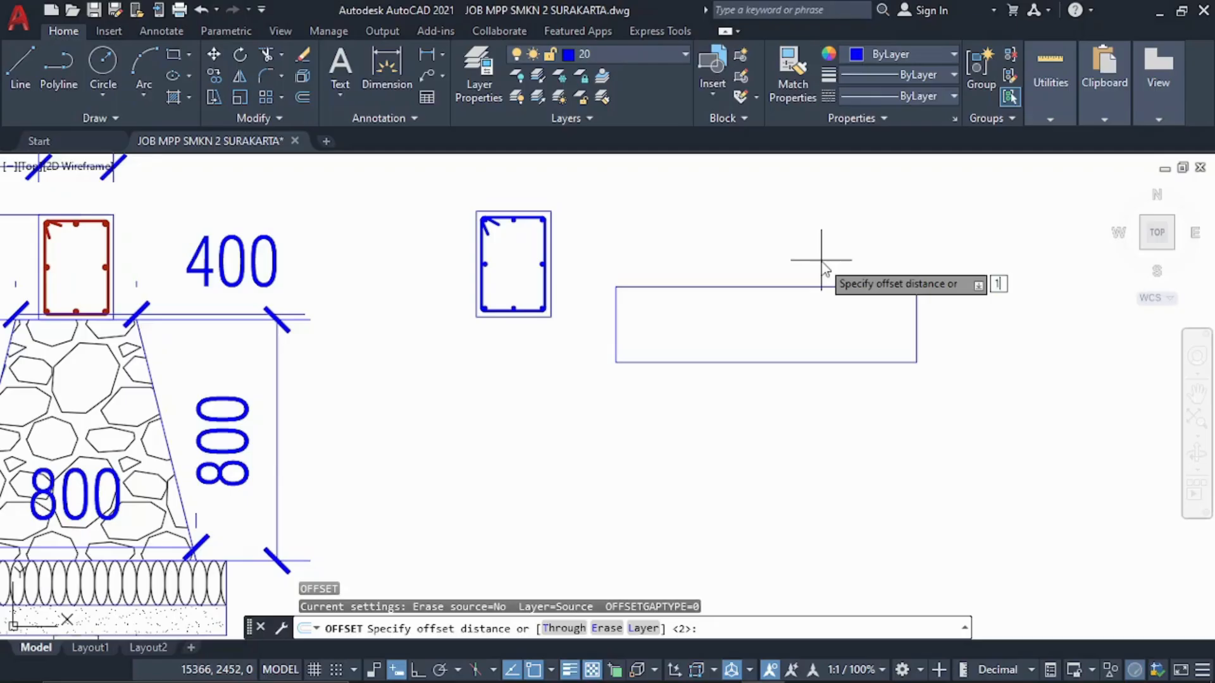
{"action": "type", "text": "15"}
{"action": "key", "text": "Return"}
{"action": "left_click", "coordinate": [821, 287]}
{"action": "left_click", "coordinate": [822, 380]}
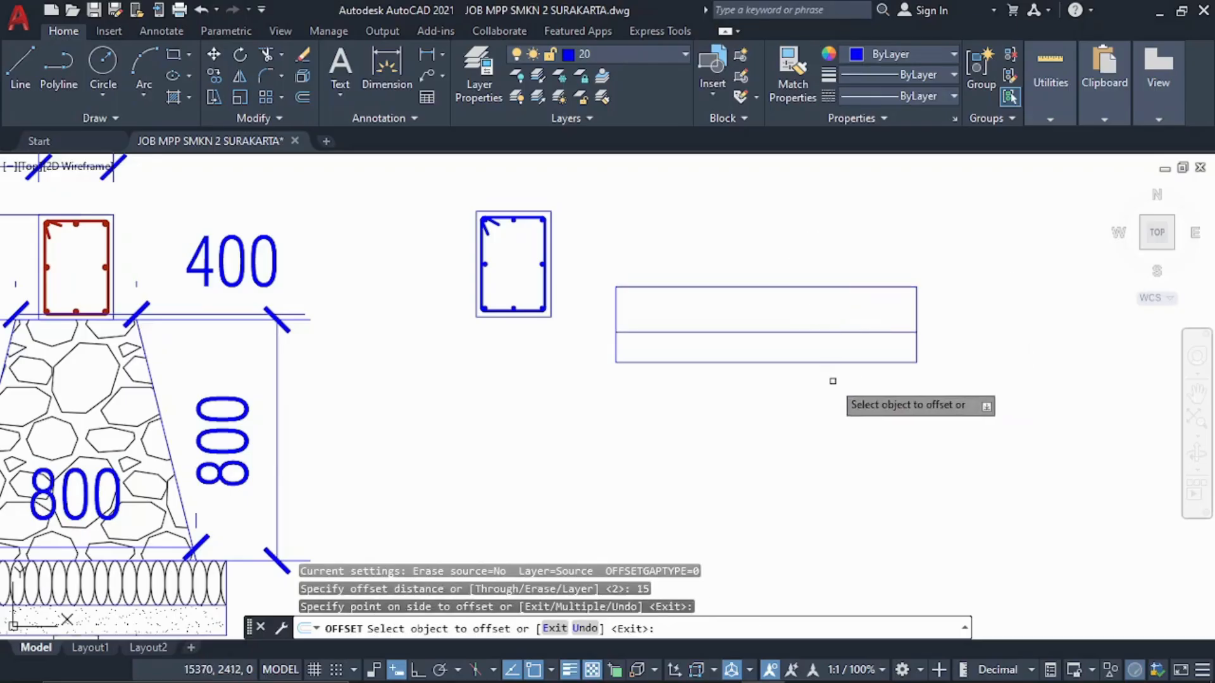
{"action": "scroll", "coordinate": [596, 489], "scroll_direction": "down", "scroll_amount": 2}
{"action": "key", "text": "Escape"}
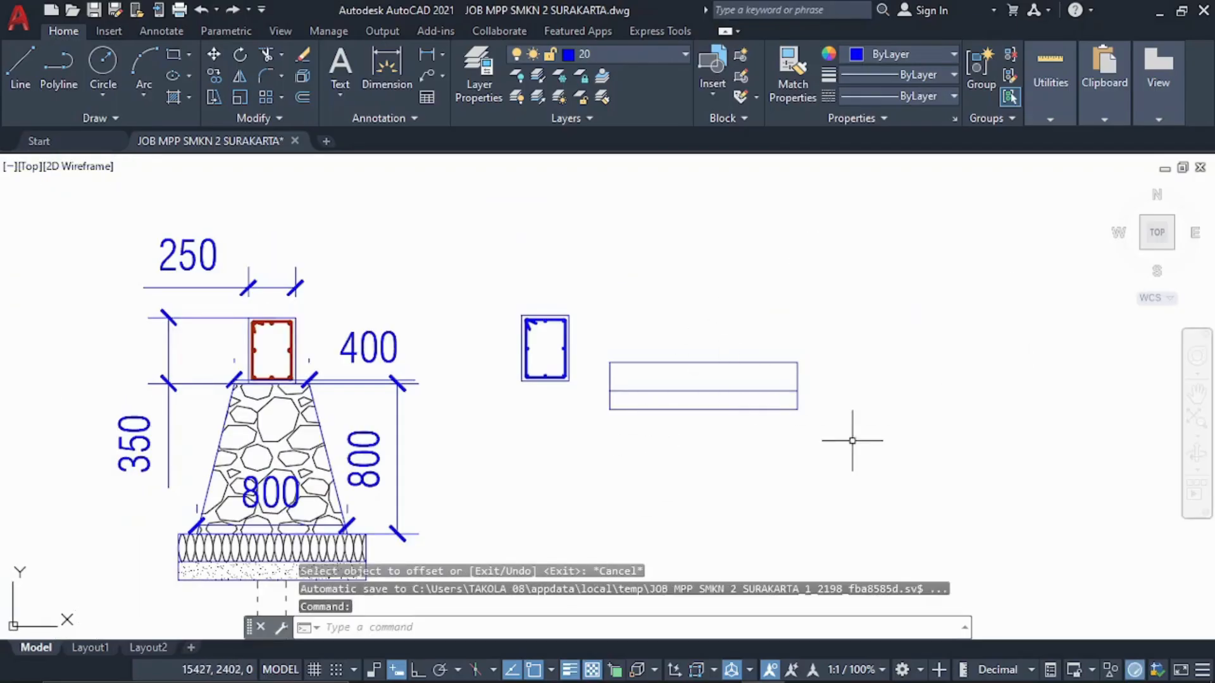
Group the base outline with its dividing line and move the group straight down, below the tie beam section
{"action": "left_click", "coordinate": [852, 441]}
{"action": "left_click", "coordinate": [596, 283]}
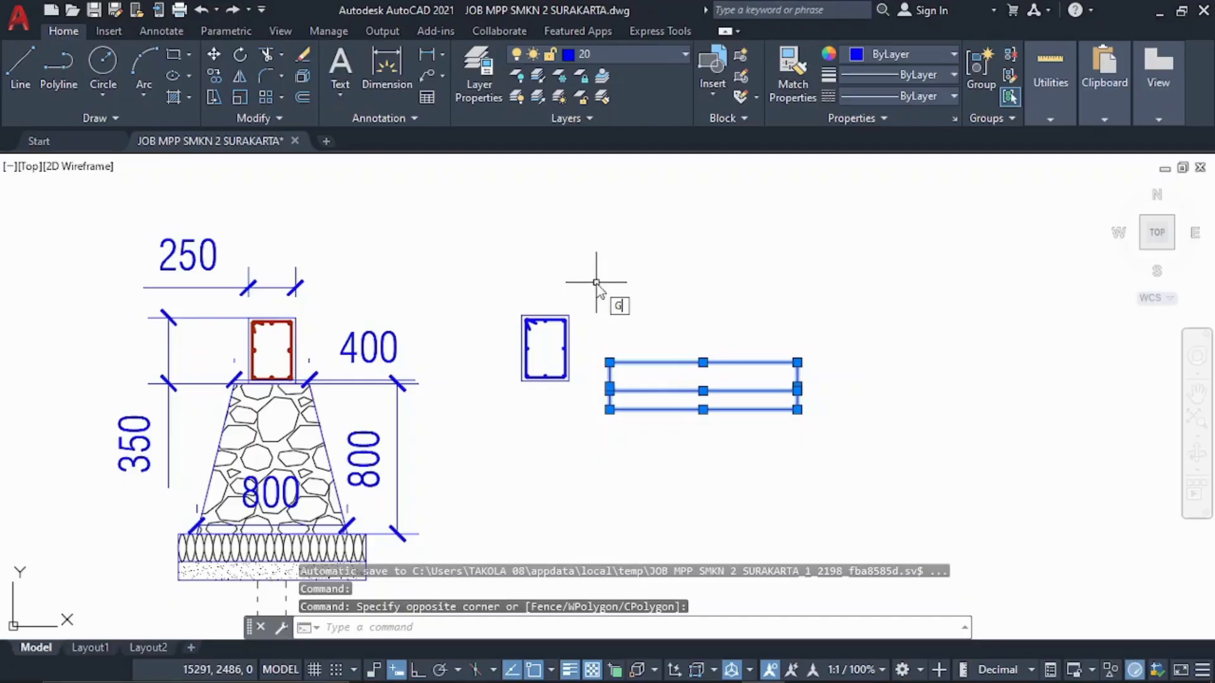
{"action": "key", "text": "Return"}
{"action": "left_click", "coordinate": [885, 506]}
{"action": "left_click", "coordinate": [695, 329]}
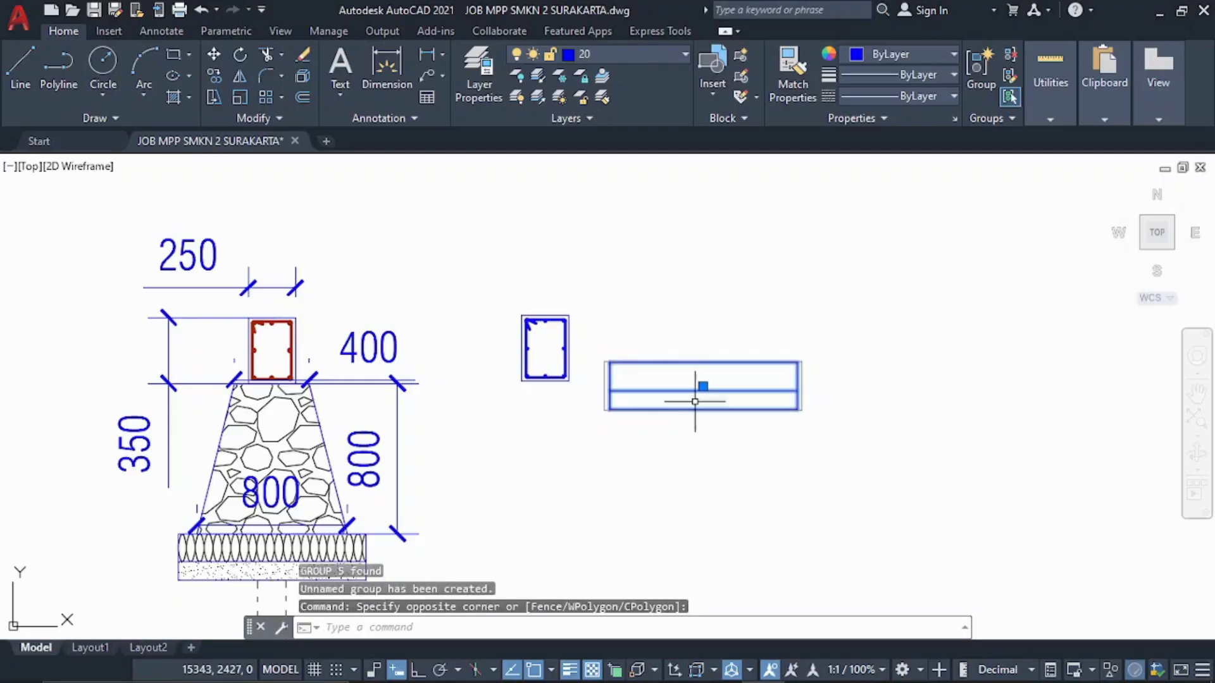
{"action": "left_click_drag", "start_coordinate": [695, 363], "coordinate": [690, 475]}
Draw a line from the midpoint of the base's upper edge 80 straight up and, with Ortho on, 20 to the right
{"action": "key", "text": "Return"}
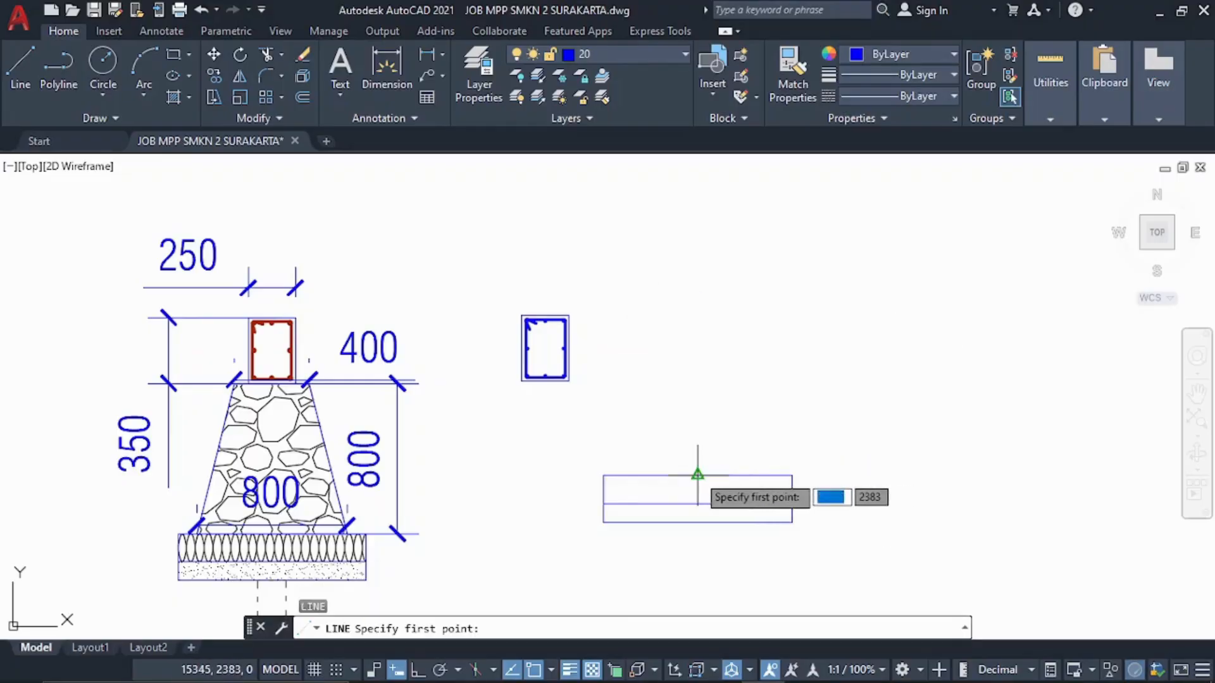
{"action": "left_click", "coordinate": [697, 475]}
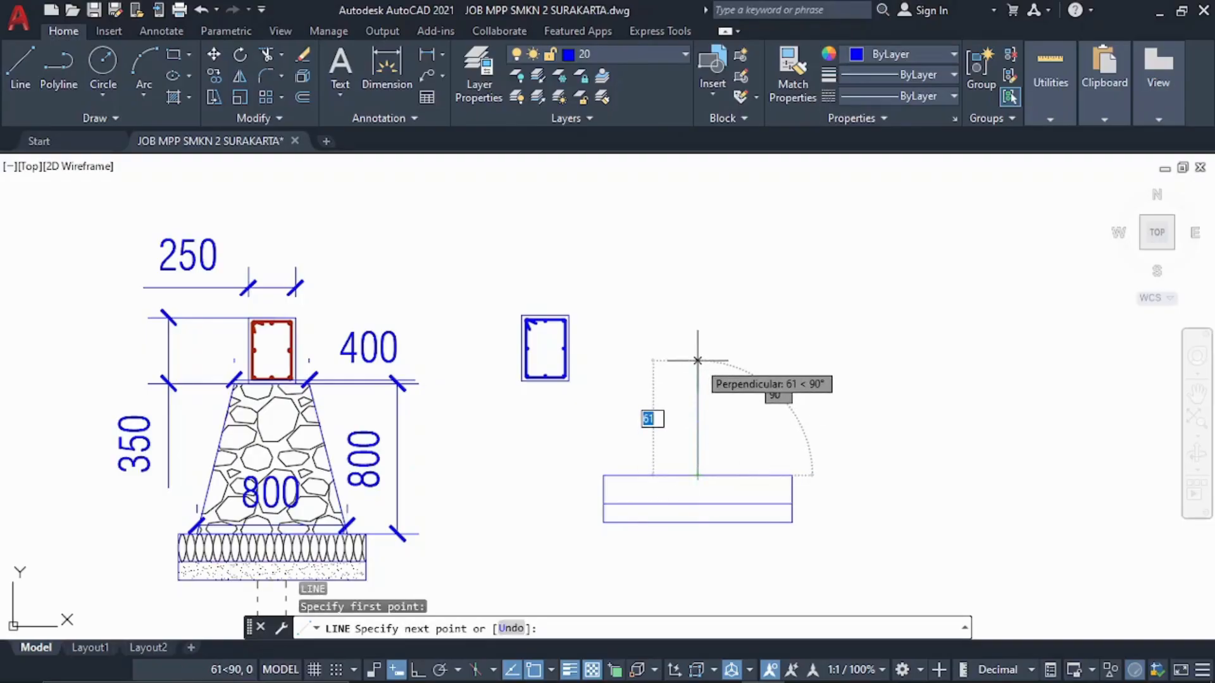
{"action": "type", "text": "80"}
{"action": "key", "text": "Return"}
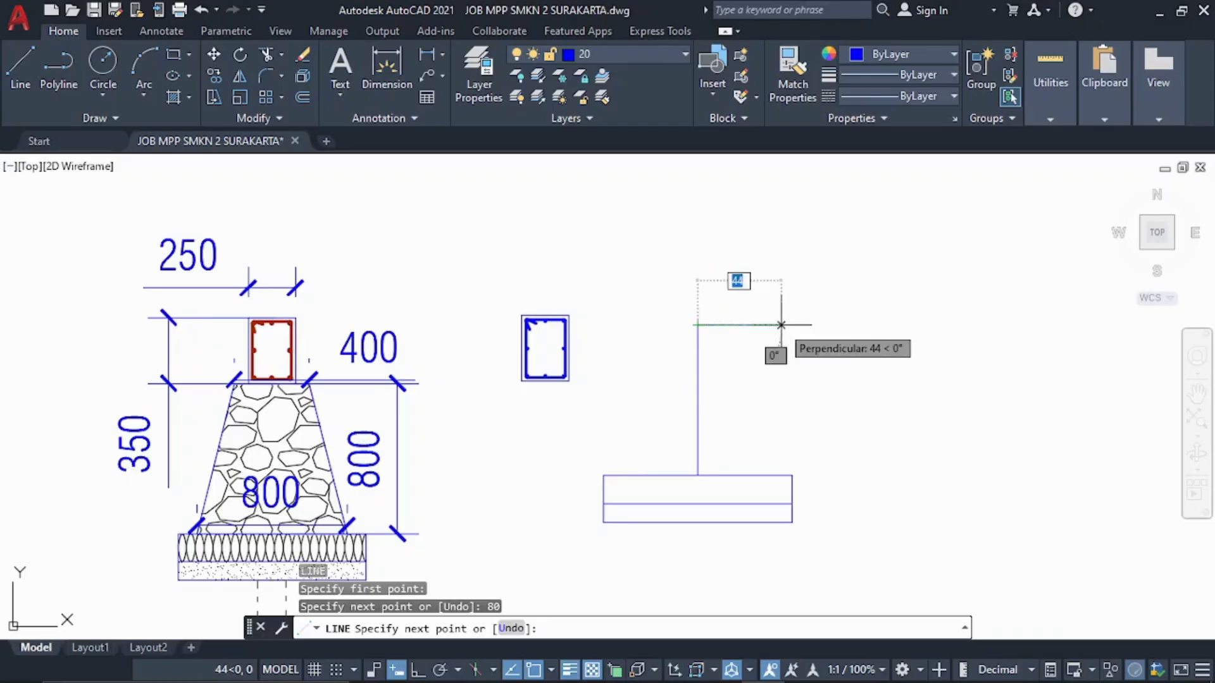
{"action": "key", "text": "F8"}
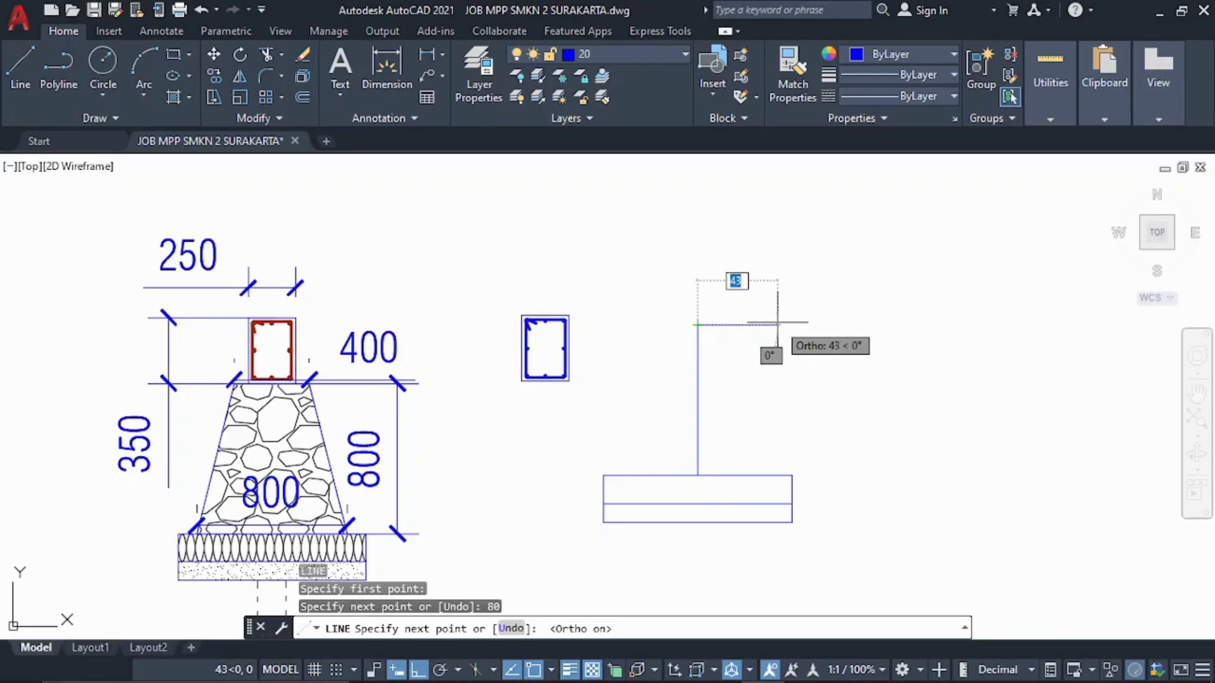
{"action": "type", "text": "20"}
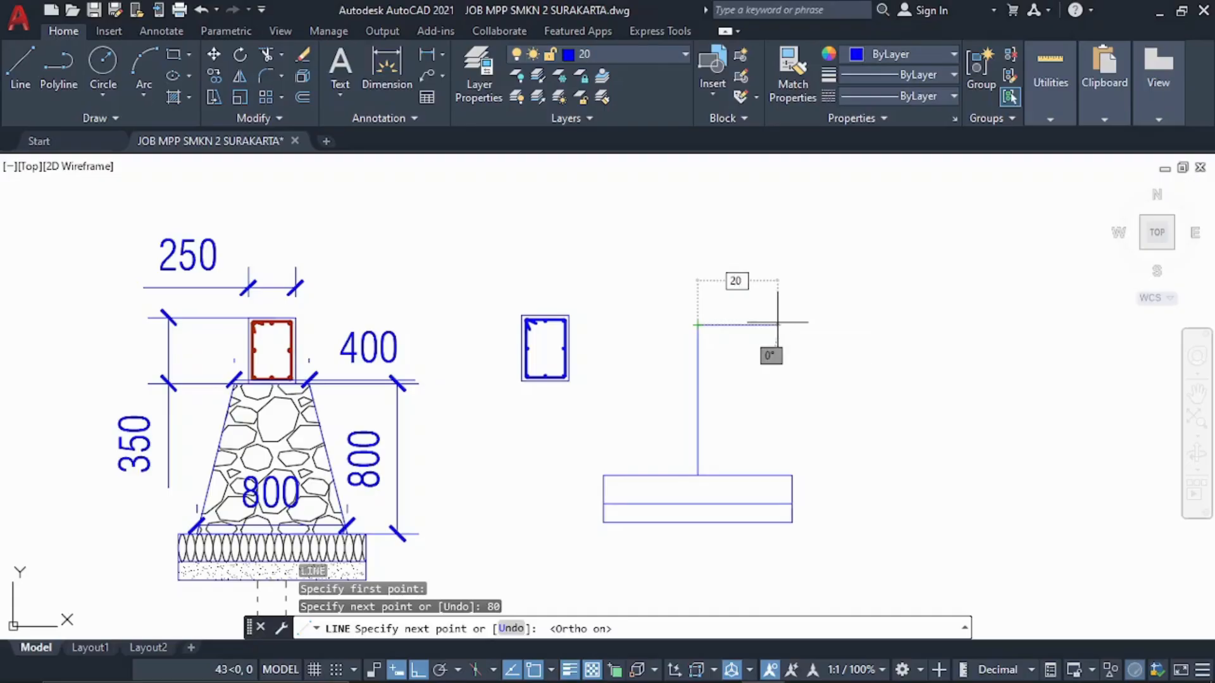
{"action": "key", "text": "Return"}
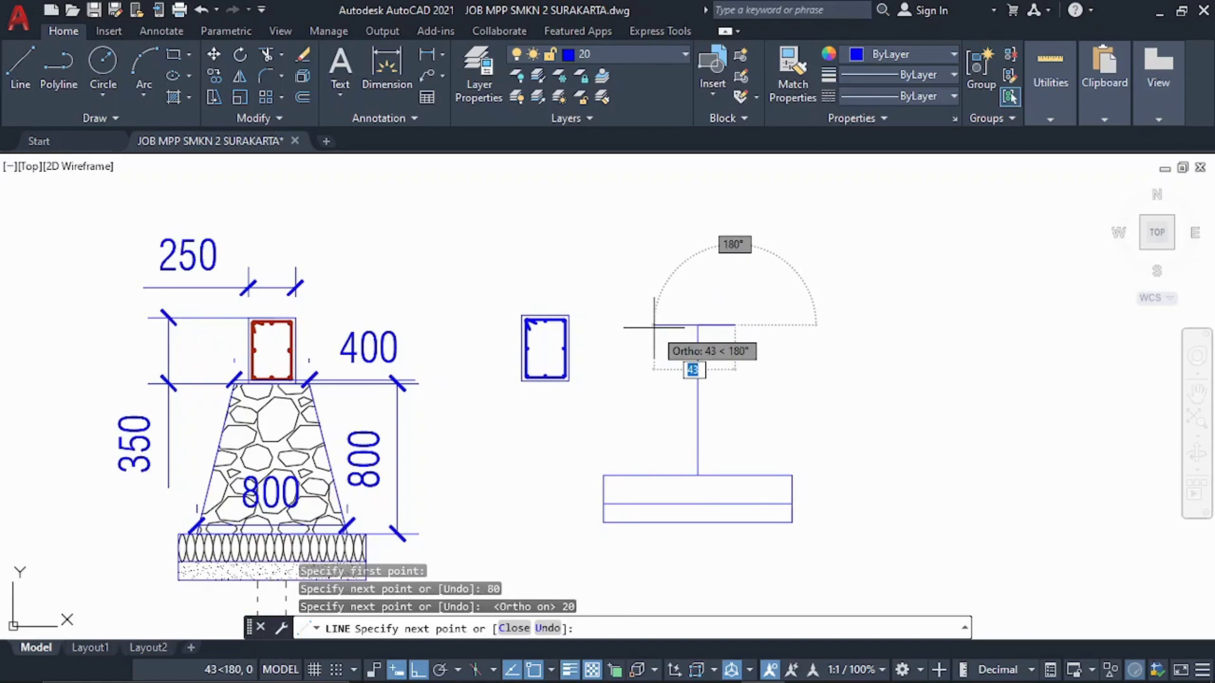
Continue the line 40 to the left to form the foundation's top width and end the line
{"action": "type", "text": "2"}
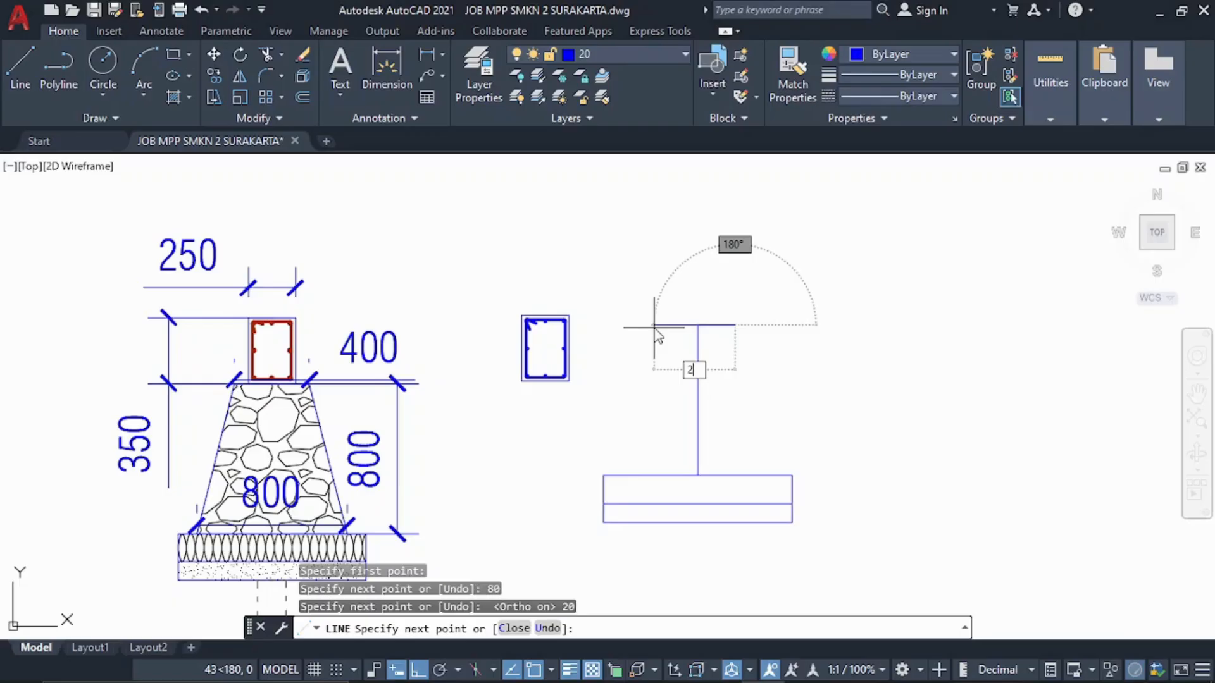
{"action": "key", "text": "Escape"}
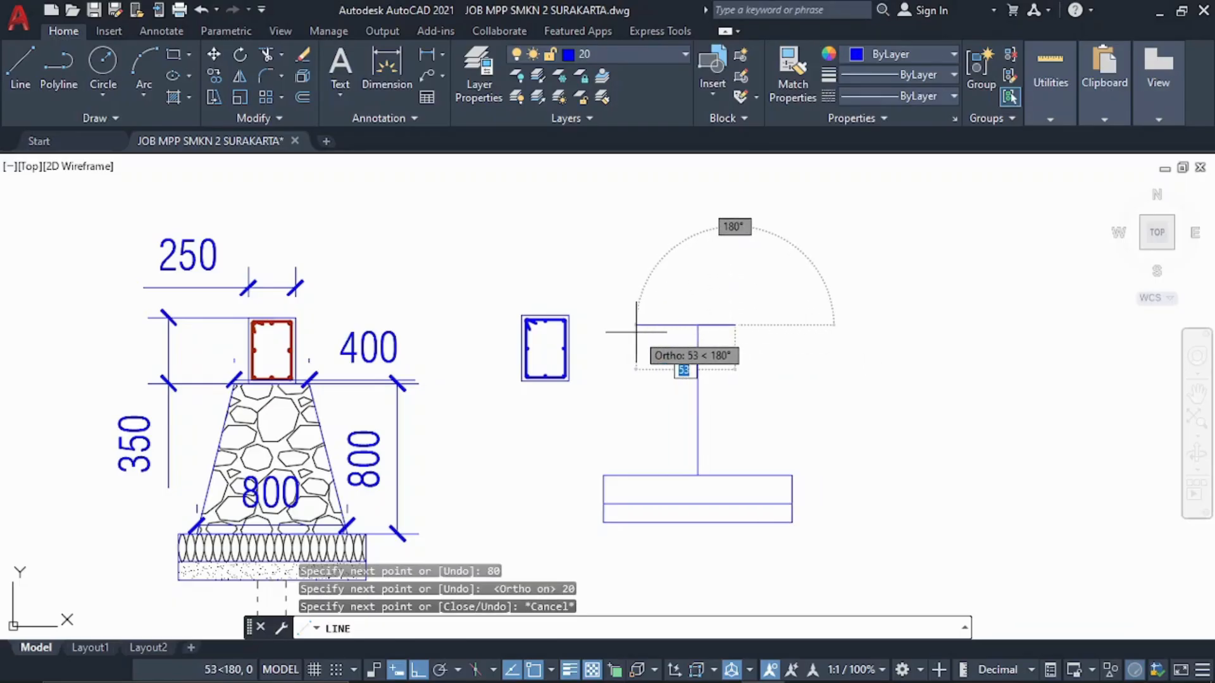
{"action": "type", "text": "40"}
{"action": "key", "text": "Return"}
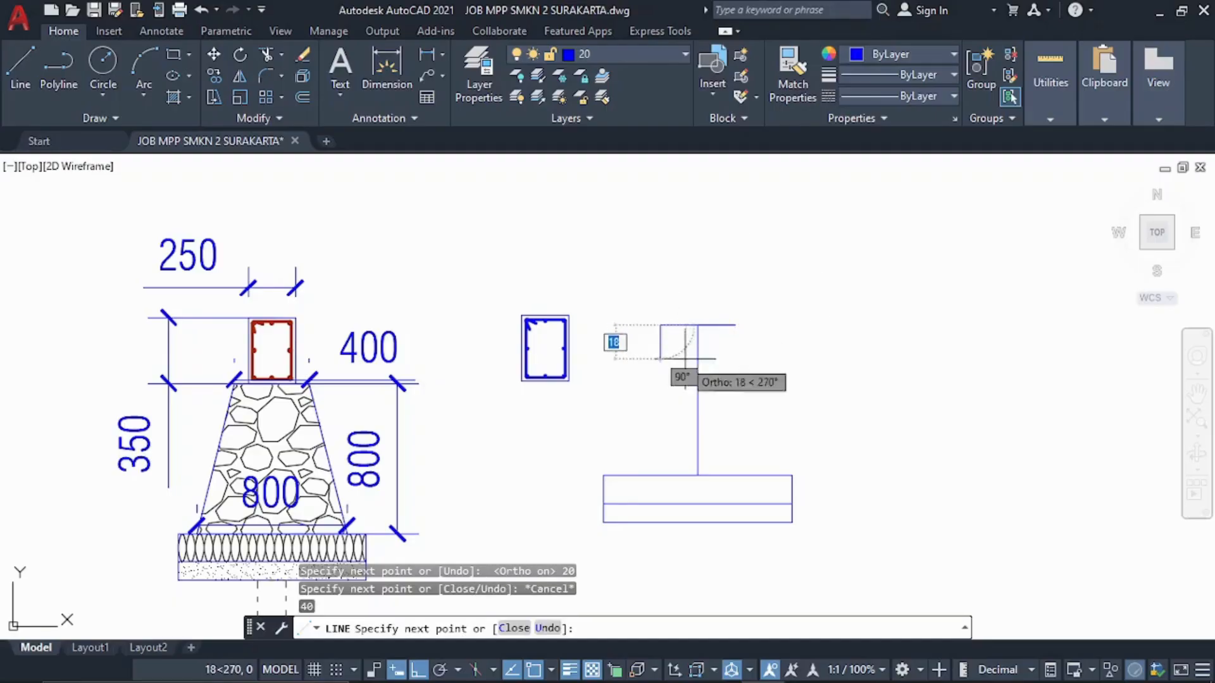
{"action": "key", "text": "Return"}
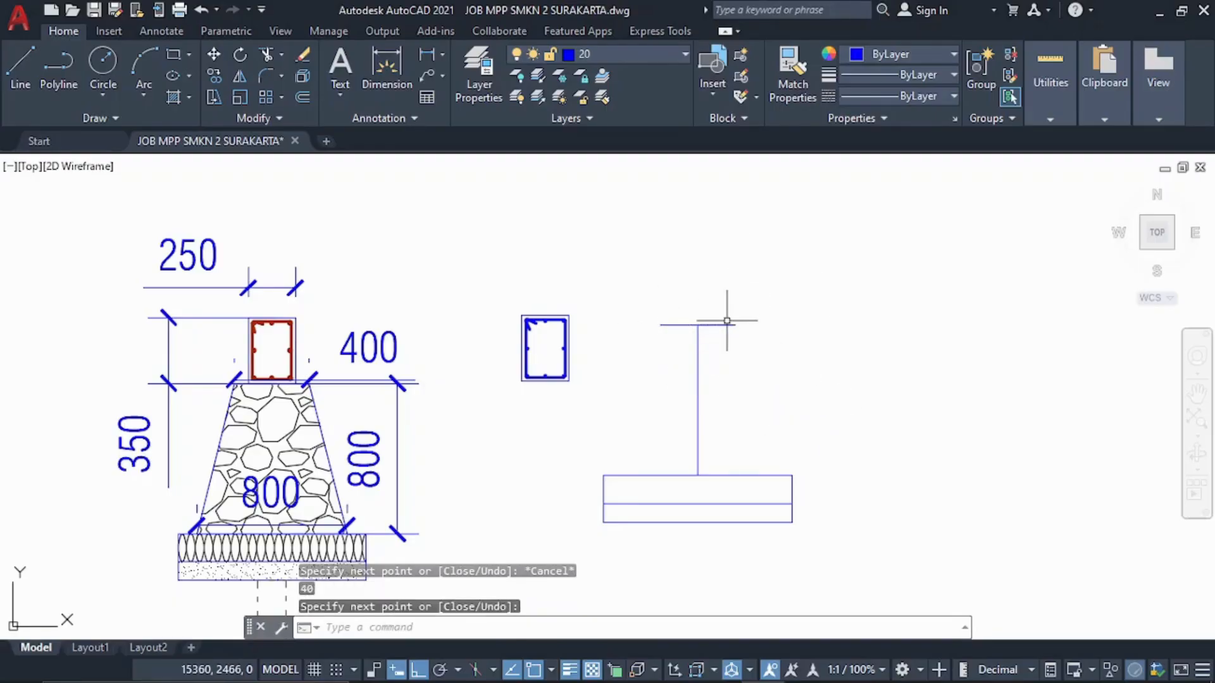
Try to trim the horizontal top line to the right of the vertical centre line
{"action": "scroll", "coordinate": [725, 320], "scroll_direction": "up", "scroll_amount": 4}
{"action": "left_click", "coordinate": [710, 334]}
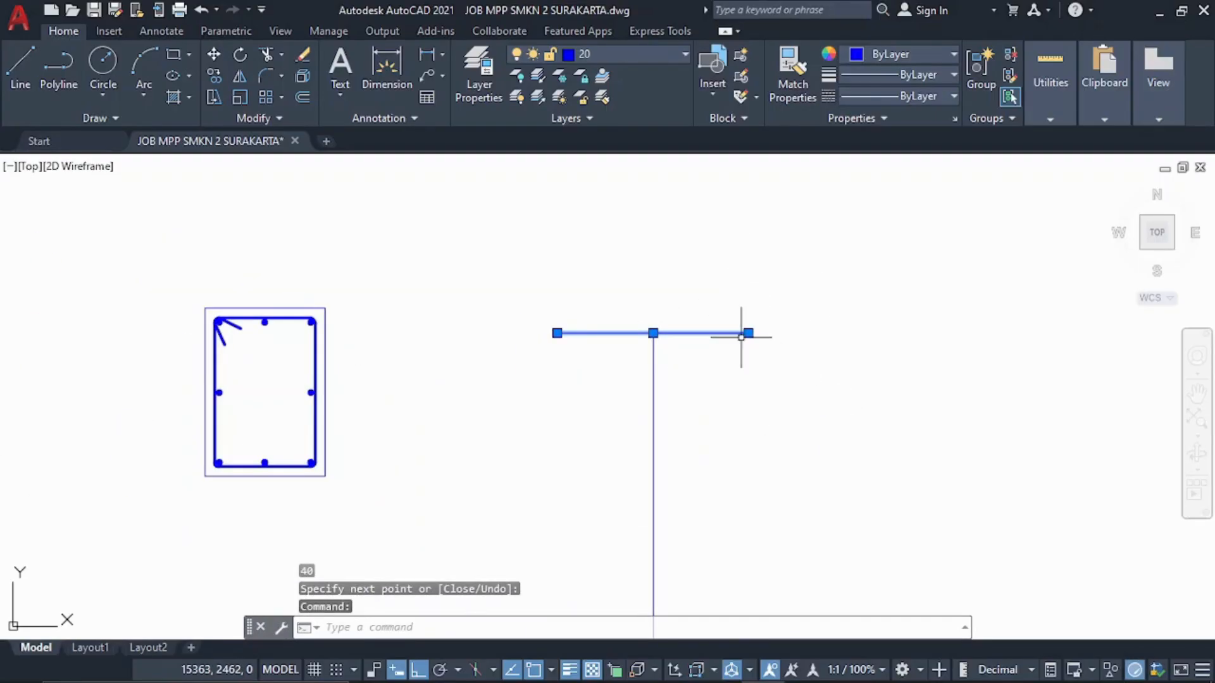
{"action": "key", "text": "Escape"}
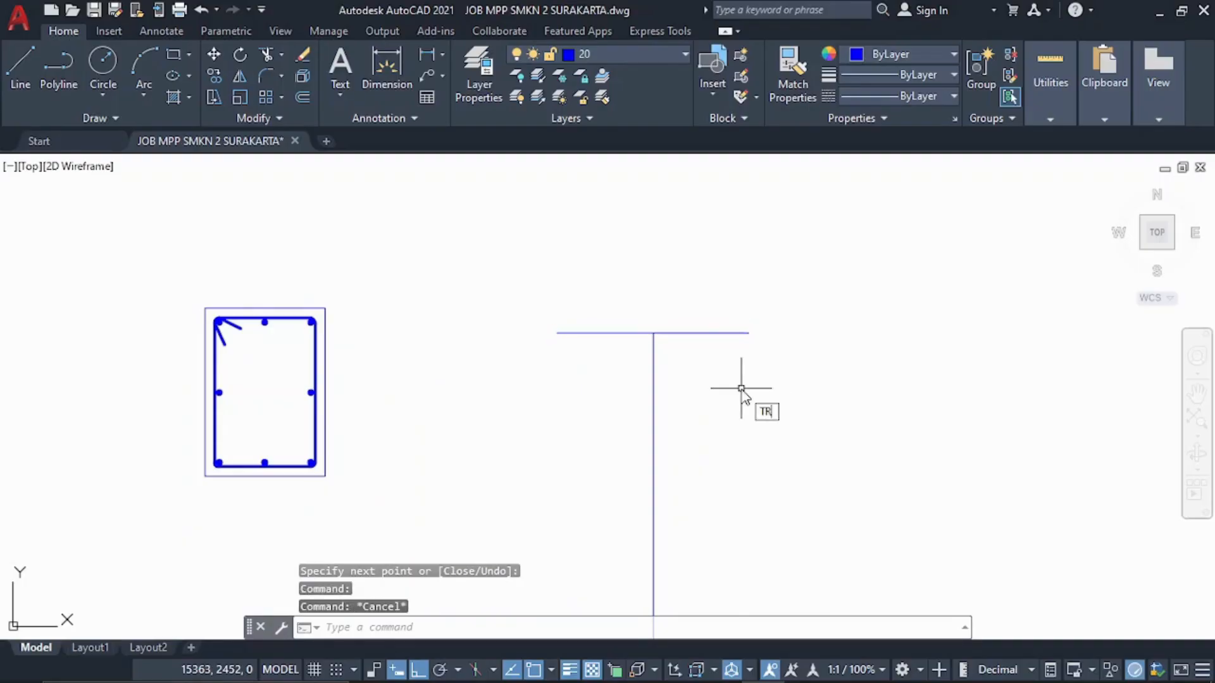
{"action": "key", "text": "Return"}
{"action": "left_click_drag", "start_coordinate": [702, 306], "coordinate": [713, 364]}
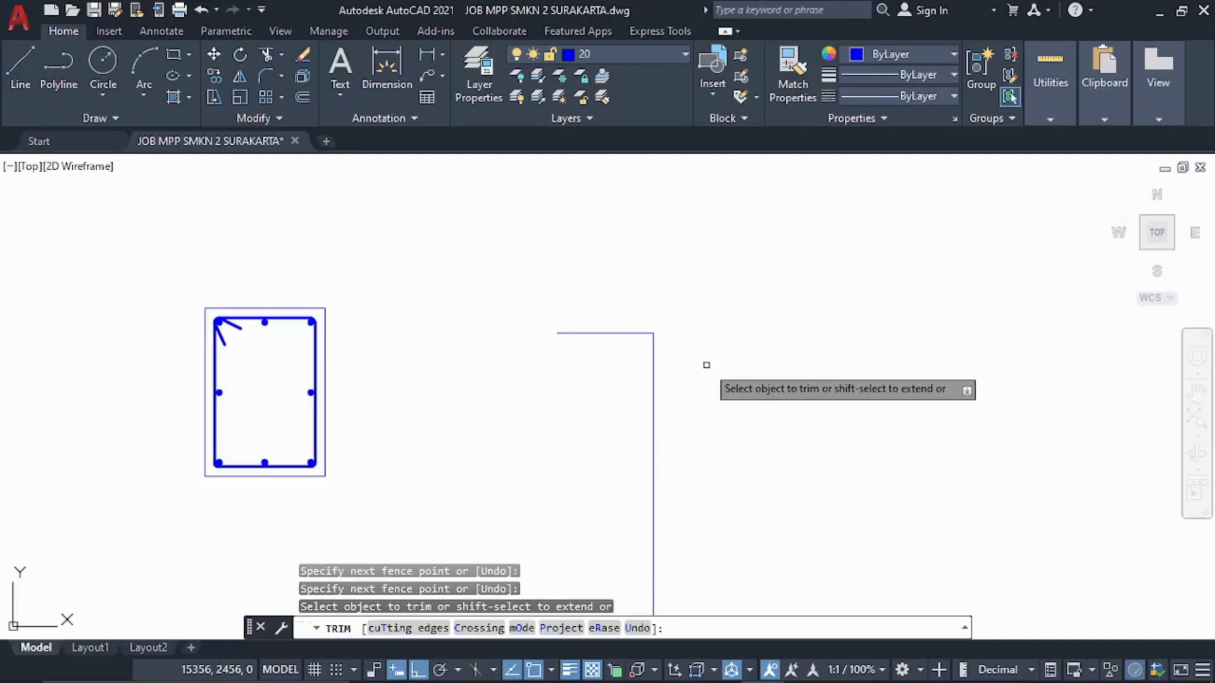
{"action": "key", "text": "ctrl+z"}
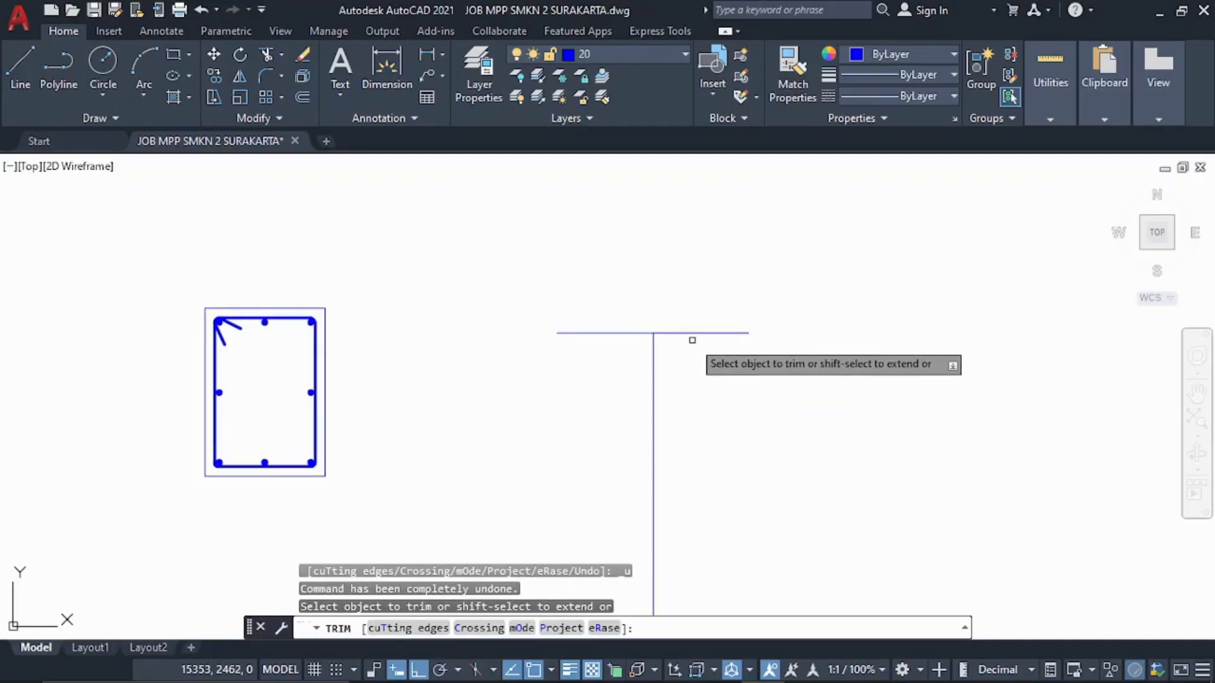
{"action": "key", "text": "Escape"}
{"action": "scroll", "coordinate": [693, 343], "scroll_direction": "down", "scroll_amount": 2}
{"action": "middle_click_drag", "start_coordinate": [708, 434], "coordinate": [695, 383]}
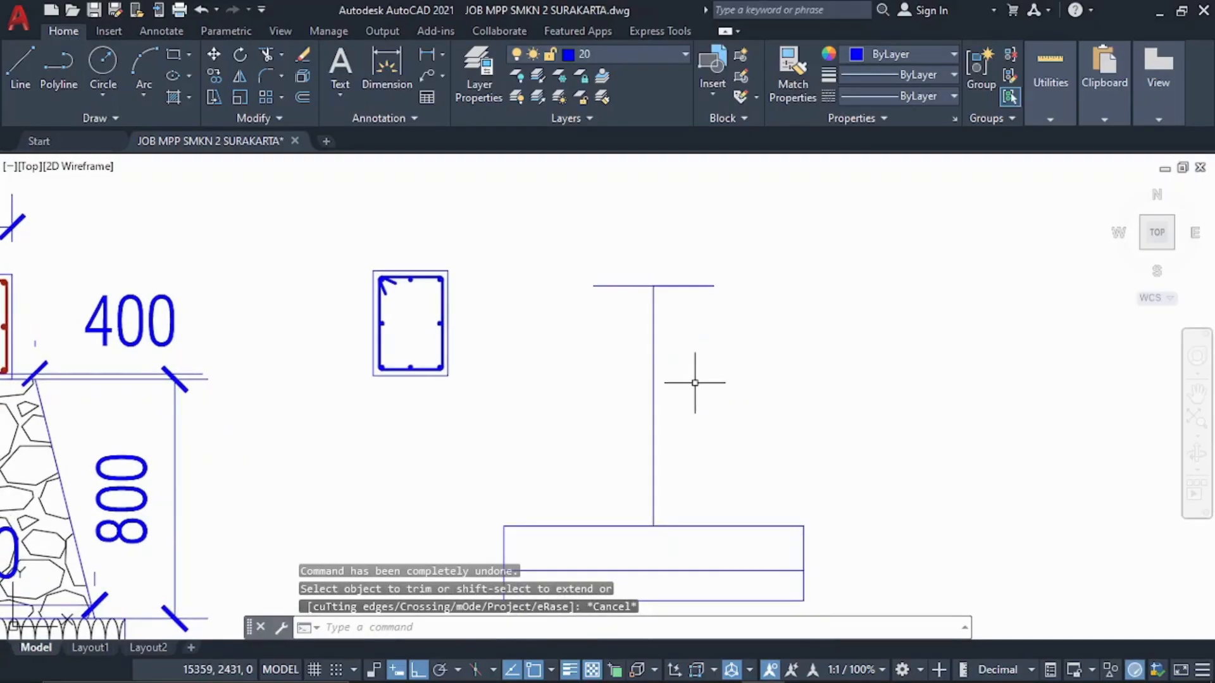
{"action": "scroll", "coordinate": [694, 383], "scroll_direction": "down", "scroll_amount": 2}
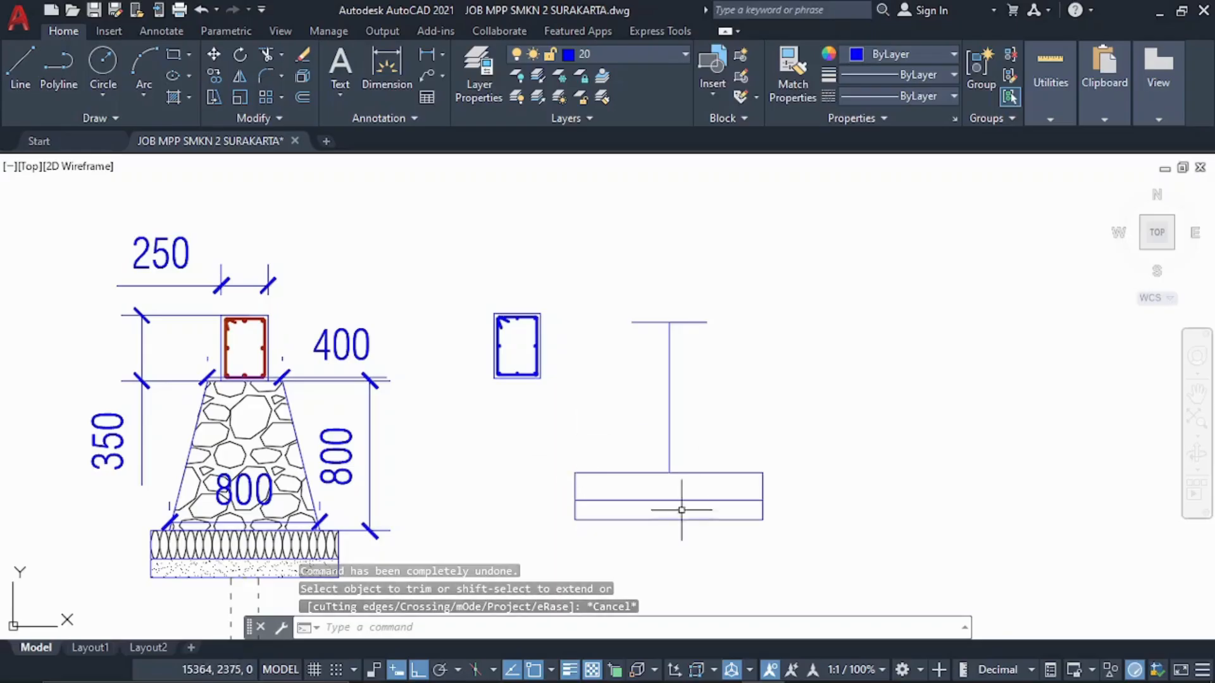
{"action": "scroll", "coordinate": [578, 471], "scroll_direction": "up", "scroll_amount": 2}
{"action": "scroll", "coordinate": [579, 472], "scroll_direction": "down", "scroll_amount": 2}
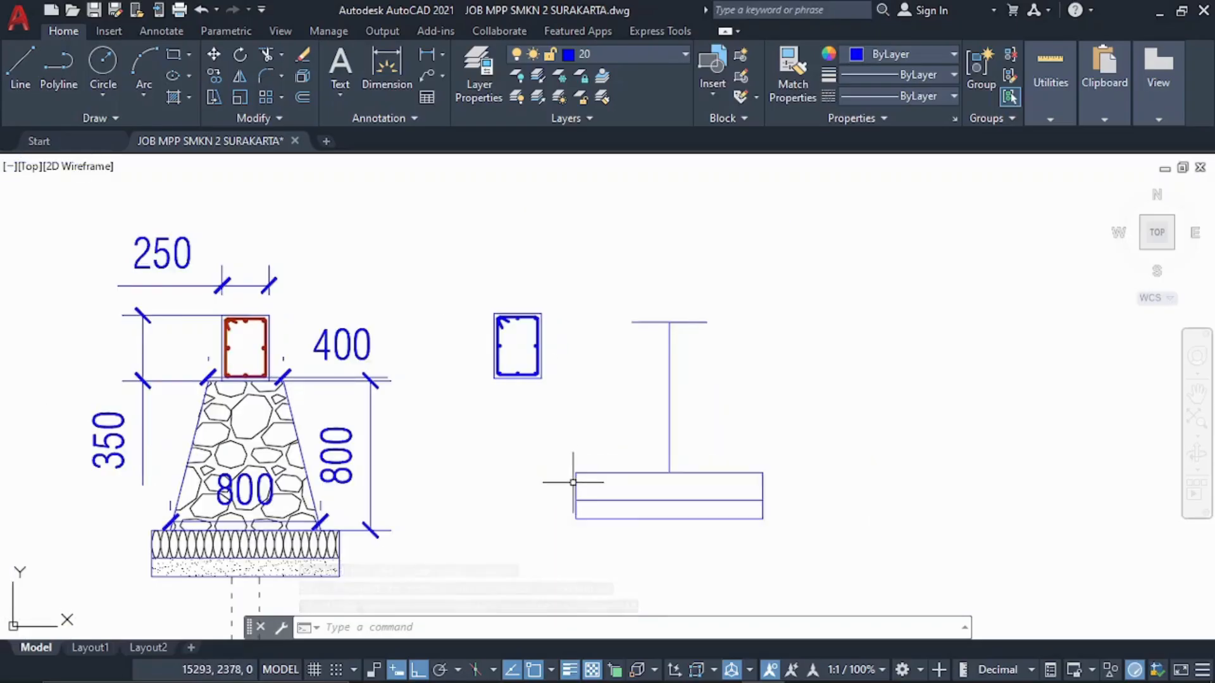
{"action": "scroll", "coordinate": [594, 472], "scroll_direction": "up", "scroll_amount": 2}
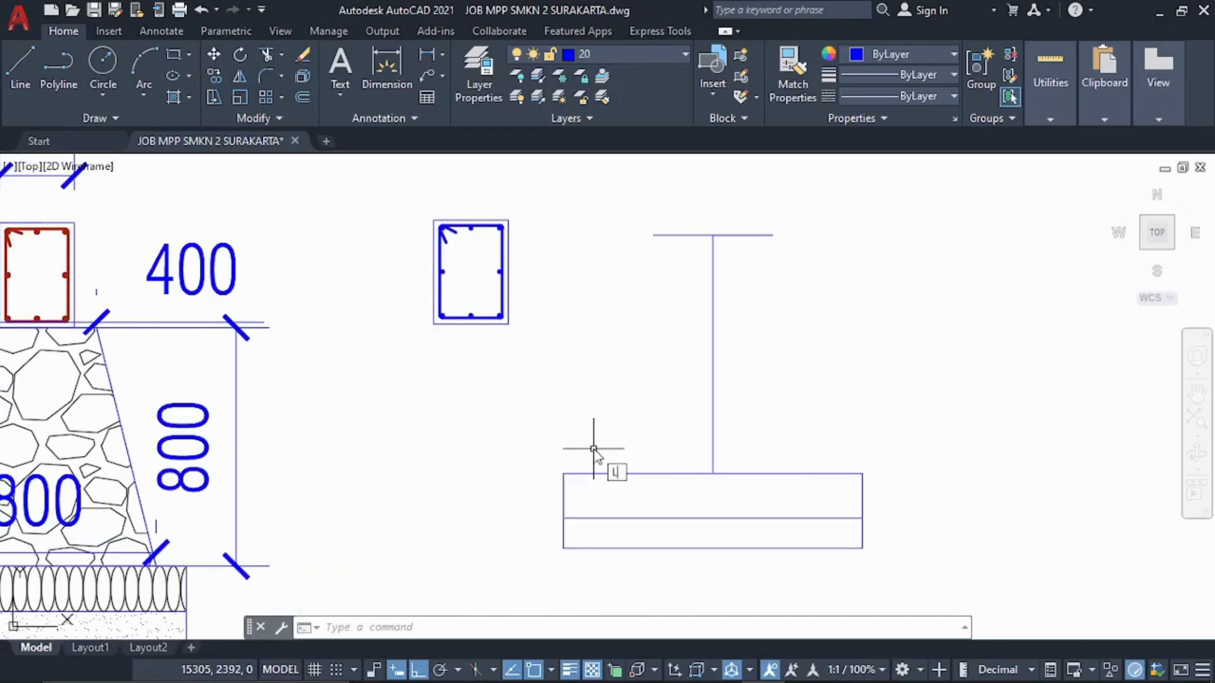
Draw a line from the base's upper-left corner 10 to the right and, with Ortho off, up to the top line's left end
{"action": "key", "text": "Return"}
{"action": "left_click", "coordinate": [563, 473]}
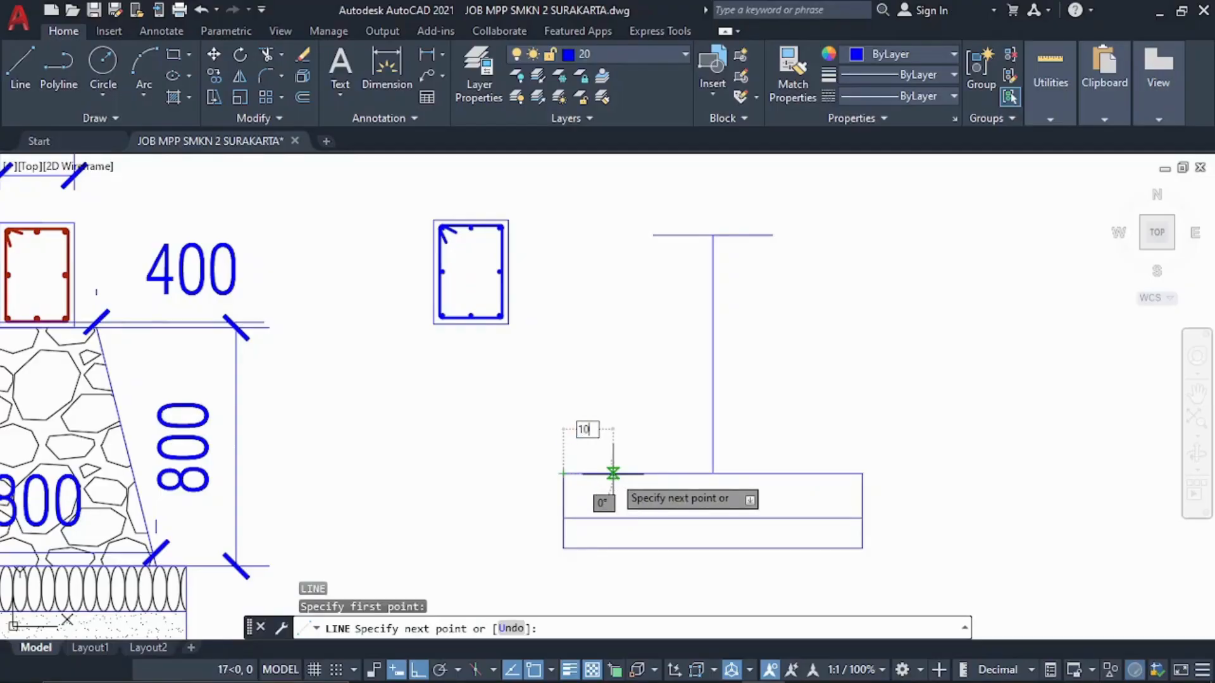
{"action": "type", "text": "10"}
{"action": "key", "text": "Return"}
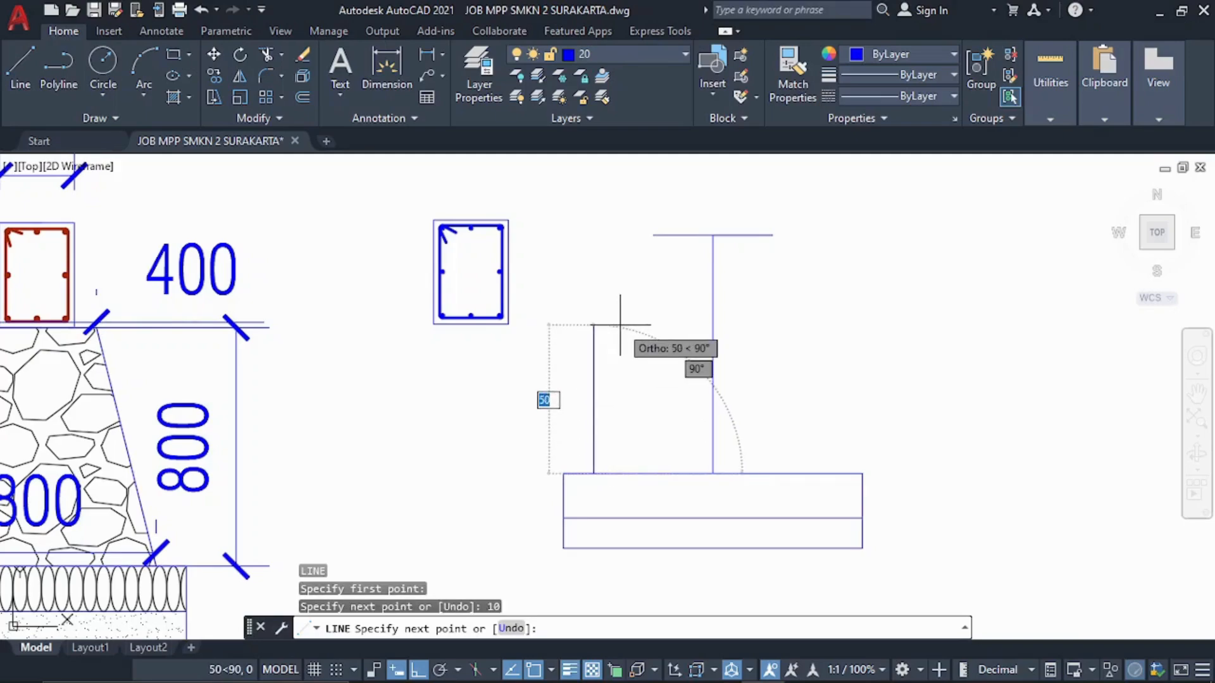
{"action": "key", "text": "F8"}
{"action": "left_click", "coordinate": [653, 235]}
{"action": "key", "text": "Return"}
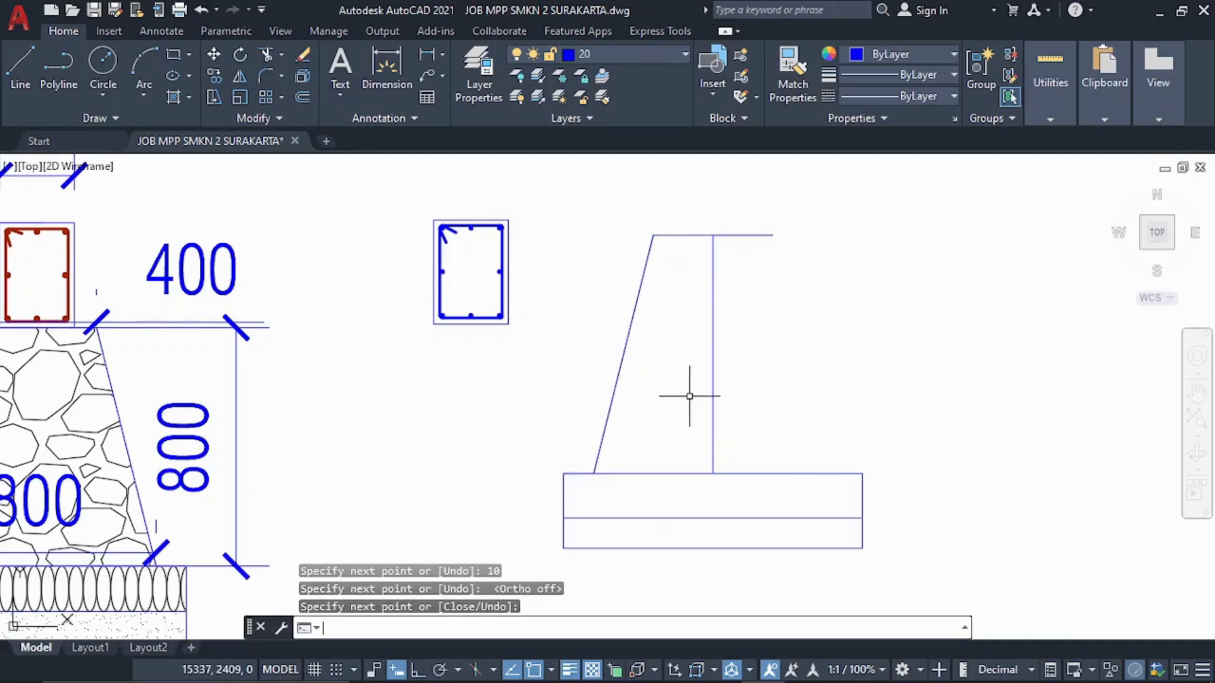
Mirror the slanted side line about the vertical centre line with Ortho on, keeping the source line
{"action": "left_click", "coordinate": [673, 380]}
{"action": "left_click", "coordinate": [572, 360]}
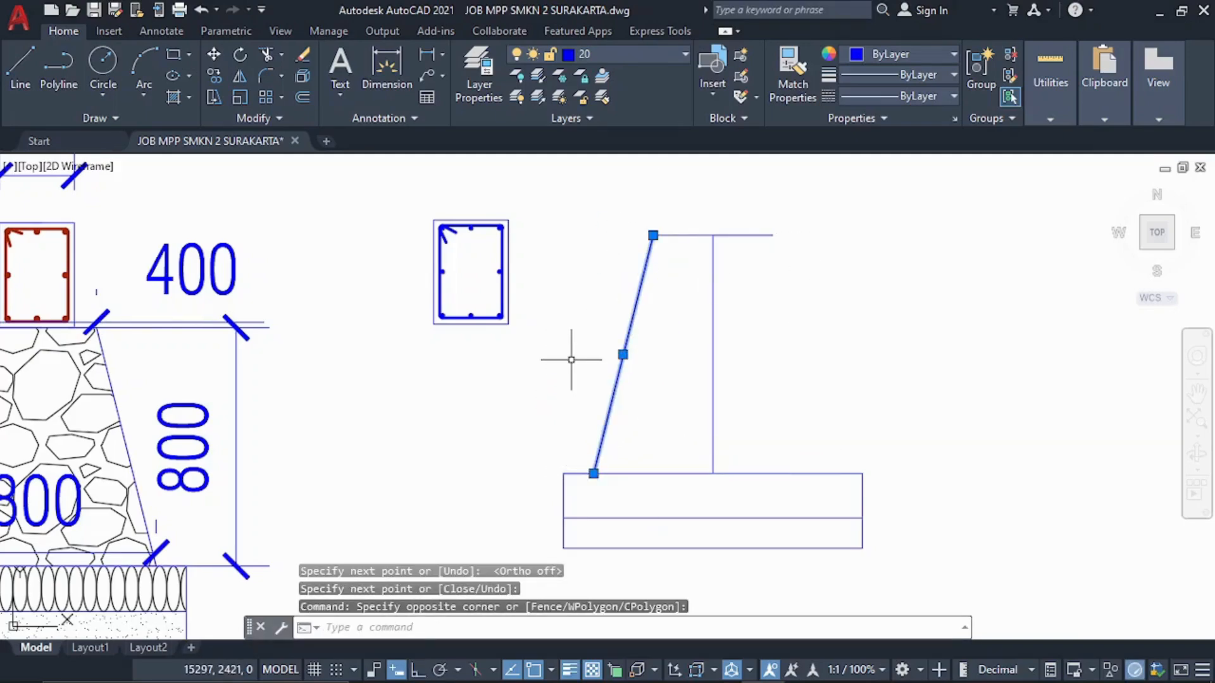
{"action": "type", "text": "MI"}
{"action": "key", "text": "Return"}
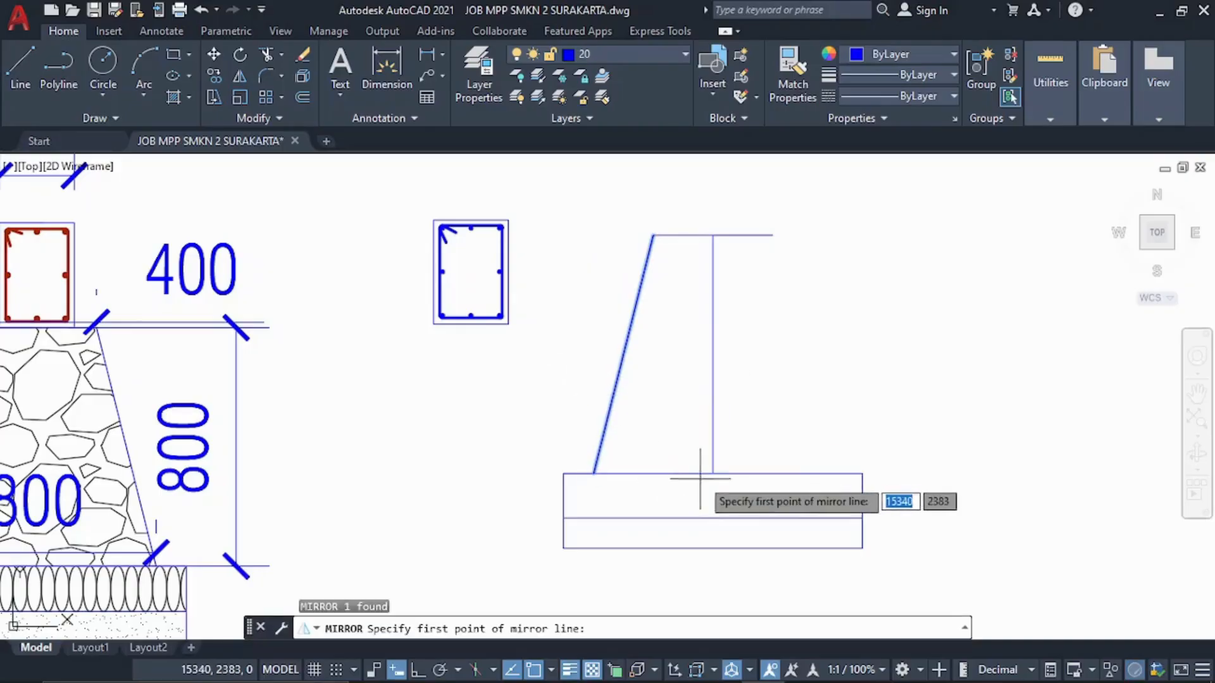
{"action": "left_click", "coordinate": [713, 473]}
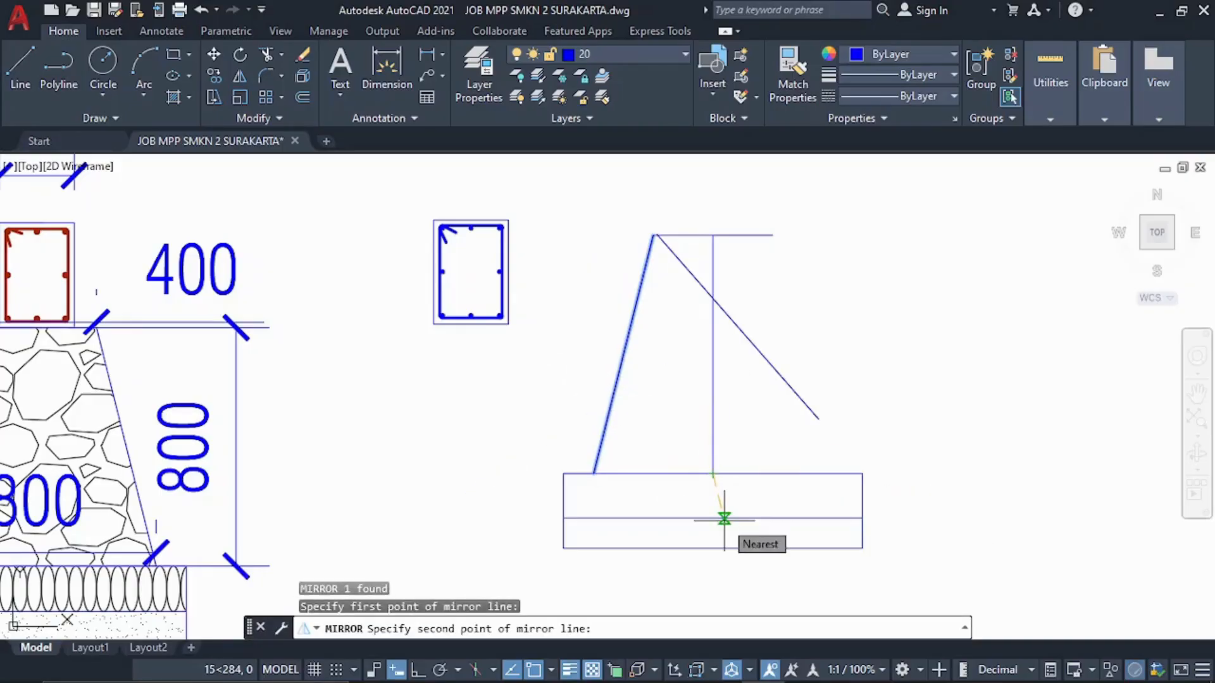
{"action": "key", "text": "F8"}
{"action": "left_click", "coordinate": [725, 564]}
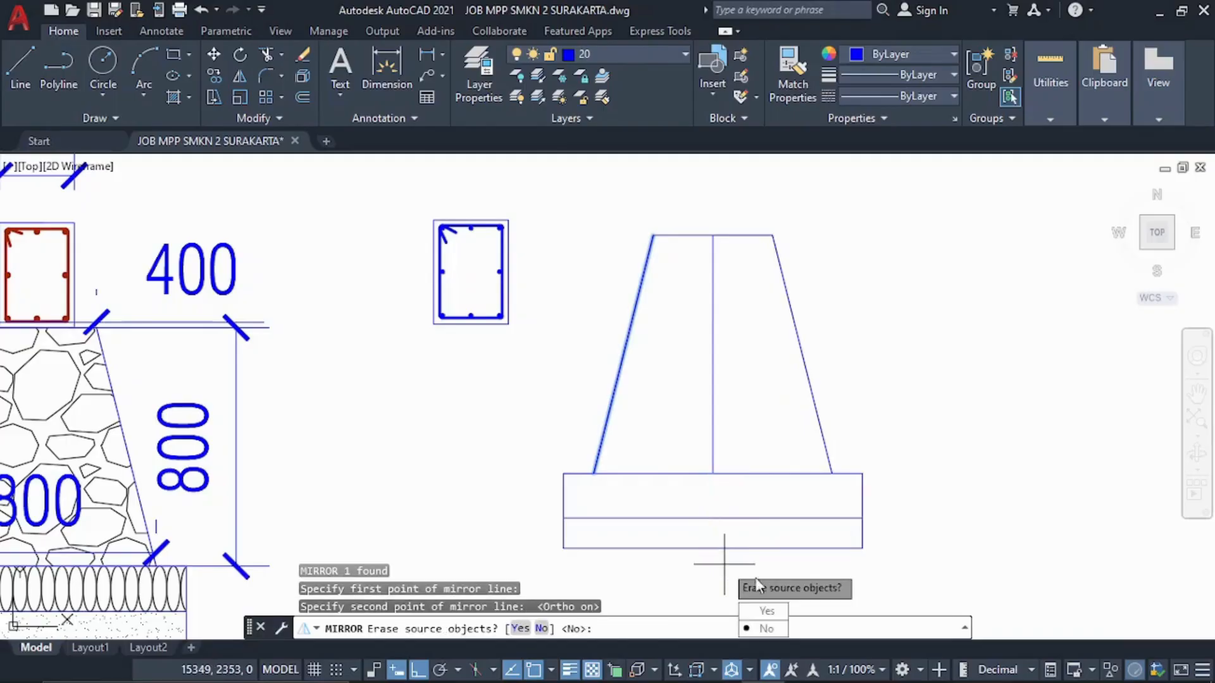
{"action": "left_click", "coordinate": [782, 629]}
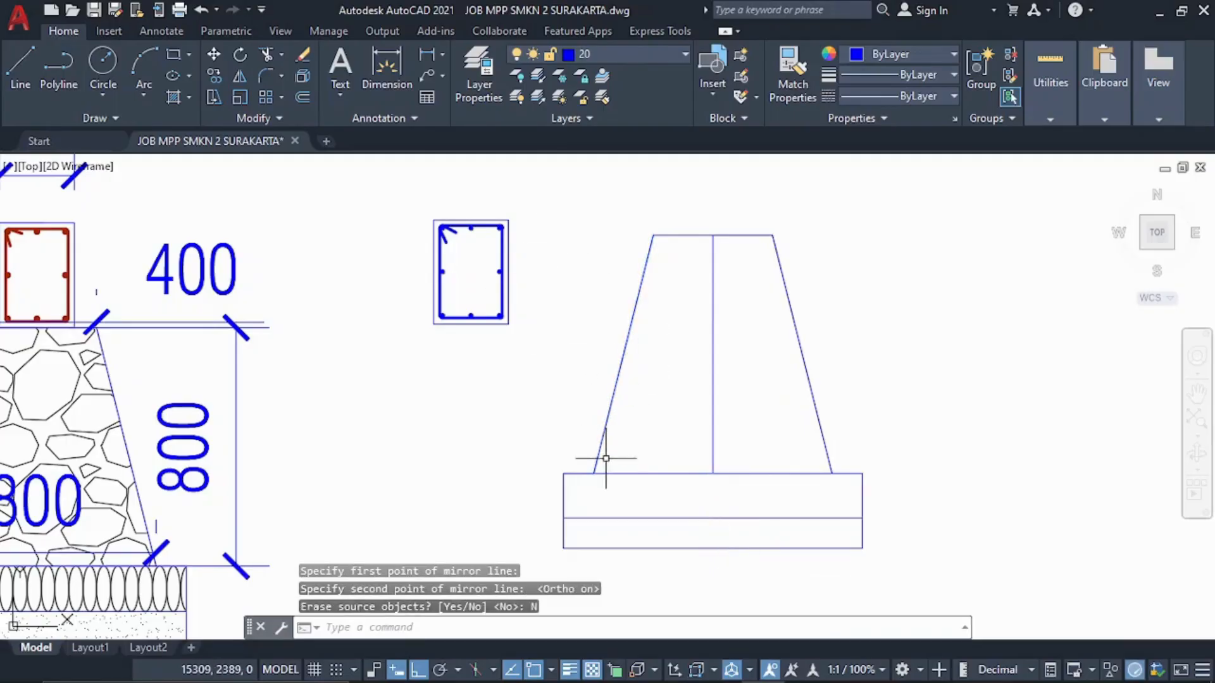
Delete the short 10-long helper line on the base's upper edge and trim away the vertical centre line inside the trapezoid
{"action": "left_click", "coordinate": [580, 472]}
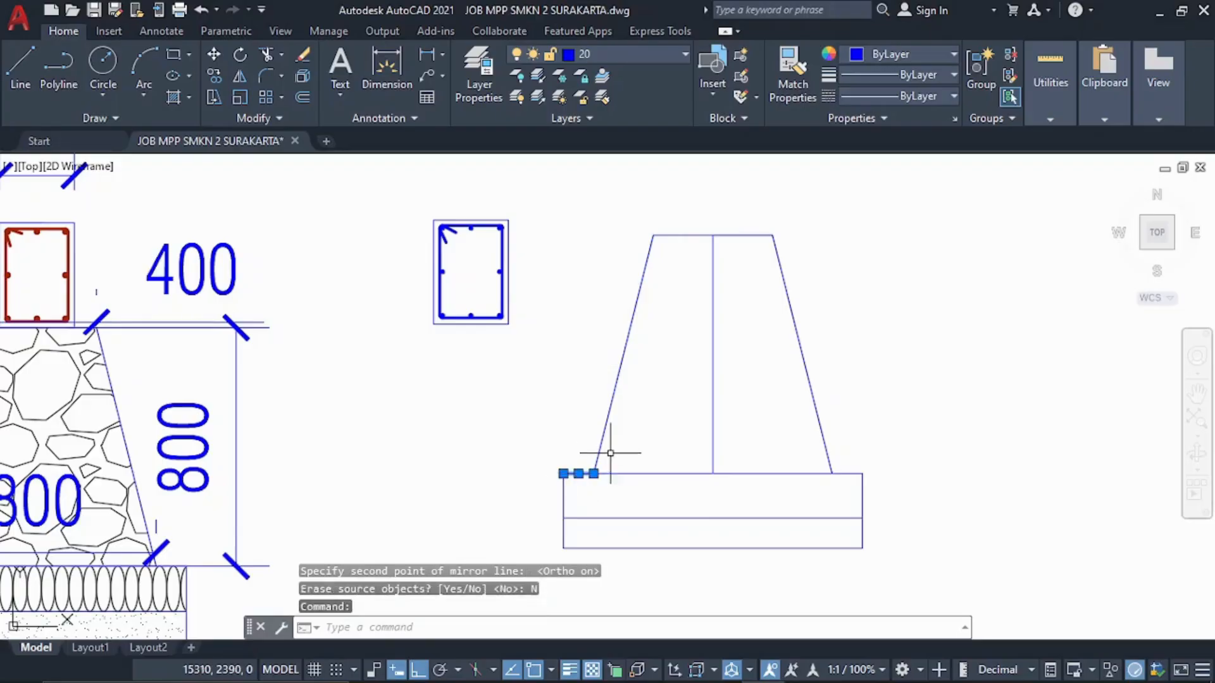
{"action": "key", "text": "Delete"}
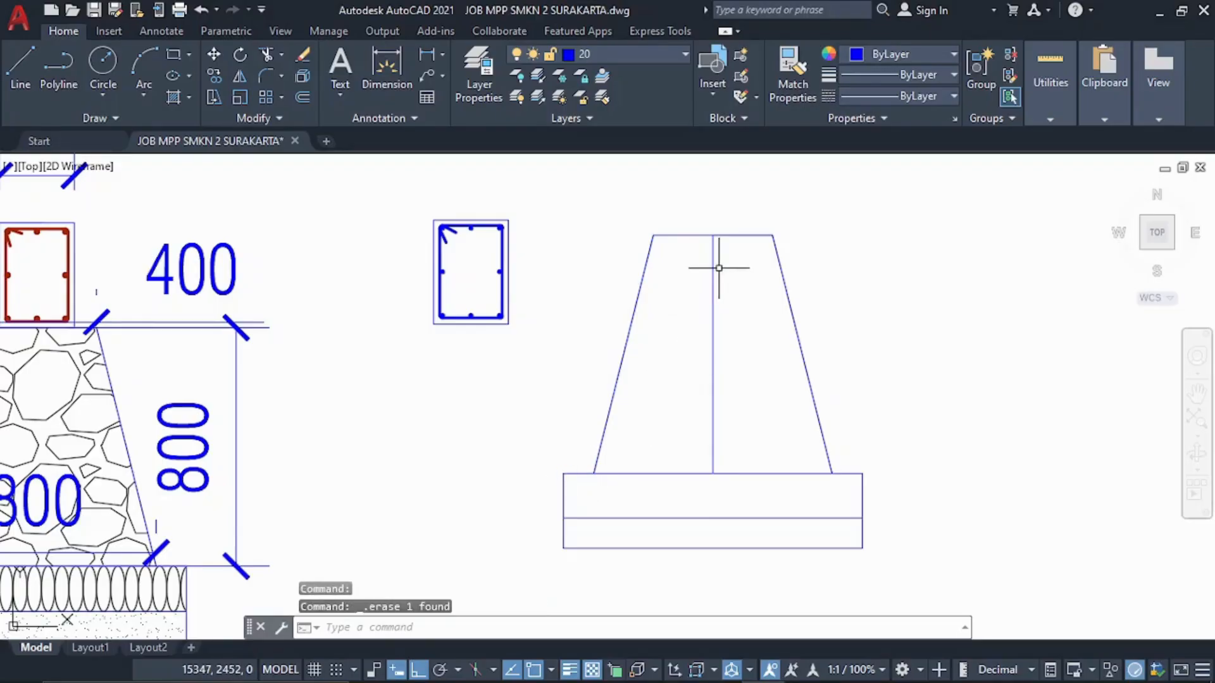
{"action": "key", "text": "Return"}
{"action": "mouse_move", "coordinate": [719, 279]}
{"action": "left_mouse_down"}
{"action": "mouse_move", "coordinate": [694, 301]}
{"action": "mouse_move", "coordinate": [753, 271]}
{"action": "left_mouse_up"}
{"action": "key", "text": "Escape"}
Compare the new outline with the existing foundation detail and the foundations in the POTONGAN A-A section
{"action": "scroll", "coordinate": [624, 325], "scroll_direction": "down", "scroll_amount": 2}
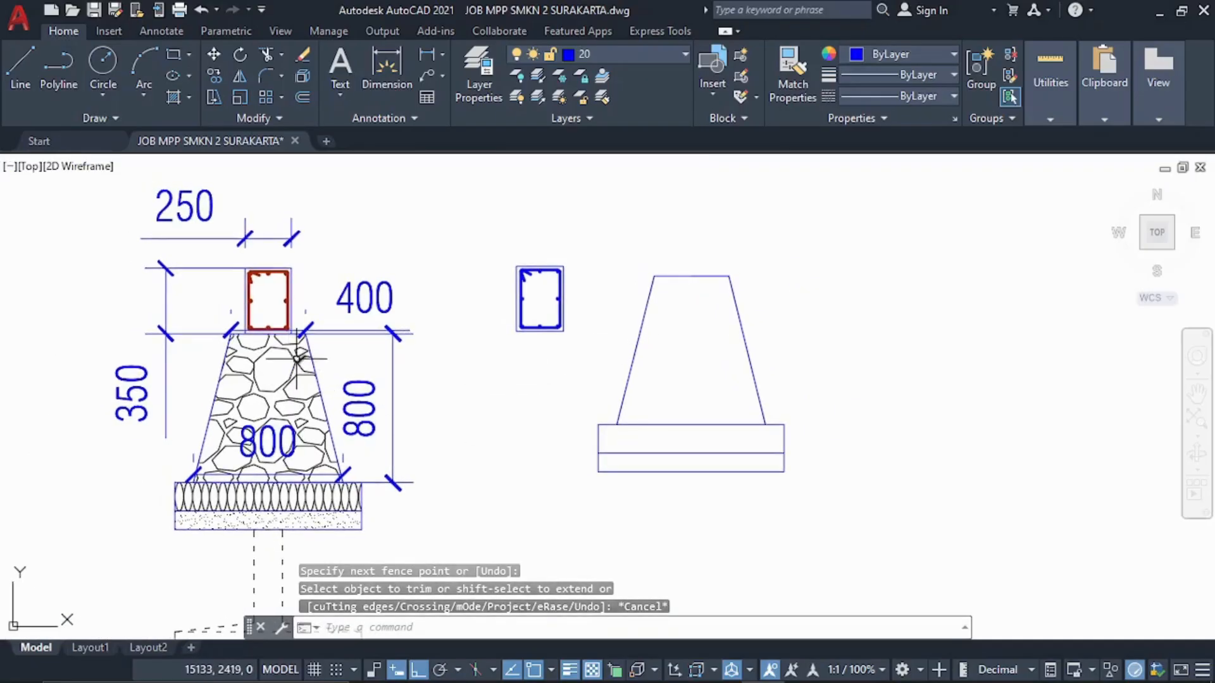
{"action": "scroll", "coordinate": [329, 342], "scroll_direction": "down", "scroll_amount": 3}
{"action": "middle_click_drag", "start_coordinate": [457, 261], "coordinate": [438, 362]}
{"action": "middle_click_drag", "start_coordinate": [640, 244], "coordinate": [442, 444]}
{"action": "scroll", "coordinate": [442, 444], "scroll_direction": "down", "scroll_amount": 2}
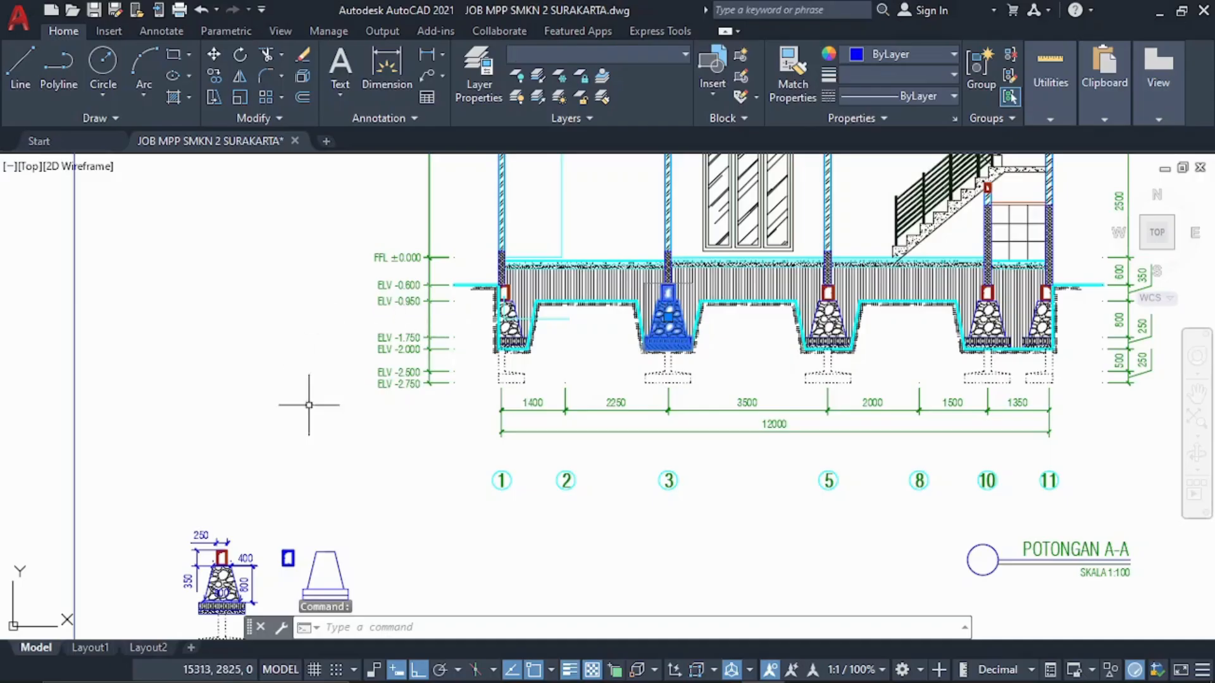
{"action": "key", "text": "Escape"}
{"action": "key", "text": "Escape"}
{"action": "scroll", "coordinate": [496, 480], "scroll_direction": "down", "scroll_amount": 2}
{"action": "scroll", "coordinate": [389, 430], "scroll_direction": "up", "scroll_amount": 5}
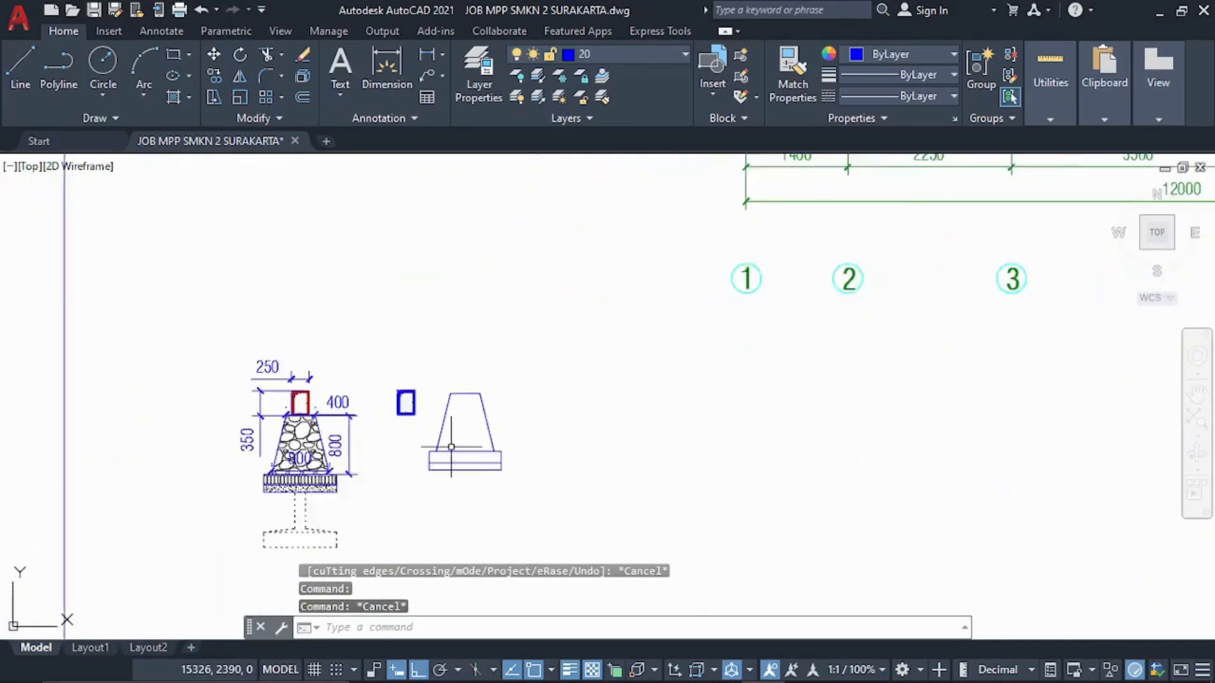
{"action": "middle_click_drag", "start_coordinate": [523, 520], "coordinate": [552, 413]}
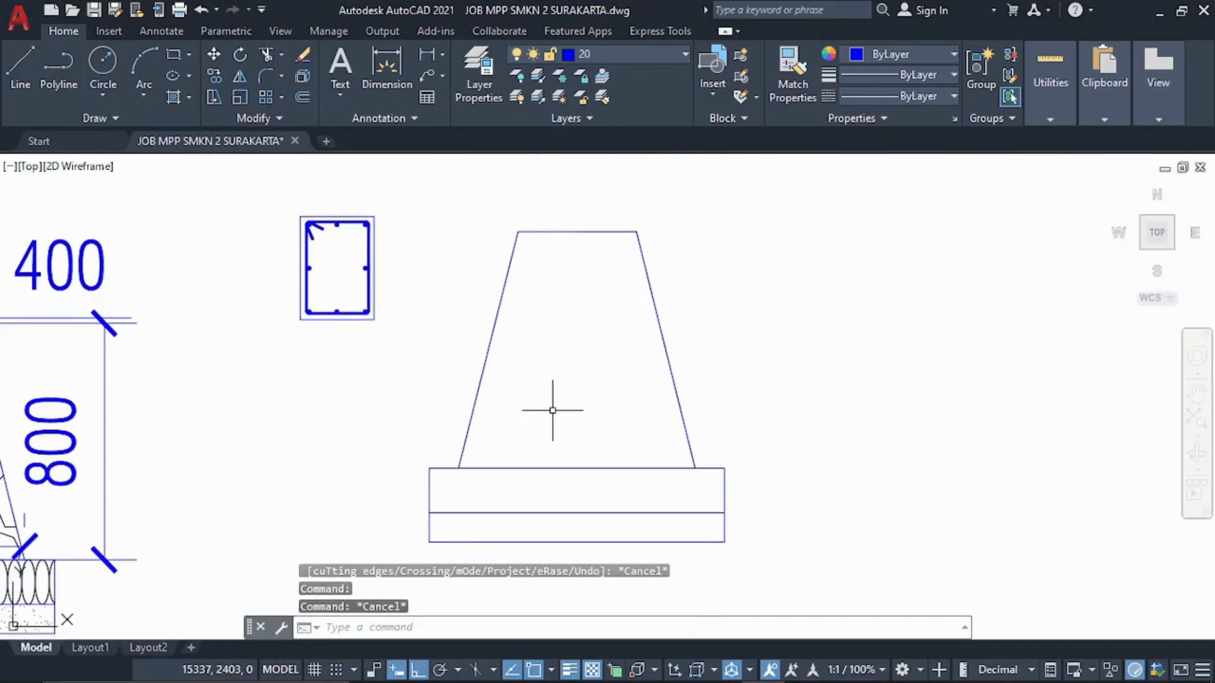
Hatch the inside of the trapezoid with the GRAVEL pattern and finish the hatch
{"action": "left_click", "coordinate": [634, 451]}
{"action": "left_click", "coordinate": [407, 102]}
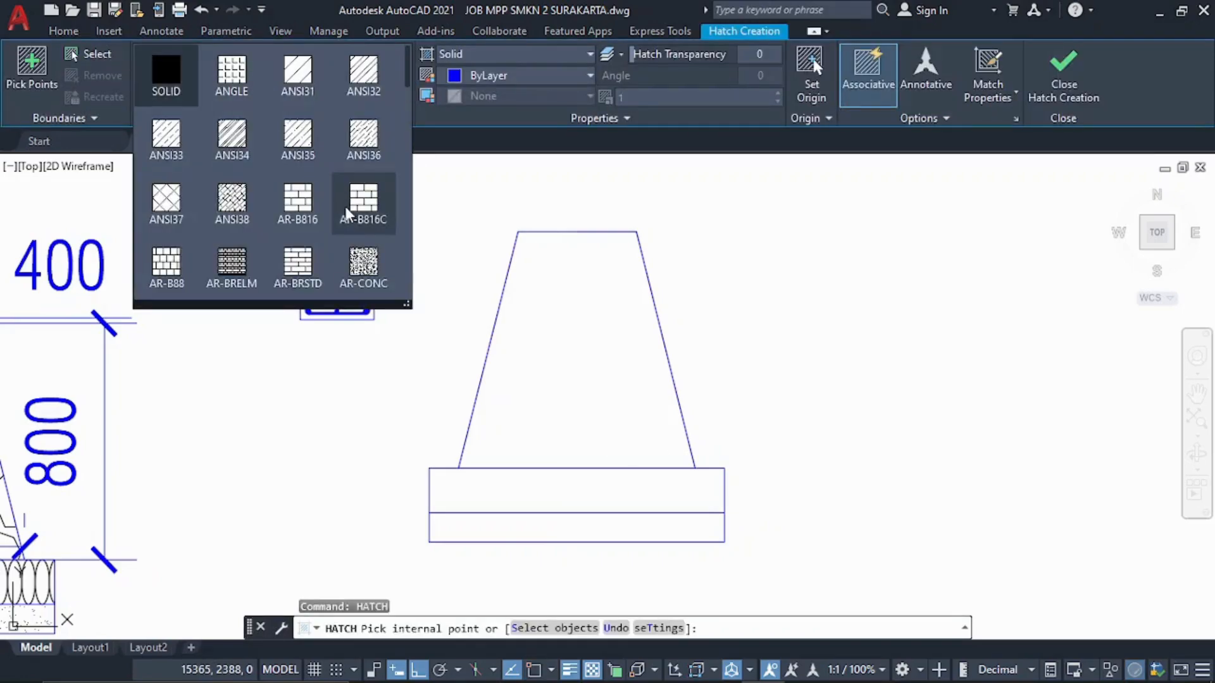
{"action": "scroll", "coordinate": [347, 211], "scroll_direction": "down", "scroll_amount": 8}
{"action": "scroll", "coordinate": [347, 211], "scroll_direction": "down", "scroll_amount": 2}
{"action": "left_click", "coordinate": [187, 149]}
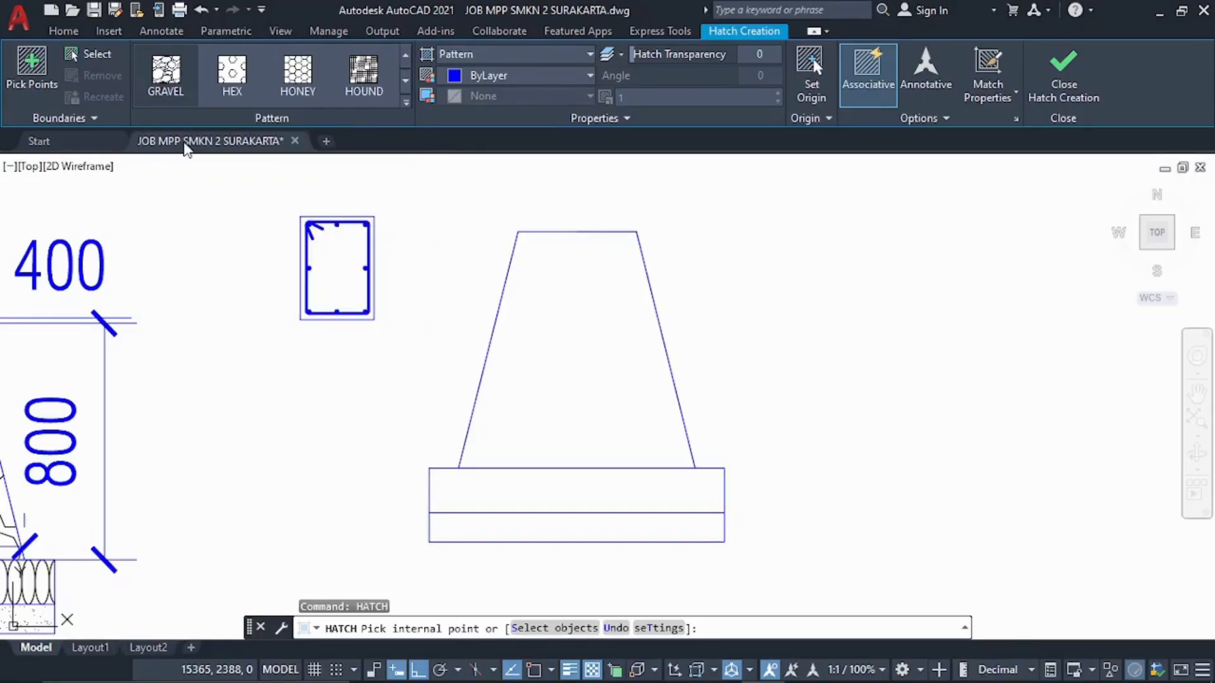
{"action": "left_click", "coordinate": [637, 388]}
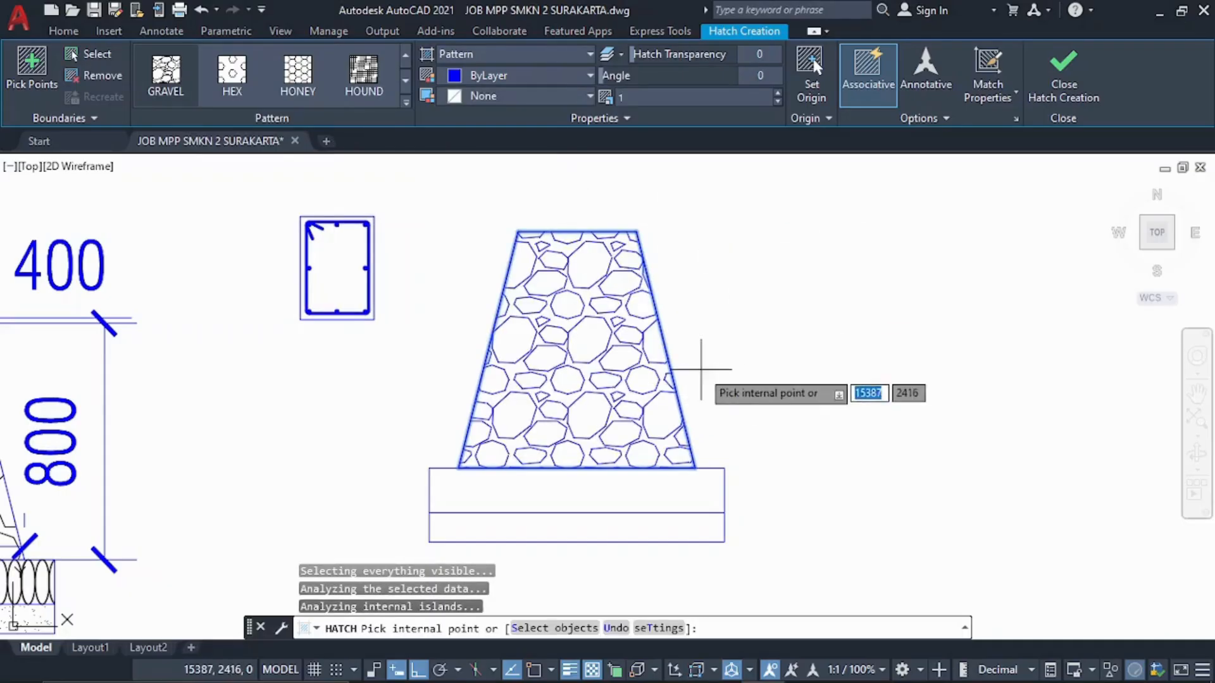
{"action": "left_click", "coordinate": [1082, 85]}
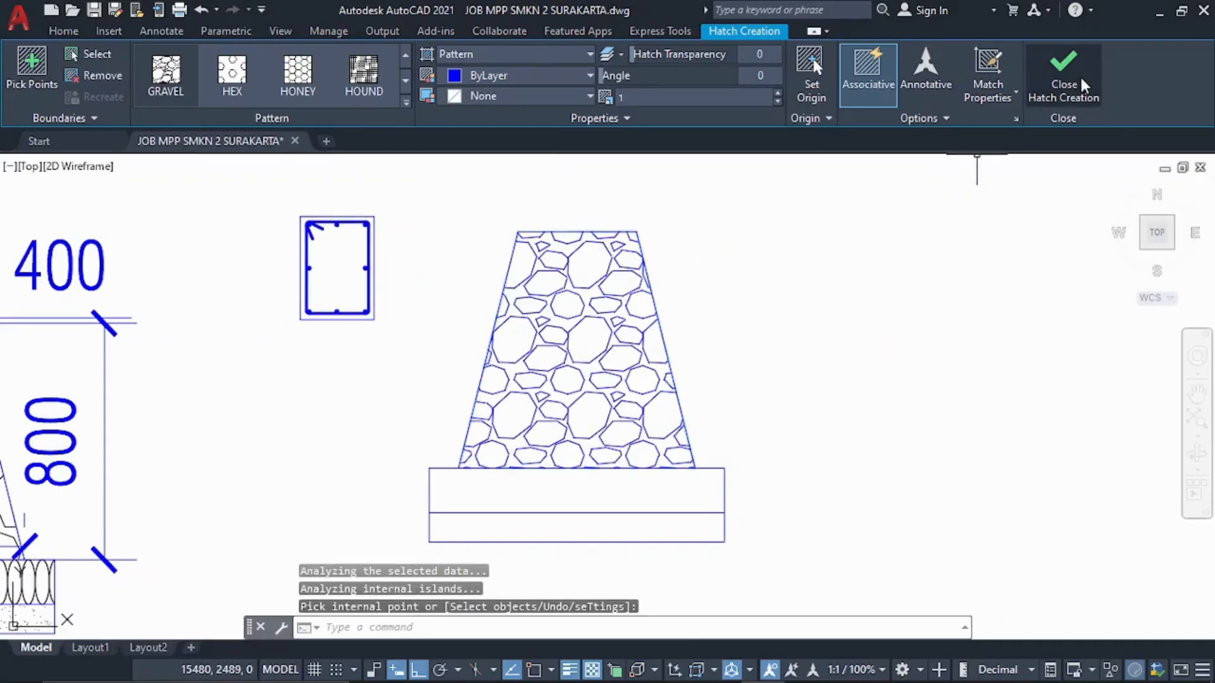
{"action": "middle_click_drag", "start_coordinate": [574, 415], "coordinate": [663, 333]}
{"action": "scroll", "coordinate": [310, 386], "scroll_direction": "down", "scroll_amount": 2}
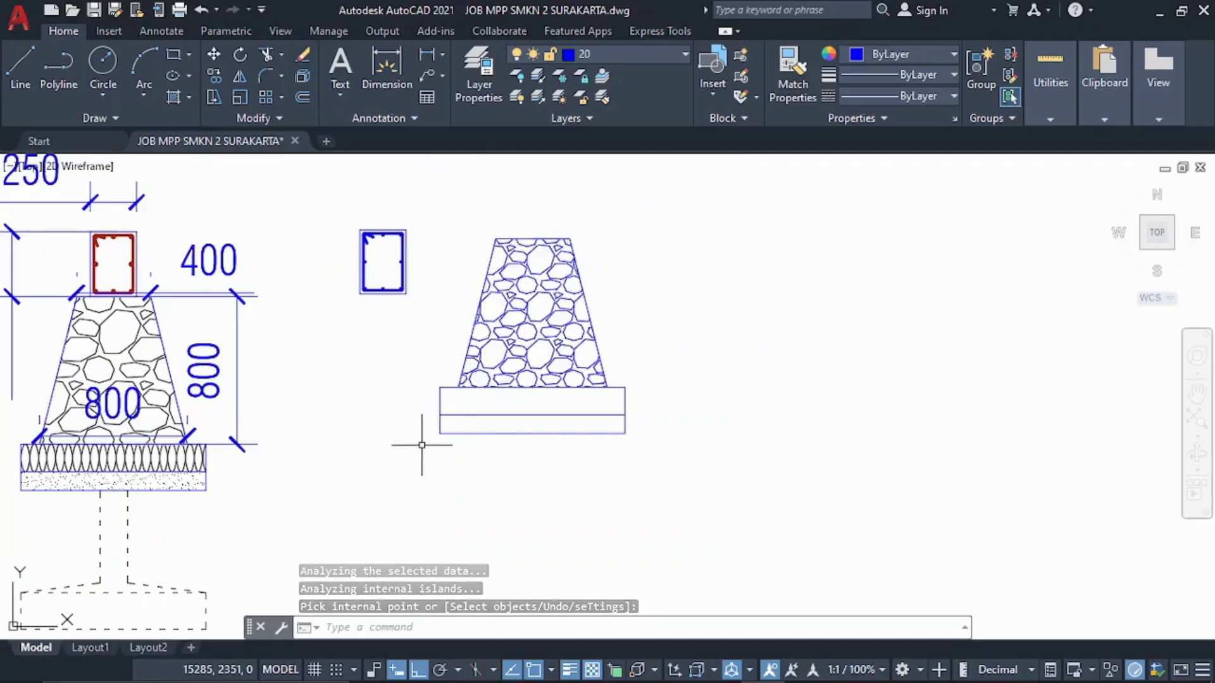
{"action": "scroll", "coordinate": [424, 442], "scroll_direction": "up", "scroll_amount": 4}
{"action": "middle_click_drag", "start_coordinate": [571, 342], "coordinate": [523, 388]}
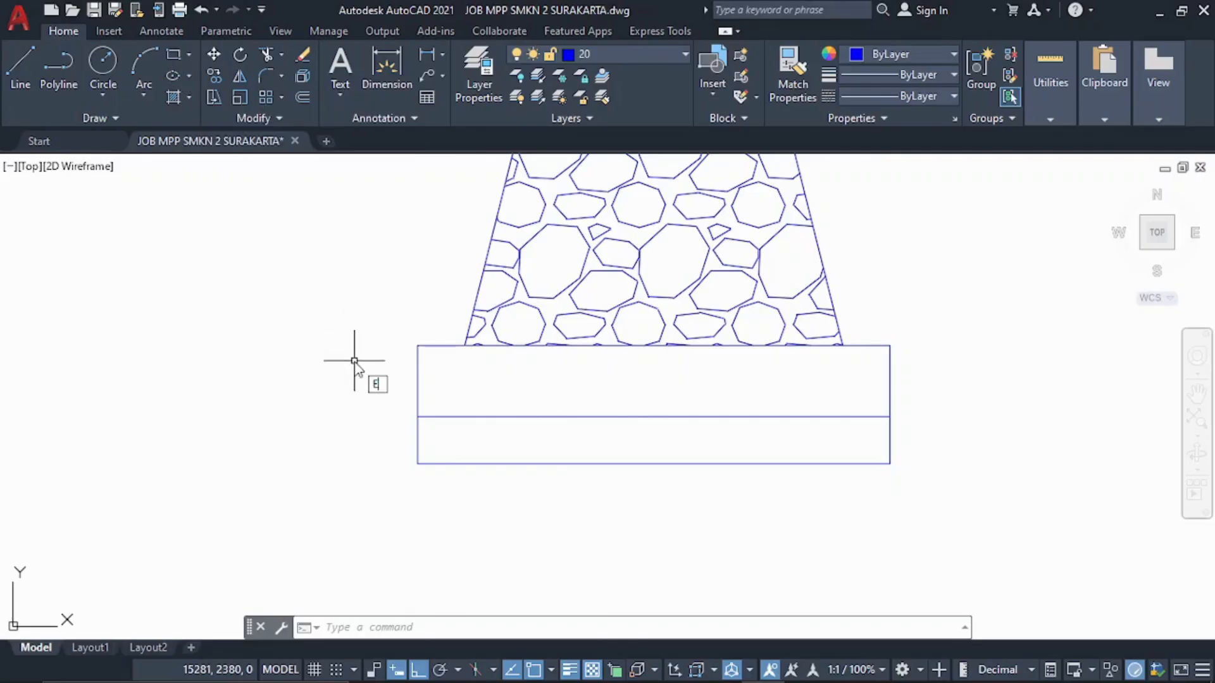
{"action": "type", "text": "l"}
{"action": "key", "text": "Return"}
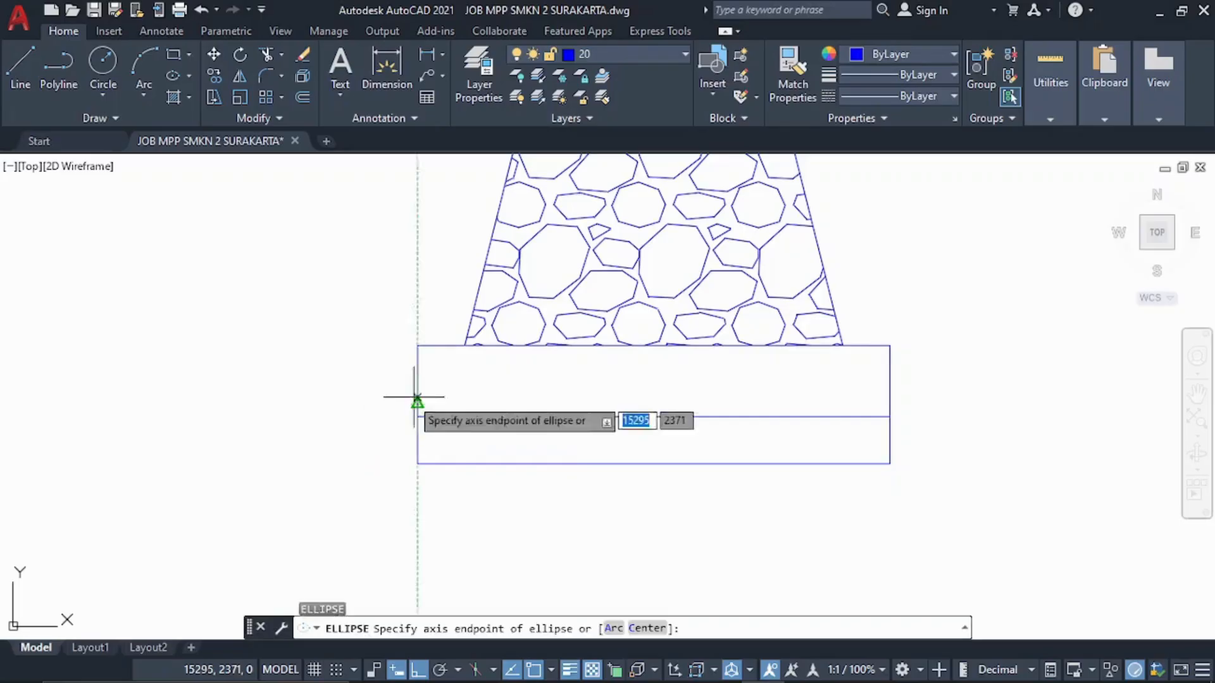
{"action": "scroll", "coordinate": [411, 373], "scroll_direction": "up", "scroll_amount": 3}
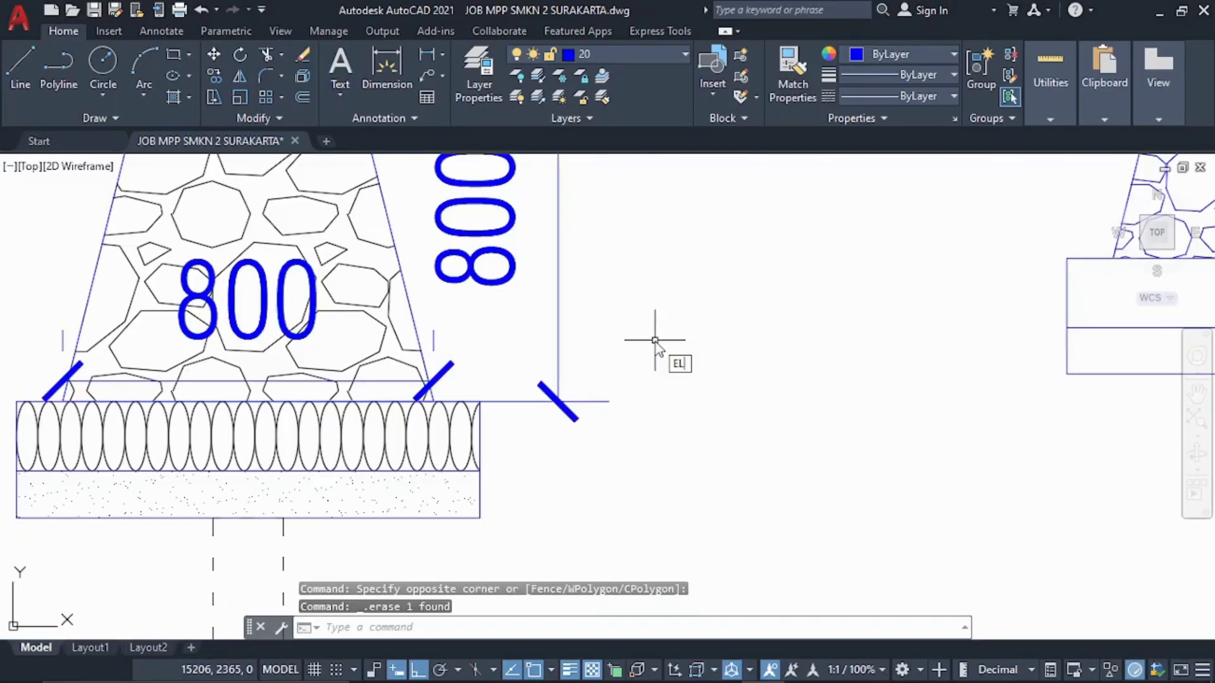
Draw a vertical ellipse in the free space between the two details, with a 15 long axis and a 2.5 distance to the other axis
{"action": "key", "text": "Return"}
{"action": "left_click", "coordinate": [758, 327]}
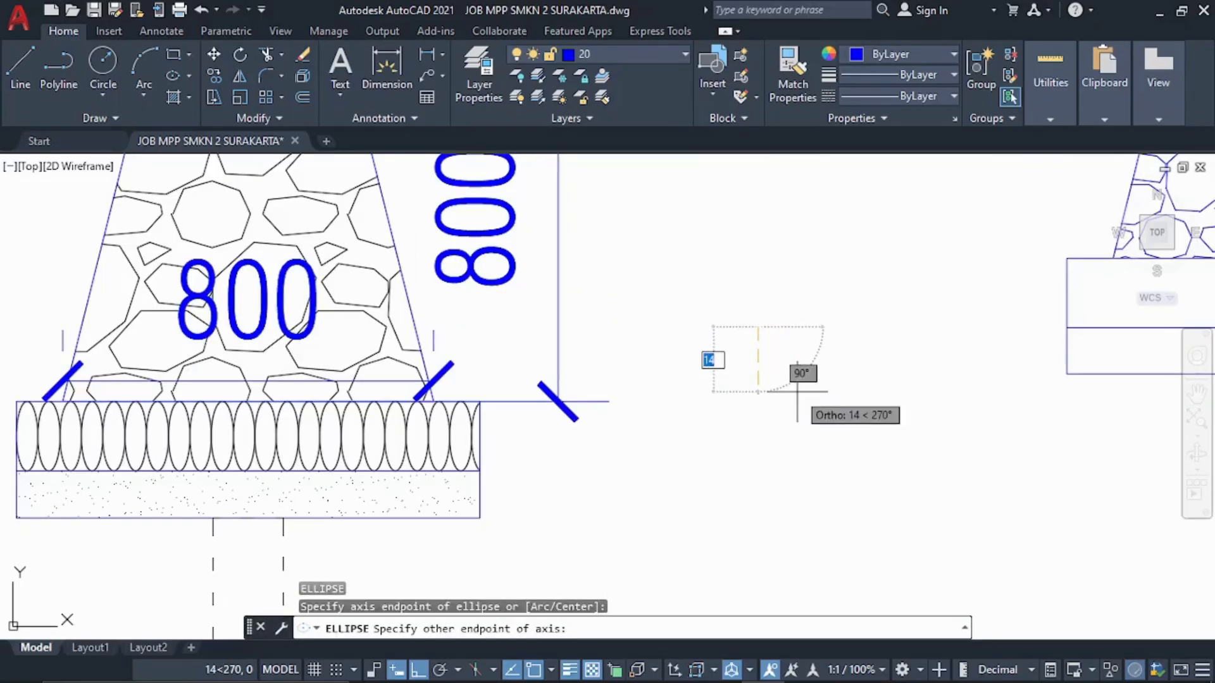
{"action": "key", "text": "Return"}
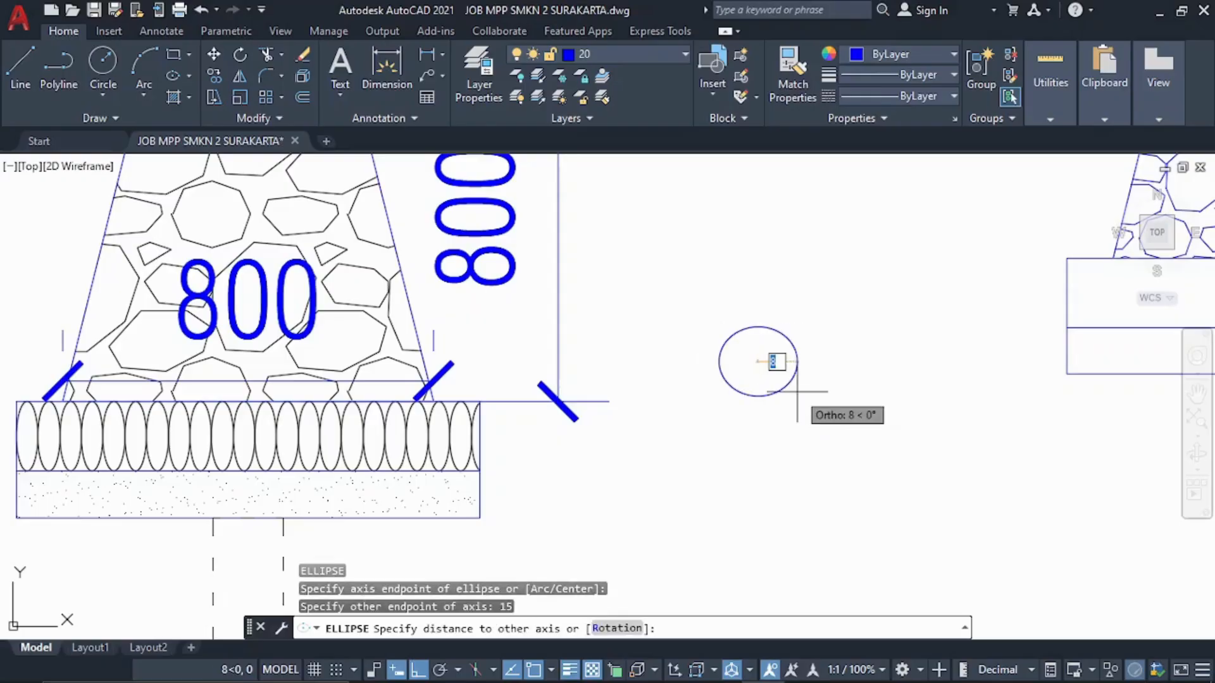
{"action": "type", "text": "2.5"}
{"action": "key", "text": "Return"}
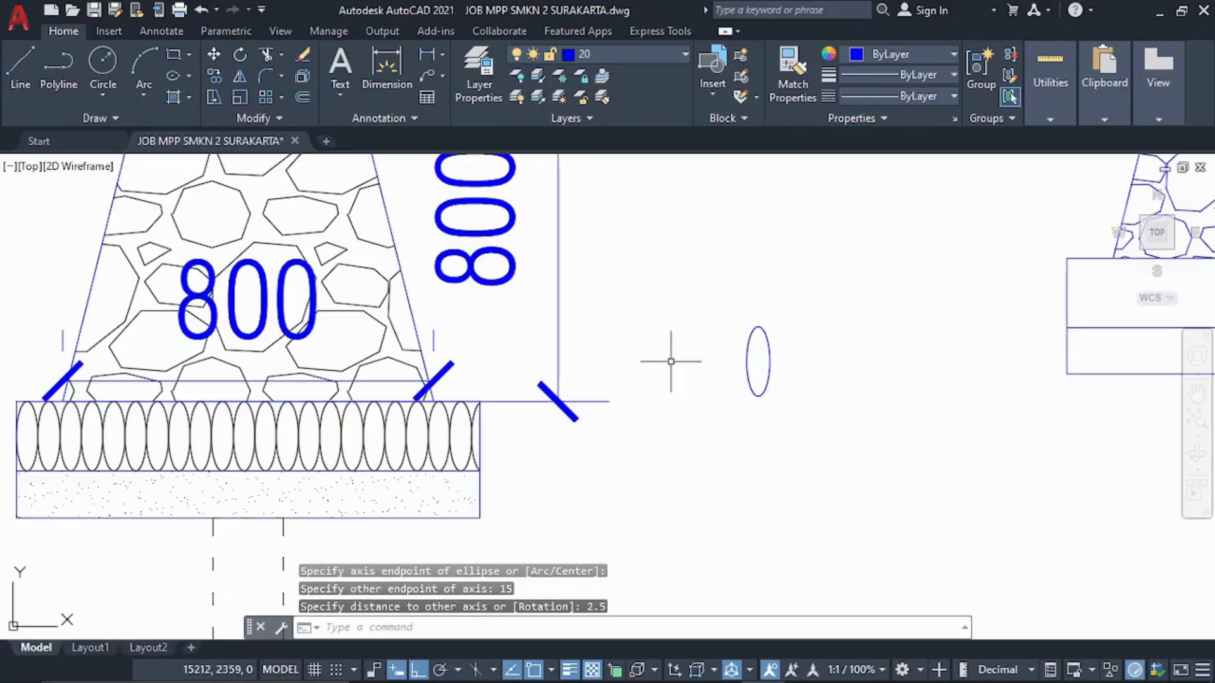
{"action": "key", "text": "Escape"}
{"action": "middle_click_drag", "start_coordinate": [827, 439], "coordinate": [572, 466]}
{"action": "left_click", "coordinate": [572, 466]}
{"action": "left_click", "coordinate": [459, 355]}
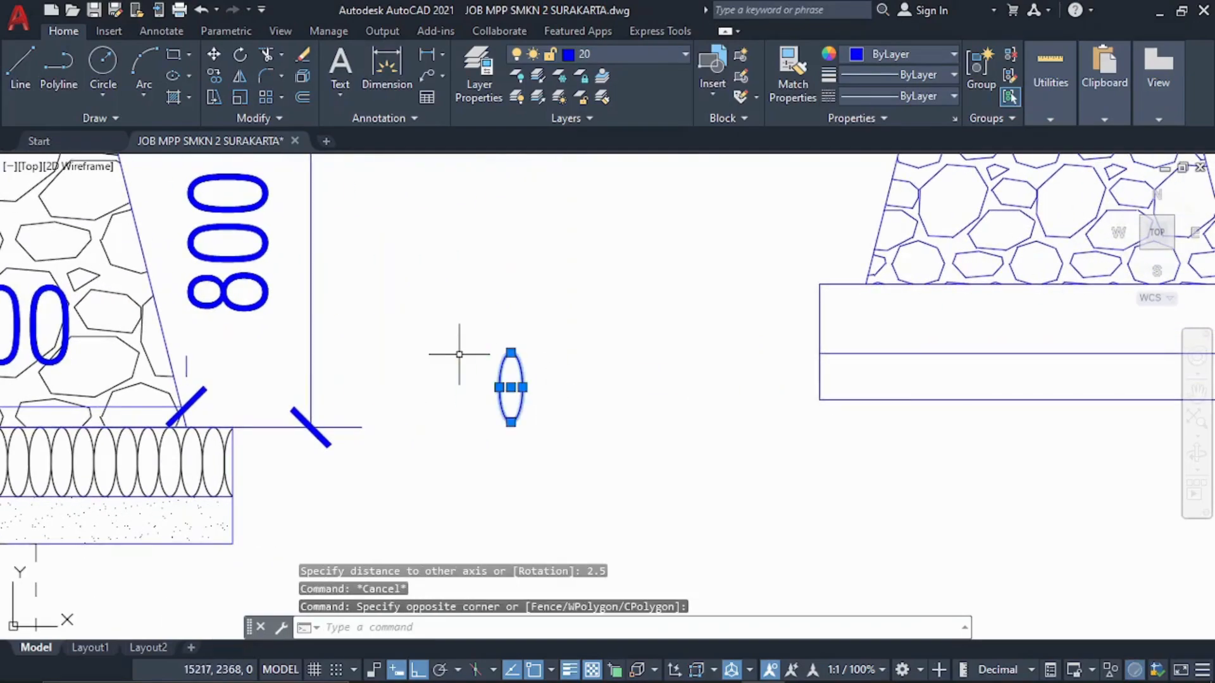
{"action": "type", "text": "co"}
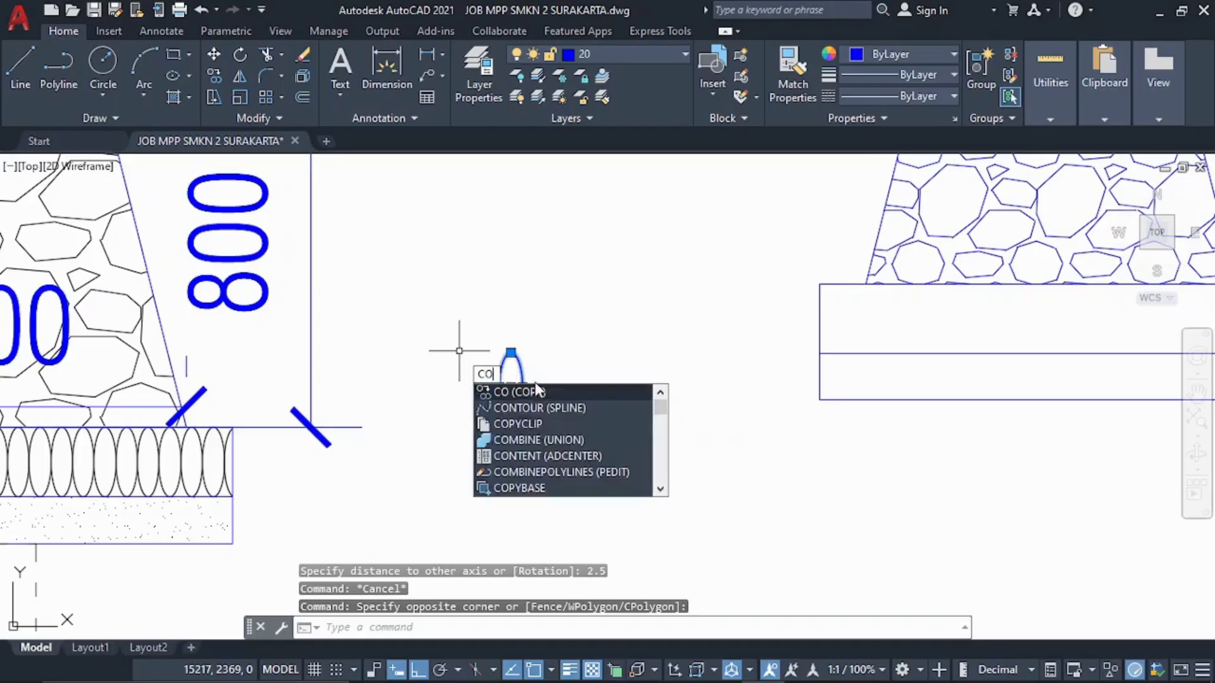
{"action": "key", "text": "Return"}
{"action": "left_click", "coordinate": [499, 386]}
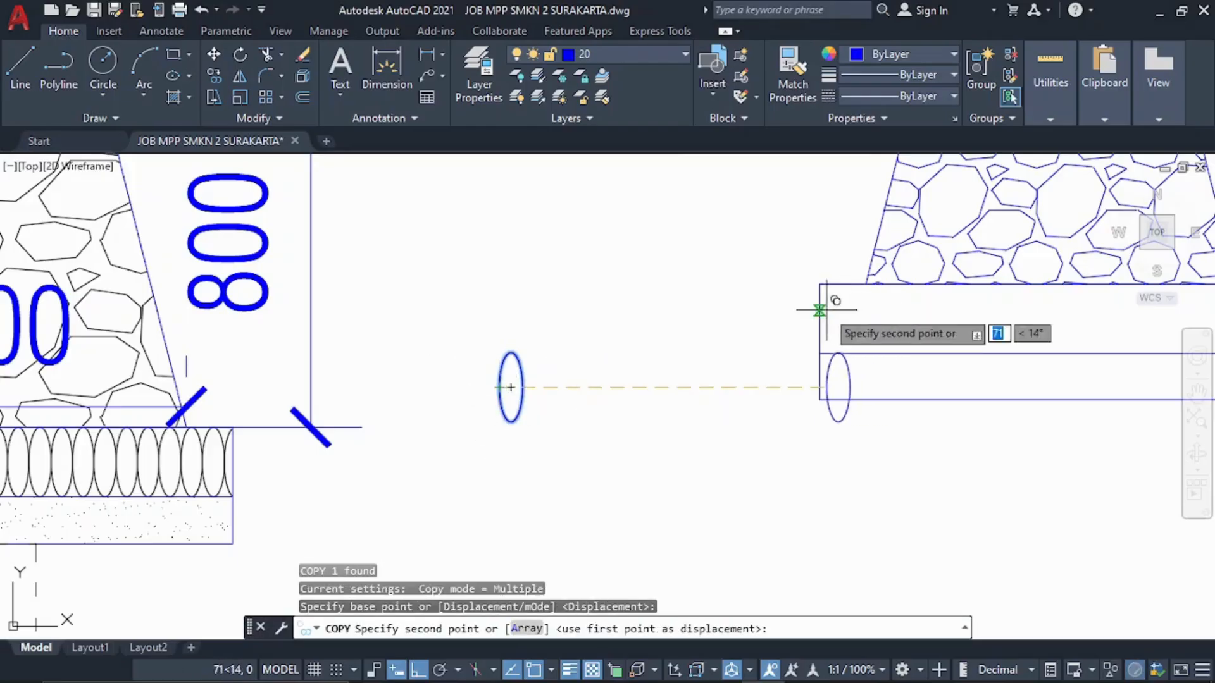
{"action": "scroll", "coordinate": [791, 402], "scroll_direction": "up", "scroll_amount": 5}
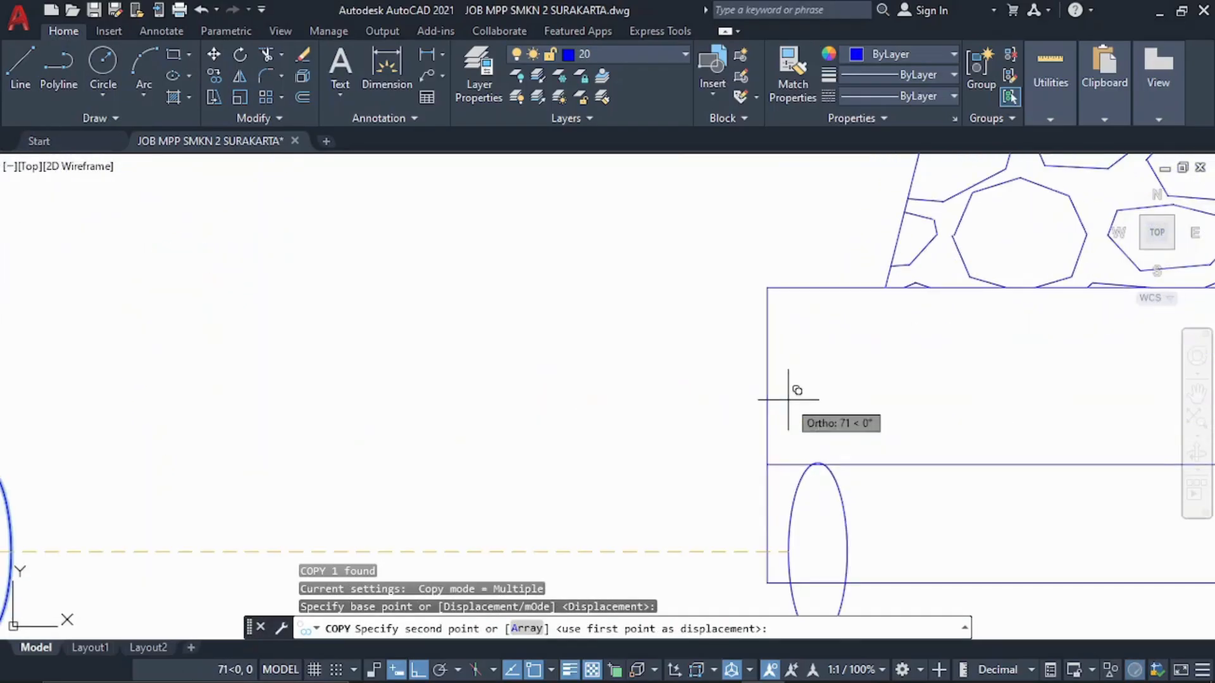
{"action": "key", "text": "F8"}
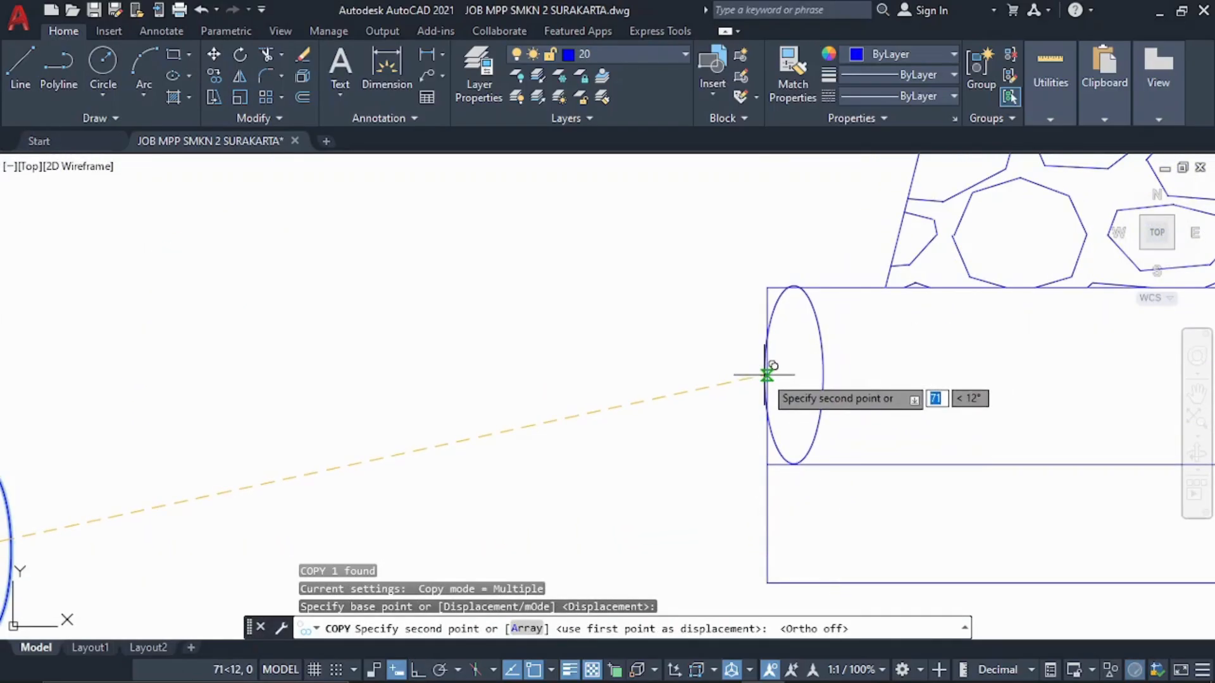
{"action": "key", "text": "Escape"}
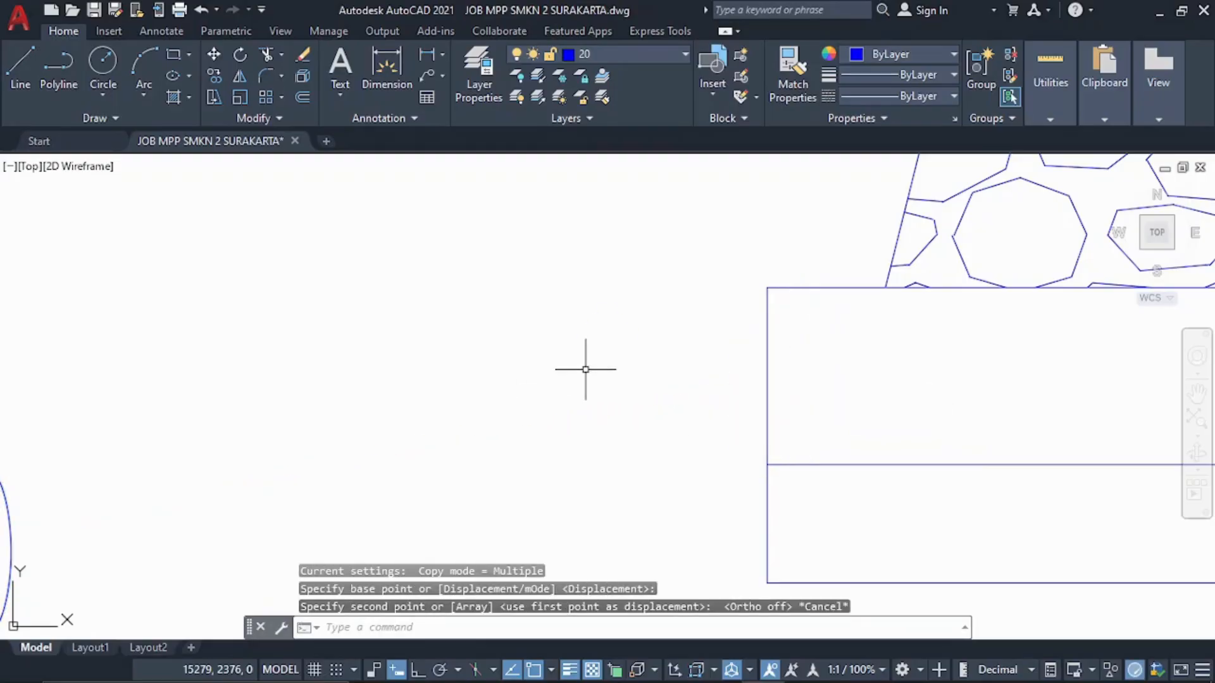
{"action": "scroll", "coordinate": [483, 412], "scroll_direction": "down", "scroll_amount": 4}
{"action": "left_click", "coordinate": [336, 380]}
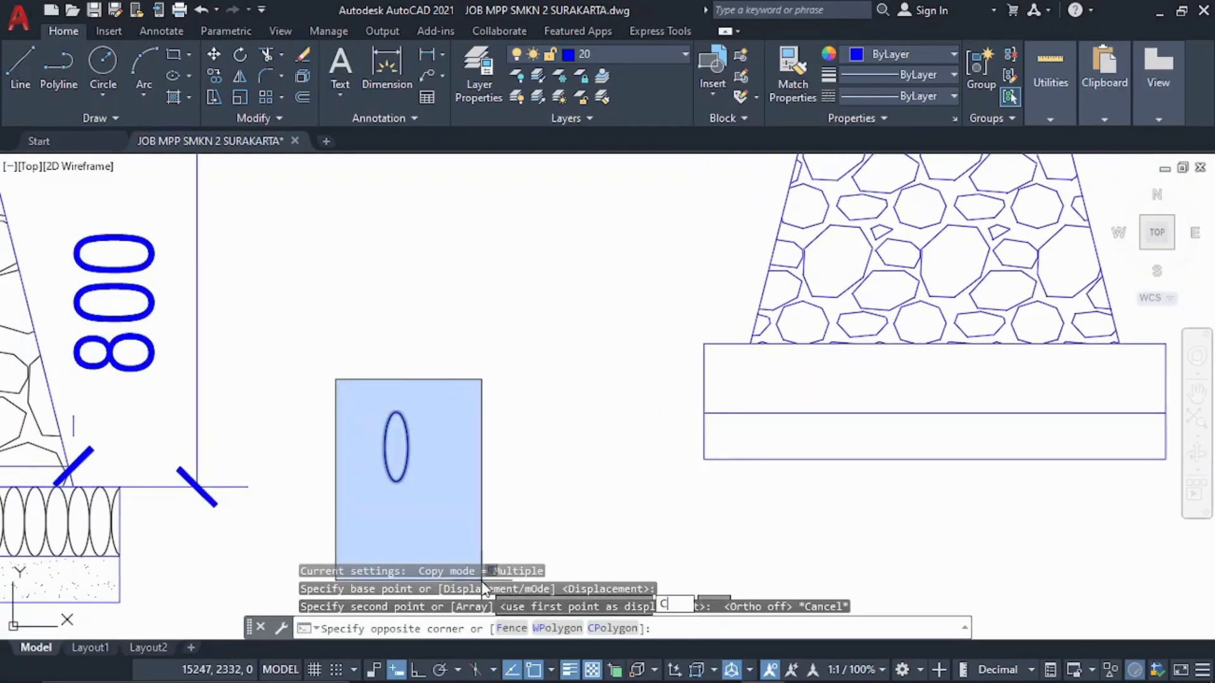
{"action": "key", "text": "Return"}
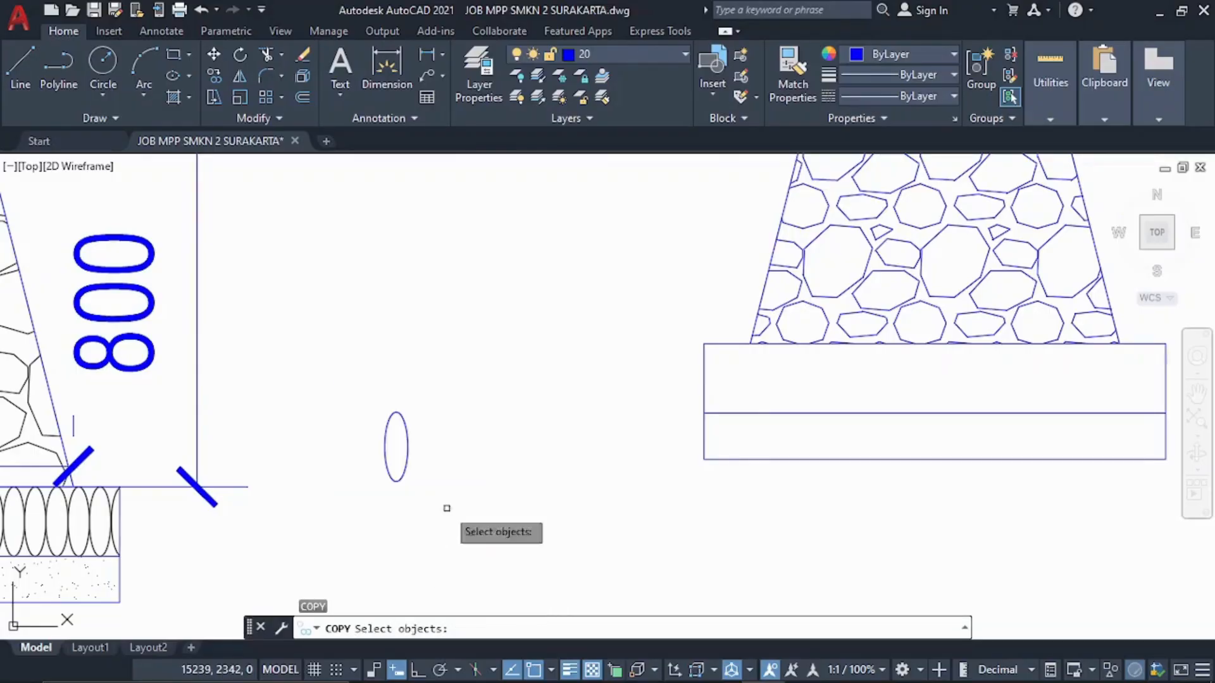
{"action": "key", "text": "Escape"}
Copy the free-standing ellipse by its left quadrant onto the midpoint of the upper base layer's left edge
{"action": "left_click", "coordinate": [365, 397]}
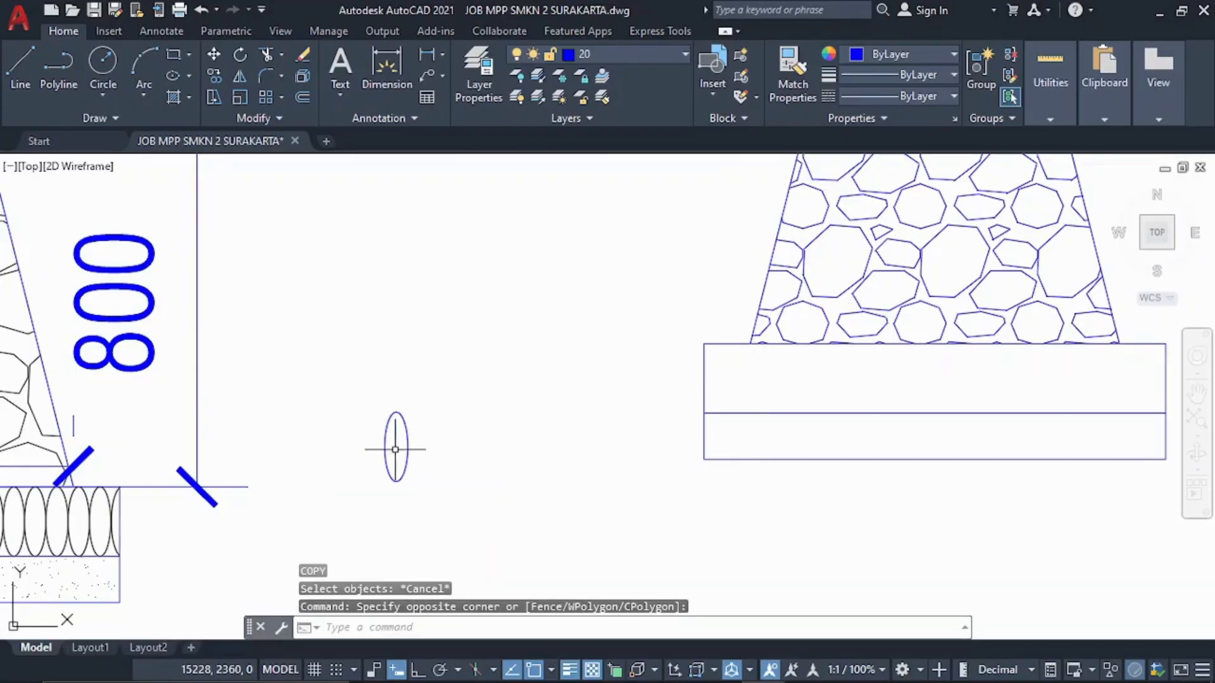
{"action": "left_click", "coordinate": [459, 497]}
{"action": "type", "text": "CO"}
{"action": "key", "text": "Return"}
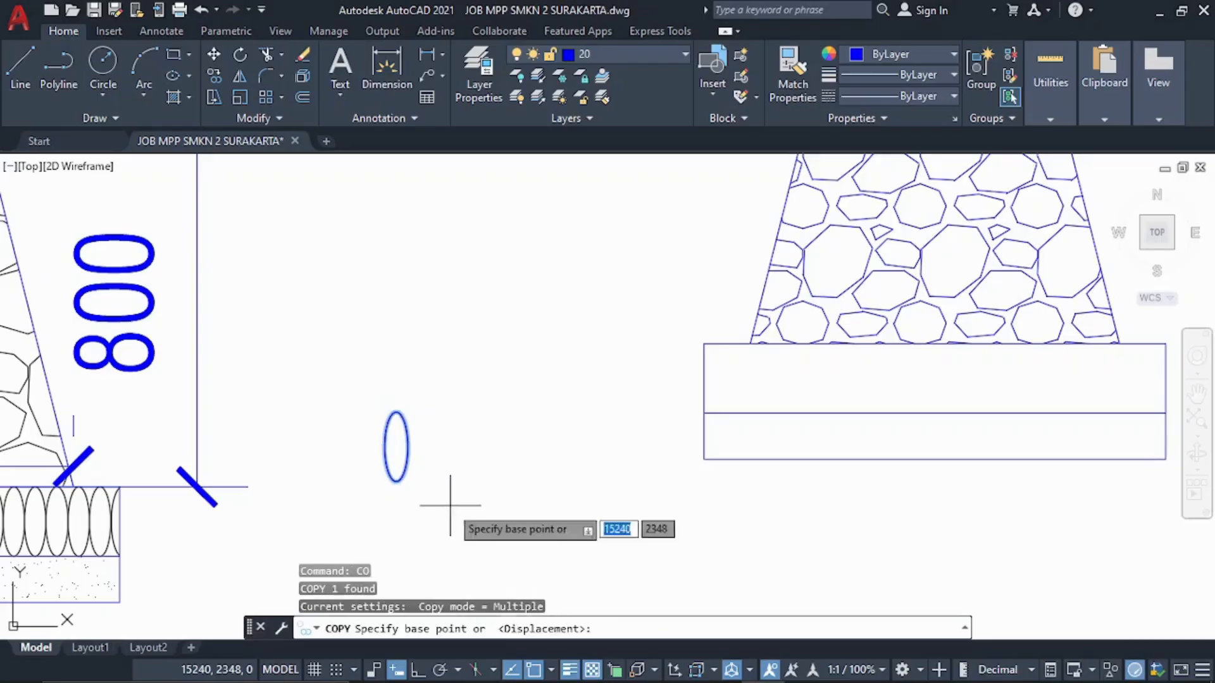
{"action": "left_click", "coordinate": [385, 447]}
{"action": "scroll", "coordinate": [702, 358], "scroll_direction": "up", "scroll_amount": 4}
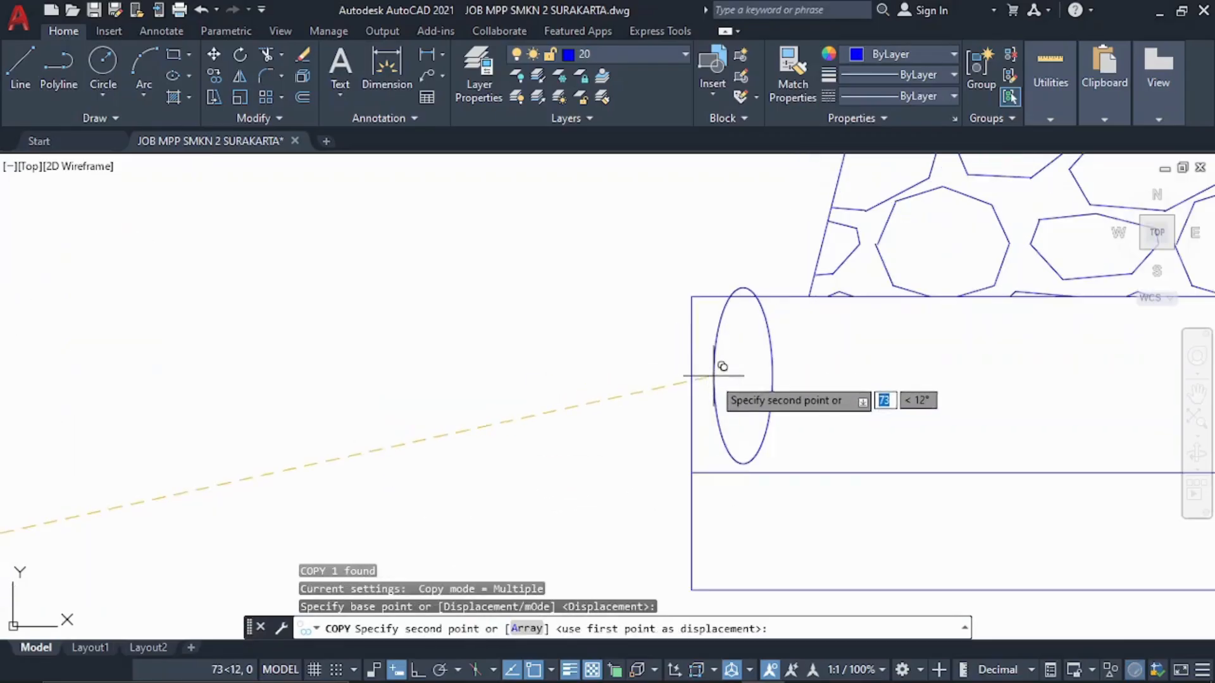
{"action": "left_click", "coordinate": [692, 384]}
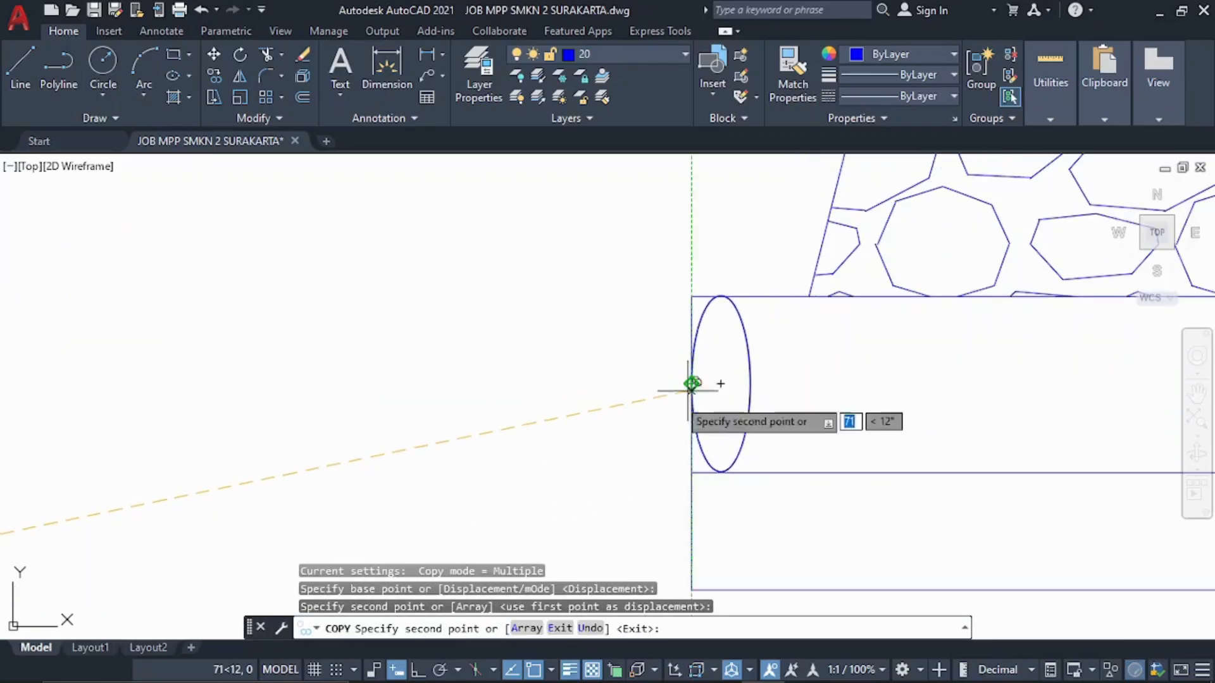
{"action": "key", "text": "Escape"}
Copy the placed ellipse three times horizontally at a spacing of 5 with ortho on, each copy touching the one before
{"action": "left_click_drag", "start_coordinate": [778, 396], "coordinate": [720, 375]}
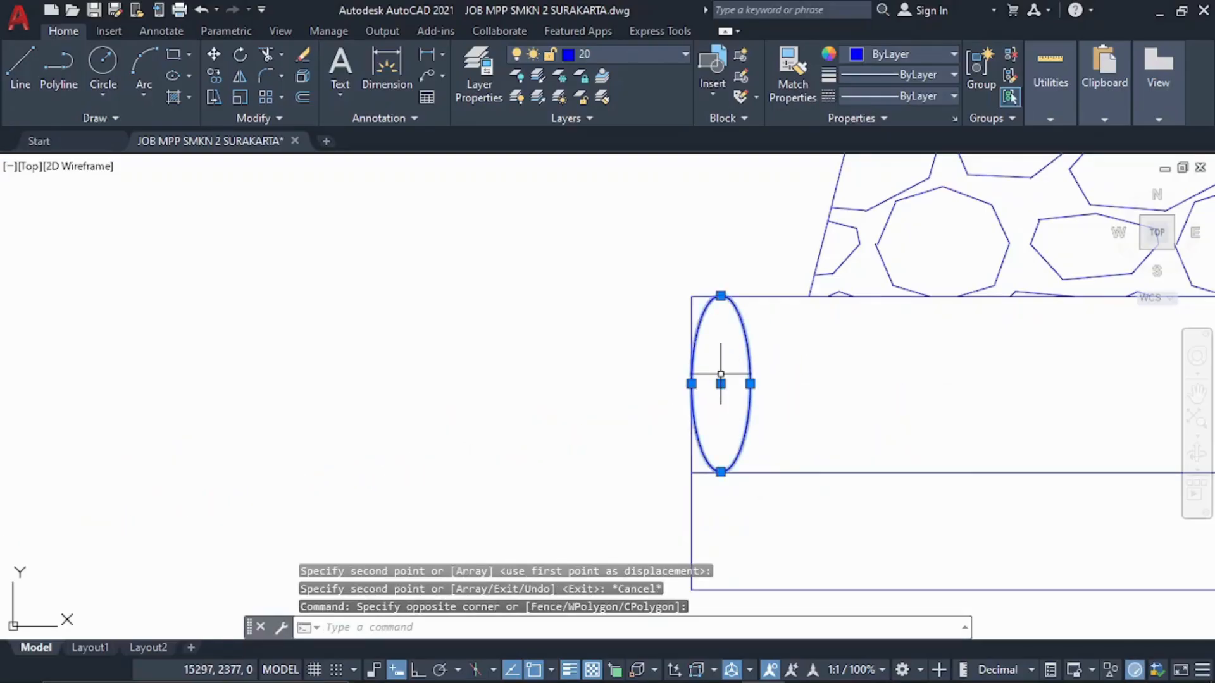
{"action": "key", "text": "F8"}
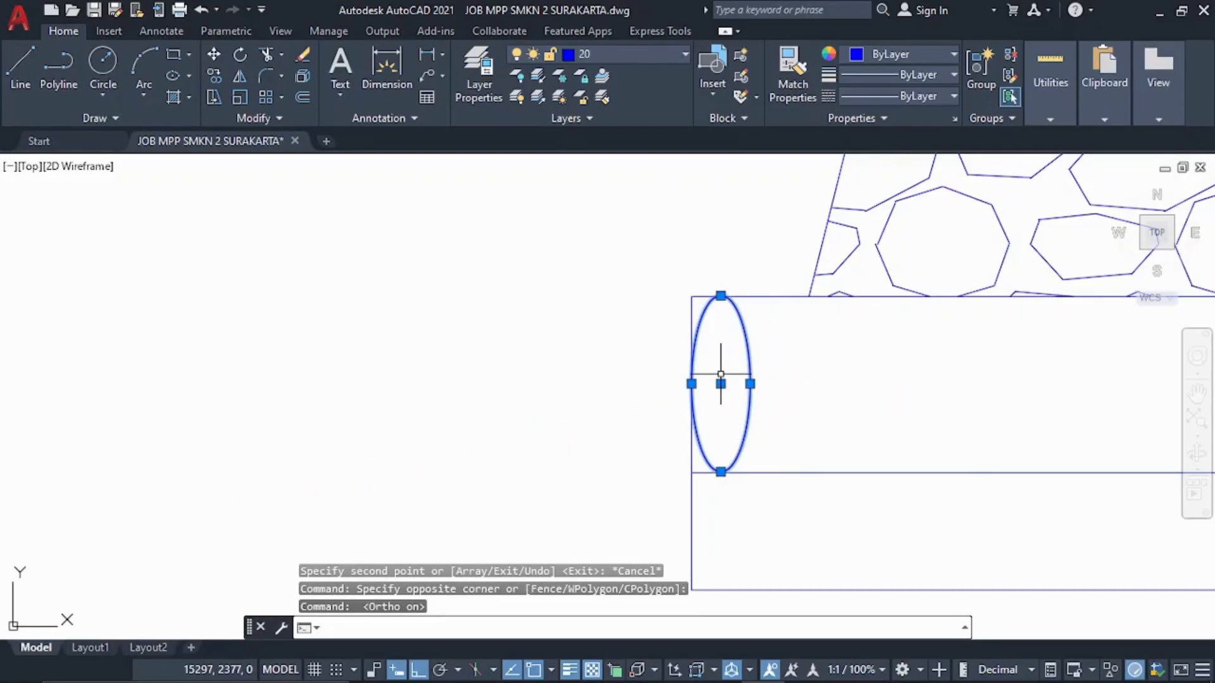
{"action": "type", "text": "co"}
{"action": "key", "text": "Return"}
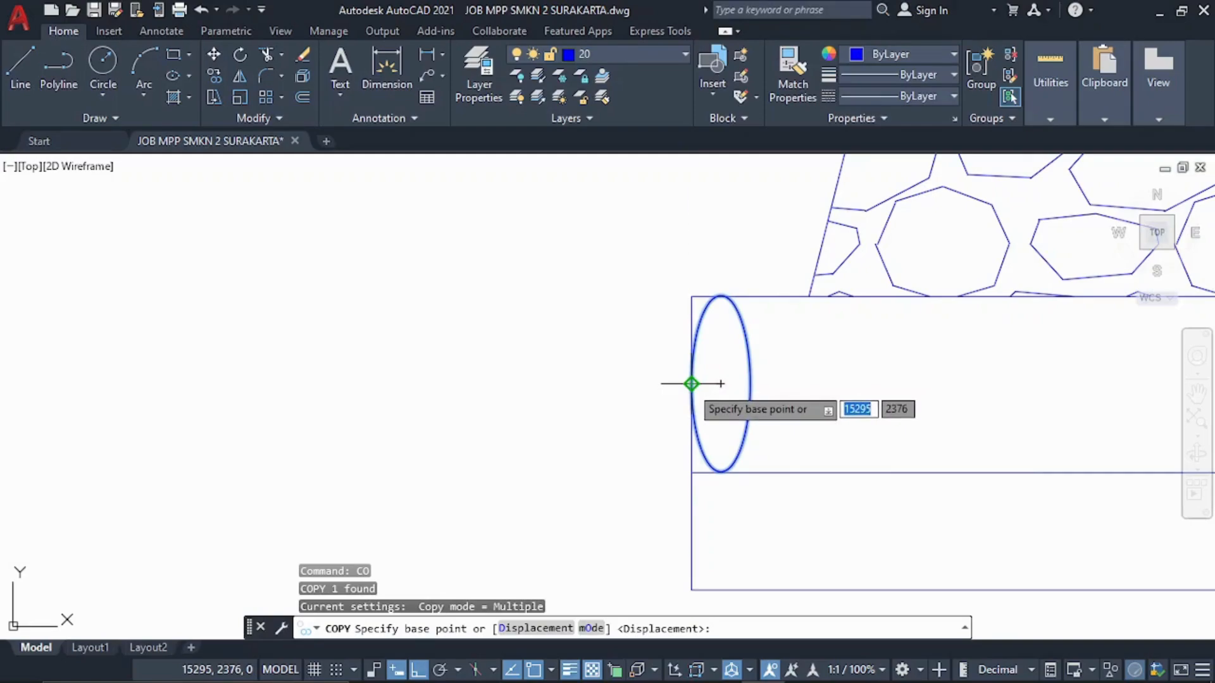
{"action": "left_click", "coordinate": [691, 384]}
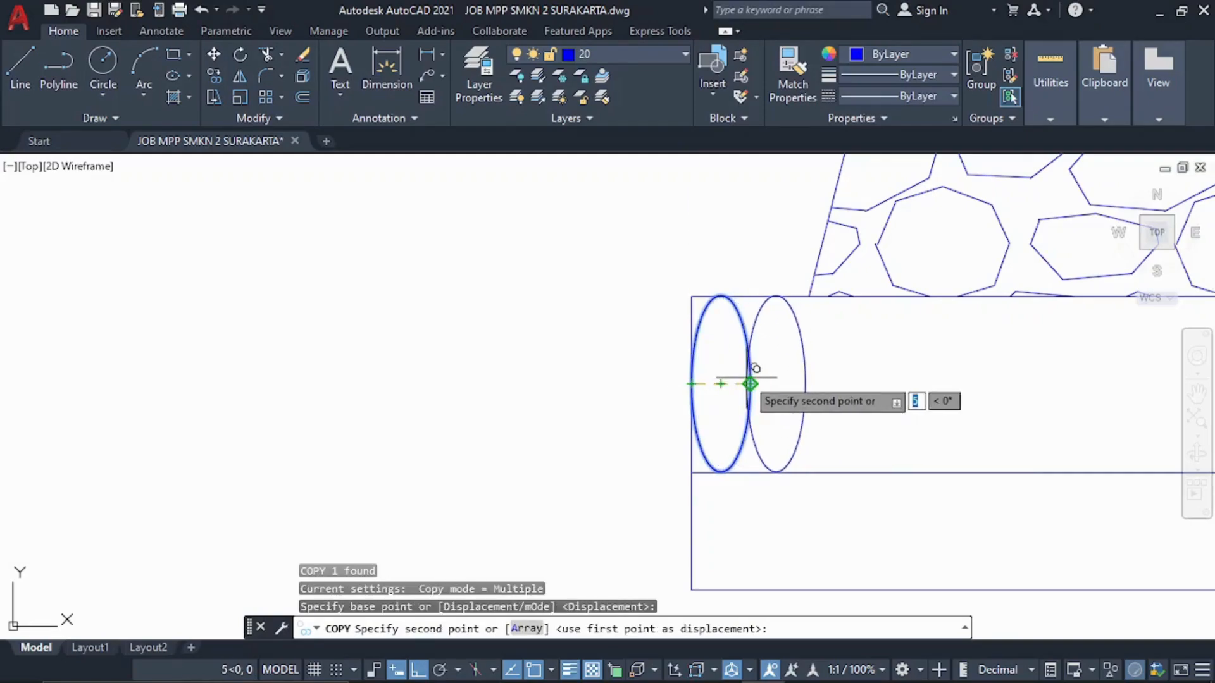
{"action": "scroll", "coordinate": [753, 377], "scroll_direction": "up", "scroll_amount": 6}
{"action": "left_click", "coordinate": [763, 403]}
{"action": "scroll", "coordinate": [767, 403], "scroll_direction": "down", "scroll_amount": 6}
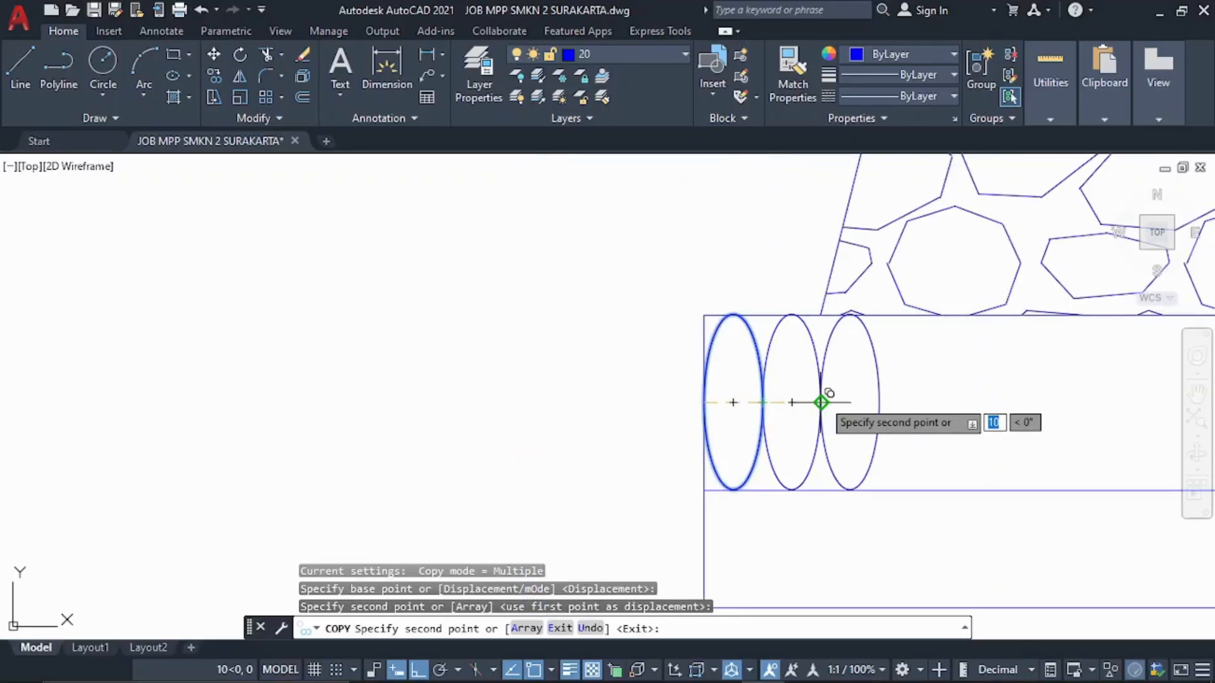
{"action": "left_click", "coordinate": [821, 402]}
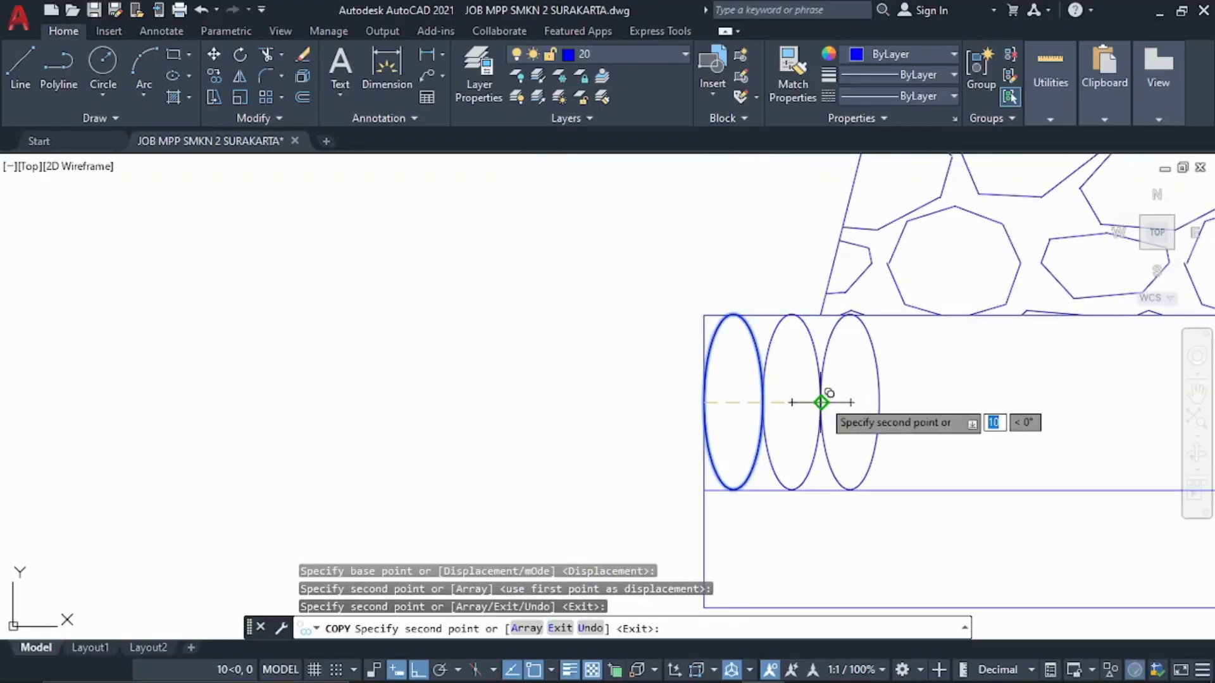
{"action": "left_click", "coordinate": [878, 402]}
{"action": "scroll", "coordinate": [878, 405], "scroll_direction": "down", "scroll_amount": 5}
{"action": "scroll", "coordinate": [851, 443], "scroll_direction": "up", "scroll_amount": 4}
{"action": "key", "text": "Escape"}
Copy the set of four ellipses repeatedly at a spacing of 20 until the upper base layer is filled to its right end
{"action": "left_click", "coordinate": [660, 342]}
{"action": "left_click", "coordinate": [862, 511]}
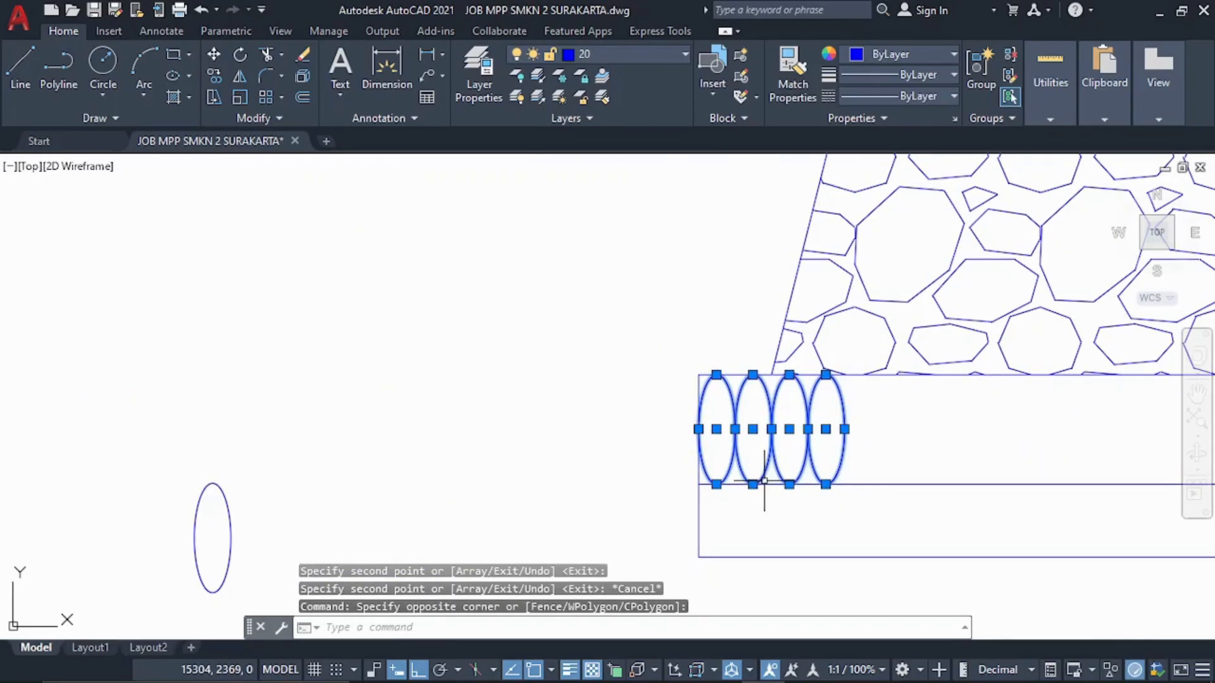
{"action": "type", "text": "co"}
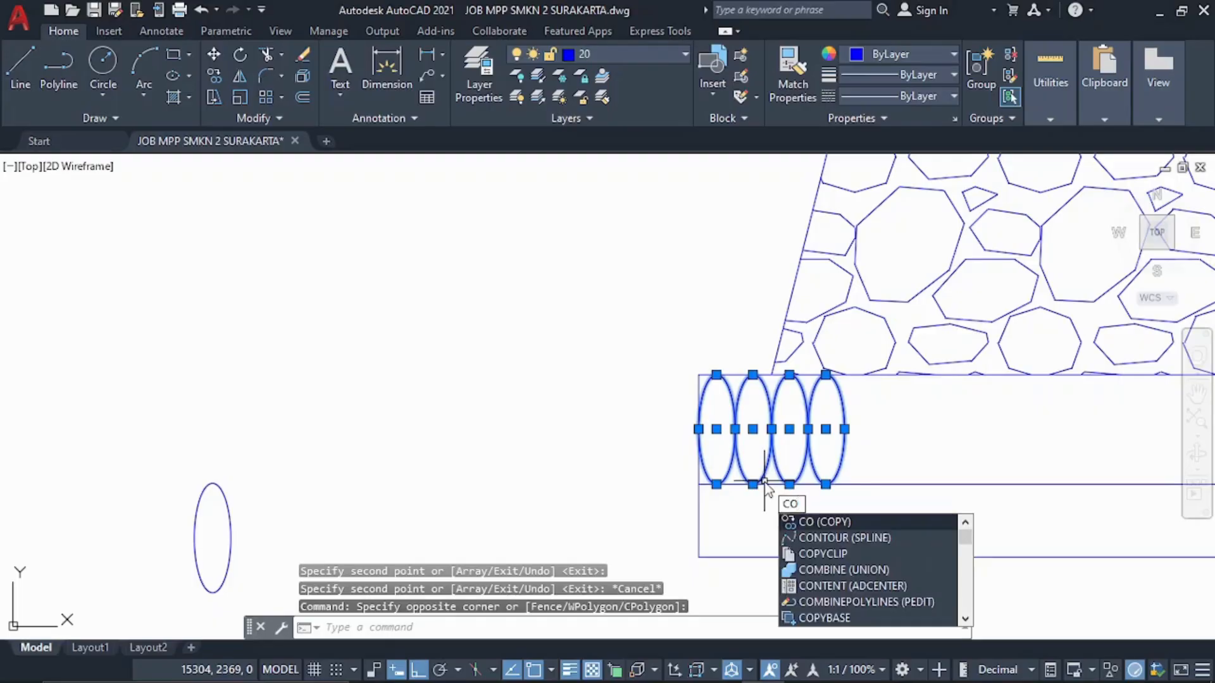
{"action": "key", "text": "Return"}
{"action": "scroll", "coordinate": [700, 442], "scroll_direction": "up", "scroll_amount": 4}
{"action": "left_click", "coordinate": [738, 415]}
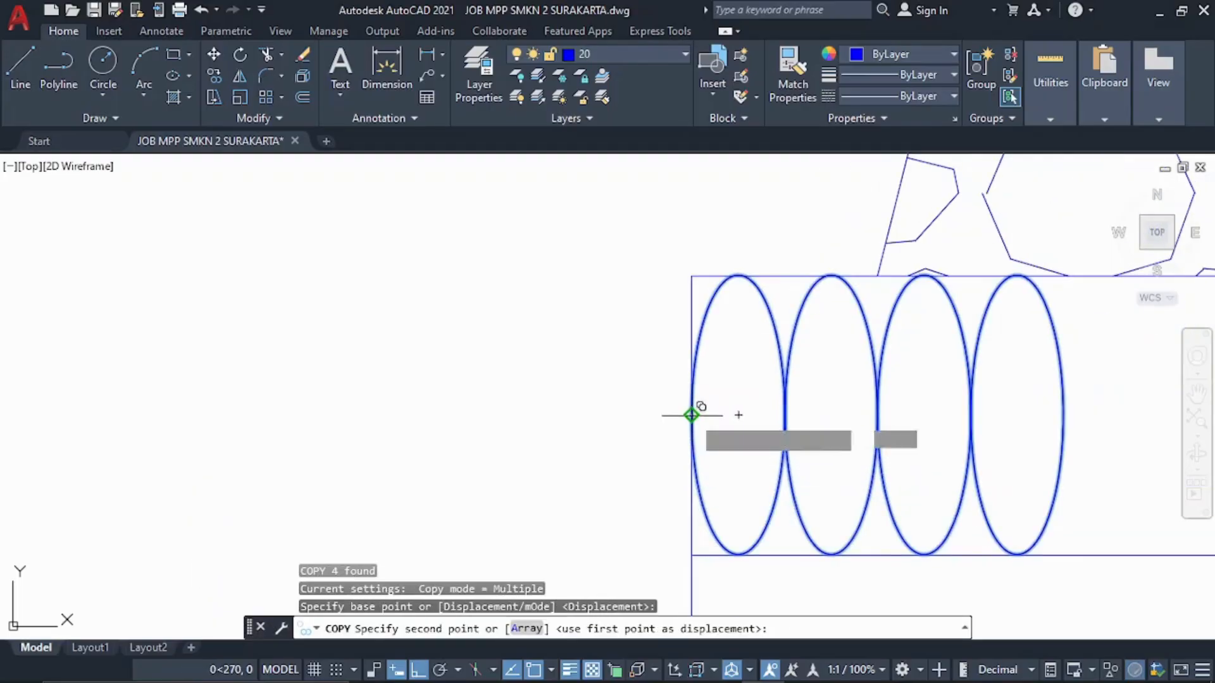
{"action": "middle_click_drag", "start_coordinate": [848, 425], "coordinate": [466, 439]}
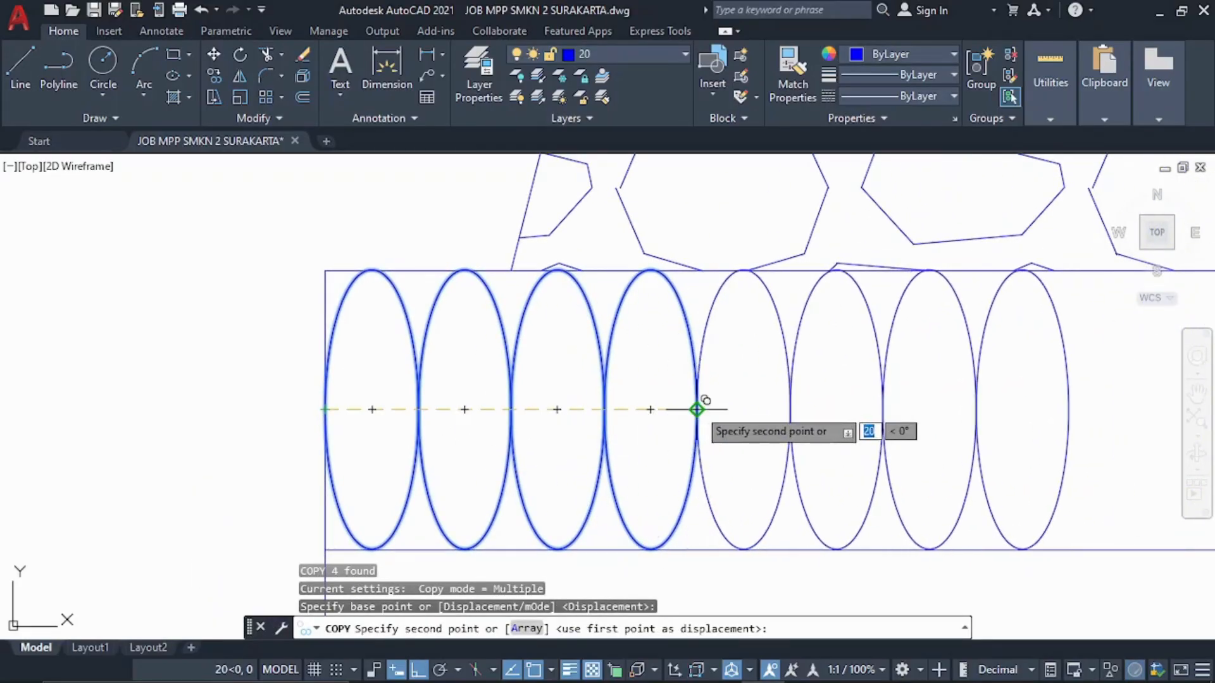
{"action": "left_click", "coordinate": [696, 409]}
{"action": "scroll", "coordinate": [698, 408], "scroll_direction": "down", "scroll_amount": 4}
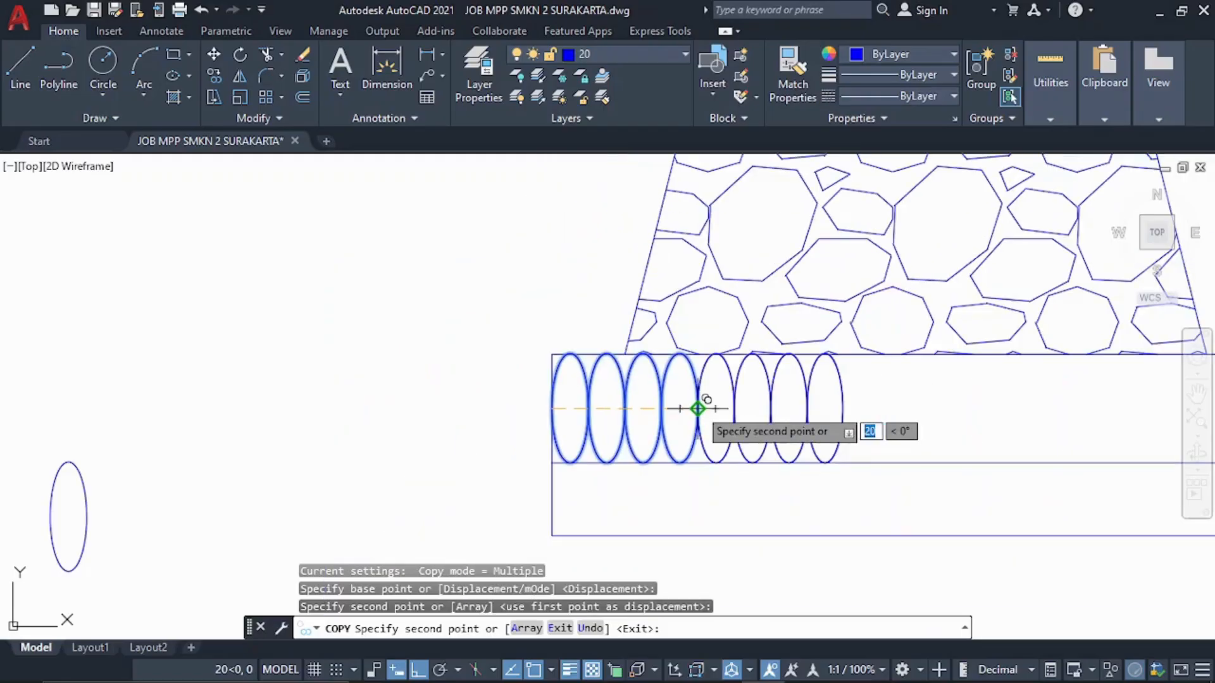
{"action": "left_click", "coordinate": [844, 409]}
{"action": "scroll", "coordinate": [792, 415], "scroll_direction": "down", "scroll_amount": 4}
{"action": "scroll", "coordinate": [795, 399], "scroll_direction": "up", "scroll_amount": 4}
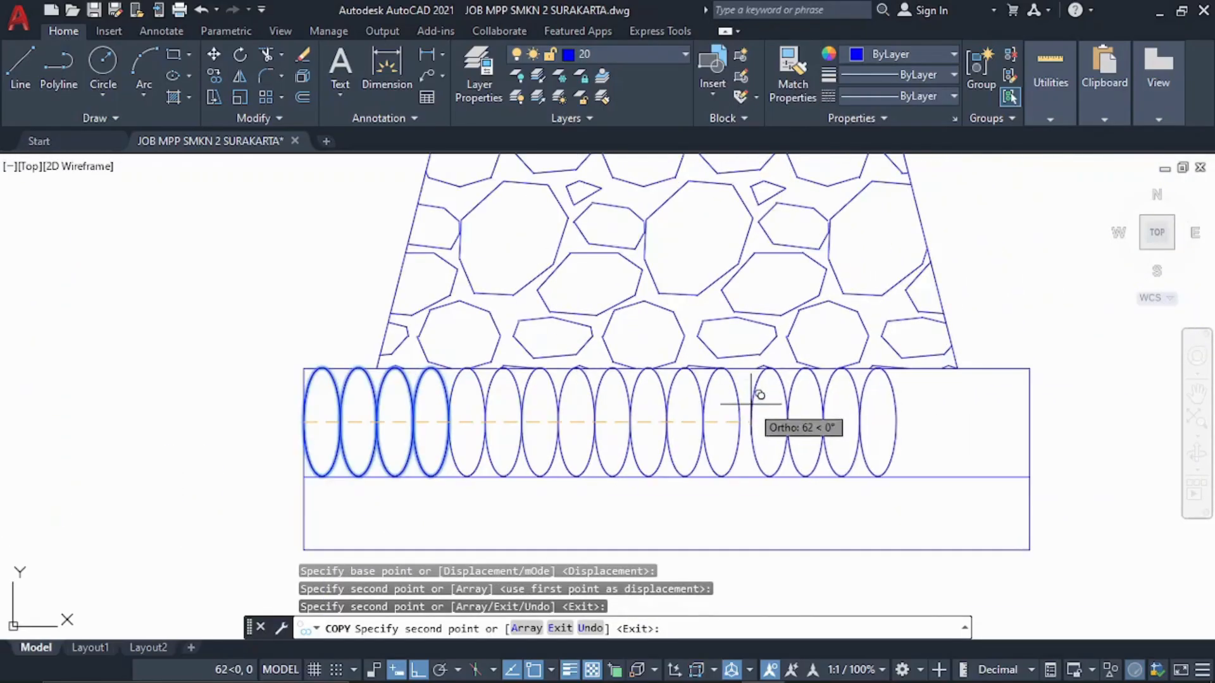
{"action": "left_click", "coordinate": [739, 421]}
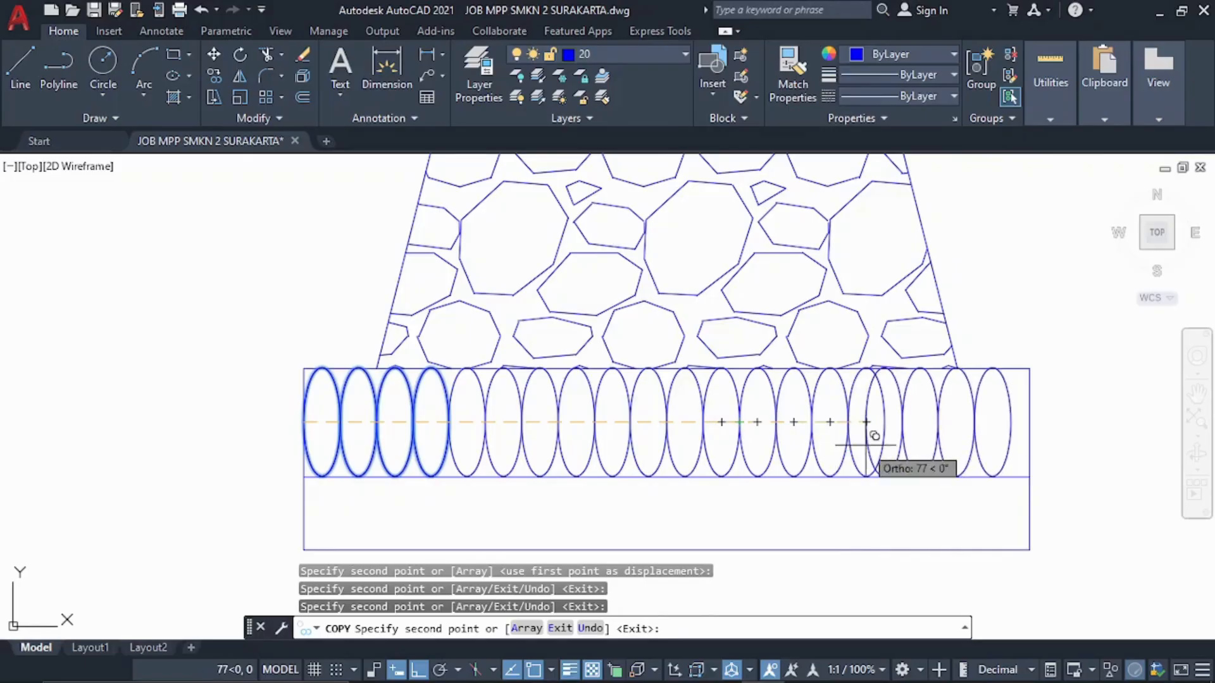
{"action": "key", "text": "Escape"}
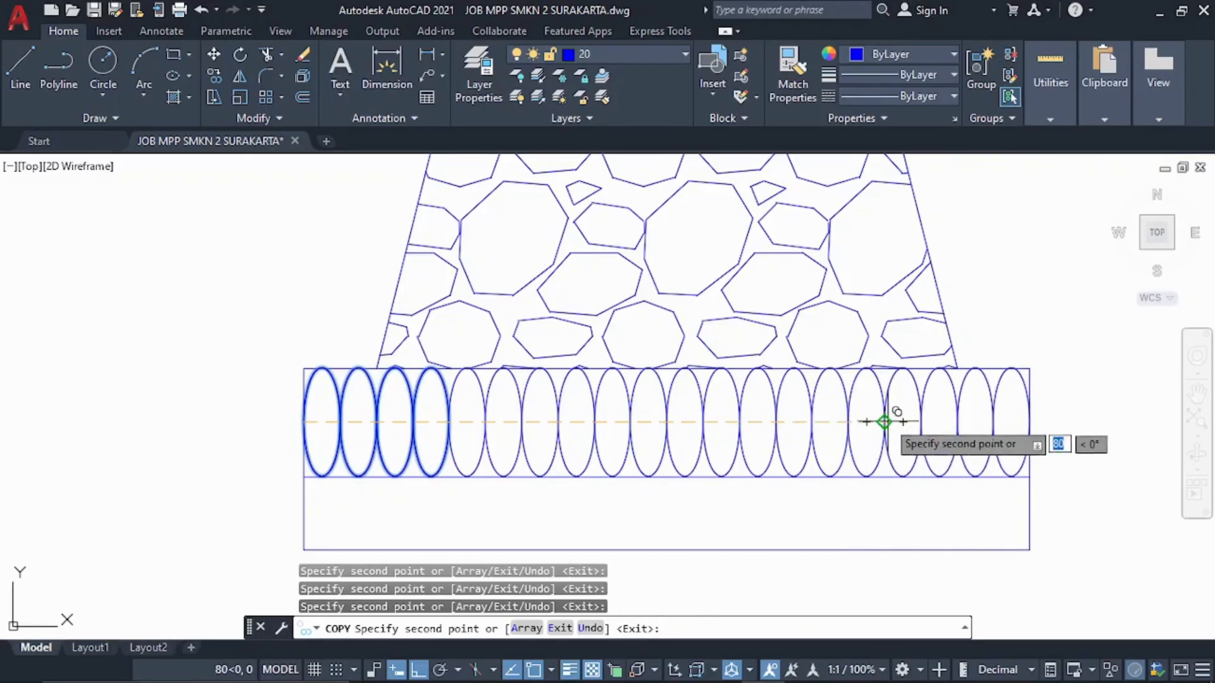
Try to hatch the empty lower base layer of the new foundation
{"action": "scroll", "coordinate": [661, 401], "scroll_direction": "down", "scroll_amount": 4}
{"action": "scroll", "coordinate": [662, 401], "scroll_direction": "down", "scroll_amount": 3}
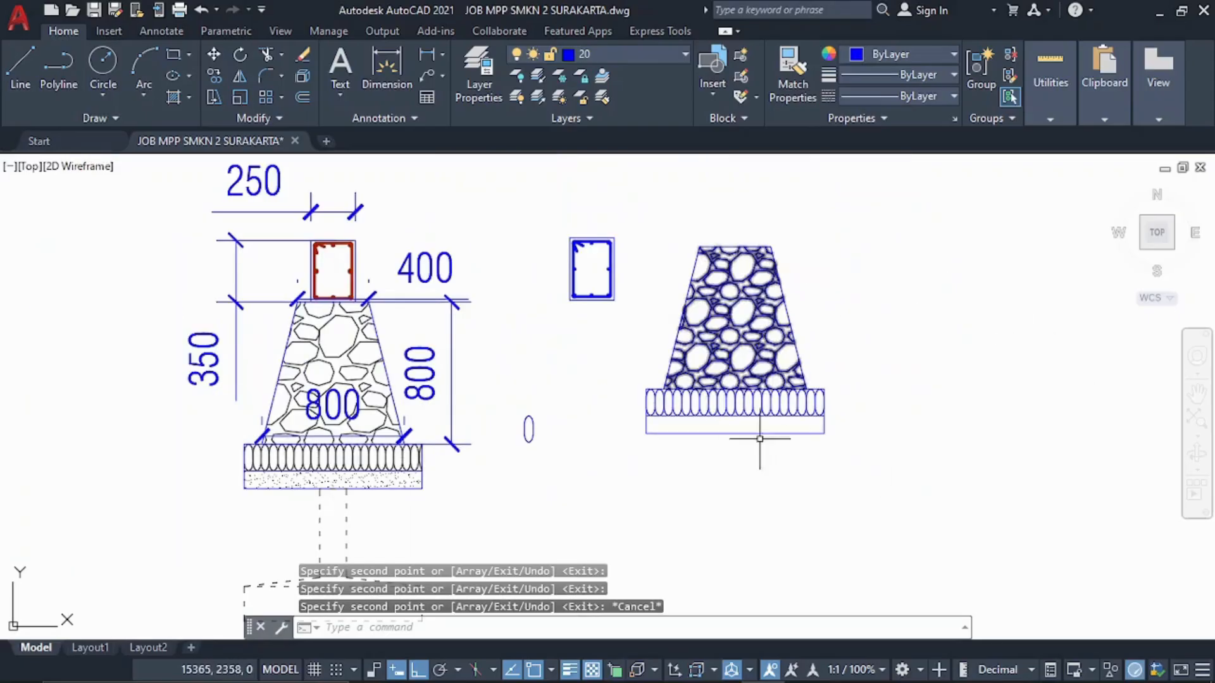
{"action": "scroll", "coordinate": [746, 430], "scroll_direction": "up", "scroll_amount": 5}
{"action": "type", "text": "H"}
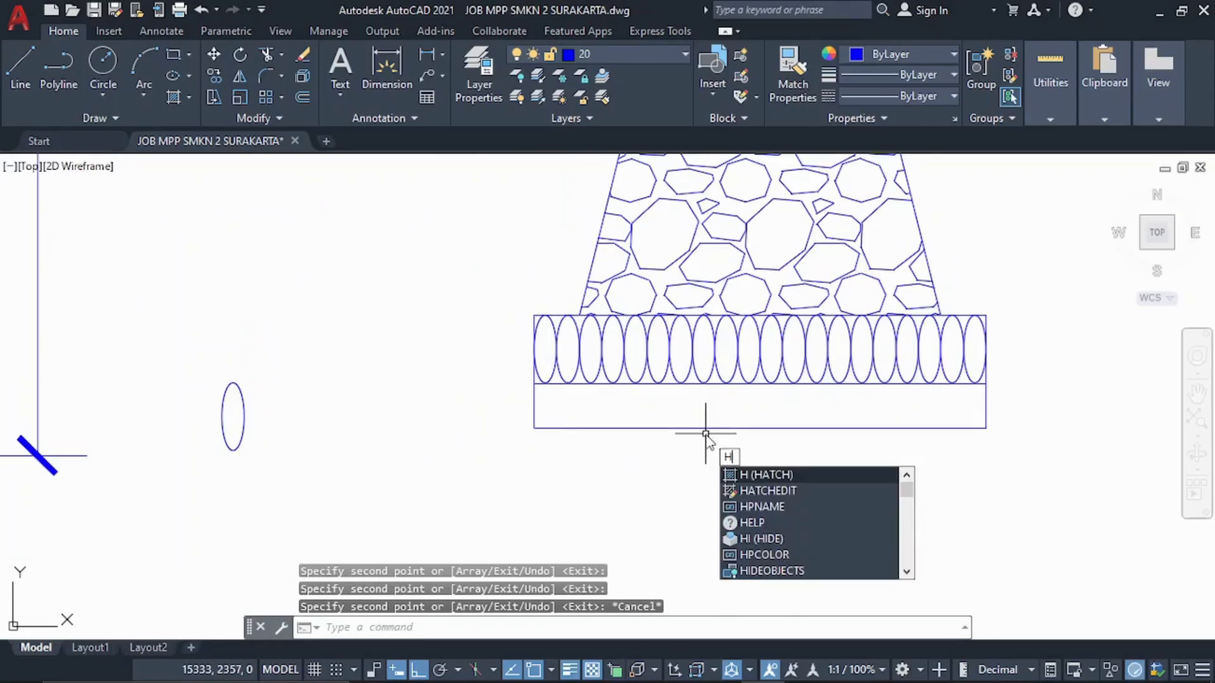
{"action": "type", "text": "A"}
{"action": "left_click", "coordinate": [792, 476]}
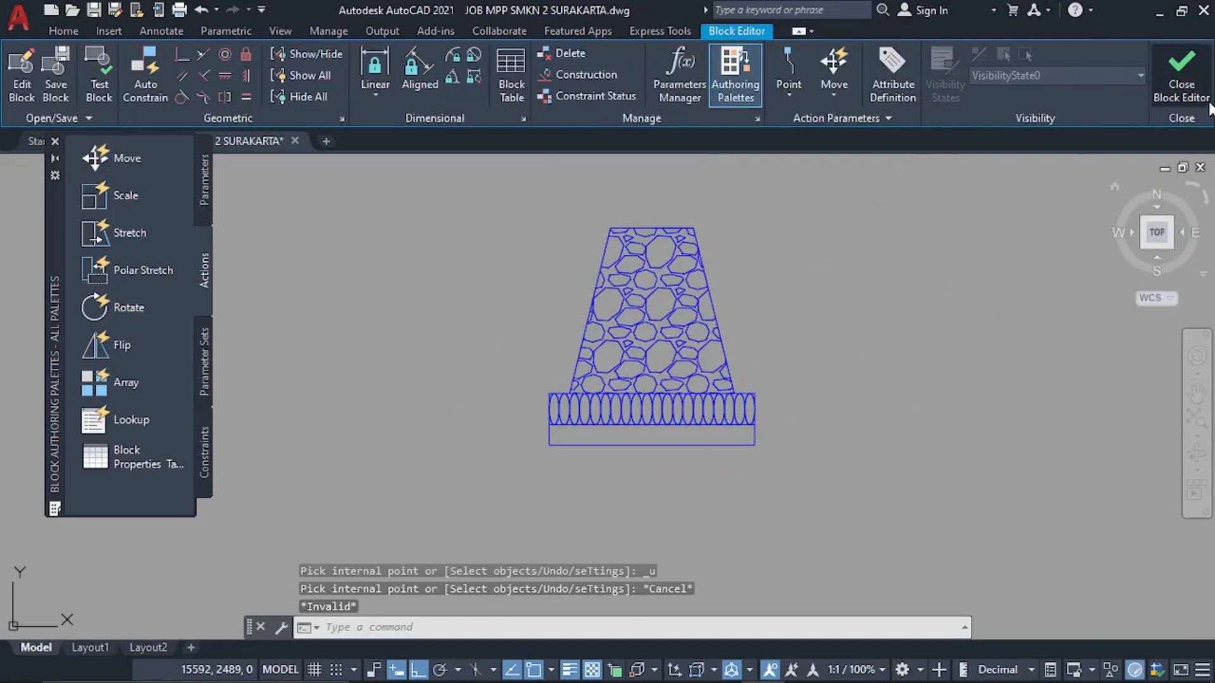
Close the block editor and save the changes to the PONDASI block
{"action": "left_click", "coordinate": [1209, 109]}
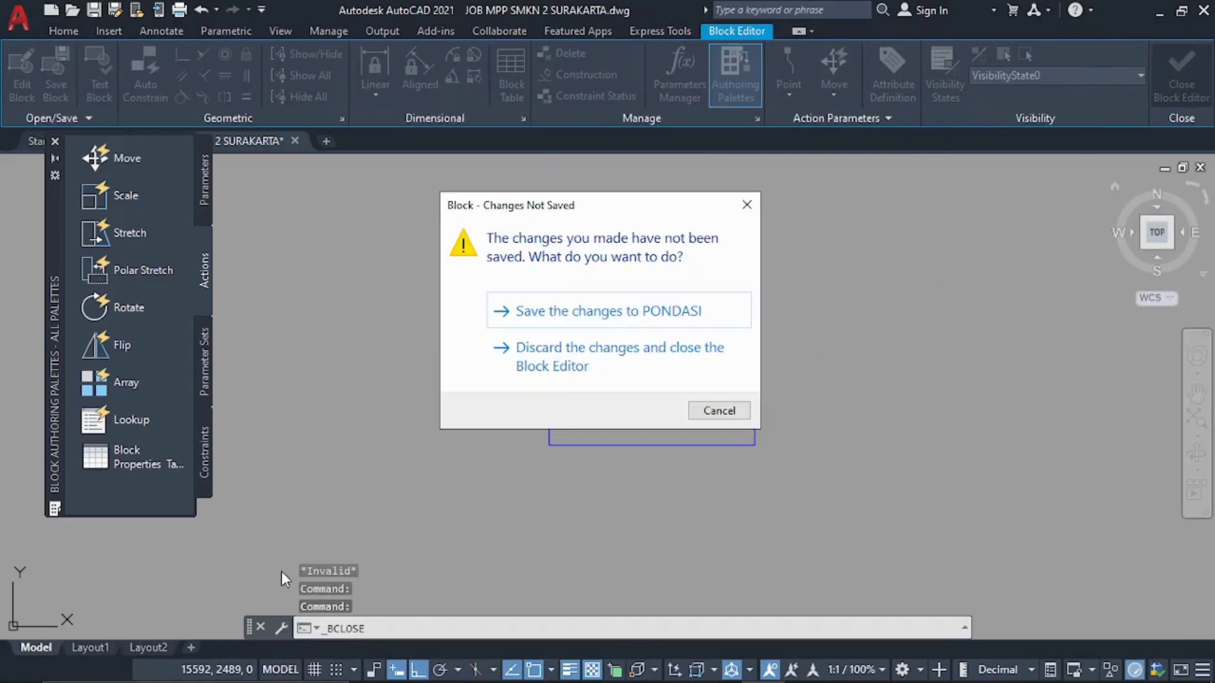
{"action": "left_click", "coordinate": [562, 324]}
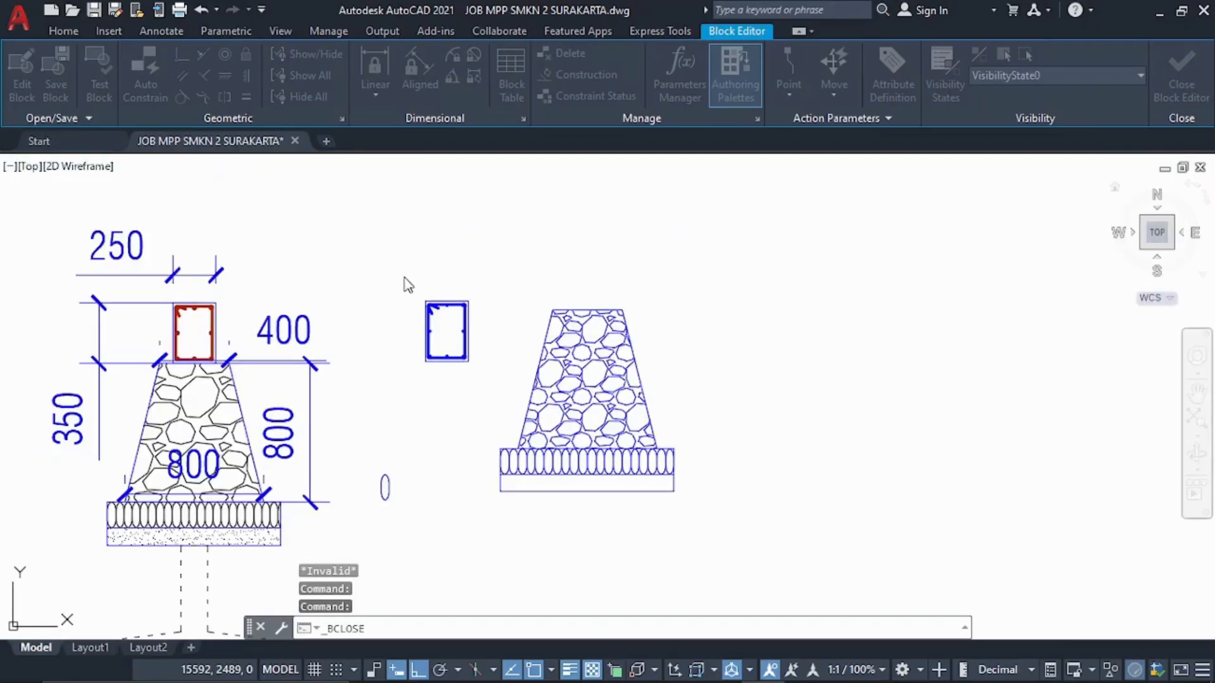
{"action": "key", "text": "Escape"}
Move the tie beam block by its bottom midpoint onto the middle of the new trapezoid's top edge, with ortho off
{"action": "left_click", "coordinate": [520, 298]}
{"action": "left_click", "coordinate": [632, 382]}
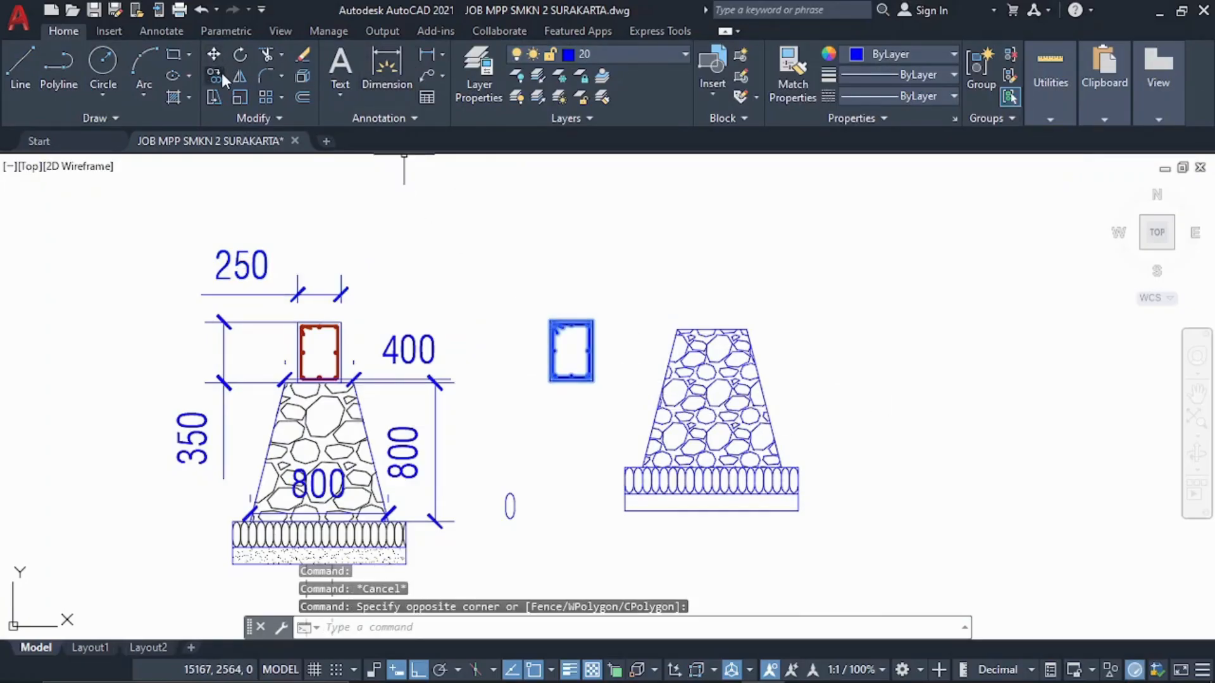
{"action": "left_click", "coordinate": [214, 54]}
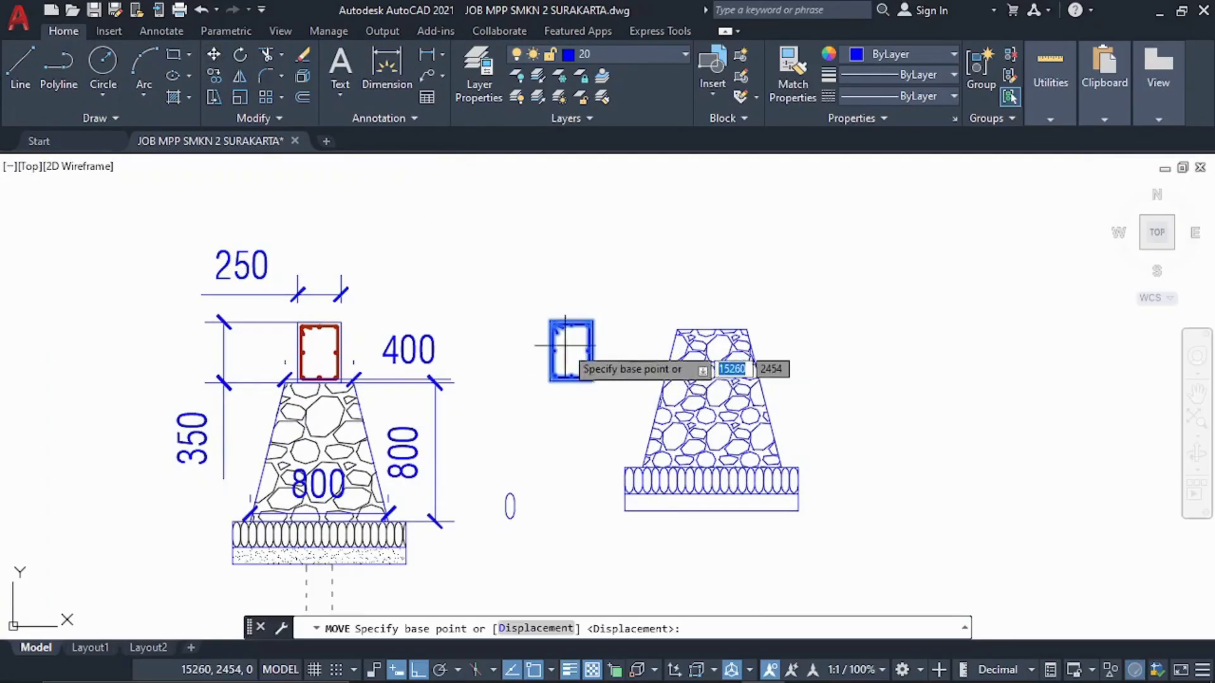
{"action": "scroll", "coordinate": [566, 384], "scroll_direction": "up", "scroll_amount": 3}
{"action": "left_click", "coordinate": [579, 381]}
{"action": "middle_click_drag", "start_coordinate": [892, 276], "coordinate": [837, 331]}
{"action": "key", "text": "F8"}
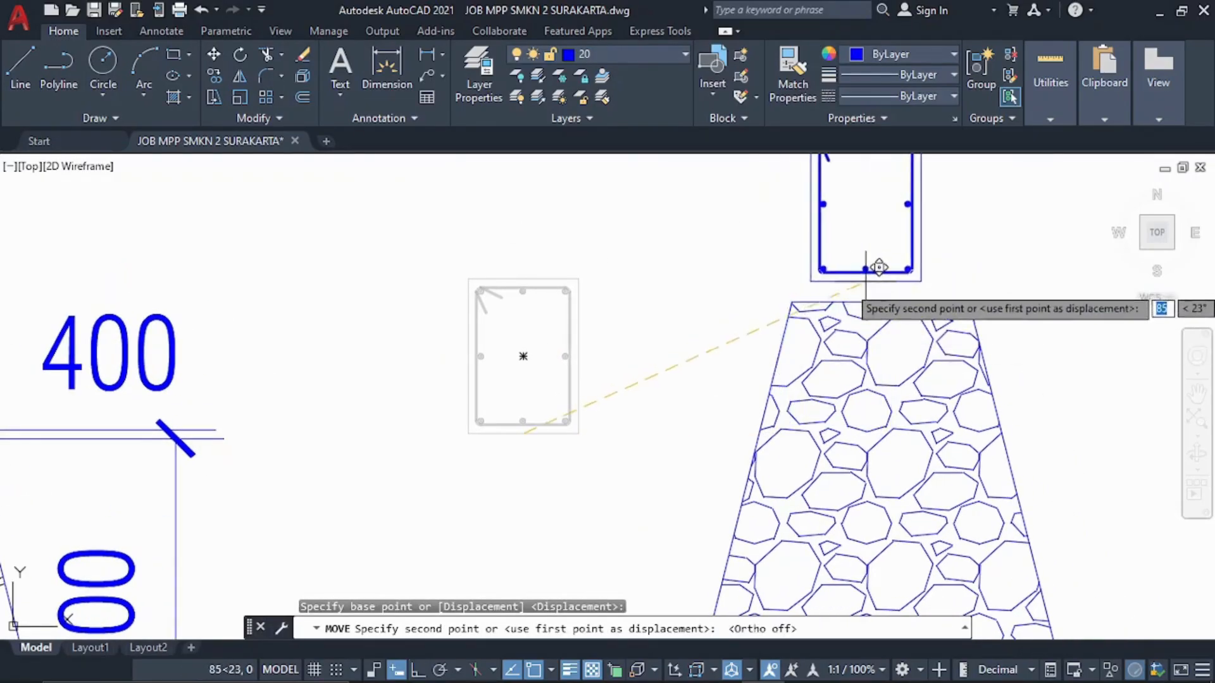
{"action": "left_click", "coordinate": [882, 298]}
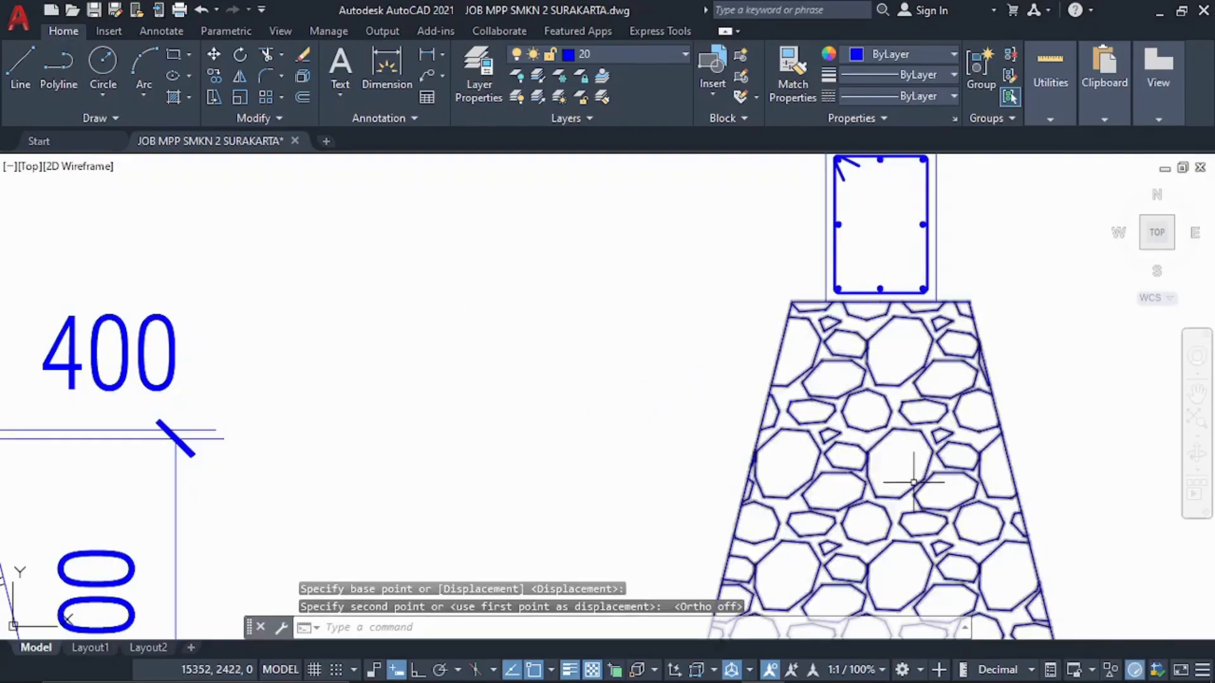
Check the assembled foundation and examine the dashed column and footing below the existing detail
{"action": "scroll", "coordinate": [876, 256], "scroll_direction": "down", "scroll_amount": 2}
{"action": "scroll", "coordinate": [907, 251], "scroll_direction": "up", "scroll_amount": 4}
{"action": "scroll", "coordinate": [863, 454], "scroll_direction": "down", "scroll_amount": 4}
{"action": "scroll", "coordinate": [836, 506], "scroll_direction": "down", "scroll_amount": 2}
{"action": "middle_click_drag", "start_coordinate": [822, 592], "coordinate": [708, 166]}
{"action": "mouse_move", "coordinate": [711, 259]}
{"action": "middle_mouse_down"}
{"action": "mouse_move", "coordinate": [643, 488]}
{"action": "mouse_move", "coordinate": [610, 502]}
{"action": "mouse_move", "coordinate": [610, 408]}
{"action": "middle_mouse_up"}
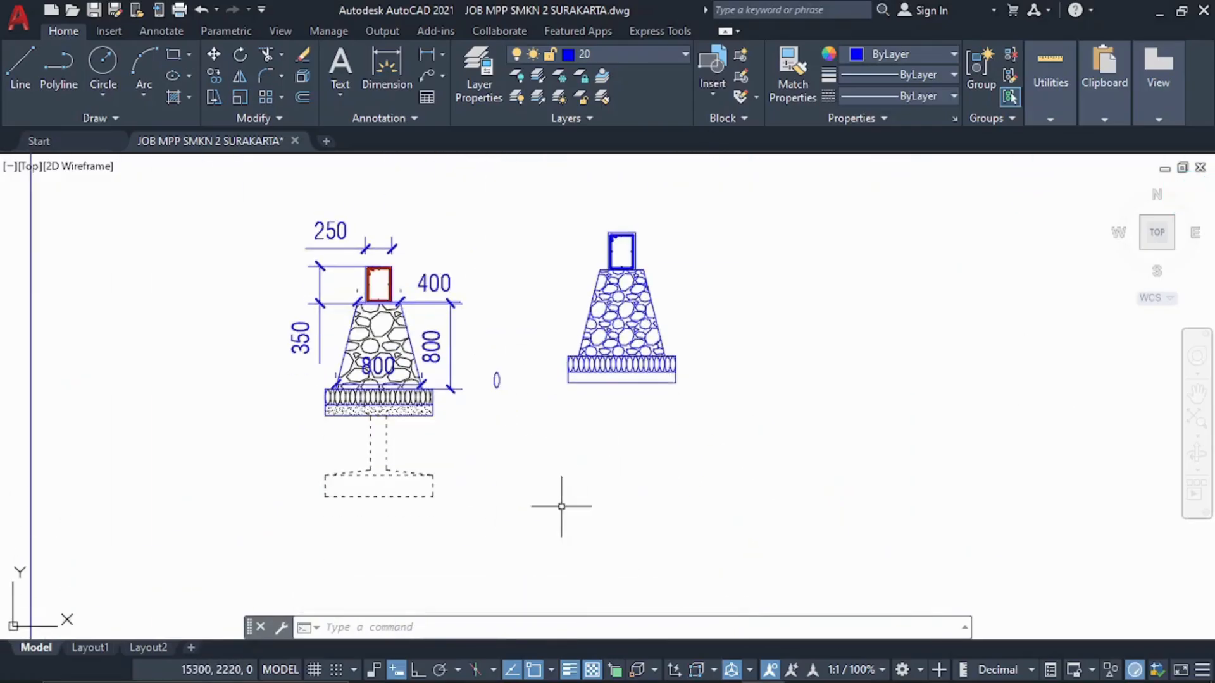
{"action": "scroll", "coordinate": [338, 450], "scroll_direction": "up", "scroll_amount": 6}
{"action": "middle_click_drag", "start_coordinate": [447, 576], "coordinate": [463, 446]}
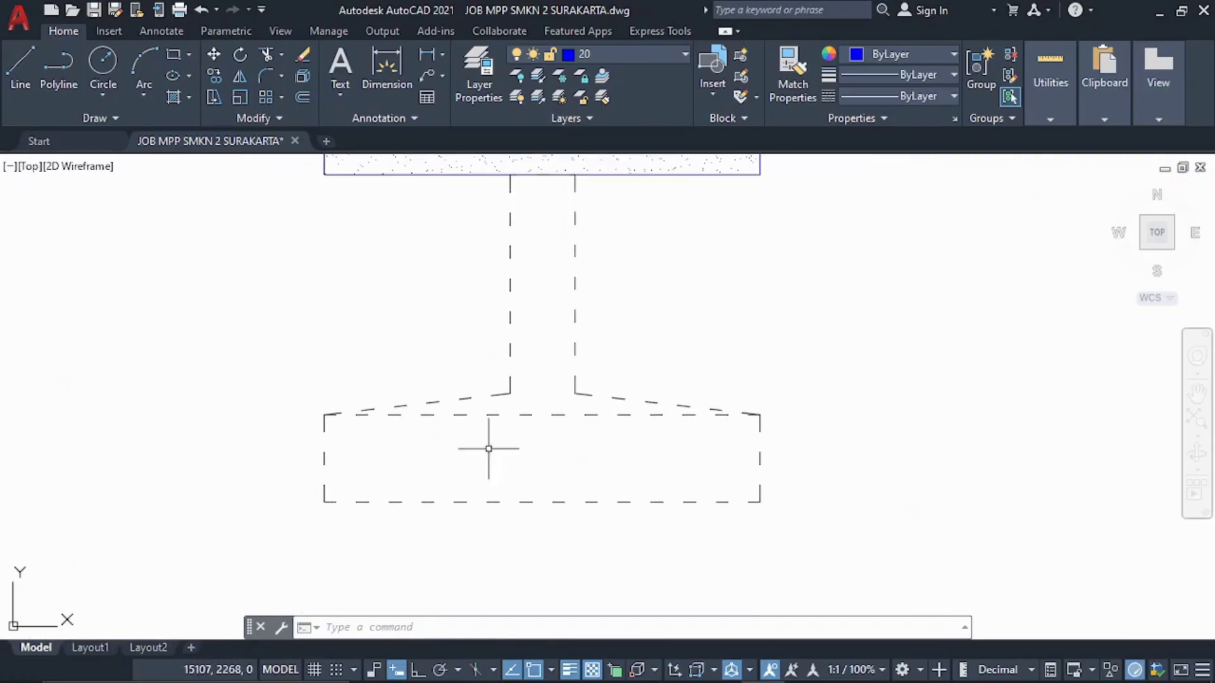
Measure the dashed column's height from the underside of the existing base to the footing with a linear dimension, without placing it
{"action": "left_click", "coordinate": [421, 54]}
{"action": "left_click", "coordinate": [326, 416]}
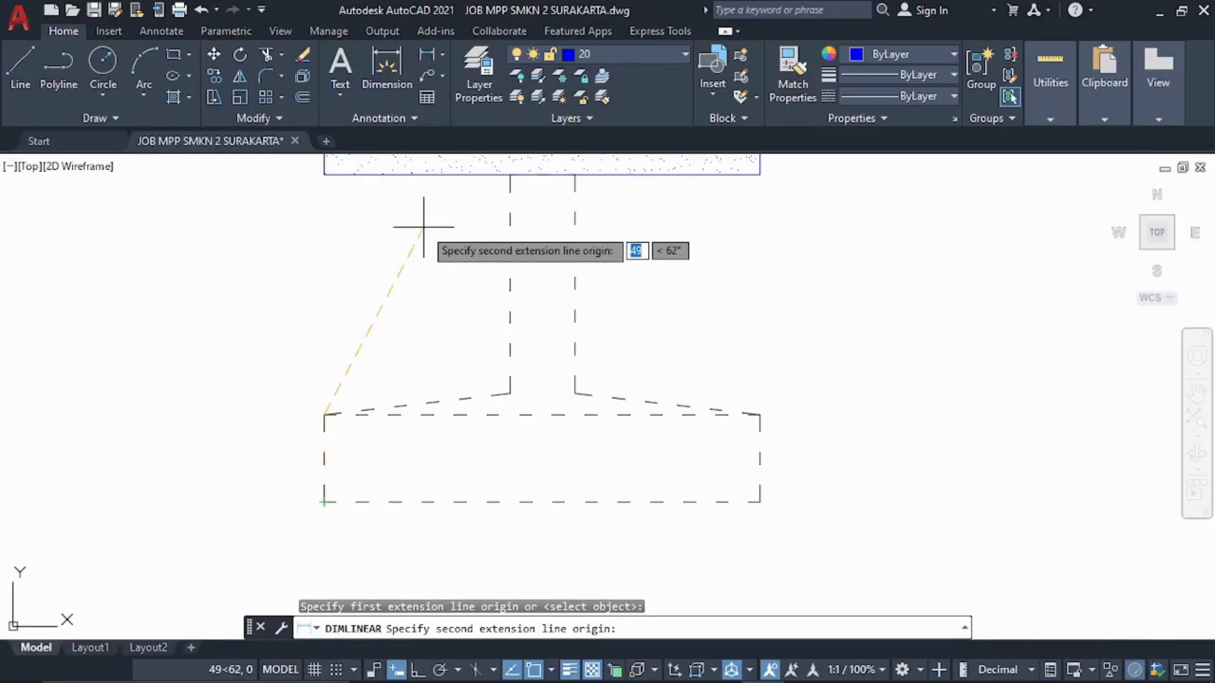
{"action": "key", "text": "Escape"}
{"action": "left_click", "coordinate": [423, 56]}
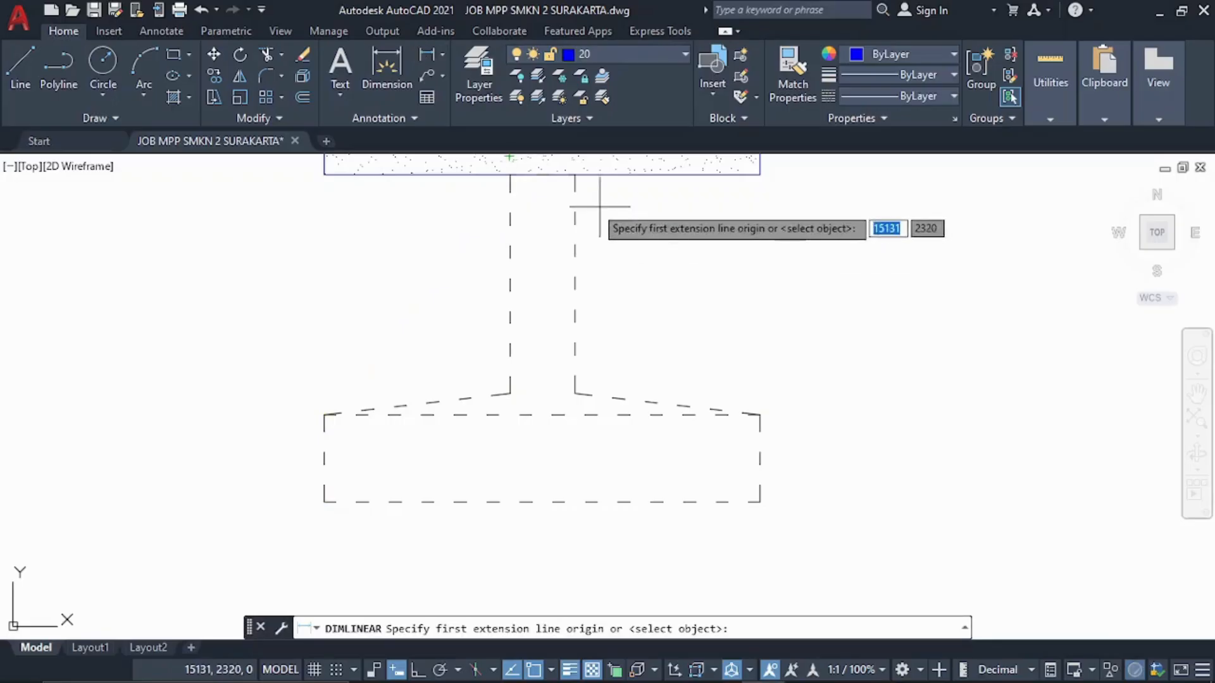
{"action": "left_click", "coordinate": [542, 174]}
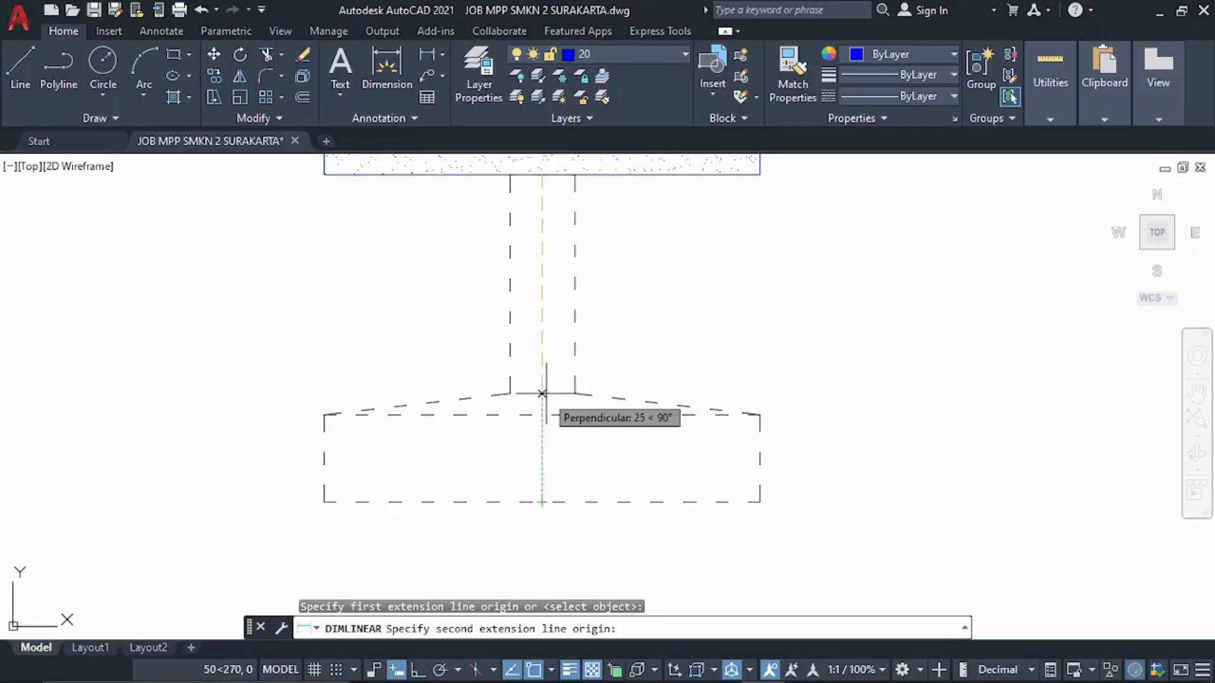
{"action": "key", "text": "F8"}
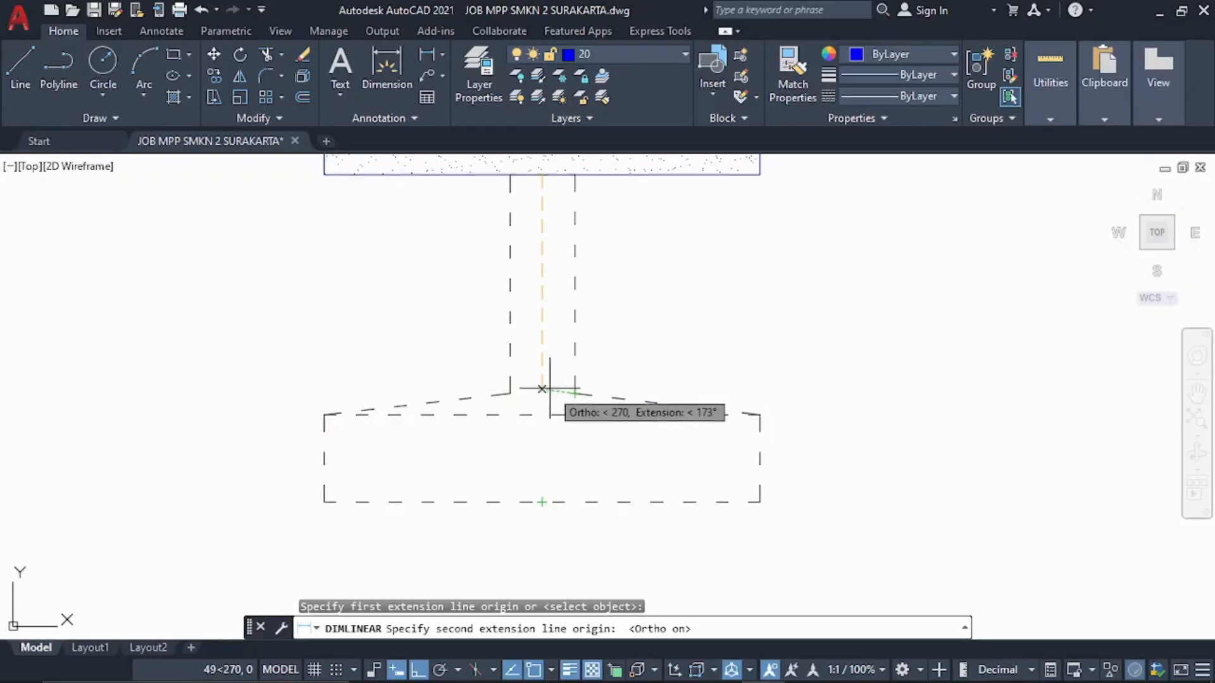
{"action": "key", "text": "Escape"}
Draw a vertical line 55 long straight down from the midpoint of the new base's bottom edge
{"action": "scroll", "coordinate": [550, 405], "scroll_direction": "down", "scroll_amount": 4}
{"action": "middle_click_drag", "start_coordinate": [747, 276], "coordinate": [714, 343]}
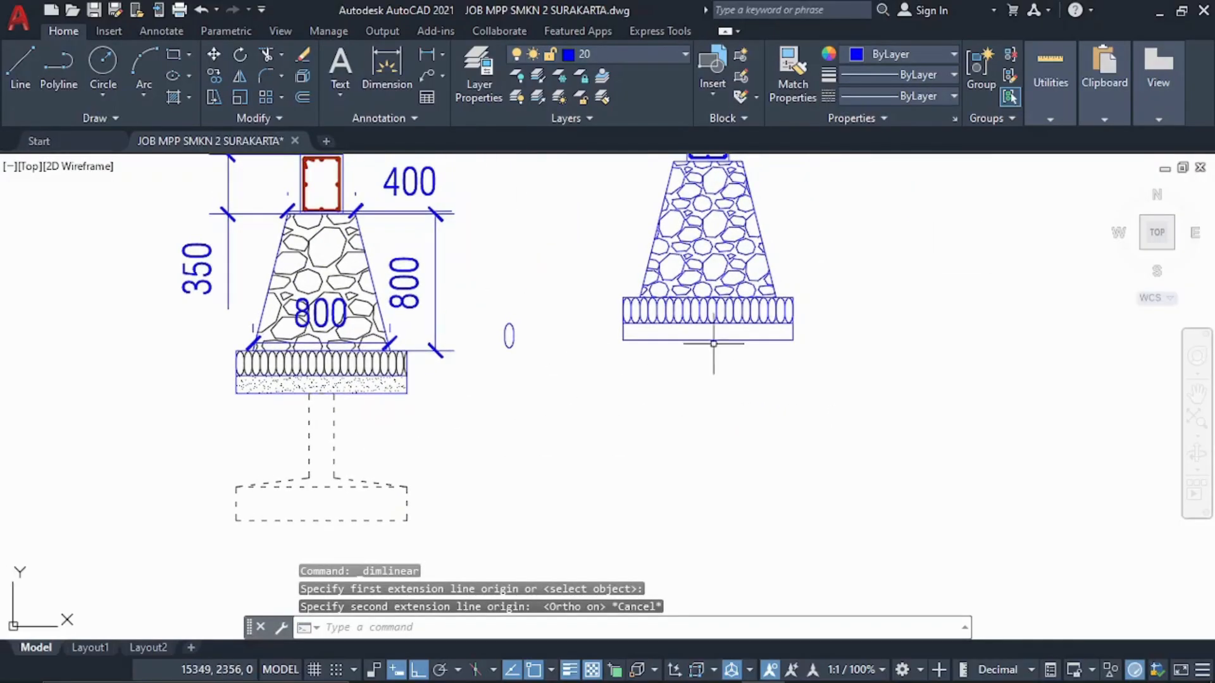
{"action": "left_click", "coordinate": [19, 75]}
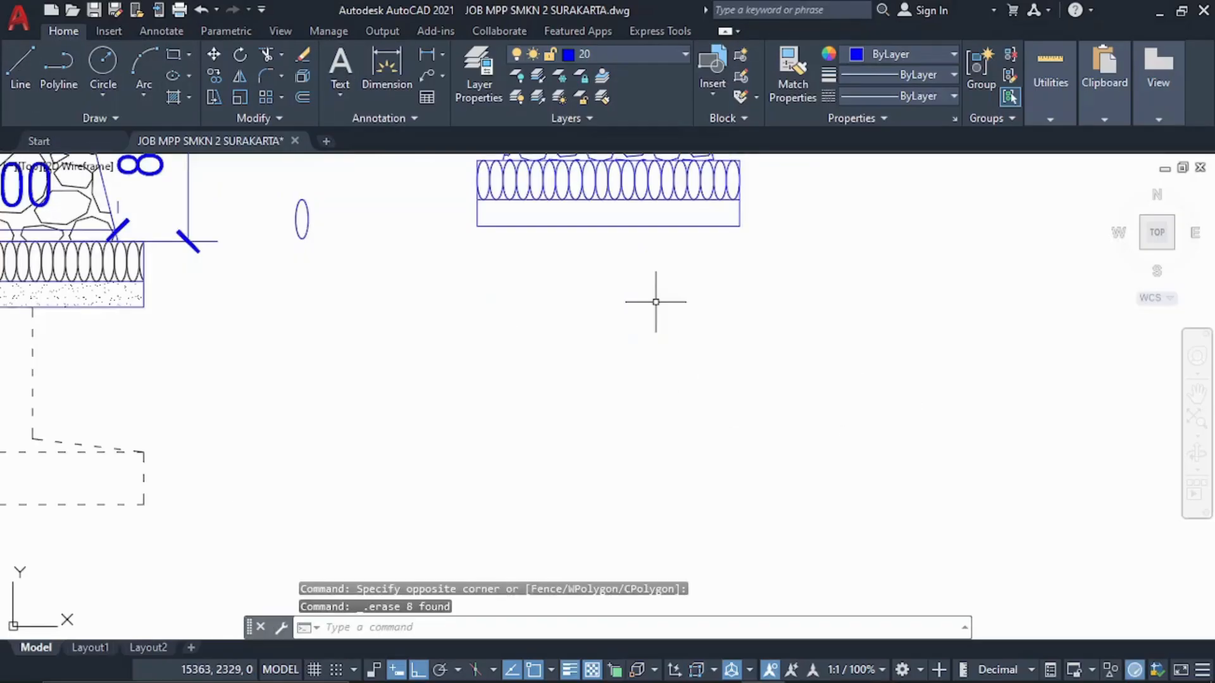
{"action": "type", "text": "l"}
{"action": "key", "text": "Return"}
{"action": "left_click", "coordinate": [607, 225]}
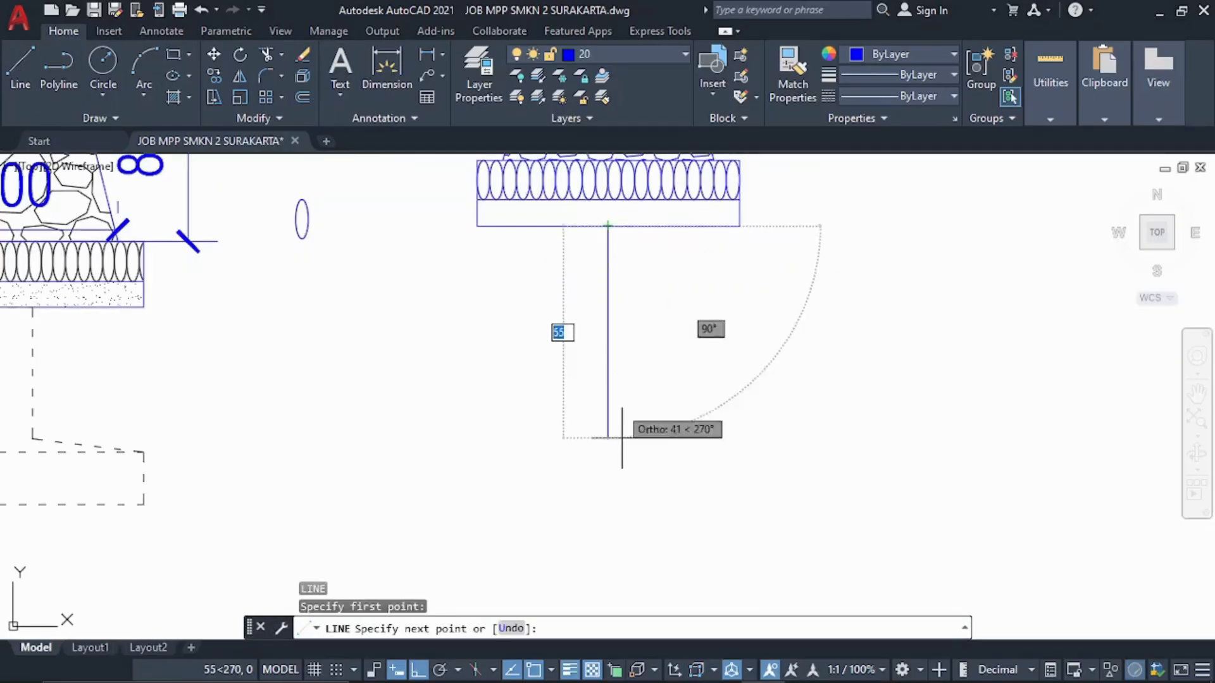
{"action": "type", "text": "55"}
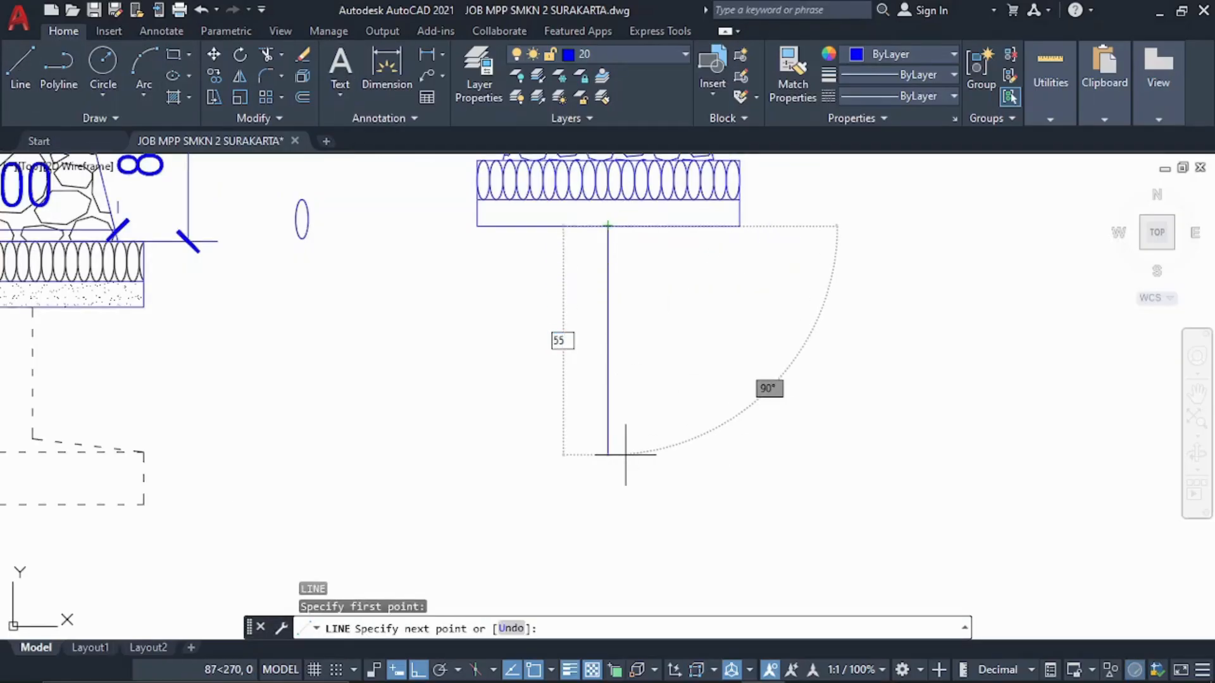
{"action": "key", "text": "Return"}
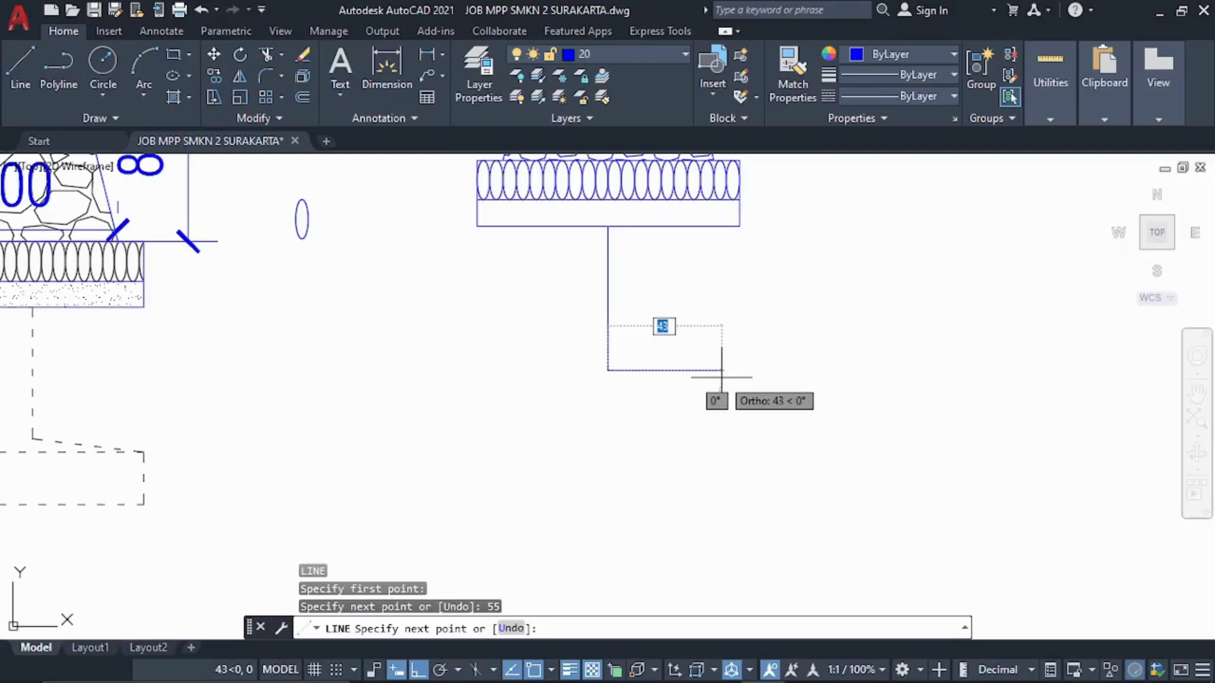
{"action": "key", "text": "Escape"}
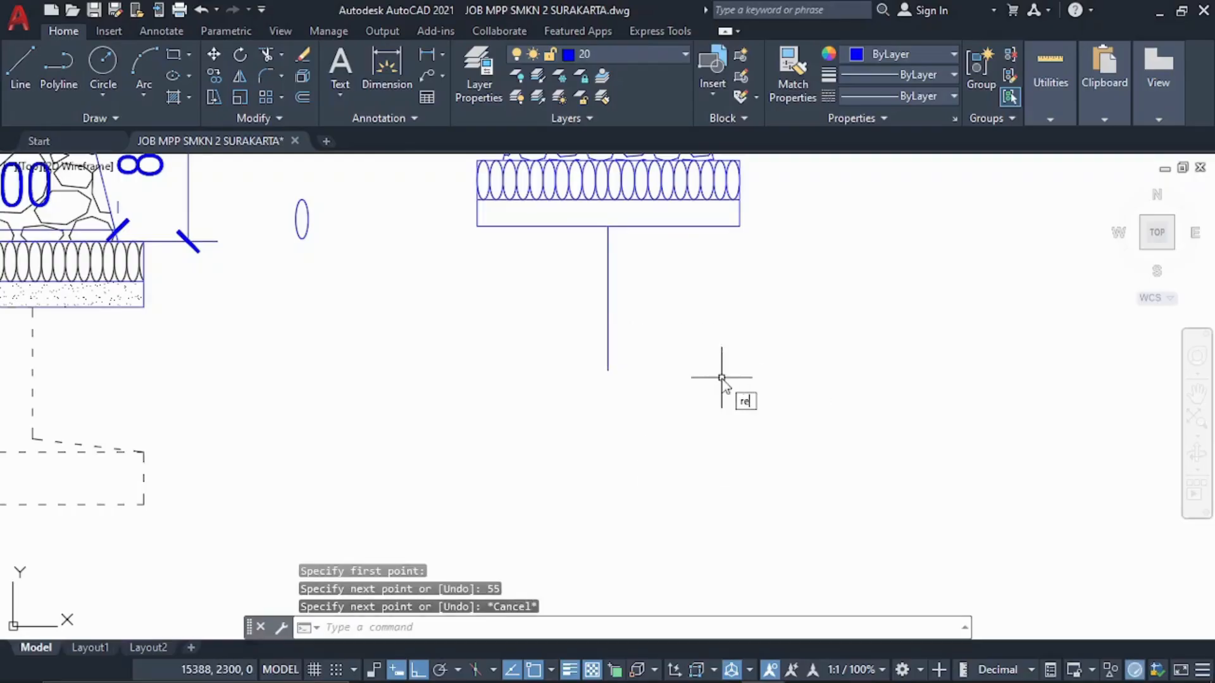
Draw a rectangle 100 wide and 20 high near the lower end of the vertical line for the footing
{"action": "type", "text": "rec"}
{"action": "key", "text": "Return"}
{"action": "left_click", "coordinate": [513, 379]}
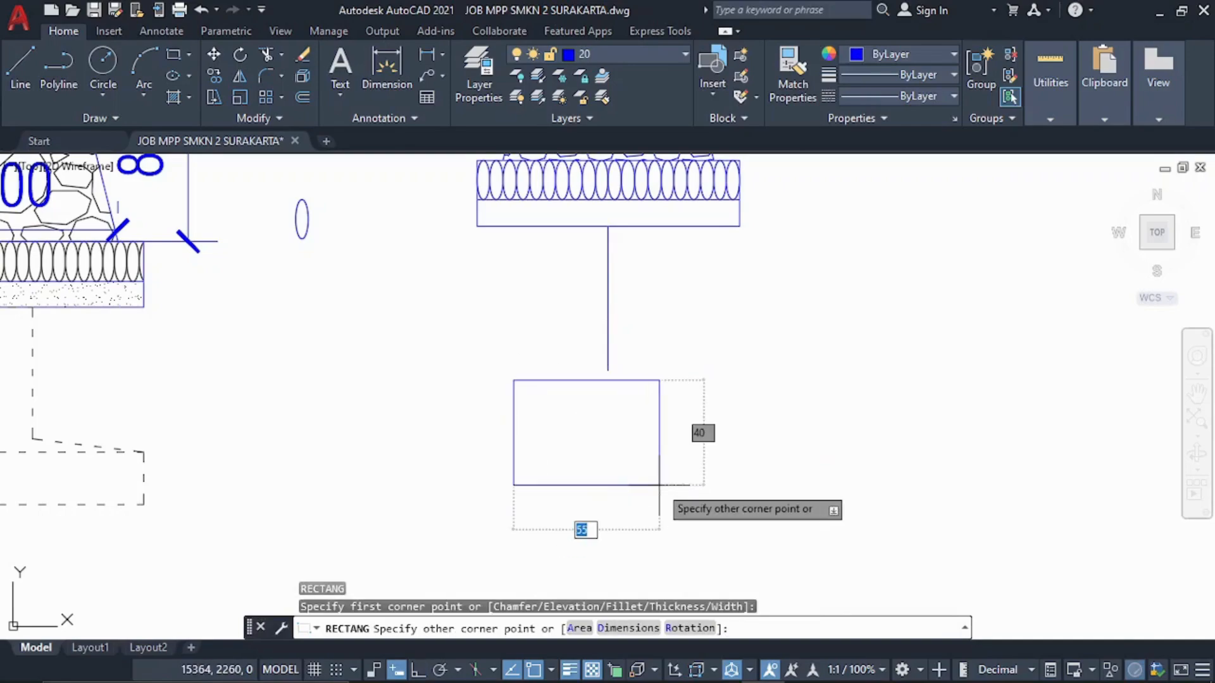
{"action": "type", "text": "-100"}
{"action": "key", "text": "Tab"}
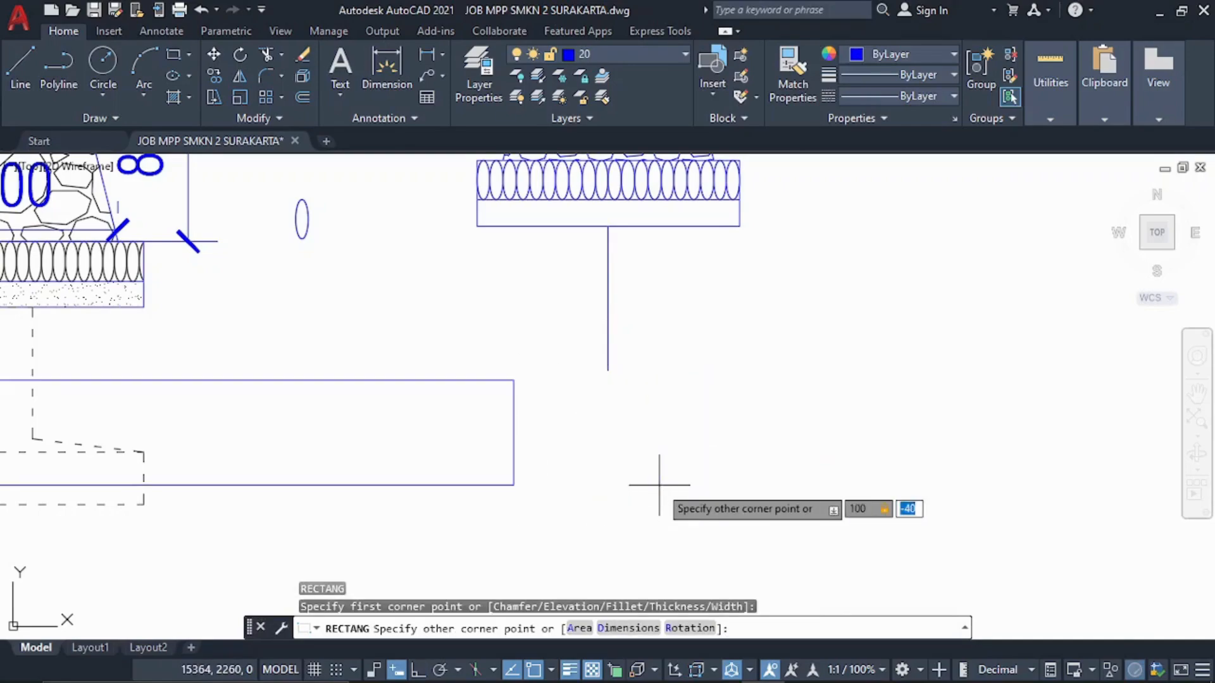
{"action": "key", "text": "Return"}
Move the footing rectangle by its top midpoint onto the lower end of the vertical line
{"action": "left_click", "coordinate": [788, 441]}
{"action": "left_click", "coordinate": [709, 326]}
{"action": "type", "text": "M"}
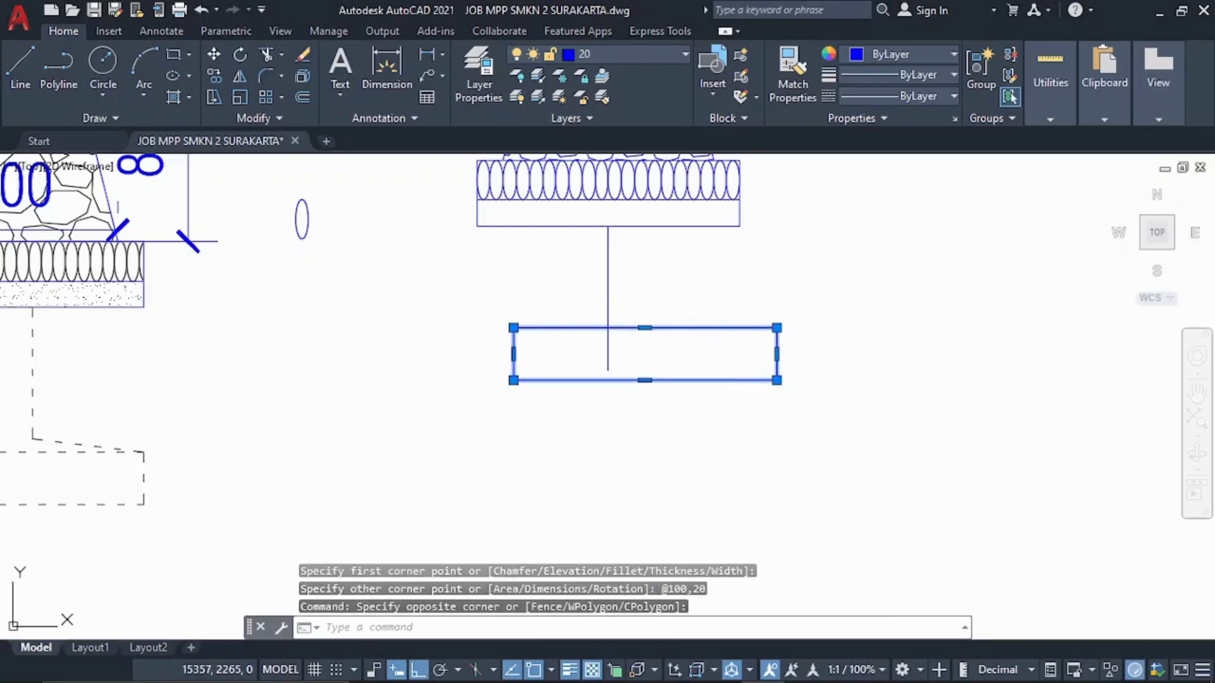
{"action": "key", "text": "Return"}
{"action": "left_click", "coordinate": [644, 327]}
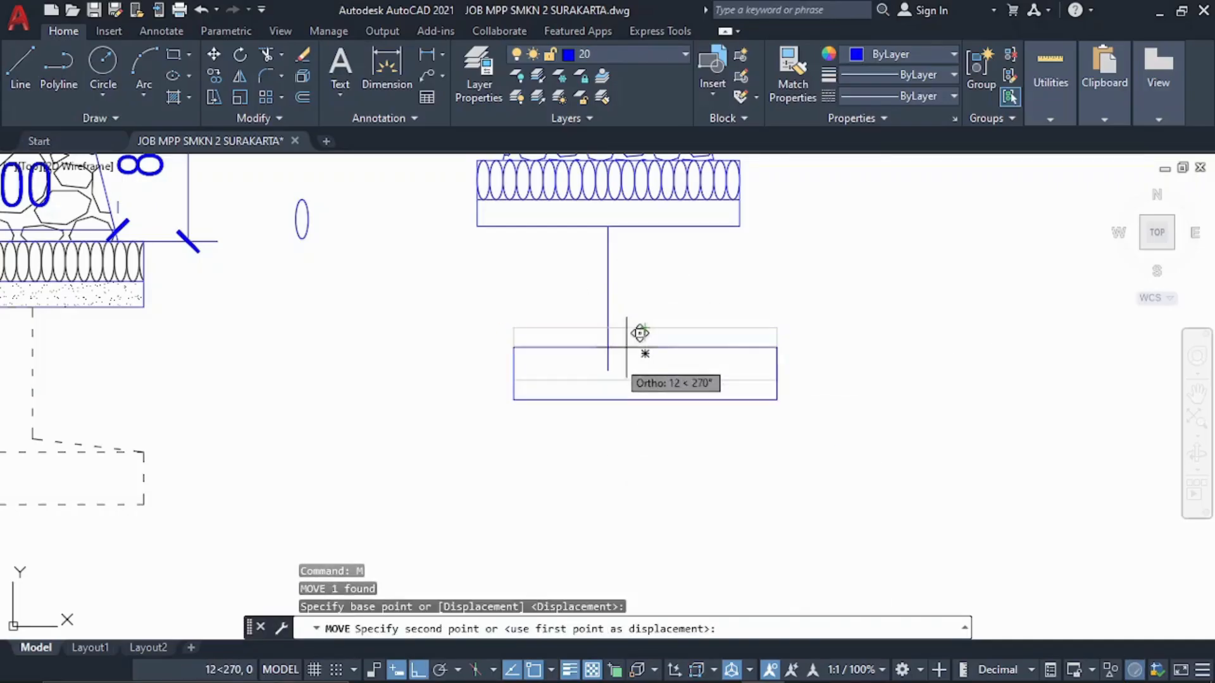
{"action": "left_click", "coordinate": [607, 371]}
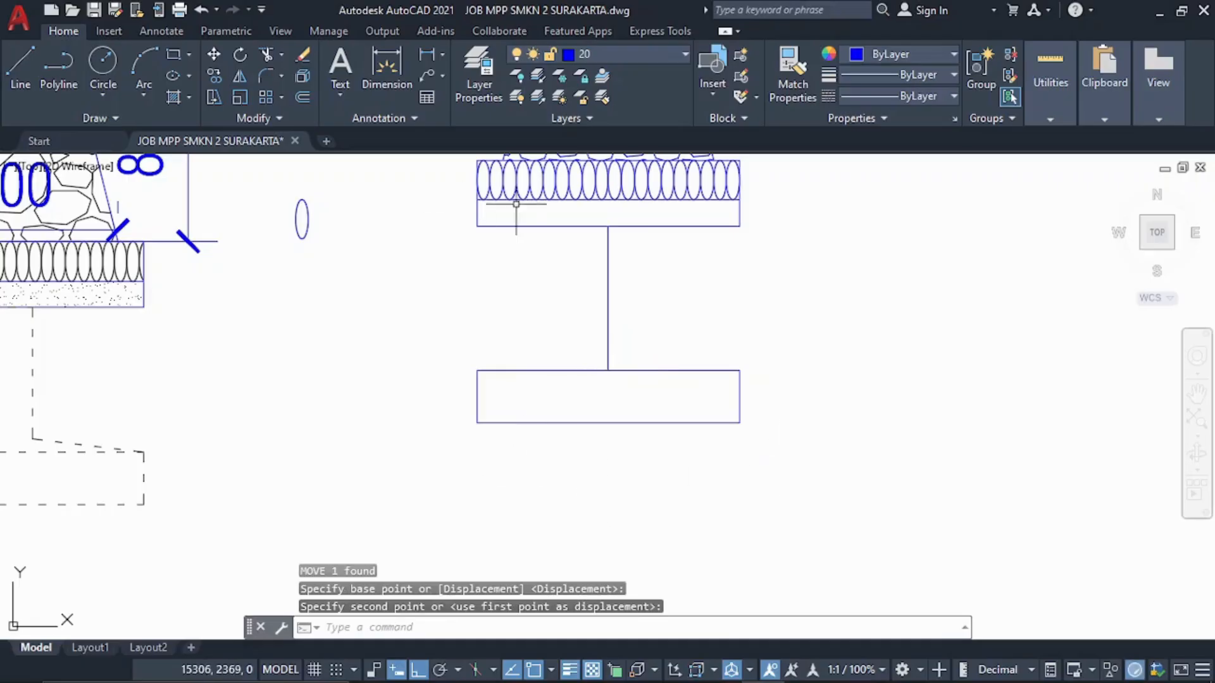
Offset the vertical centre line by 7.5 to both sides to form the column edges
{"action": "left_click", "coordinate": [621, 277]}
{"action": "left_click", "coordinate": [596, 273]}
{"action": "type", "text": "O"}
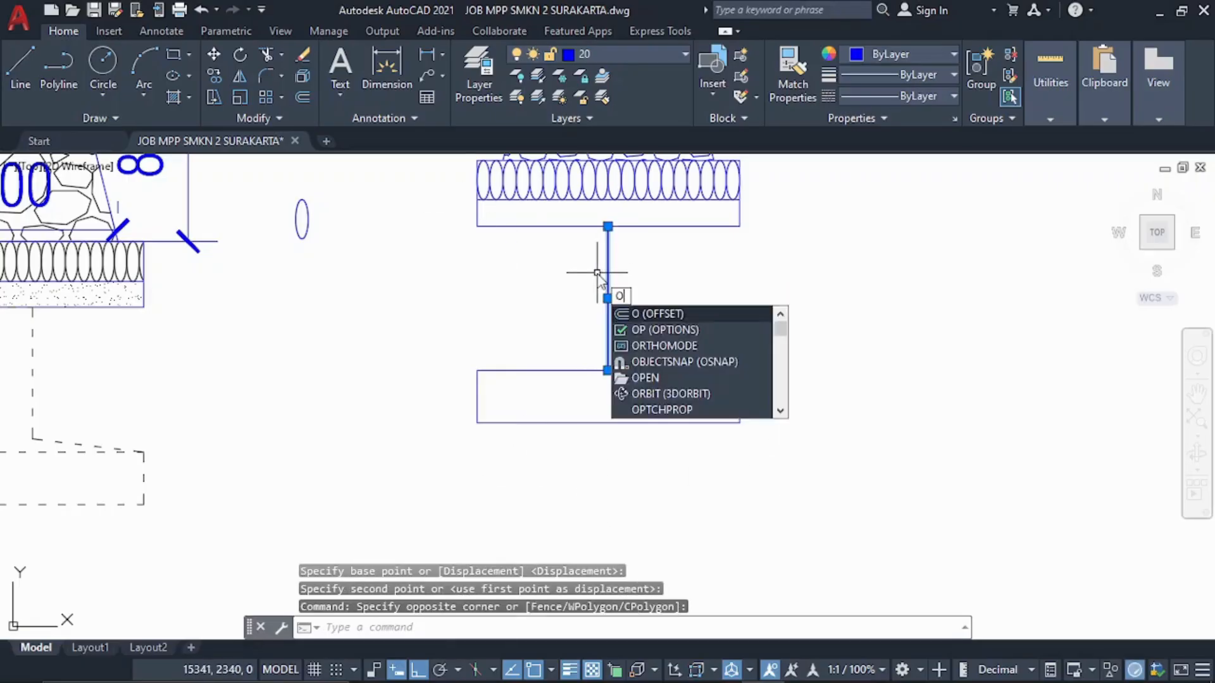
{"action": "key", "text": "Return"}
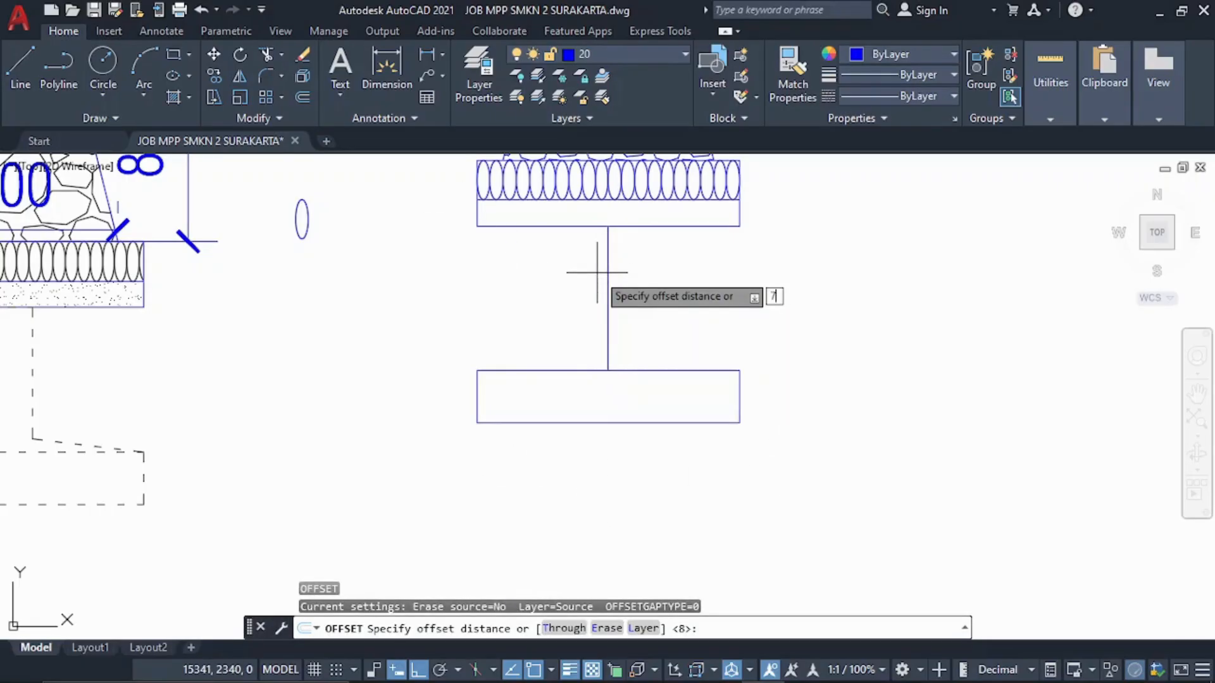
{"action": "type", "text": "7.5"}
{"action": "key", "text": "Return"}
{"action": "left_click", "coordinate": [606, 274]}
{"action": "left_click", "coordinate": [578, 269]}
{"action": "left_click", "coordinate": [608, 282]}
{"action": "left_click", "coordinate": [633, 304]}
{"action": "key", "text": "Escape"}
Draw a guide line 5 up from the foot of the column's left edge, continuing with a short horizontal segment to the left
{"action": "type", "text": "l"}
{"action": "key", "text": "Return"}
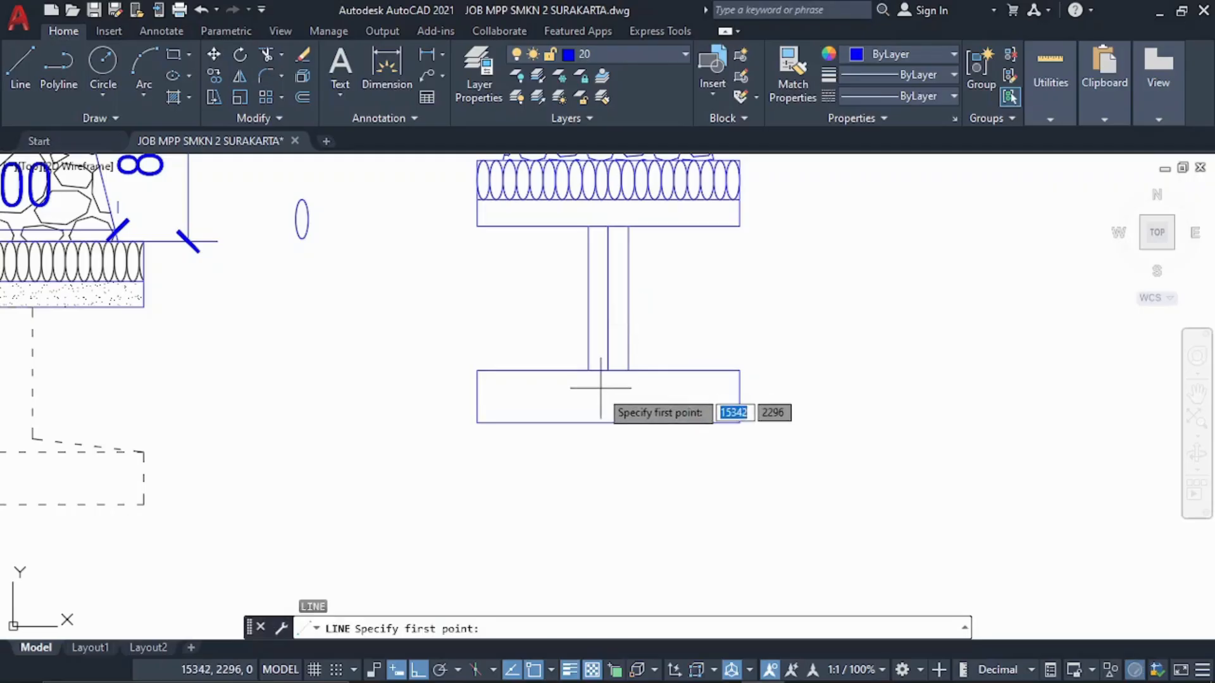
{"action": "left_click", "coordinate": [589, 371]}
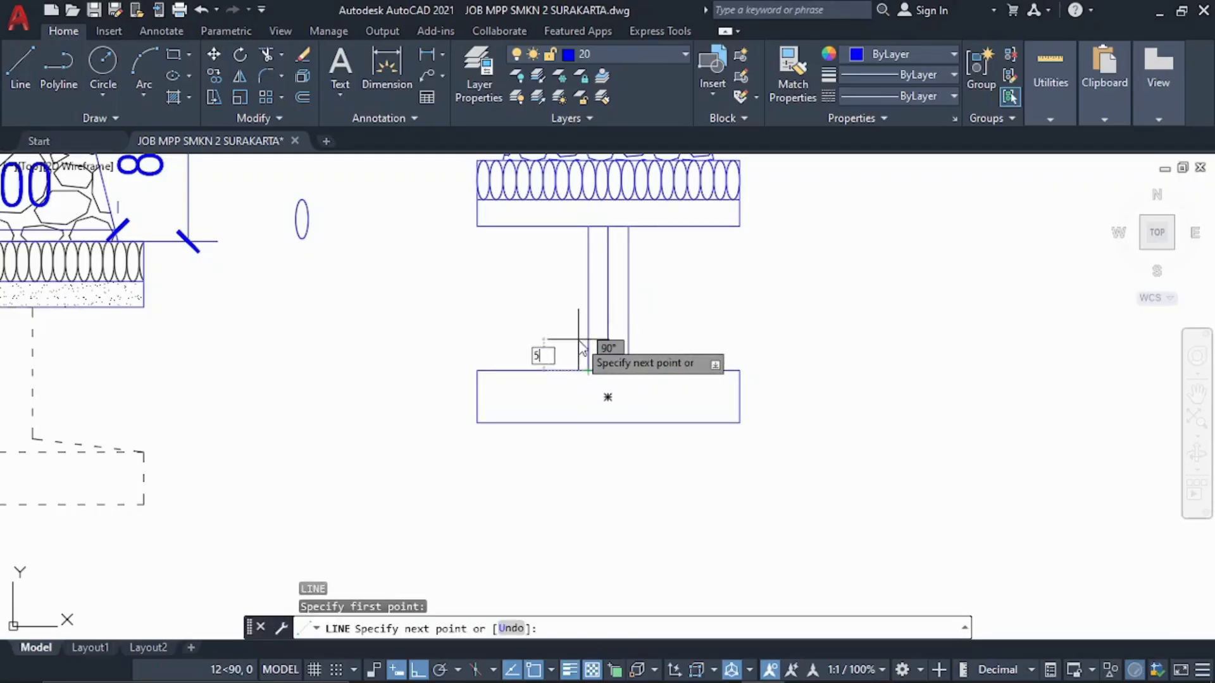
{"action": "type", "text": "5"}
{"action": "key", "text": "Return"}
{"action": "left_click", "coordinate": [549, 358]}
{"action": "key", "text": "Escape"}
{"action": "scroll", "coordinate": [545, 370], "scroll_direction": "up", "scroll_amount": 3}
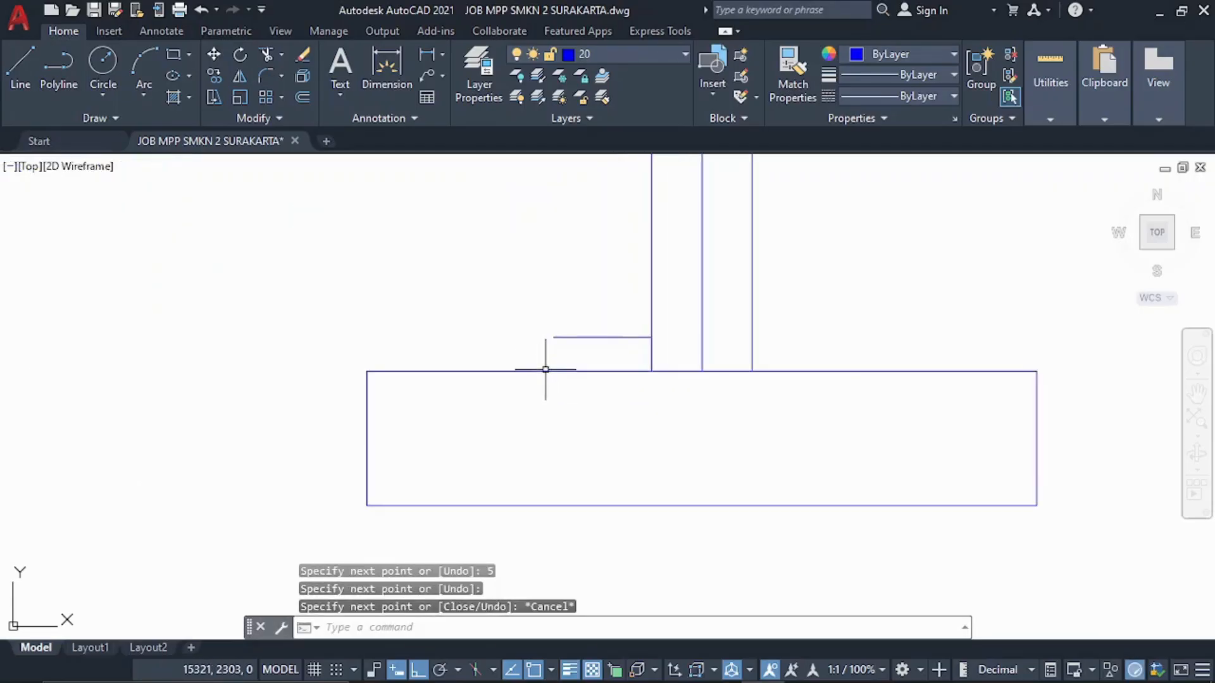
With ortho off, draw a sloping line from the footing's top-left corner to the upper end of the 5-unit guide line
{"action": "type", "text": "l"}
{"action": "key", "text": "Return"}
{"action": "left_click", "coordinate": [366, 370]}
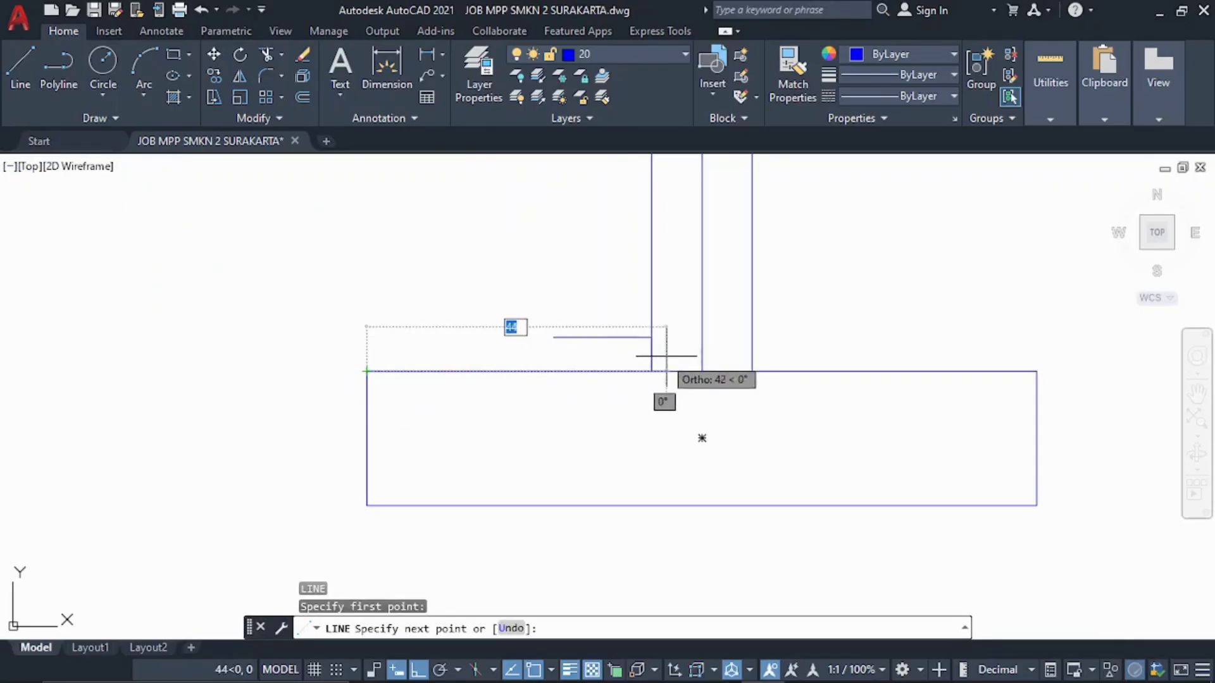
{"action": "key", "text": "F8"}
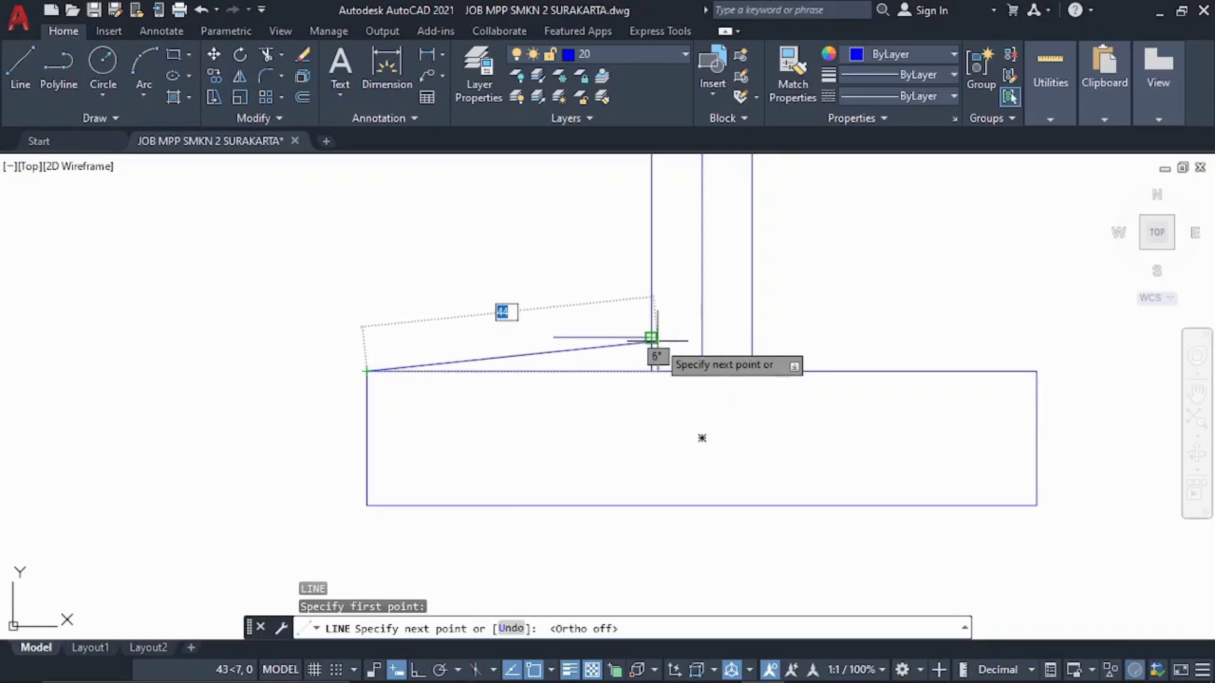
{"action": "left_click", "coordinate": [650, 337]}
{"action": "key", "text": "Escape"}
Mirror the sloping line about the column's centre line, keeping the original
{"action": "left_click", "coordinate": [515, 353]}
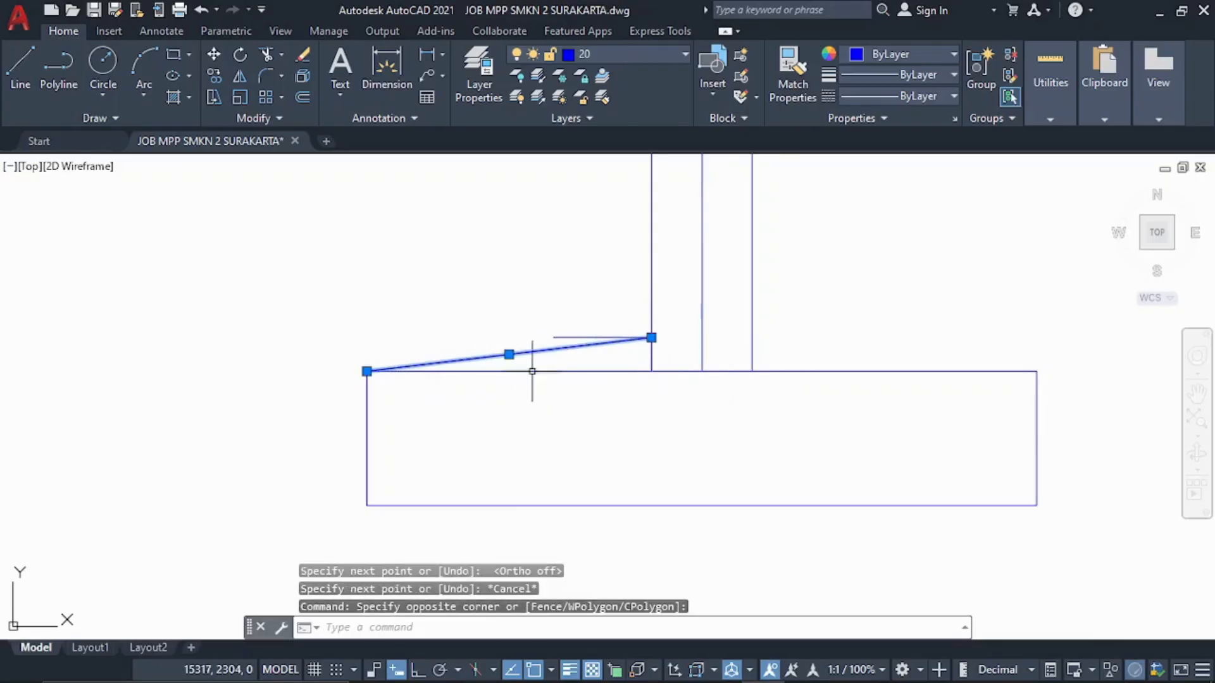
{"action": "type", "text": "mi"}
{"action": "key", "text": "Return"}
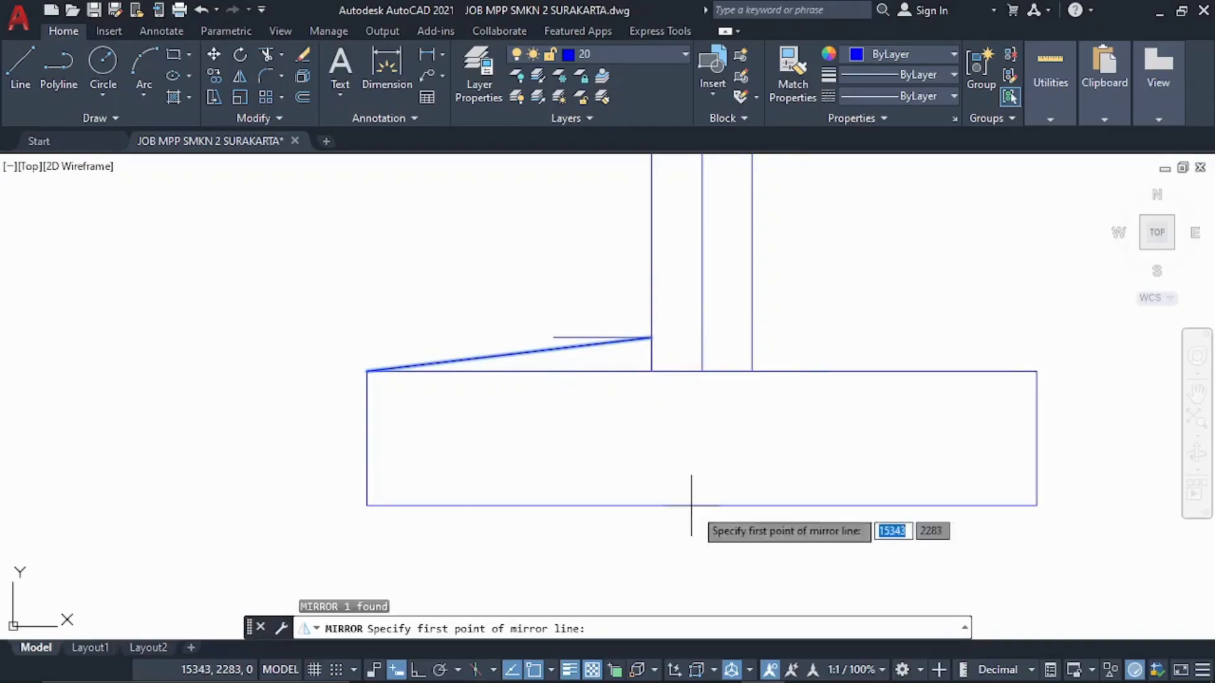
{"action": "left_click", "coordinate": [701, 371]}
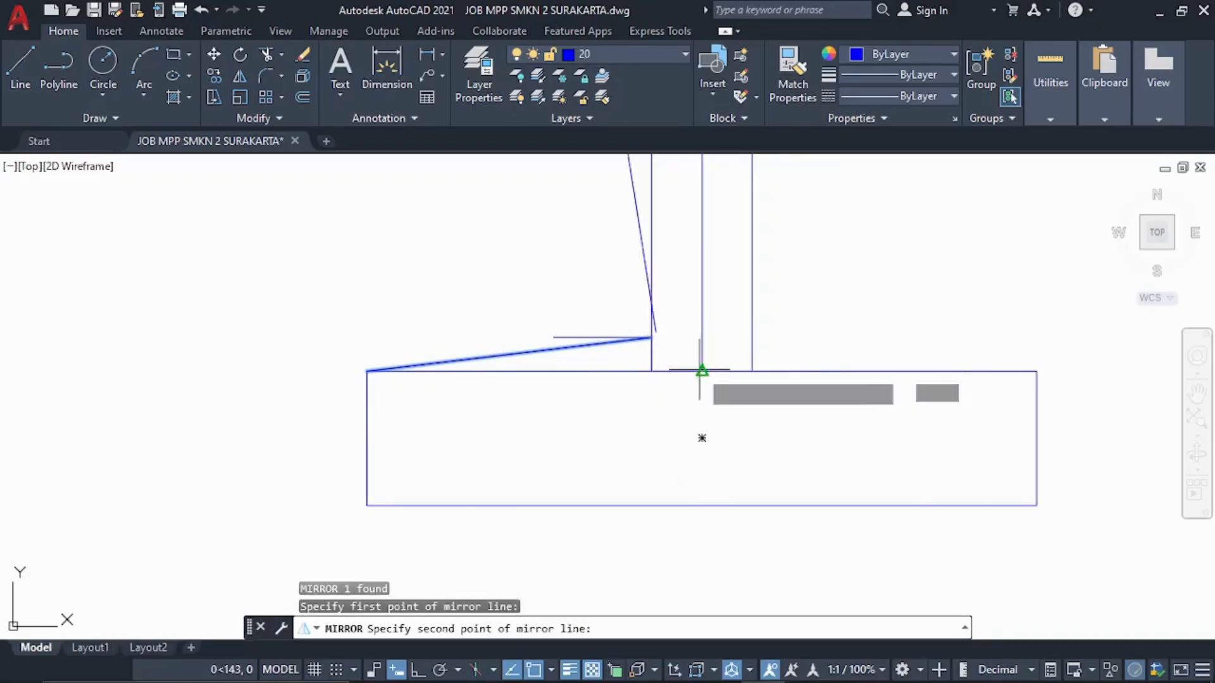
{"action": "left_click", "coordinate": [701, 438]}
{"action": "left_click", "coordinate": [744, 501]}
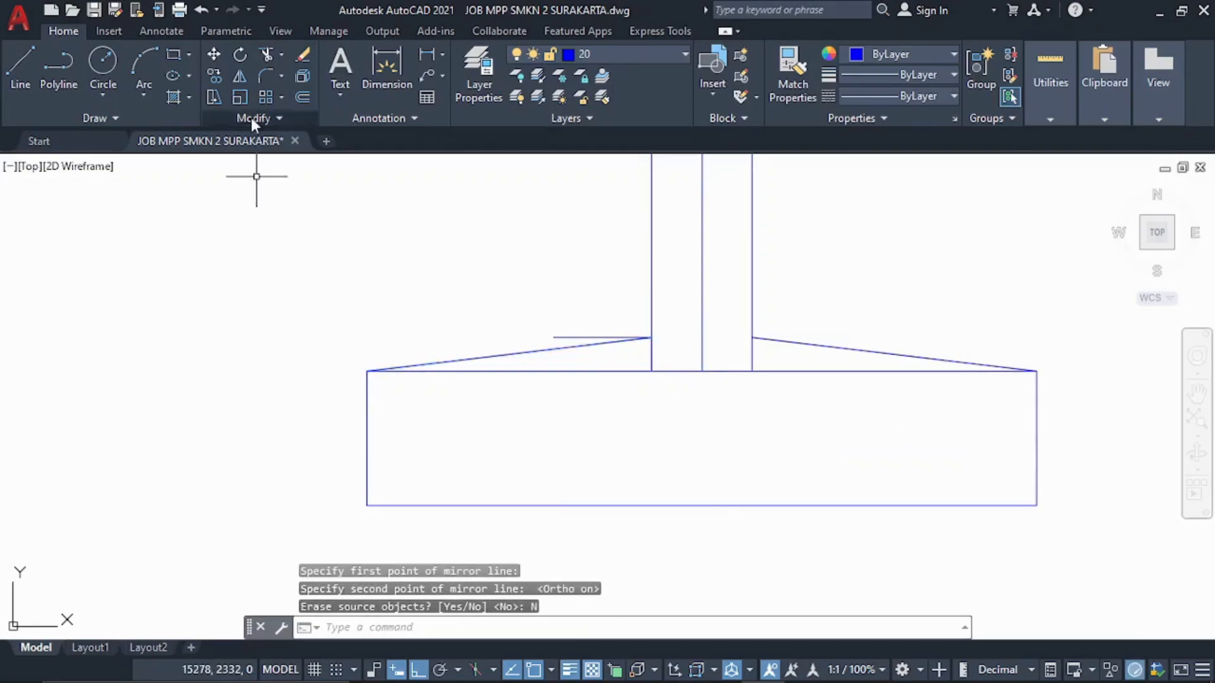
Trim away the horizontal guide, the column's centre line and the column edges below the sloping lines
{"action": "scroll", "coordinate": [688, 325], "scroll_direction": "down", "scroll_amount": 6}
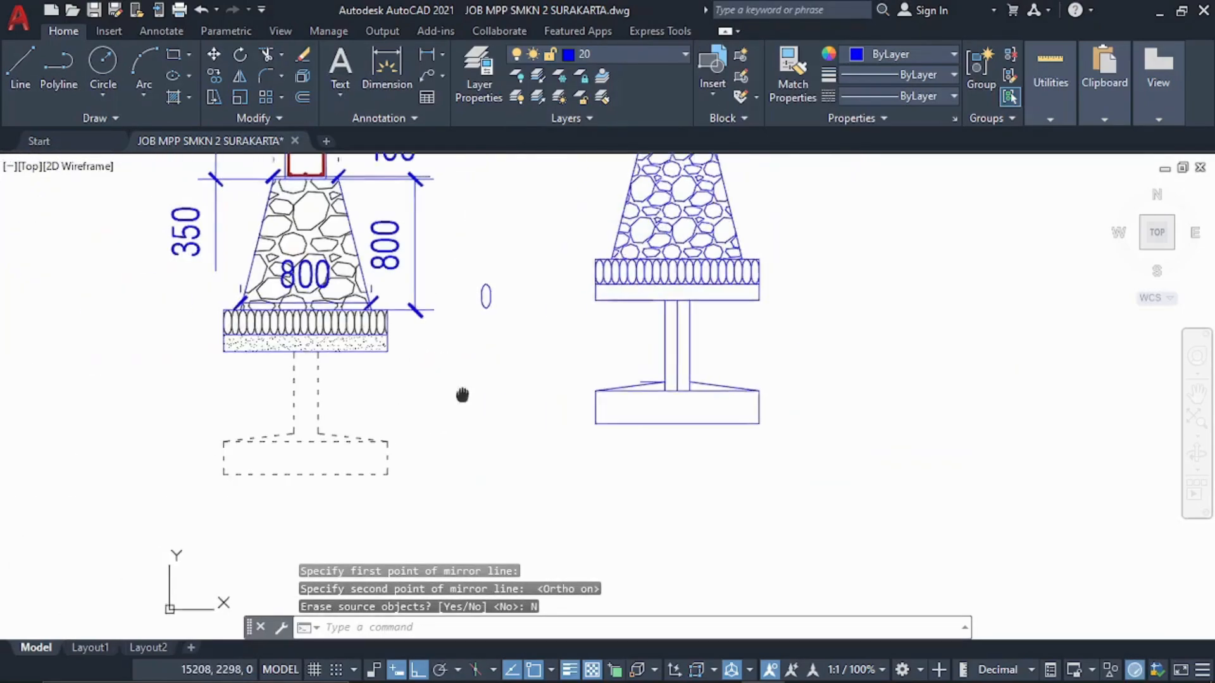
{"action": "scroll", "coordinate": [626, 385], "scroll_direction": "up", "scroll_amount": 5}
{"action": "type", "text": "tr"}
{"action": "key", "text": "Return"}
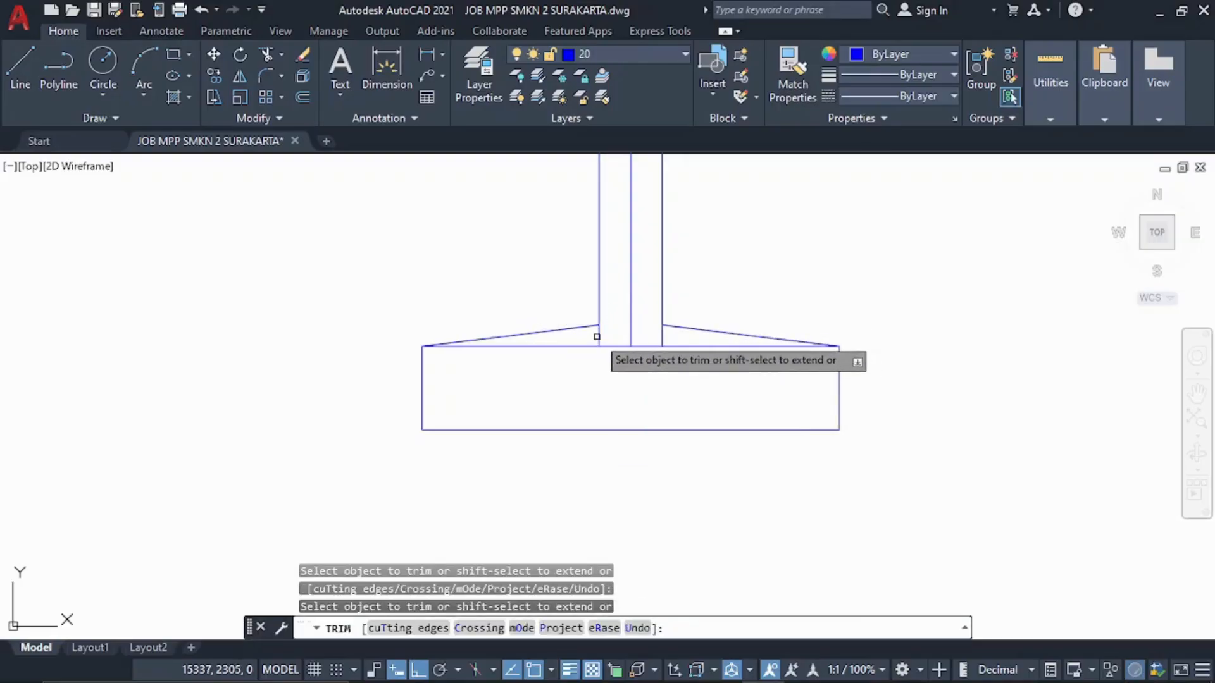
{"action": "left_click", "coordinate": [650, 298]}
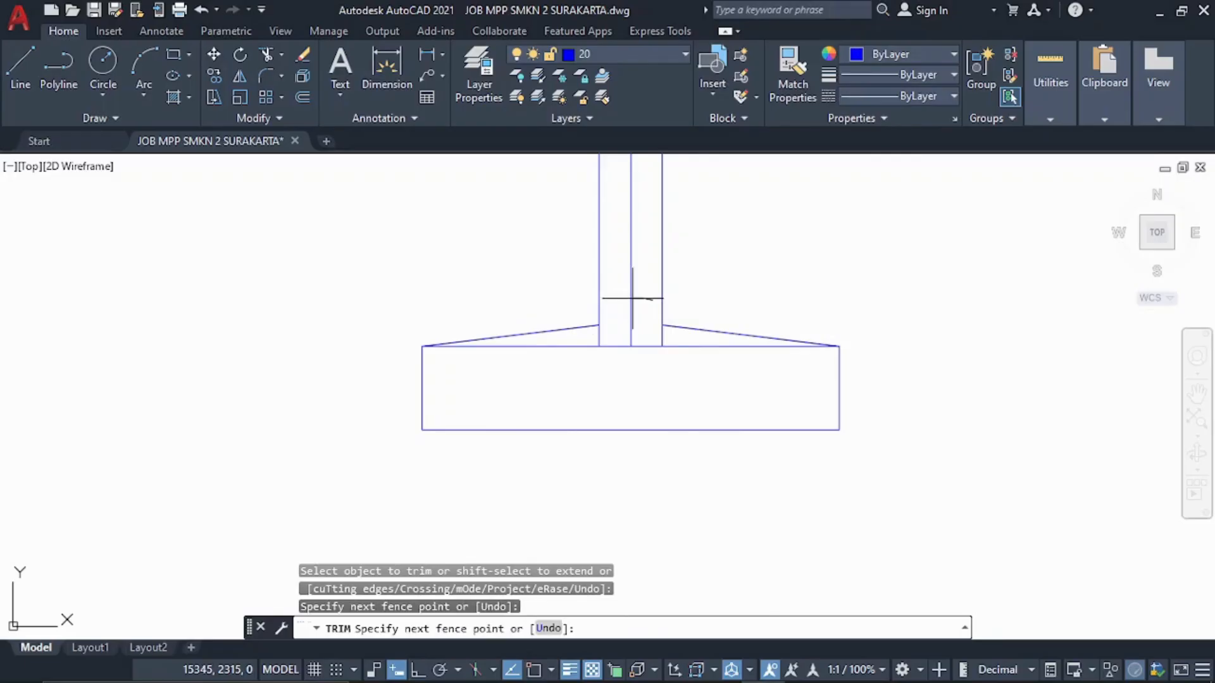
{"action": "left_click", "coordinate": [631, 297]}
{"action": "left_click", "coordinate": [624, 296]}
{"action": "left_click", "coordinate": [639, 286]}
{"action": "scroll", "coordinate": [646, 345], "scroll_direction": "down", "scroll_amount": 2}
{"action": "scroll", "coordinate": [648, 378], "scroll_direction": "up", "scroll_amount": 6}
{"action": "mouse_move", "coordinate": [689, 229]}
{"action": "left_mouse_down"}
{"action": "mouse_move", "coordinate": [567, 217]}
{"action": "mouse_move", "coordinate": [486, 225]}
{"action": "left_mouse_up"}
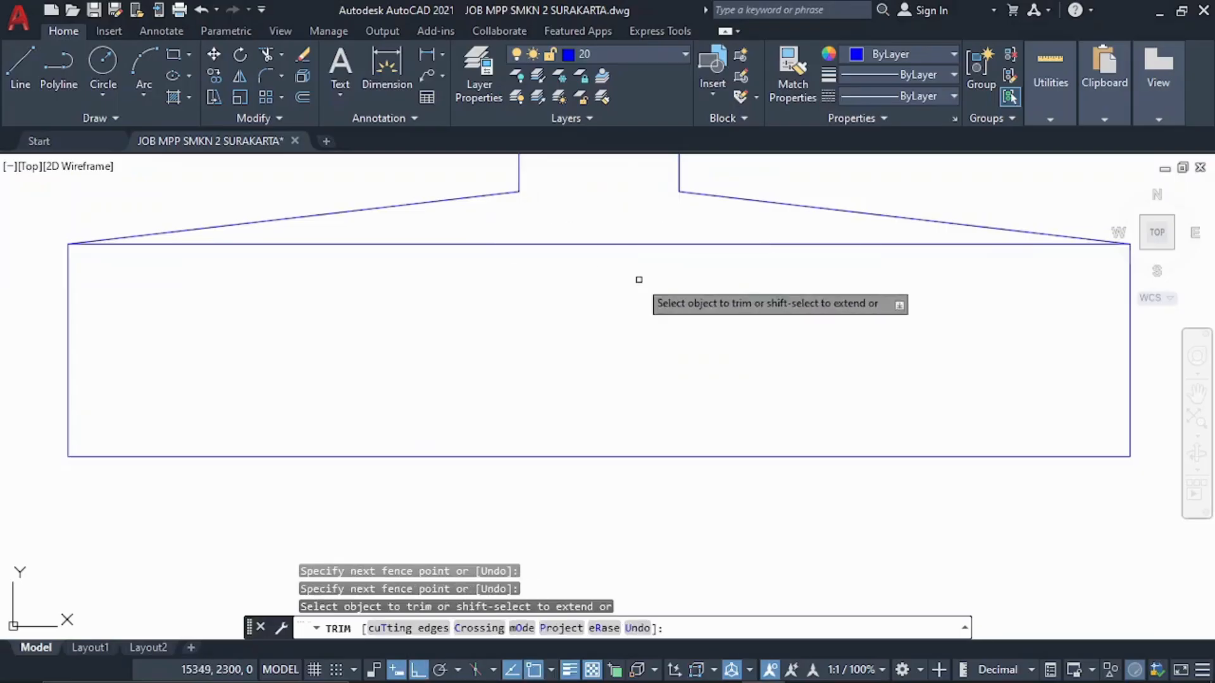
{"action": "key", "text": "Escape"}
Set the linetype of the new column and footing outline to ACAD_ISO03W100
{"action": "scroll", "coordinate": [638, 280], "scroll_direction": "down", "scroll_amount": 6}
{"action": "scroll", "coordinate": [639, 284], "scroll_direction": "down", "scroll_amount": 2}
{"action": "middle_click_drag", "start_coordinate": [601, 233], "coordinate": [608, 306]}
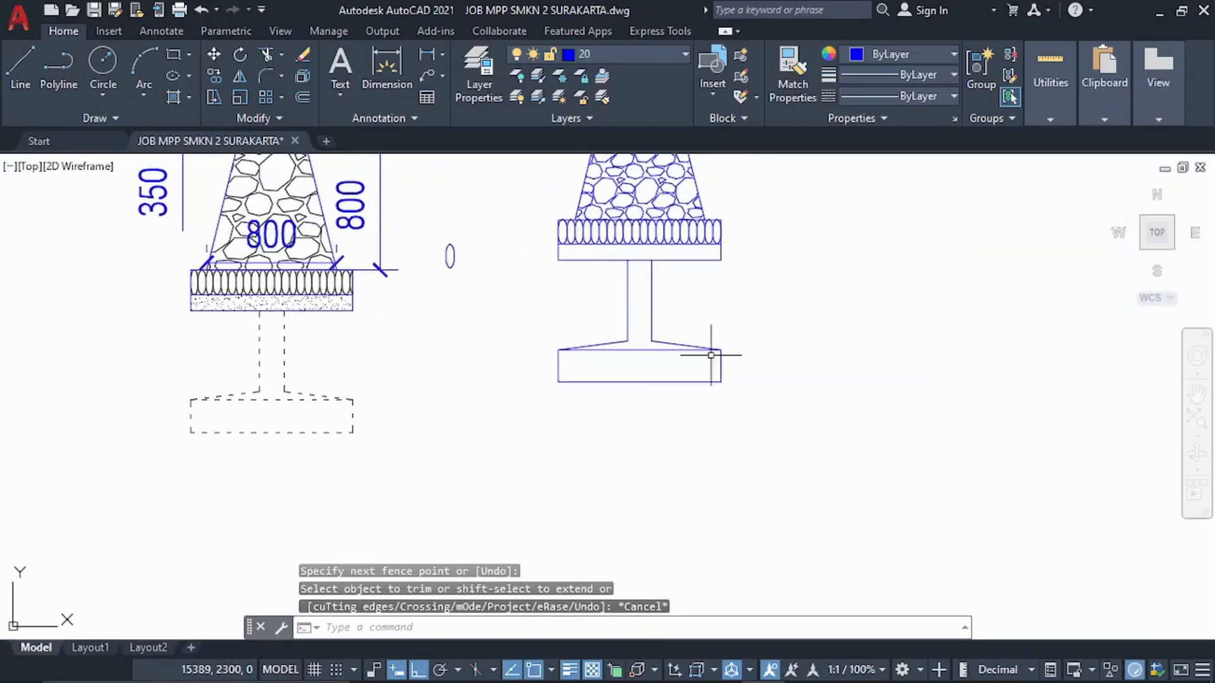
{"action": "left_click", "coordinate": [763, 443]}
{"action": "left_click", "coordinate": [515, 298]}
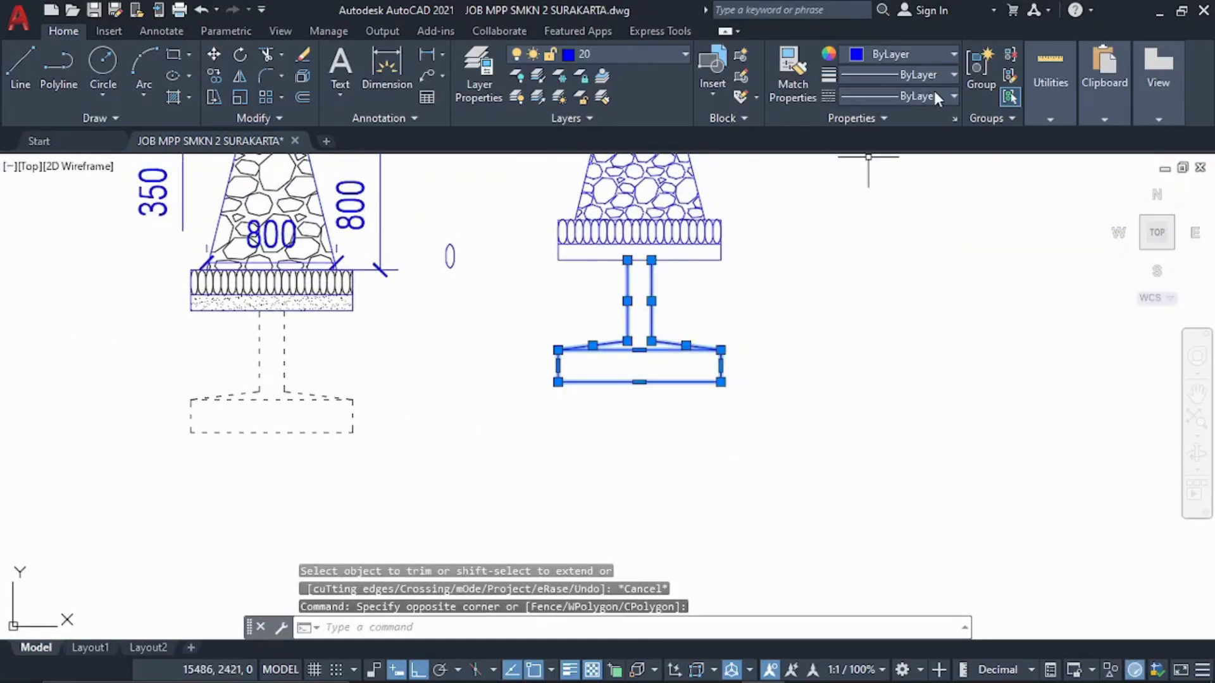
{"action": "left_click", "coordinate": [933, 94]}
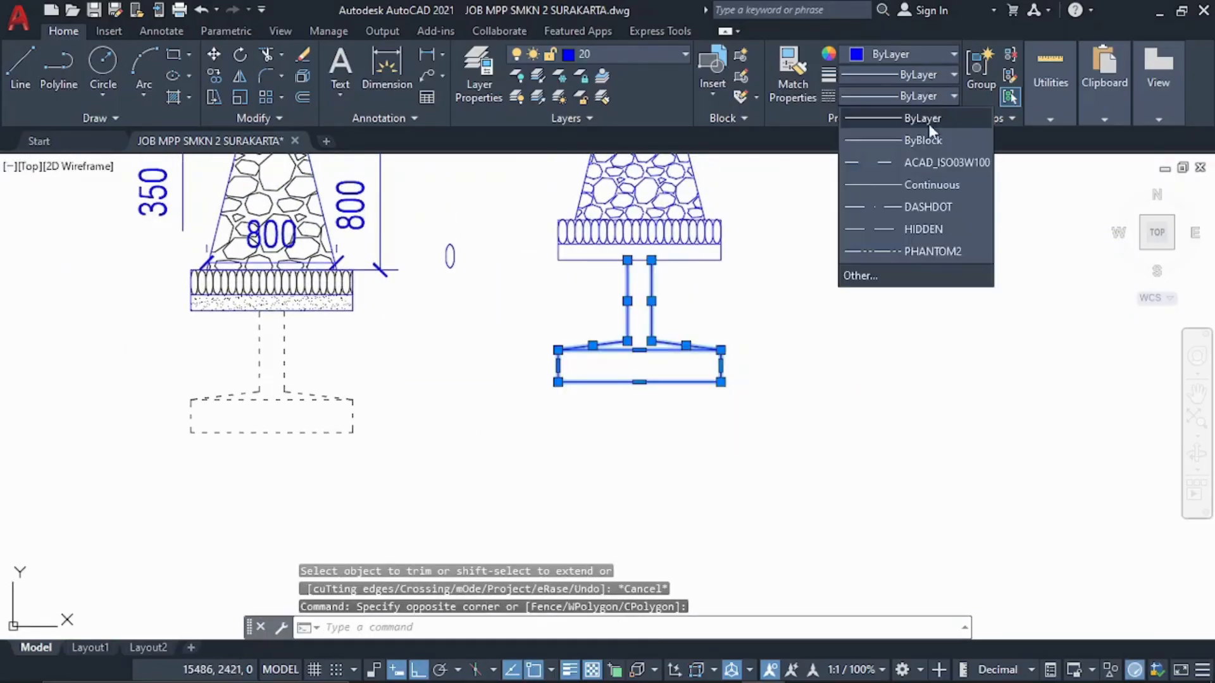
{"action": "left_click", "coordinate": [902, 168]}
{"action": "key", "text": "Escape"}
Define the dashed column and footing as a block named FOOTPLAT and close the block editor
{"action": "left_click", "coordinate": [763, 440]}
{"action": "left_click", "coordinate": [505, 323]}
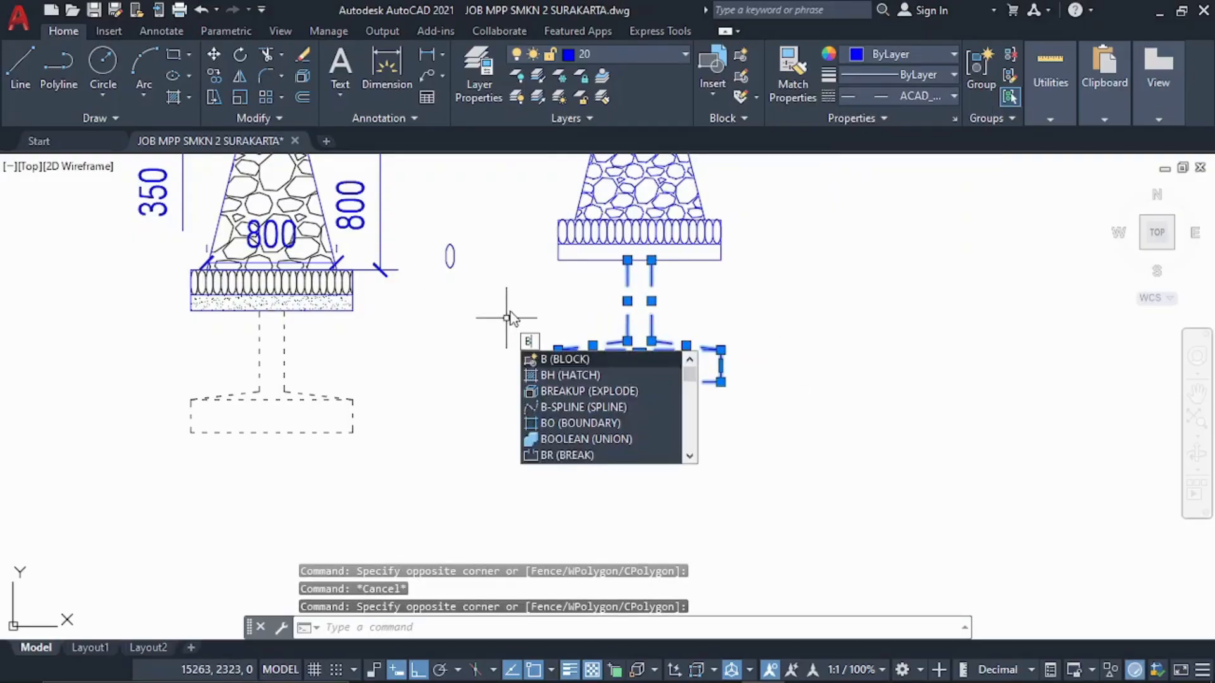
{"action": "key", "text": "Return"}
{"action": "key", "text": "Caps_Lock"}
{"action": "type", "text": "FOOTPLAT"}
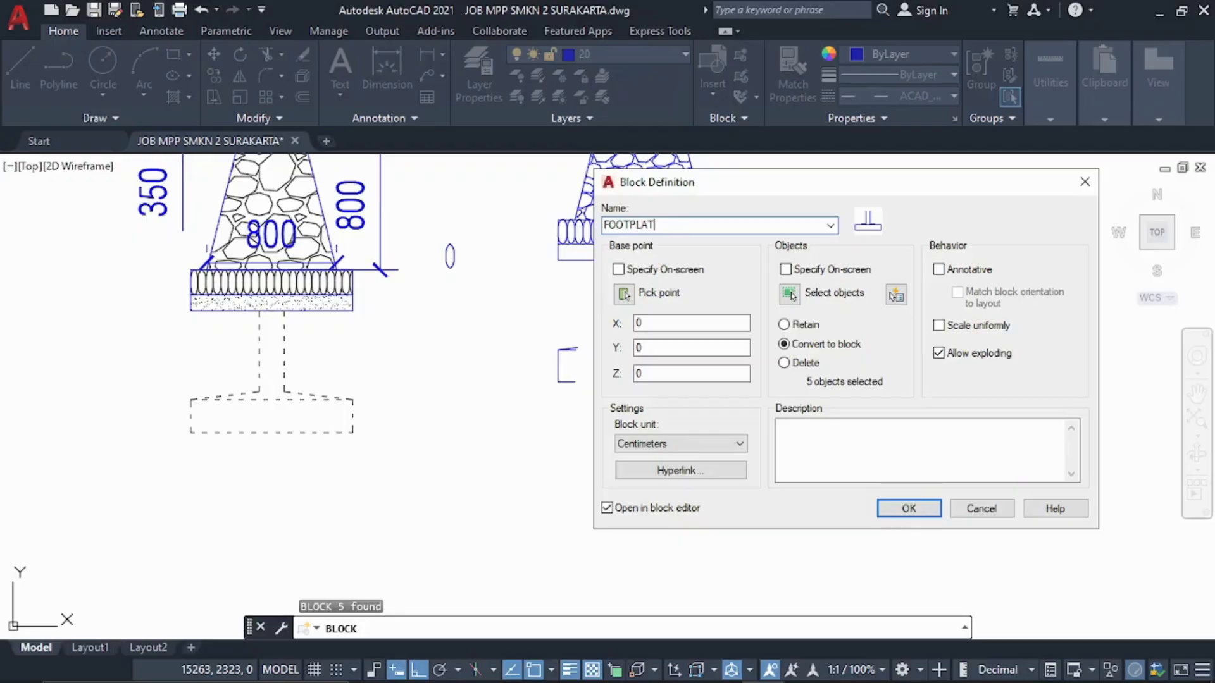
{"action": "left_click", "coordinate": [925, 508]}
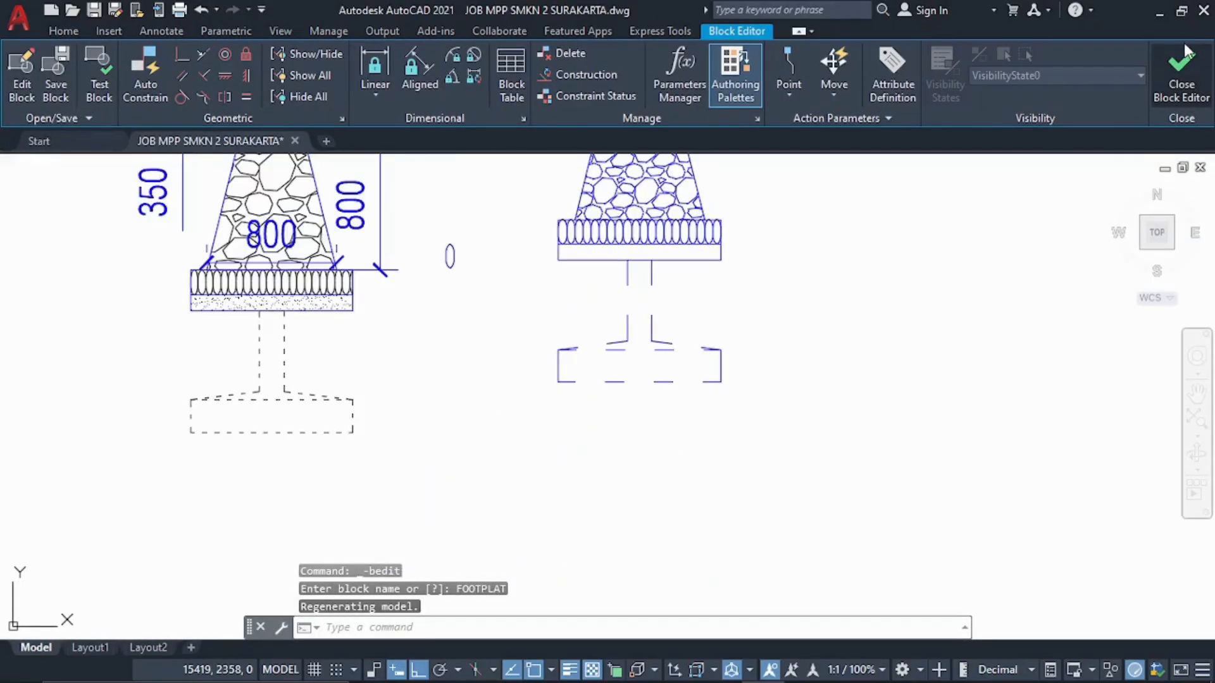
{"action": "scroll", "coordinate": [708, 373], "scroll_direction": "down", "scroll_amount": 2}
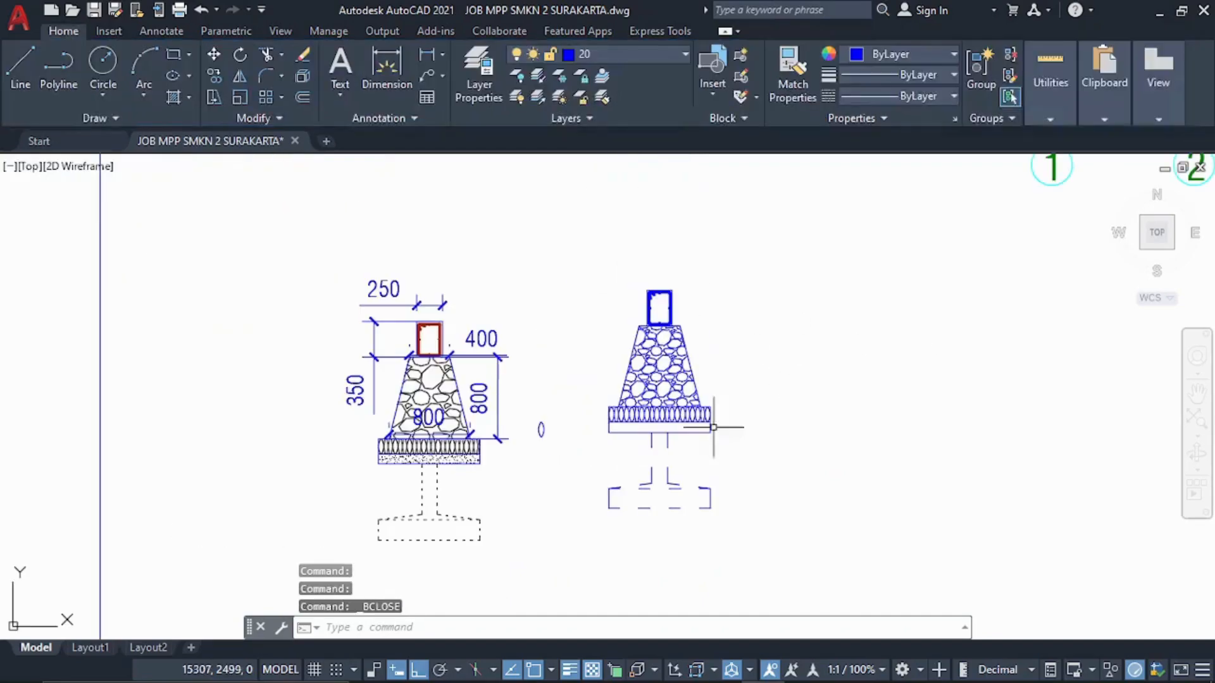
{"action": "scroll", "coordinate": [683, 397], "scroll_direction": "up", "scroll_amount": 1}
{"action": "scroll", "coordinate": [694, 231], "scroll_direction": "up", "scroll_amount": 2}
{"action": "middle_click_drag", "start_coordinate": [807, 560], "coordinate": [832, 404]}
{"action": "scroll", "coordinate": [823, 462], "scroll_direction": "down", "scroll_amount": 4}
{"action": "mouse_move", "coordinate": [806, 681]}
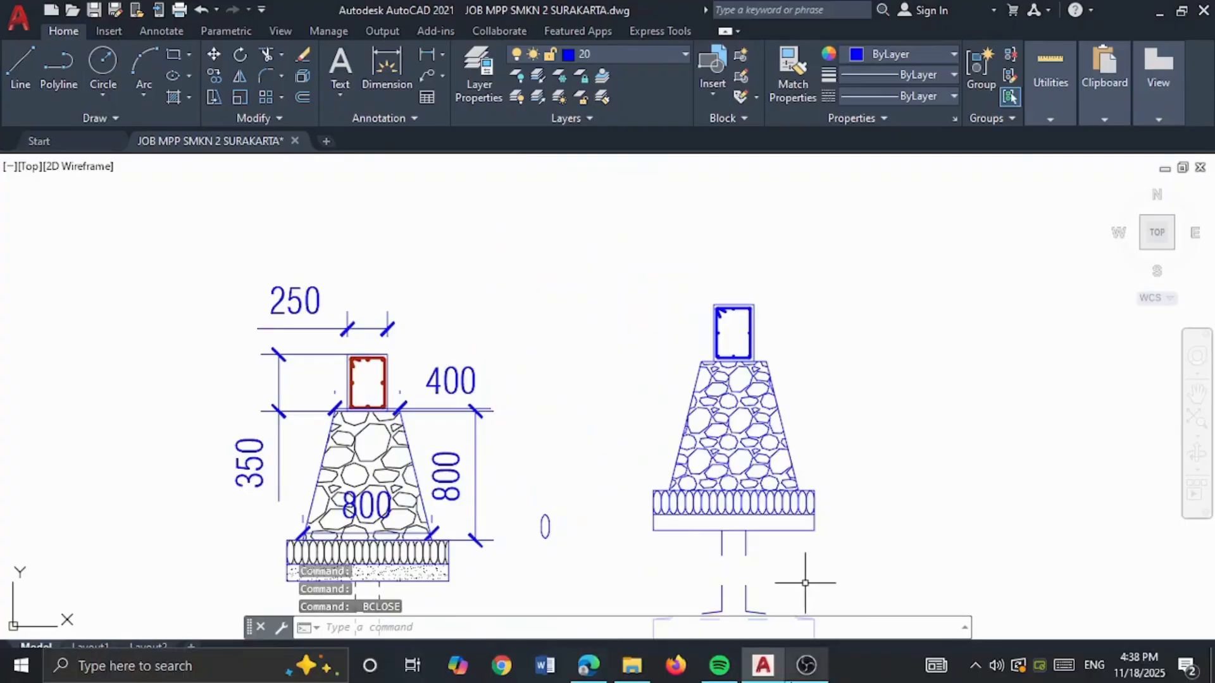